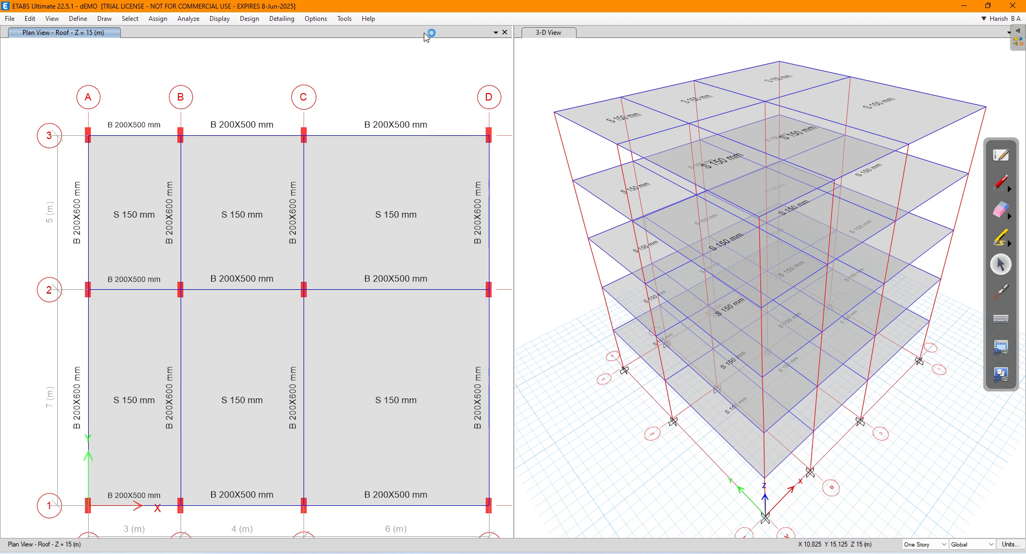
- Close the roof plan window and restore the hidden toolbars around the 3-D view
left_click(505, 32)
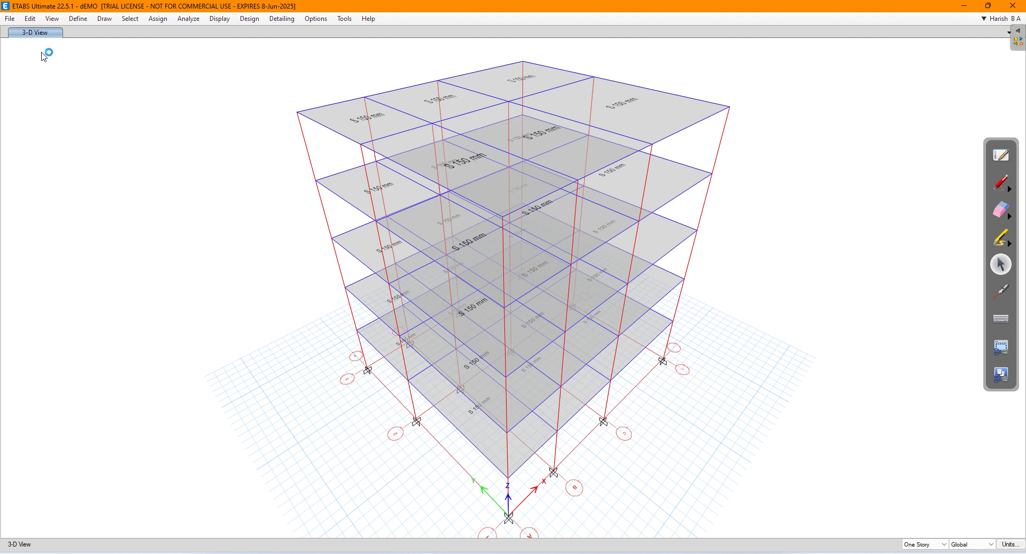
left_click(10, 20)
left_click(9, 20)
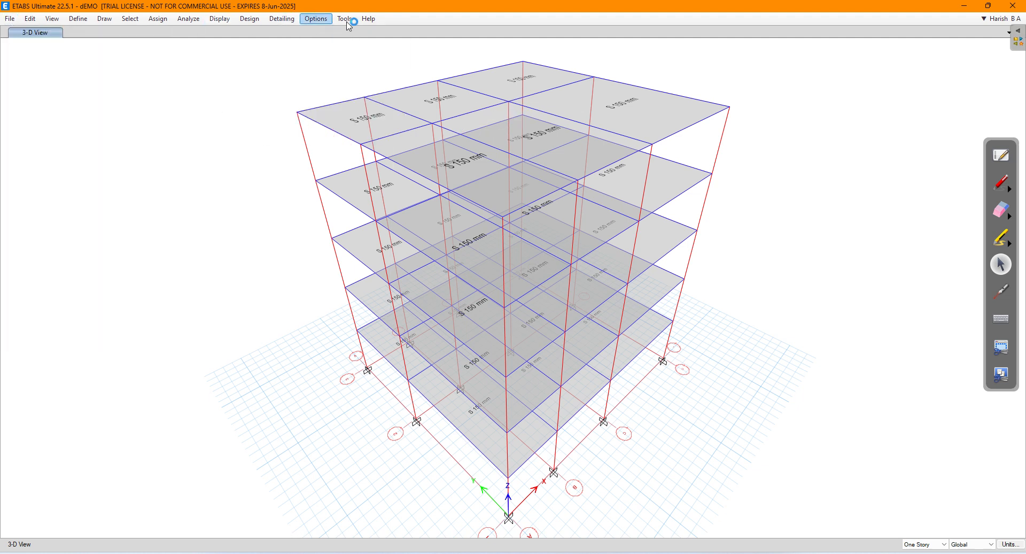
left_click(315, 19)
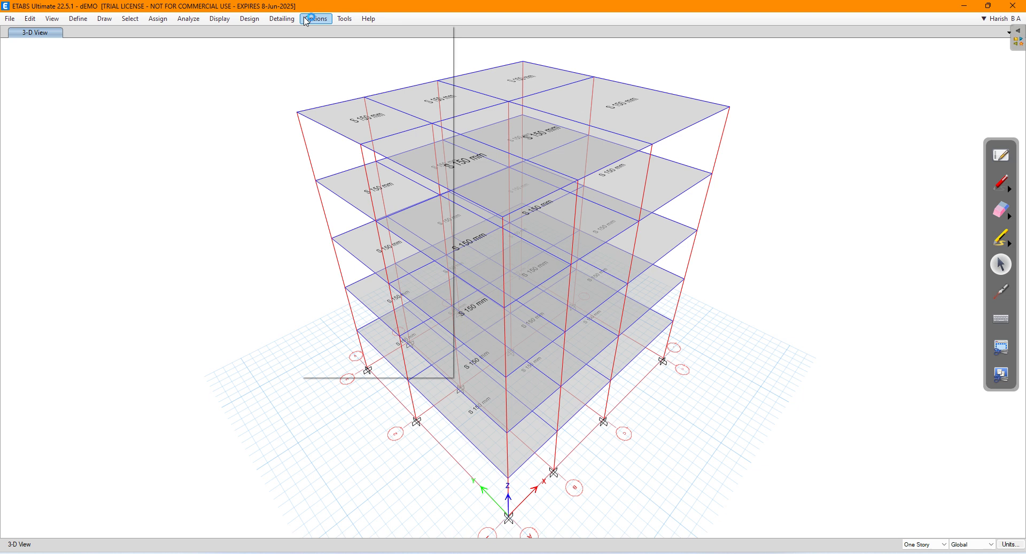
left_click(344, 335)
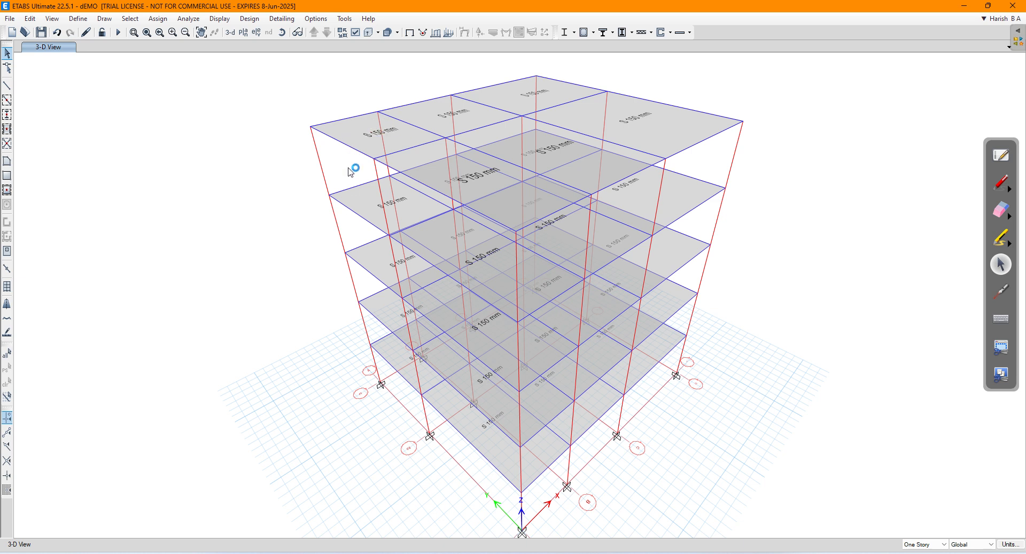
- Switch the open view to the Roof story plan and shift it to show the full grid
middle_click_drag(570, 289, 488, 293)
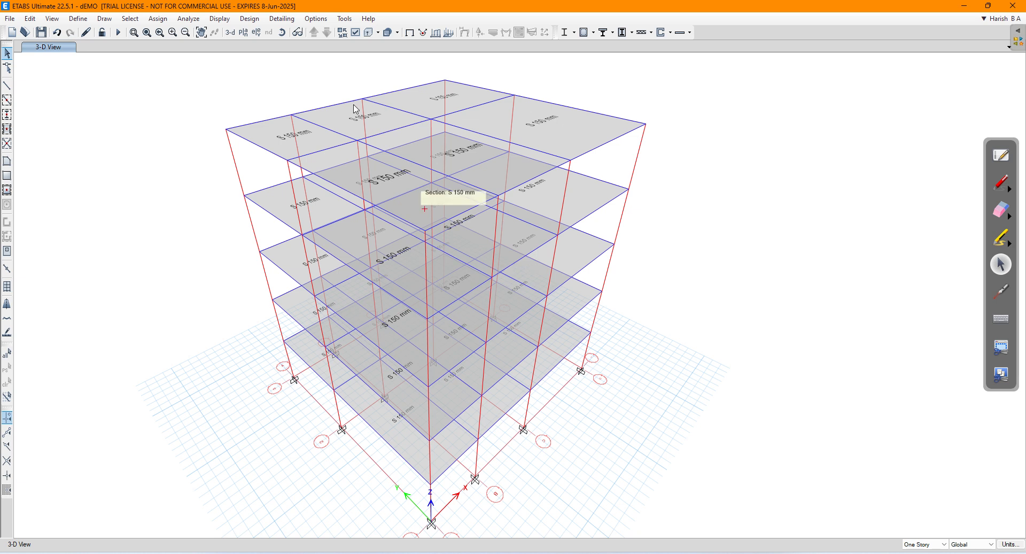
left_click(243, 33)
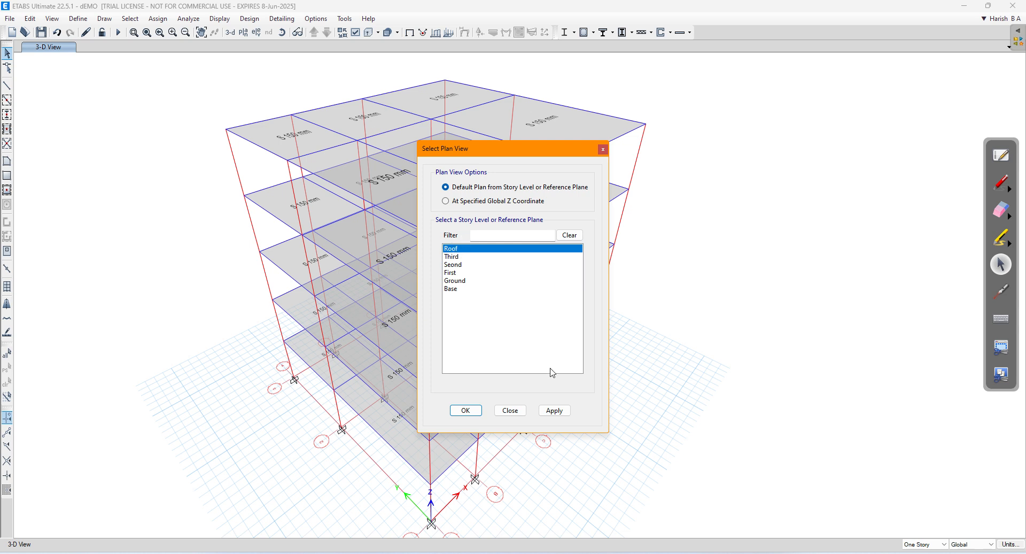
left_click(553, 410)
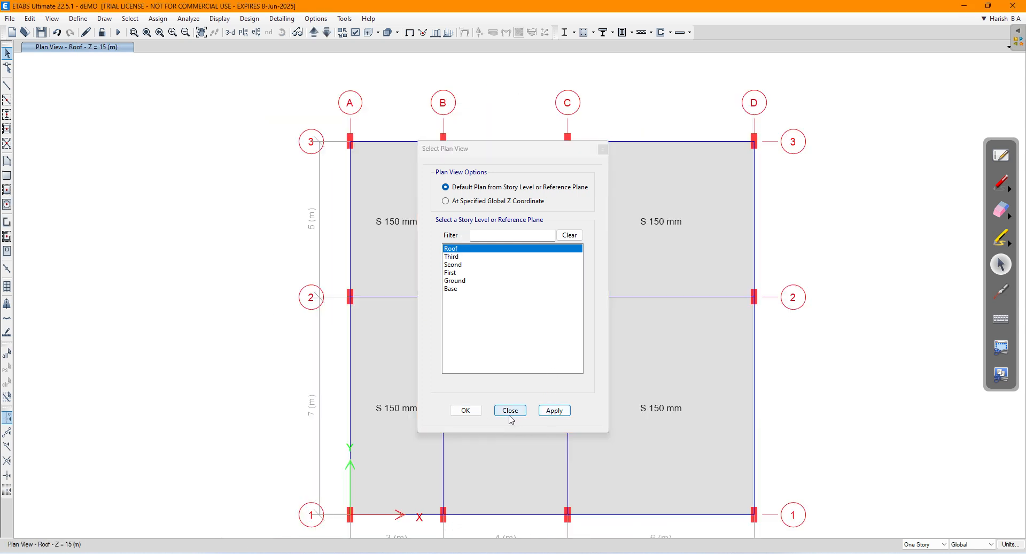
left_click(510, 415)
middle_click_drag(522, 348, 271, 318)
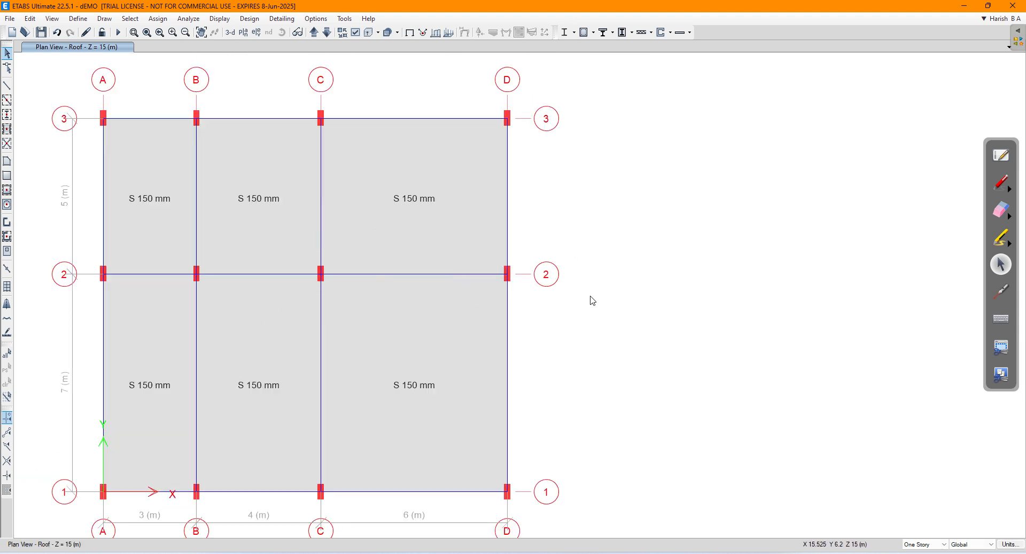
- Add a new 3-D view window beside the roof plan and recentre the plan in its window
left_click(1008, 47)
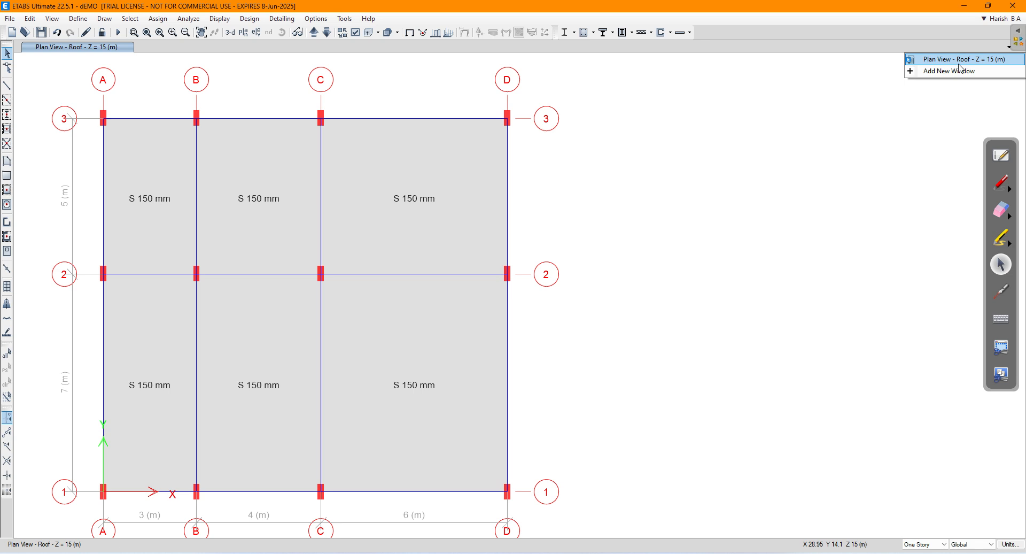
left_click(944, 71)
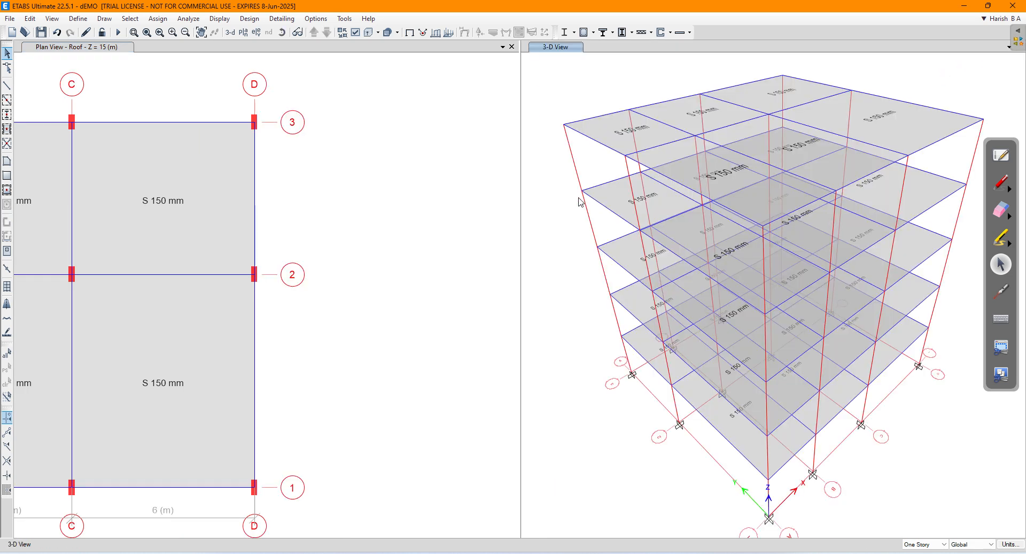
middle_click_drag(262, 239, 367, 239)
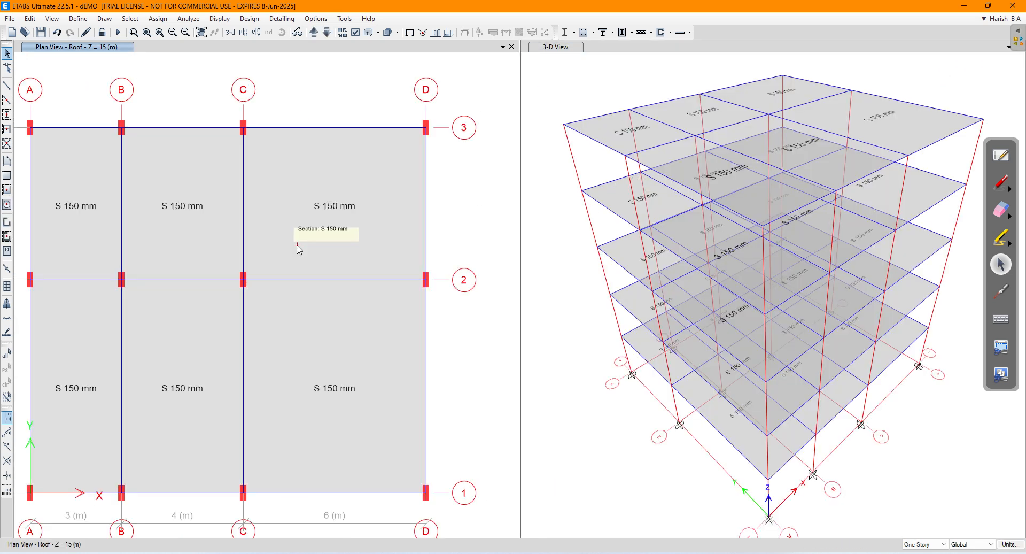
middle_click_drag(297, 245, 316, 244)
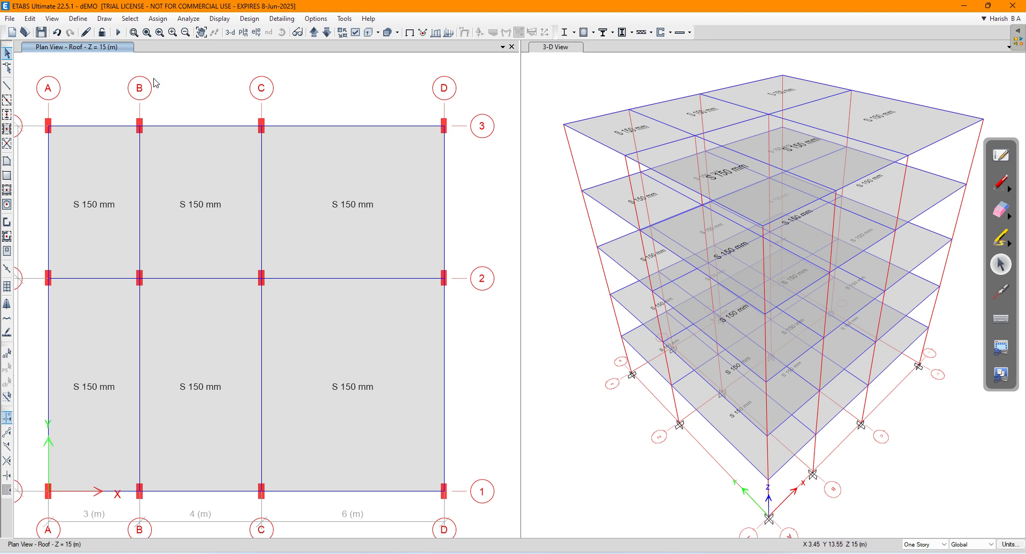
- Write the red ink note "Load Pattern in ETABS" with an arrow to "Gravity", branching into "Dead" and "Live"
left_click(1002, 182)
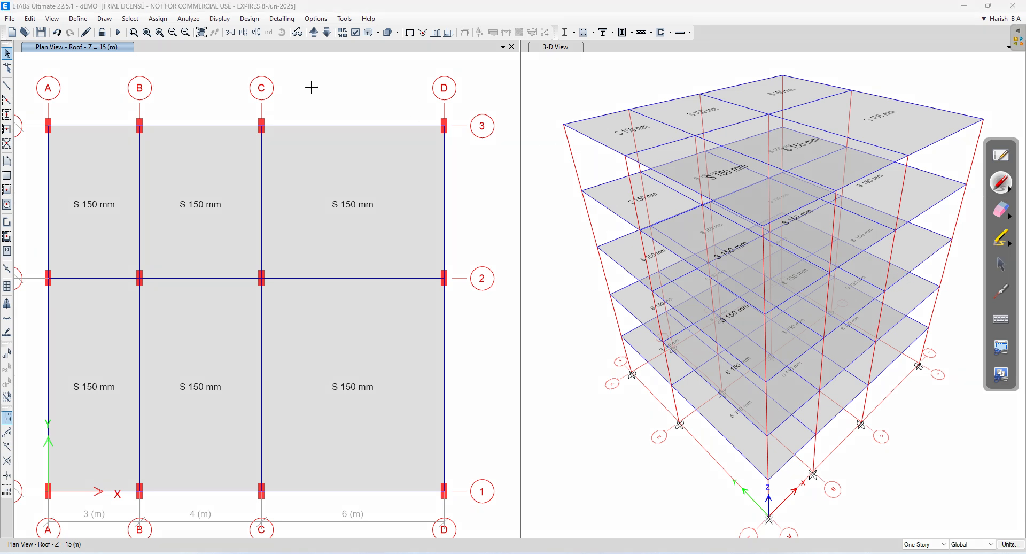
mouse_move(314, 80)
left_mouse_down()
mouse_move(323, 90)
mouse_move(350, 65)
mouse_move(349, 92)
mouse_move(368, 102)
mouse_move(398, 74)
mouse_move(429, 68)
left_mouse_up()
mouse_move(383, 95)
left_mouse_down()
mouse_move(393, 114)
mouse_move(406, 94)
mouse_move(434, 100)
left_mouse_up()
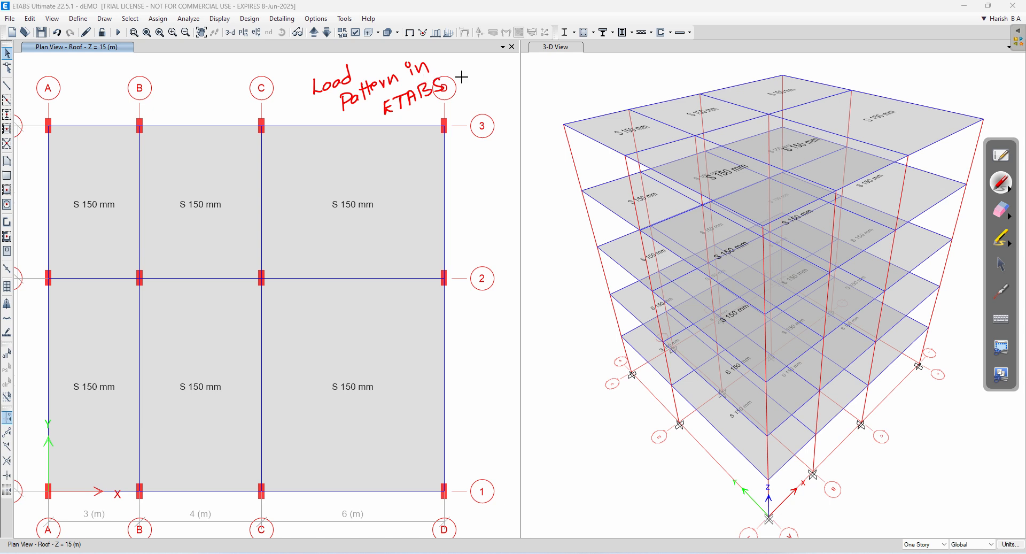
left_click_drag(474, 78, 509, 75)
mouse_move(535, 68)
left_mouse_down()
mouse_move(568, 78)
mouse_move(593, 53)
mouse_move(588, 79)
mouse_move(600, 65)
left_mouse_up()
mouse_move(550, 91)
left_mouse_down()
mouse_move(538, 120)
mouse_move(549, 114)
left_mouse_up()
mouse_move(507, 141)
left_mouse_down()
mouse_move(509, 150)
mouse_move(550, 138)
left_mouse_up()
mouse_move(586, 83)
left_mouse_down()
mouse_move(591, 106)
mouse_move(594, 94)
mouse_move(616, 109)
mouse_move(644, 98)
left_mouse_up()
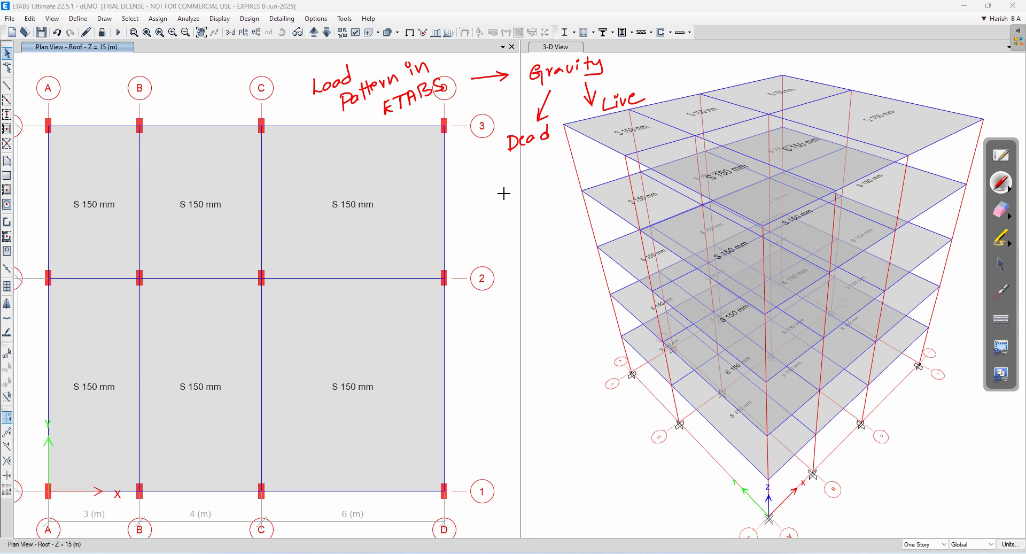
- Write a red ink list "1) Dead load" and "2) Live load", bracketed with the label "Load Pattern"
mouse_move(498, 200)
left_mouse_down()
mouse_move(556, 199)
mouse_move(575, 185)
mouse_move(601, 192)
mouse_move(613, 178)
mouse_move(610, 196)
left_mouse_up()
mouse_move(498, 235)
left_mouse_down()
mouse_move(527, 224)
mouse_move(608, 229)
left_mouse_up()
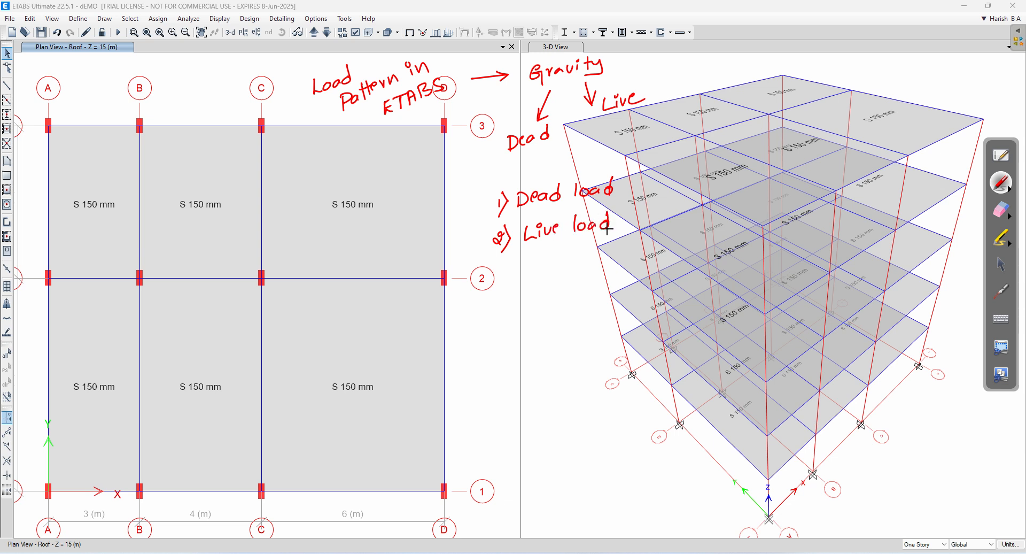
mouse_move(486, 194)
left_mouse_down()
mouse_move(474, 241)
mouse_move(500, 247)
left_mouse_up()
mouse_move(394, 213)
left_mouse_down()
mouse_move(401, 227)
mouse_move(425, 214)
mouse_move(401, 256)
mouse_move(420, 243)
mouse_move(418, 230)
mouse_move(450, 231)
left_mouse_up()
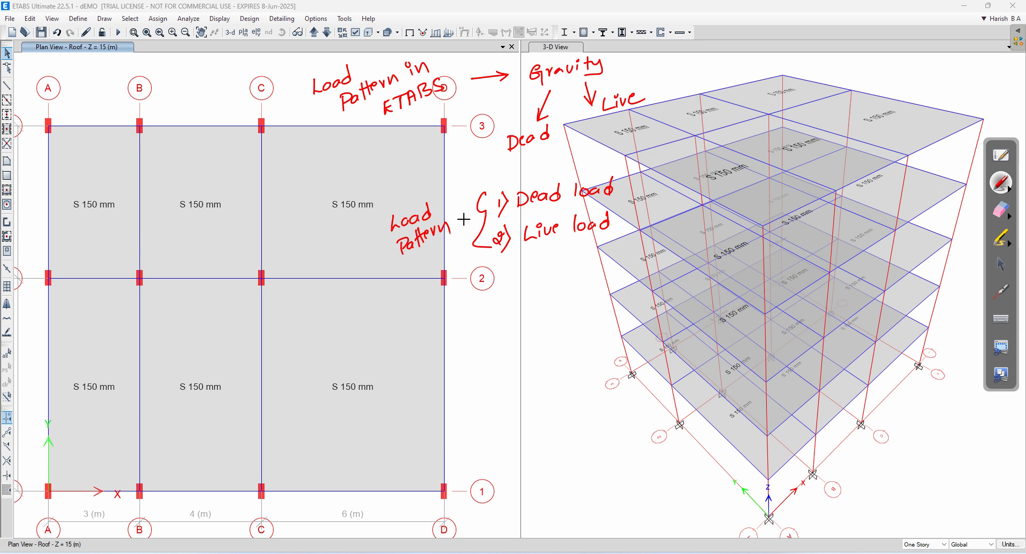
- Erase all the handwritten load pattern notes and return to the normal pointer
left_click(1001, 210)
mouse_move(818, 208)
left_mouse_down()
mouse_move(497, 212)
mouse_move(642, 107)
mouse_move(484, 164)
mouse_move(344, 81)
mouse_move(460, 145)
mouse_move(508, 246)
left_mouse_up()
left_click(1001, 264)
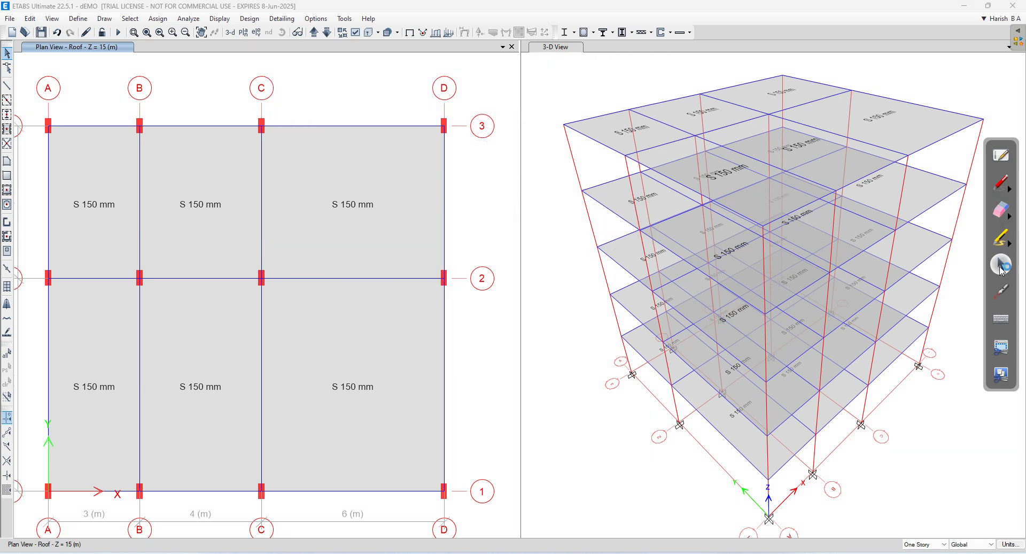
- Open the load pattern definitions and move the dialog over the roof plan, clear of the 3-D view
left_click(88, 23)
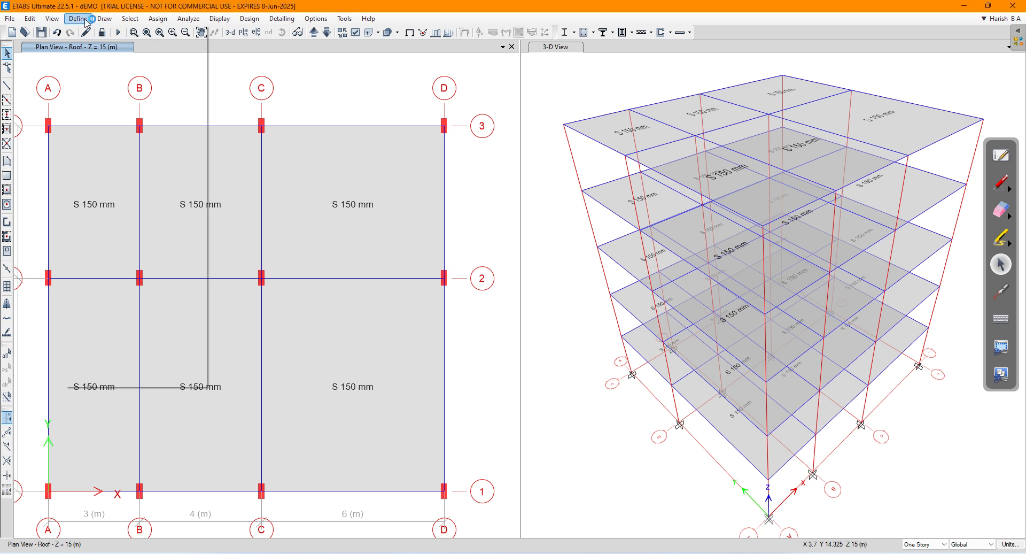
left_click(78, 19)
left_click(113, 241)
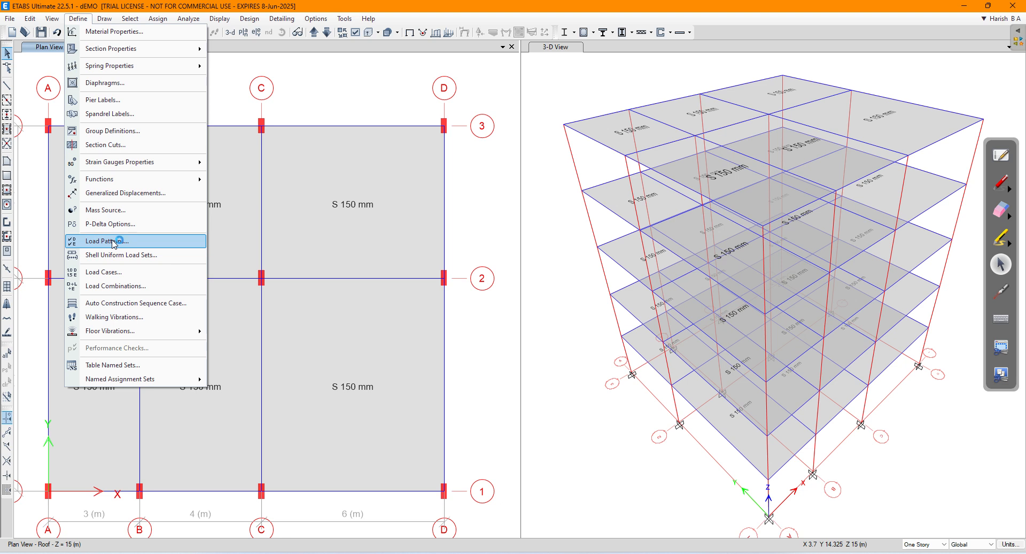
left_click(150, 242)
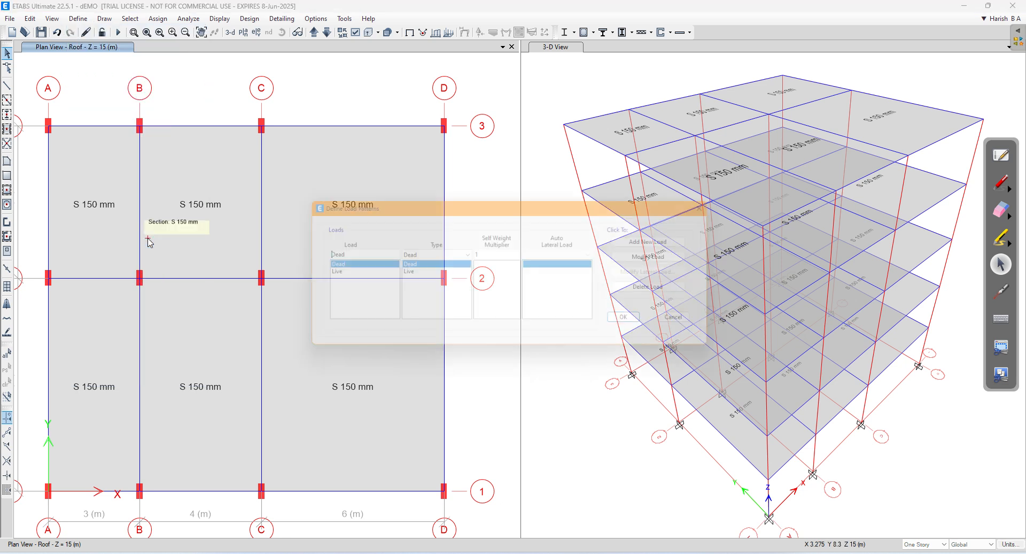
left_click_drag(445, 213, 267, 144)
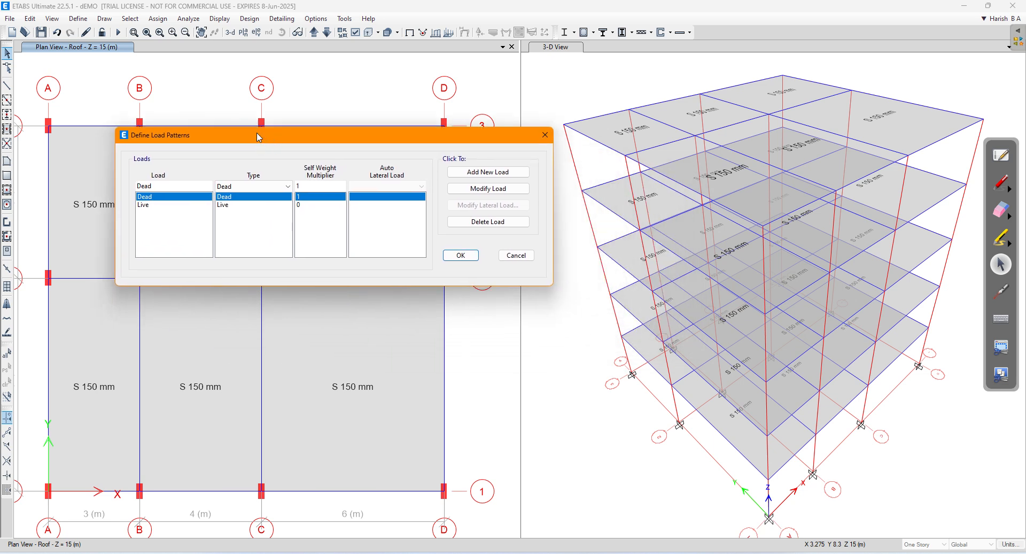
- Circle and tick the Dead and Live load names in red ink, and erase the marks
left_click(1003, 183)
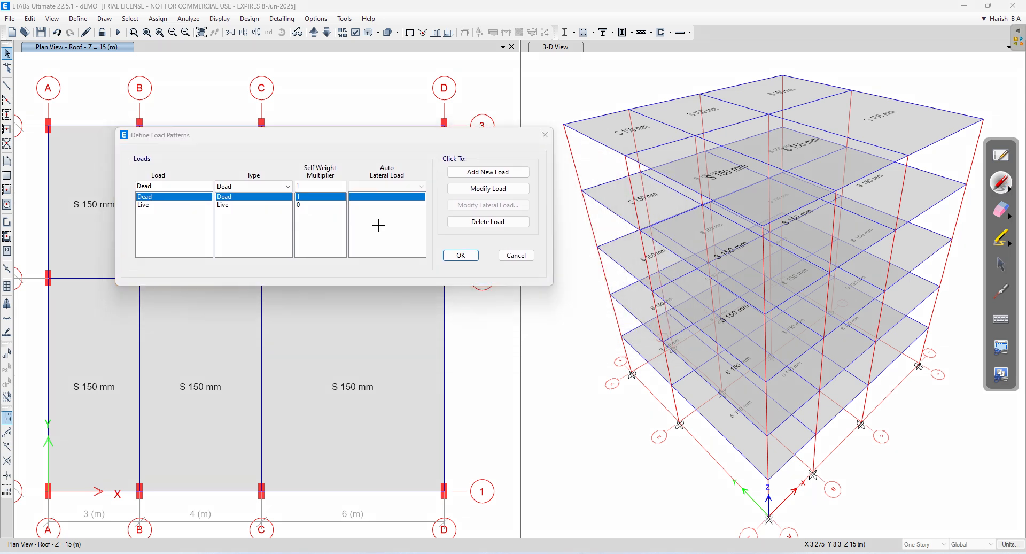
mouse_move(158, 168)
left_mouse_down()
mouse_move(142, 210)
mouse_move(163, 169)
mouse_move(198, 189)
mouse_move(210, 182)
mouse_move(213, 197)
left_mouse_up()
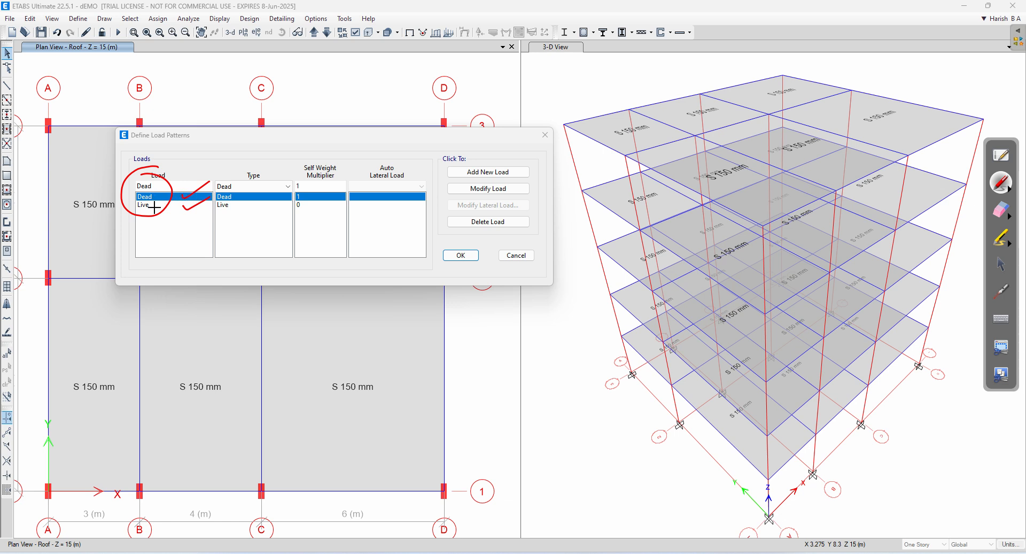
left_click(1001, 210)
left_click_drag(497, 191, 159, 171)
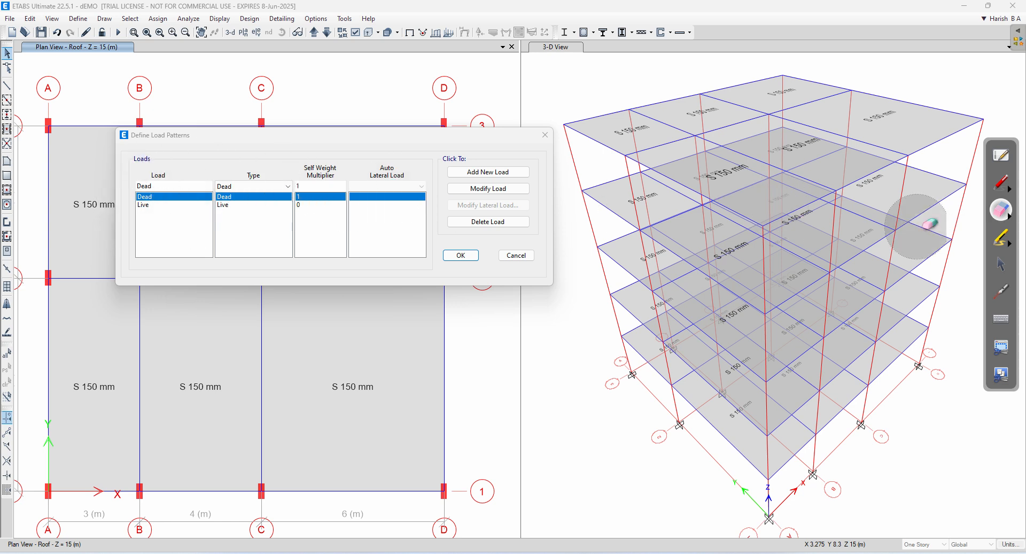
- Mark the Dead and Live rows, their types and self-weight multipliers in red ink, and erase the marks
left_click(1002, 185)
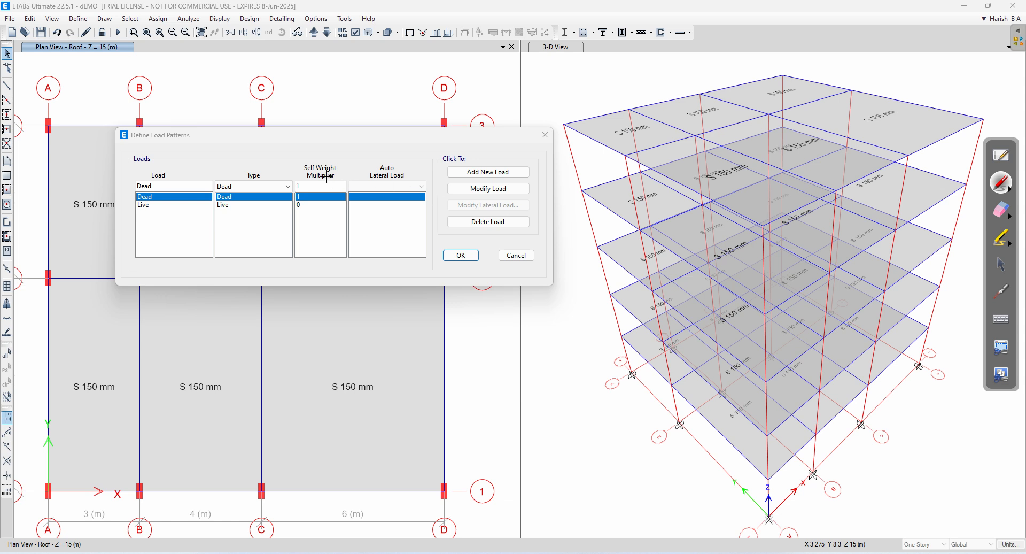
mouse_move(184, 198)
left_mouse_down()
mouse_move(206, 195)
mouse_move(199, 203)
left_mouse_up()
left_click_drag(314, 195, 337, 188)
mouse_move(186, 210)
left_mouse_down()
mouse_move(205, 208)
mouse_move(195, 218)
left_mouse_up()
left_click_drag(311, 204, 328, 201)
left_click_drag(339, 202, 339, 209)
mouse_move(247, 237)
left_mouse_down()
mouse_move(250, 247)
mouse_move(270, 239)
left_mouse_up()
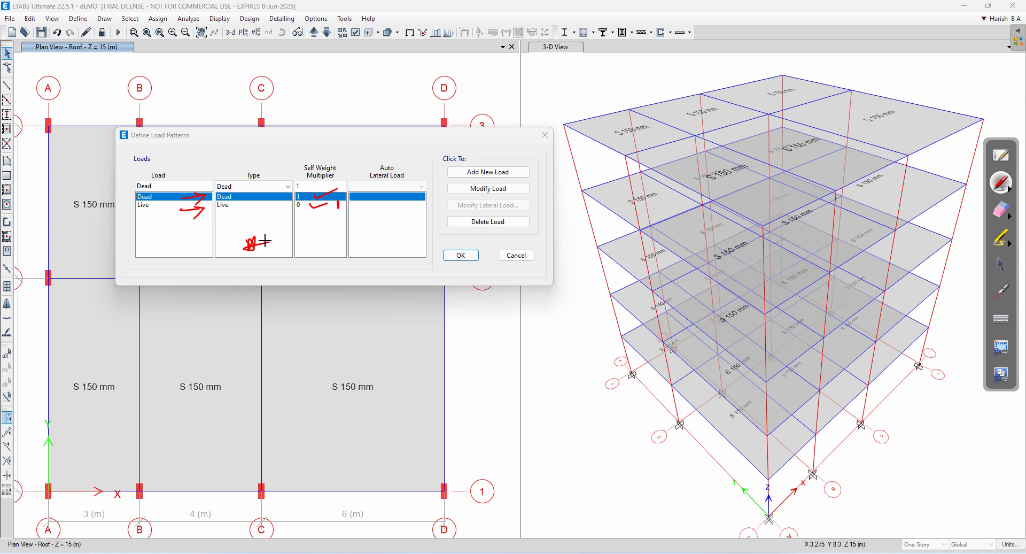
left_click_drag(269, 241, 256, 252)
left_click_drag(250, 198, 287, 184)
left_click(1000, 210)
mouse_move(549, 199)
left_mouse_down()
mouse_move(335, 181)
mouse_move(203, 221)
mouse_move(626, 219)
left_mouse_up()
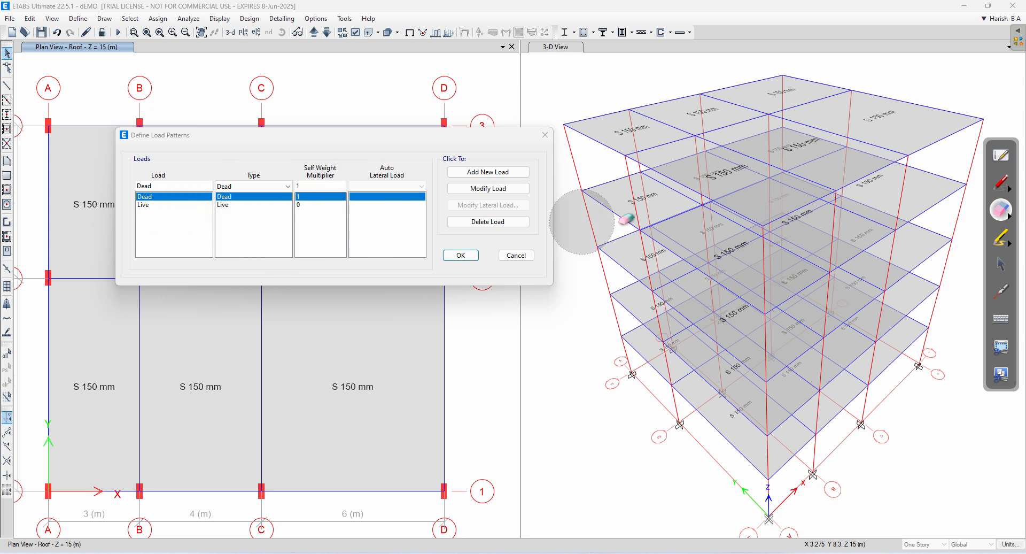
- Highlight the self-weight multiplier of the Live load in red ink, and erase the highlight
left_click(1001, 183)
left_click_drag(303, 200, 321, 215)
mouse_move(329, 202)
left_mouse_down()
mouse_move(327, 219)
mouse_move(349, 234)
mouse_move(297, 214)
mouse_move(349, 235)
left_mouse_up()
left_click(1001, 210)
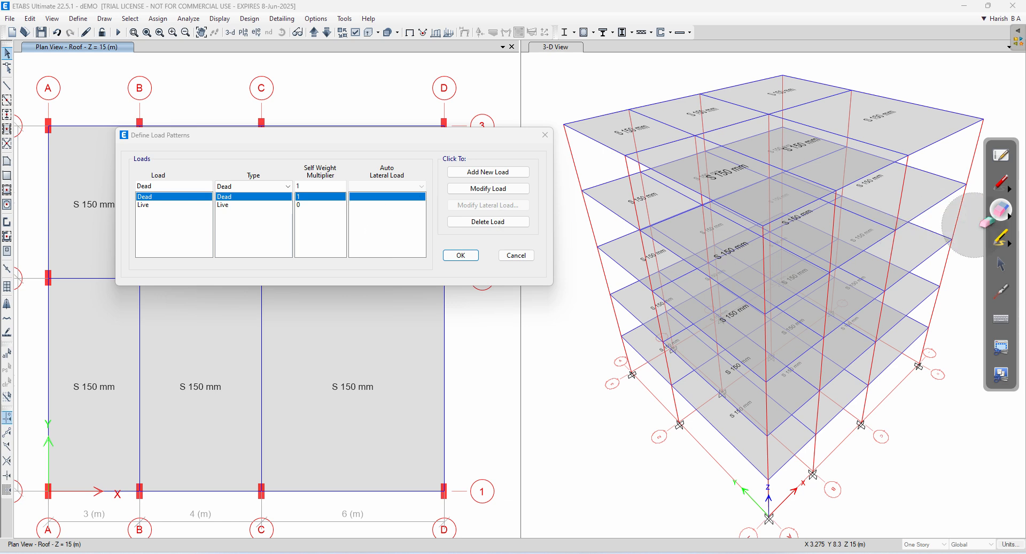
- Write a red ink note explaining self-weight as the own weight of slabs, beams and columns
left_click(1003, 184)
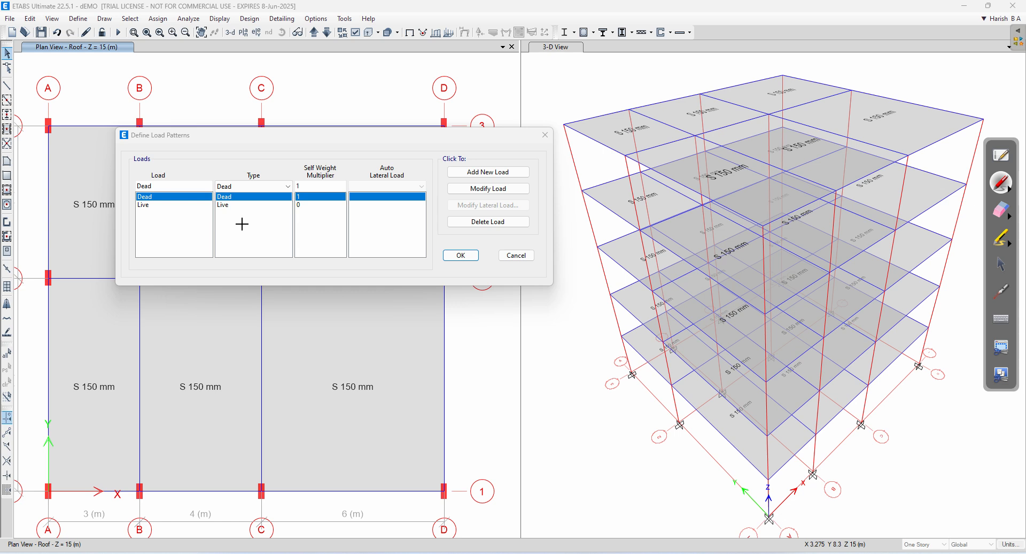
left_click_drag(231, 236, 238, 231)
mouse_move(268, 224)
left_mouse_down()
mouse_move(277, 235)
mouse_move(301, 217)
mouse_move(366, 203)
left_mouse_up()
mouse_move(300, 256)
left_mouse_down()
mouse_move(388, 217)
mouse_move(409, 225)
mouse_move(429, 196)
left_mouse_up()
mouse_move(366, 254)
left_mouse_down()
mouse_move(357, 263)
mouse_move(373, 247)
mouse_move(385, 255)
mouse_move(399, 247)
left_mouse_up()
left_click_drag(368, 277, 427, 259)
left_click_drag(392, 303, 460, 279)
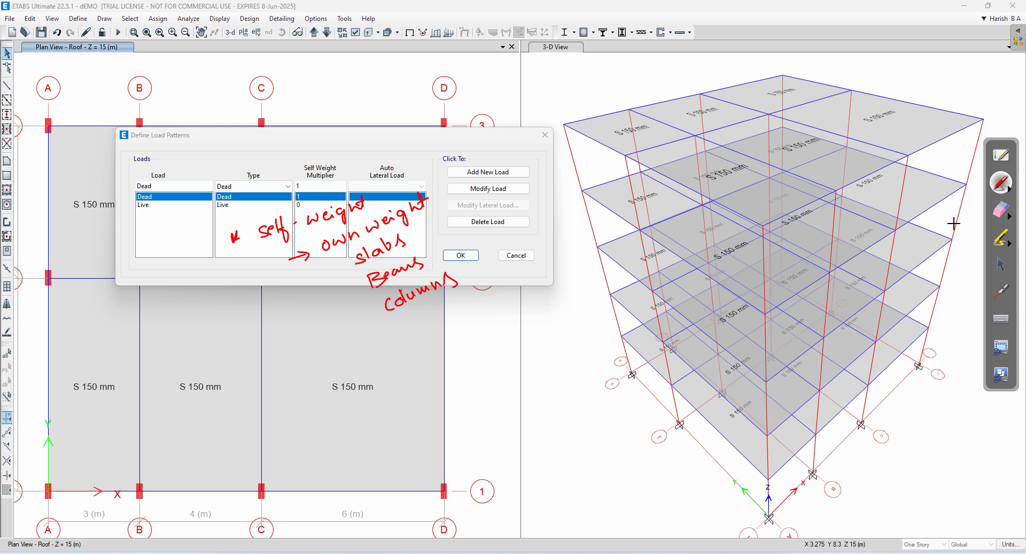
- Erase the self-weight note and select the Dead load pattern
left_click(1001, 210)
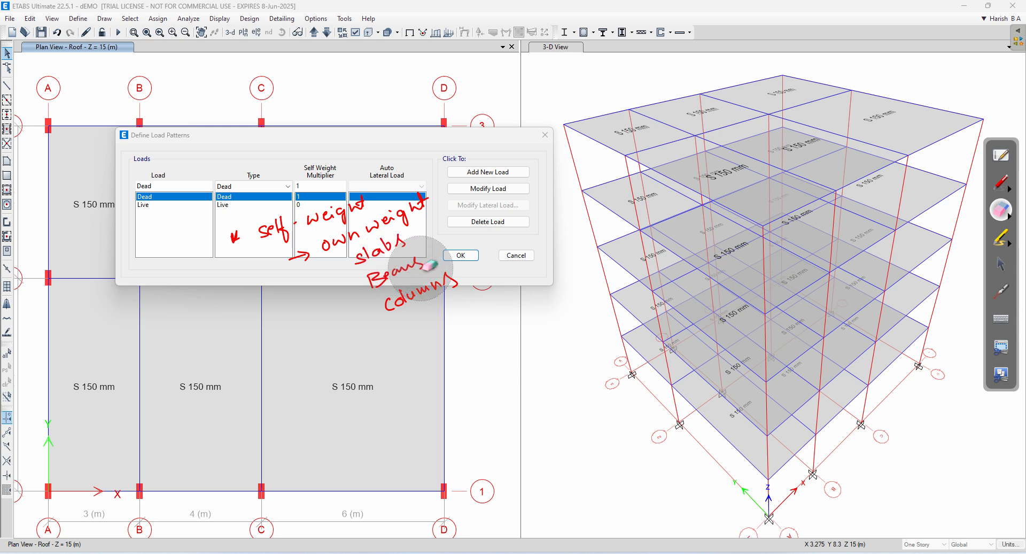
mouse_move(458, 270)
left_mouse_down()
mouse_move(367, 293)
mouse_move(316, 194)
mouse_move(397, 275)
left_mouse_up()
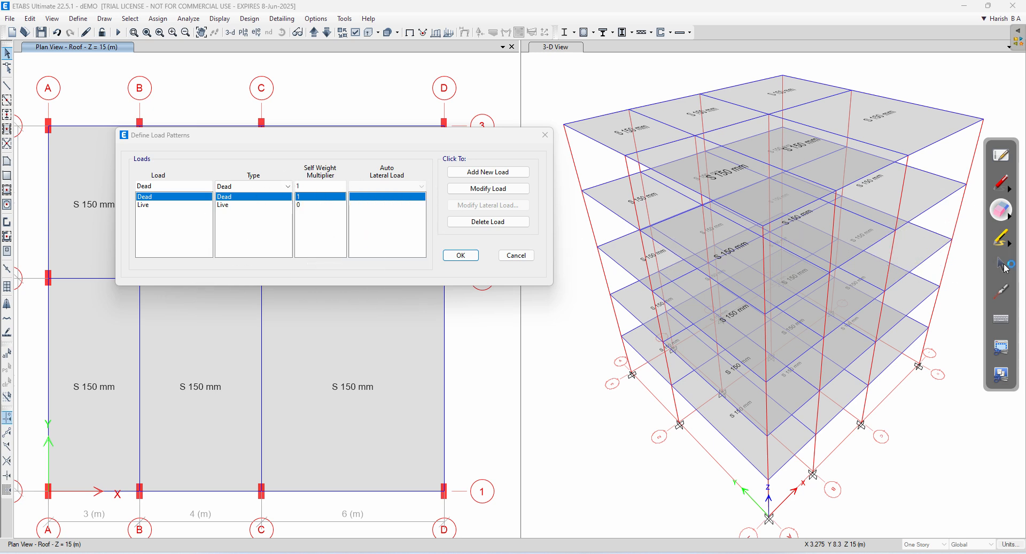
left_click(1003, 265)
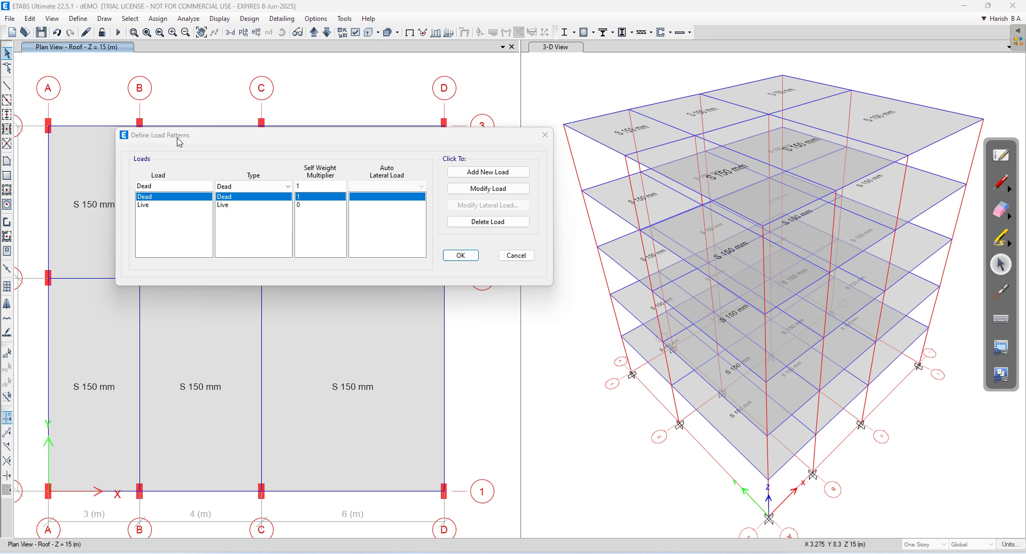
left_click(167, 199)
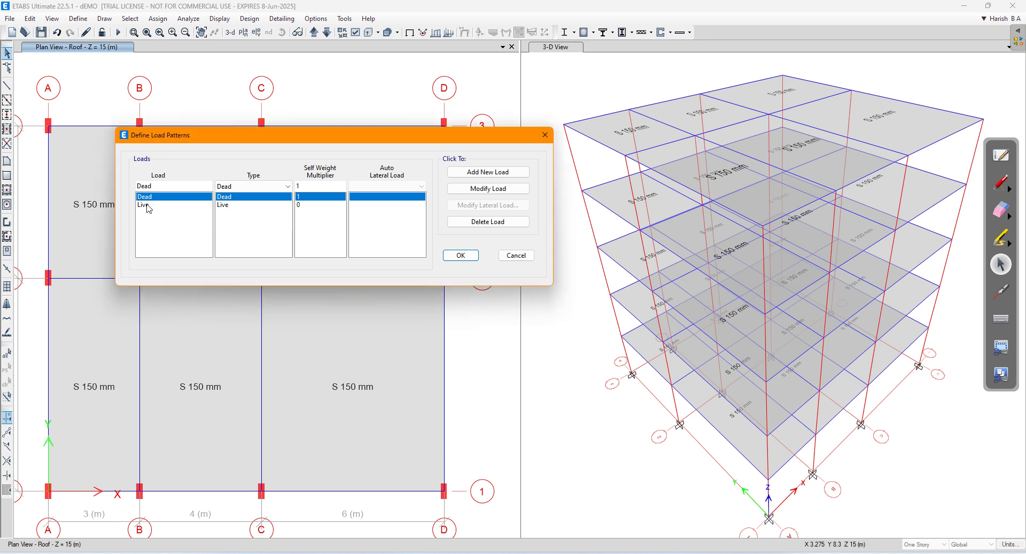
- Select the Live load pattern and accept the load pattern definitions
left_click(149, 205)
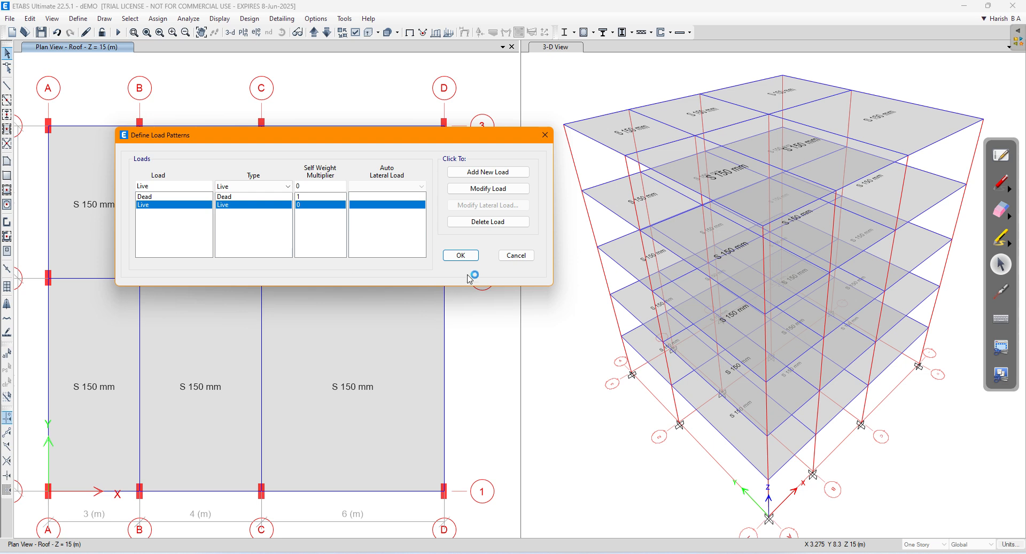
left_click(461, 255)
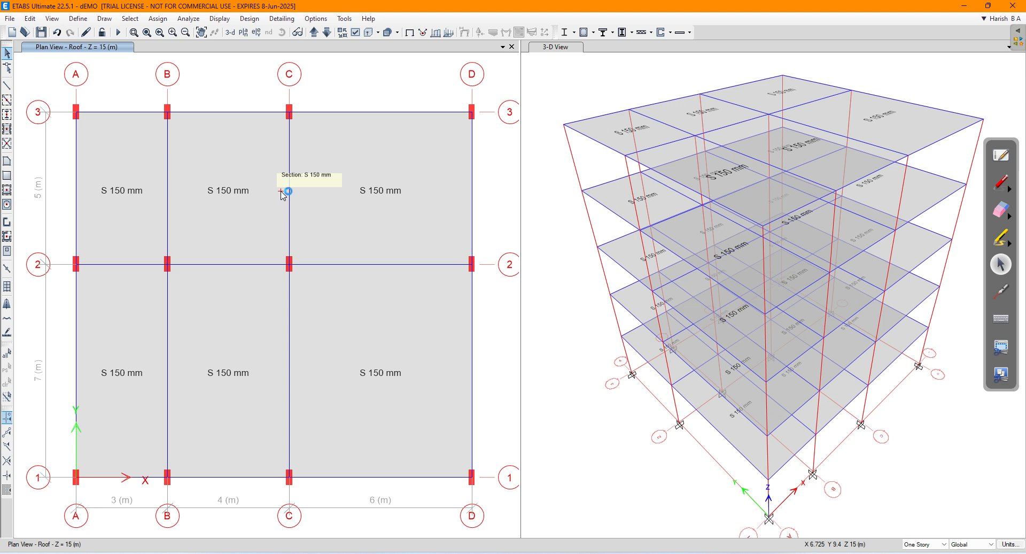
- Write the red ink heading "Frame loads" above the 3-D building model and return to the pointer
left_click(996, 188)
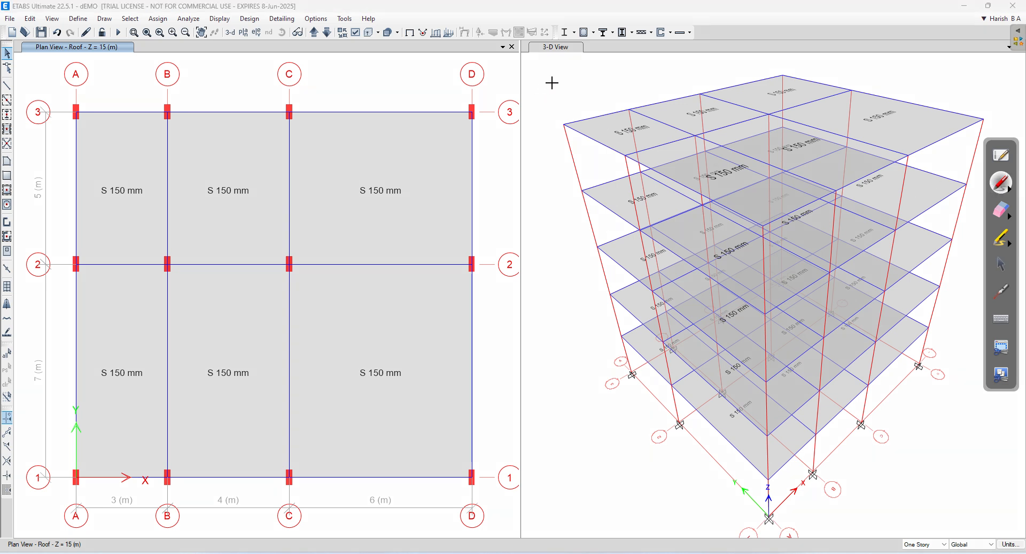
mouse_move(551, 89)
left_mouse_down()
mouse_move(565, 74)
mouse_move(655, 74)
mouse_move(656, 61)
left_mouse_up()
left_click_drag(665, 63, 677, 80)
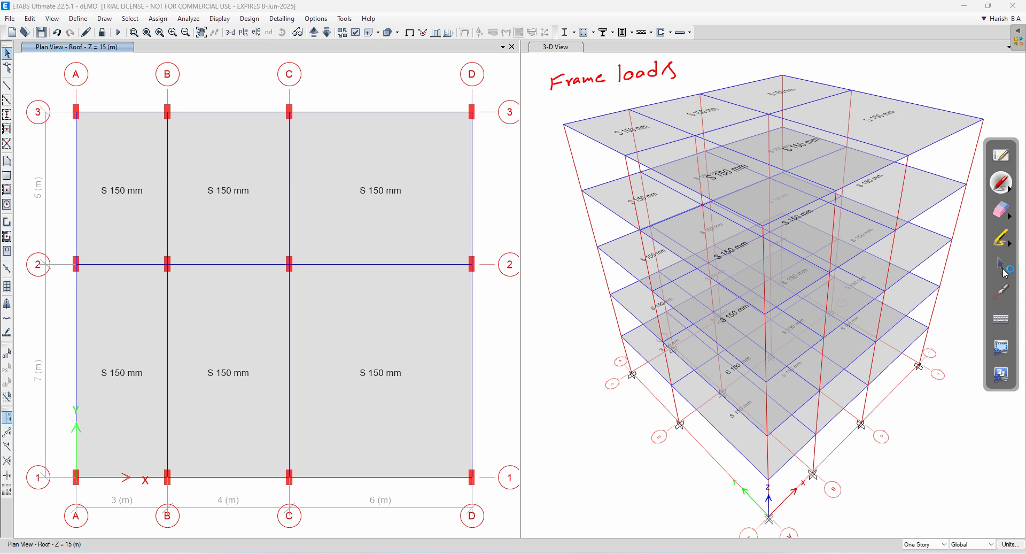
left_click(1004, 269)
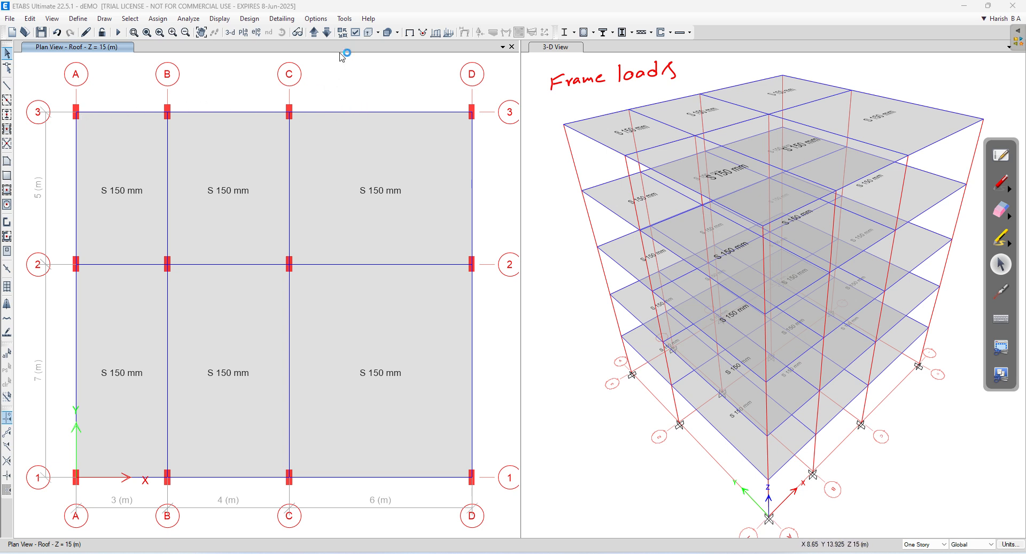
- Show the unique names of the frames in the roof plan view
left_click(356, 32)
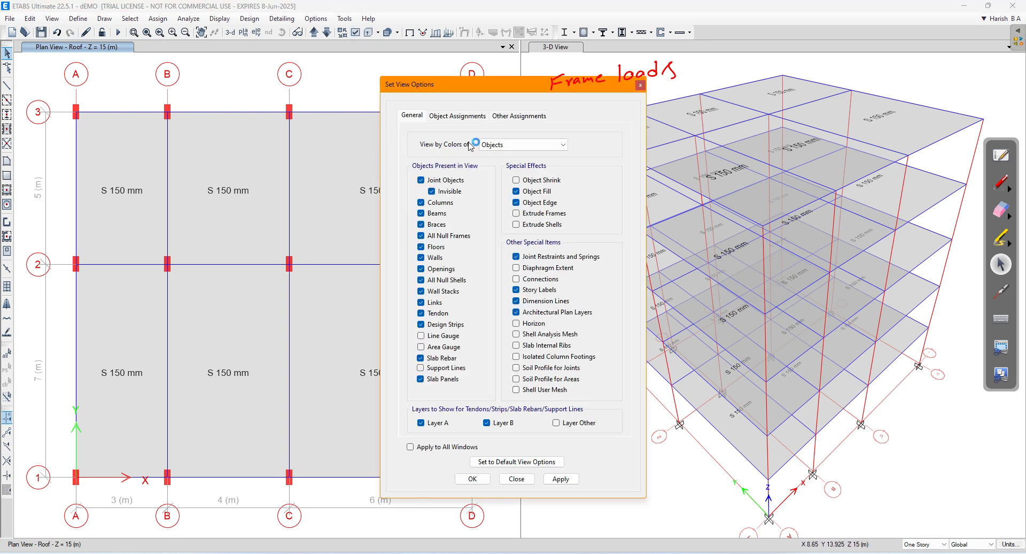
left_click(452, 116)
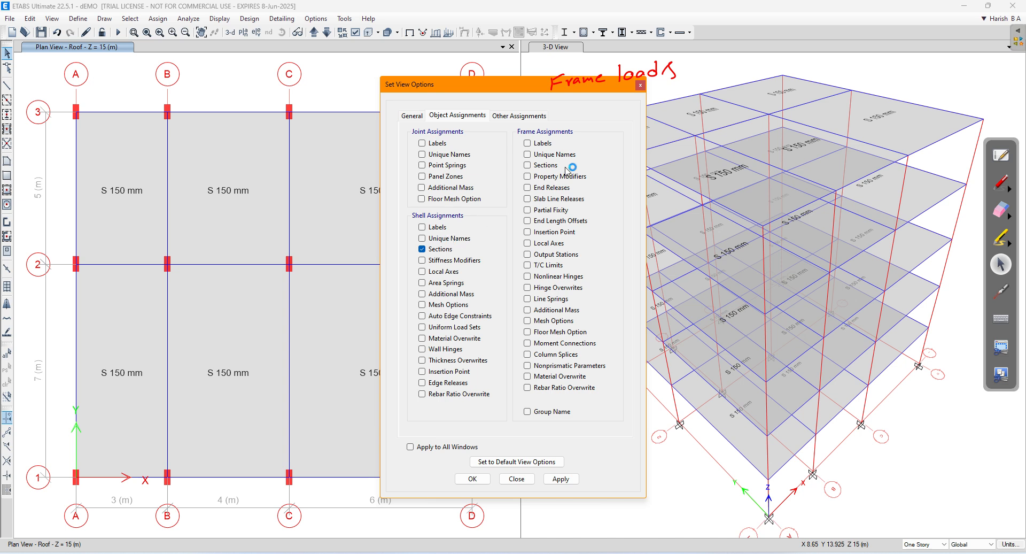
left_click(551, 154)
left_click(560, 478)
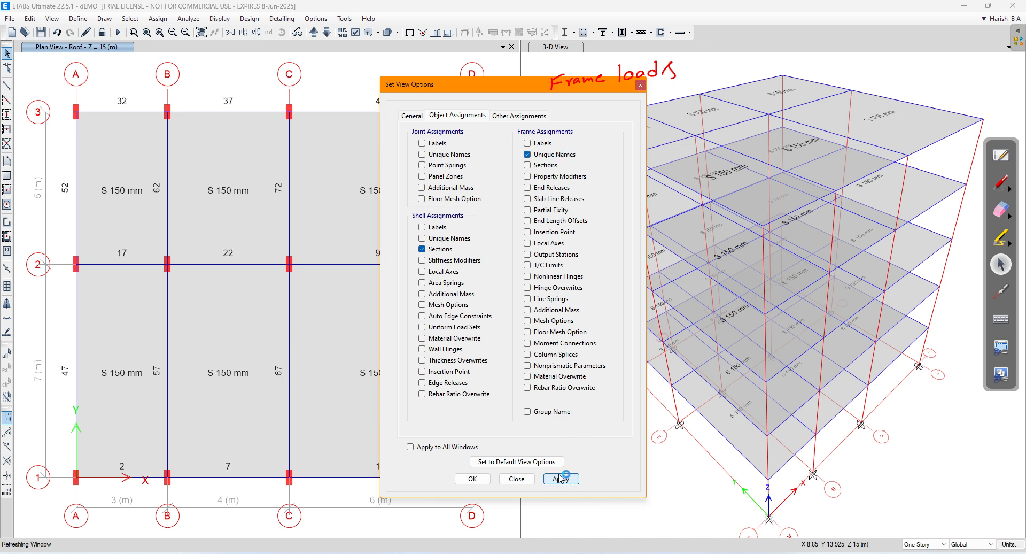
left_click(478, 478)
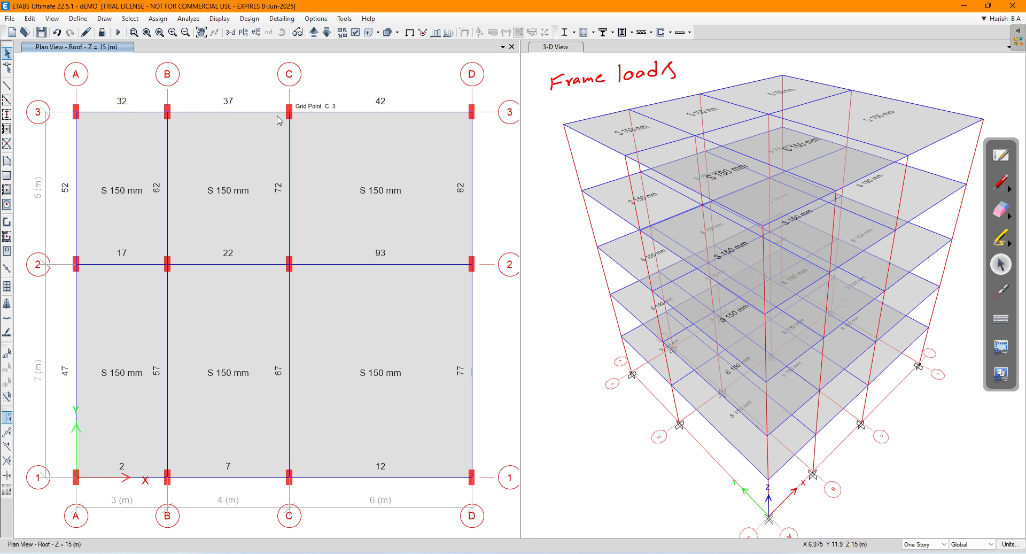
- Start a distributed frame load assignment in the Dead pattern for the three roof beams along grid line 3
left_click(134, 111)
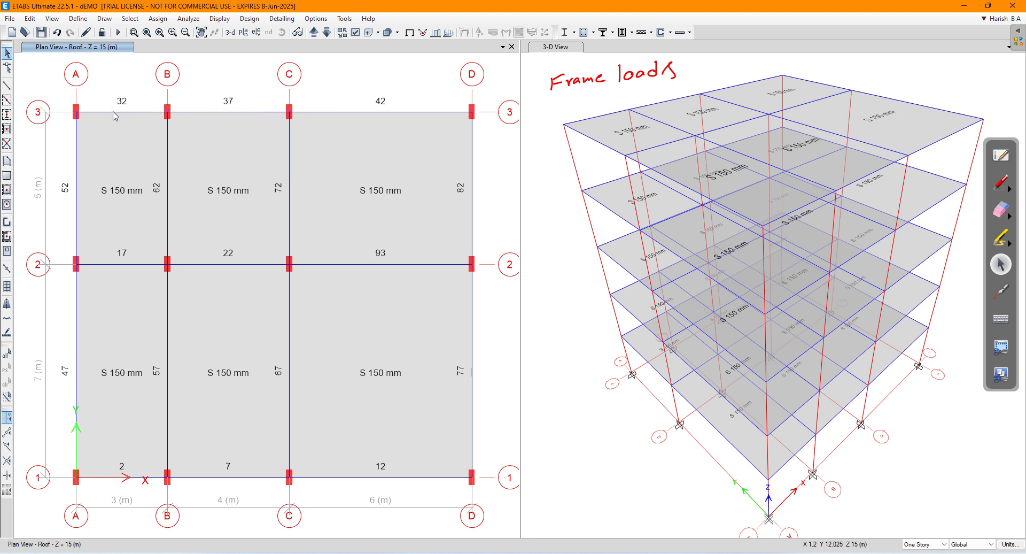
left_click(235, 113)
left_click(323, 113)
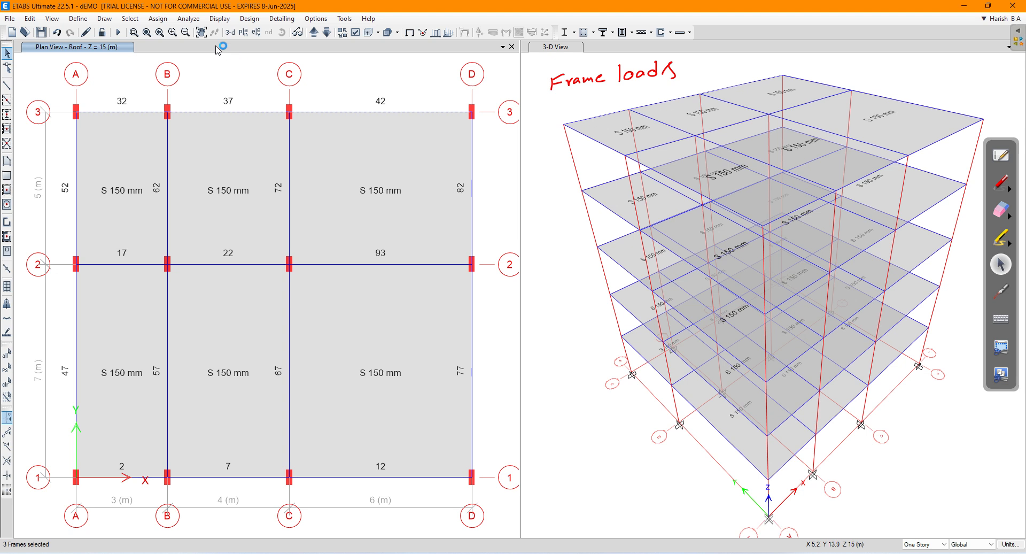
left_click(158, 20)
left_click(194, 120)
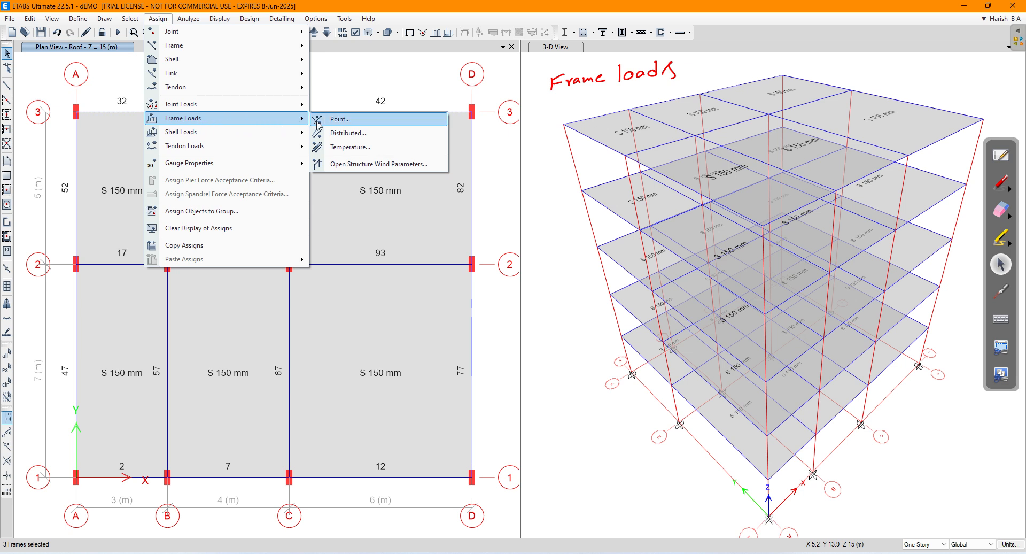
left_click(349, 134)
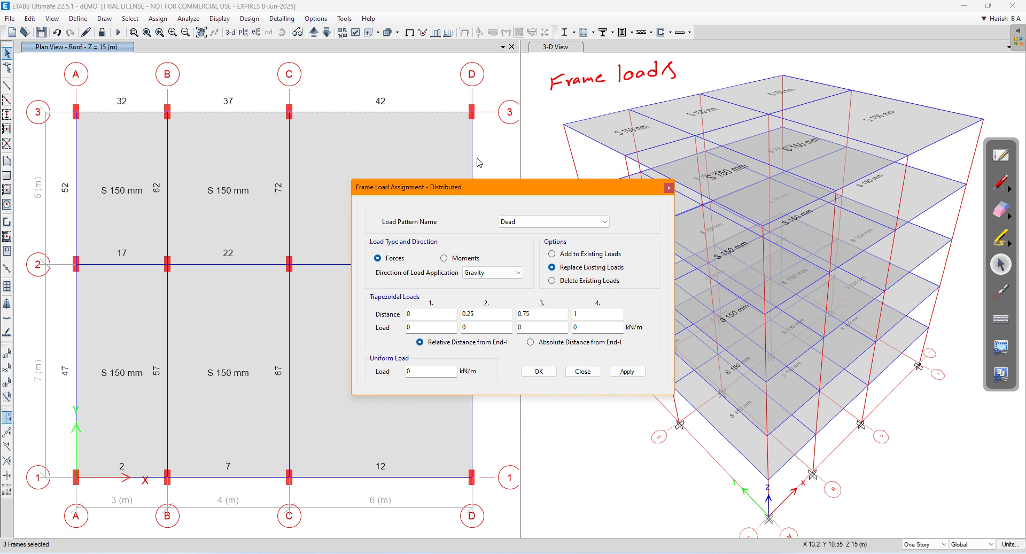
left_click_drag(461, 190, 477, 152)
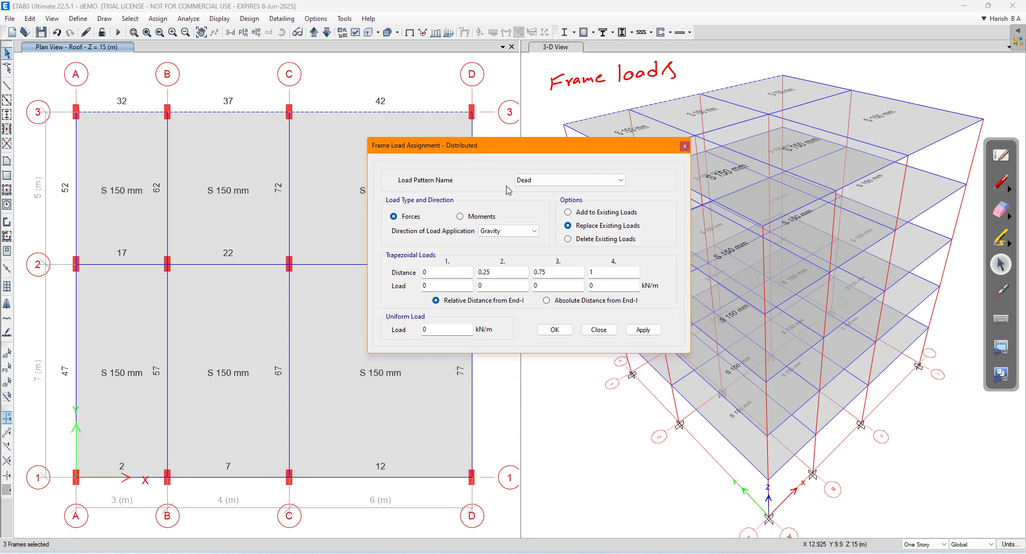
left_click(538, 180)
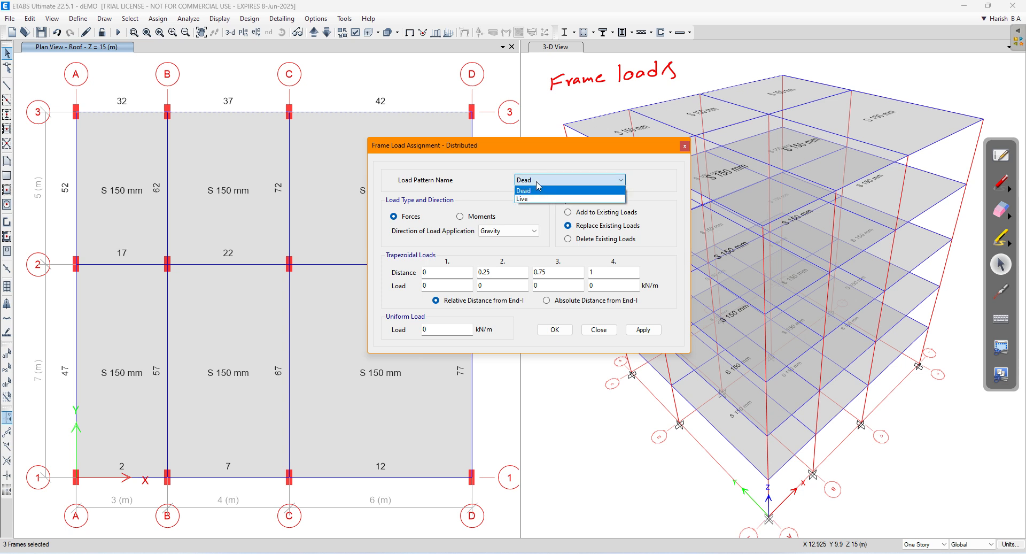
left_click(539, 183)
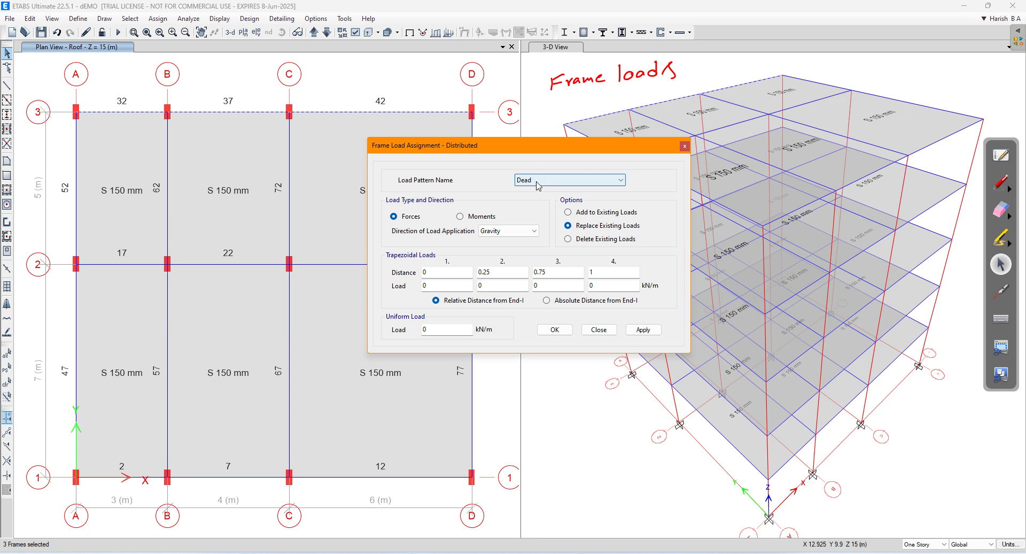
left_click(539, 182)
left_click(538, 181)
left_click(538, 182)
left_click(537, 182)
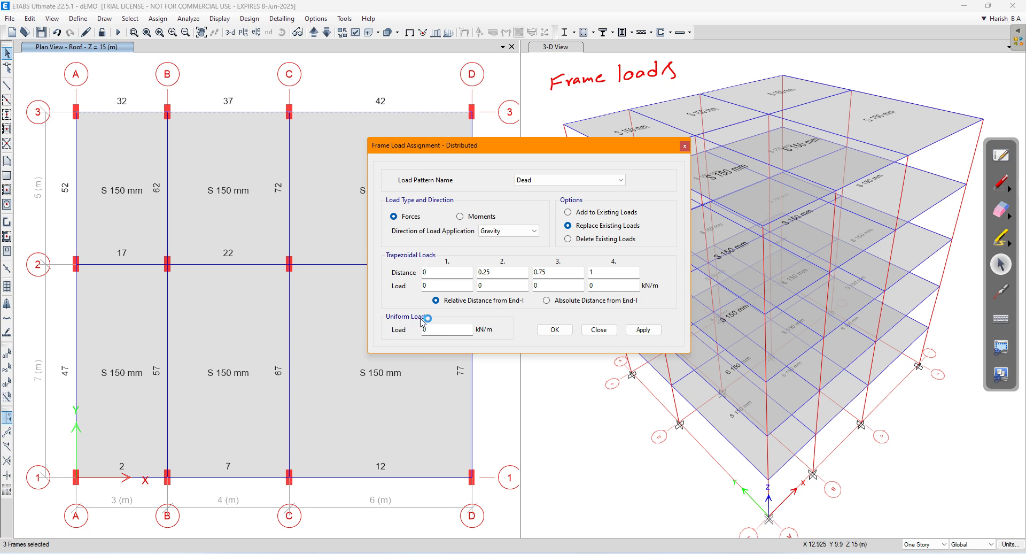
- Assign a uniform gravity load of 10 kN/m to the selected beams
left_click_drag(434, 328, 410, 334)
type("11.7")
key("BackSpace")
key("BackSpace")
key("BackSpace")
left_click(426, 329)
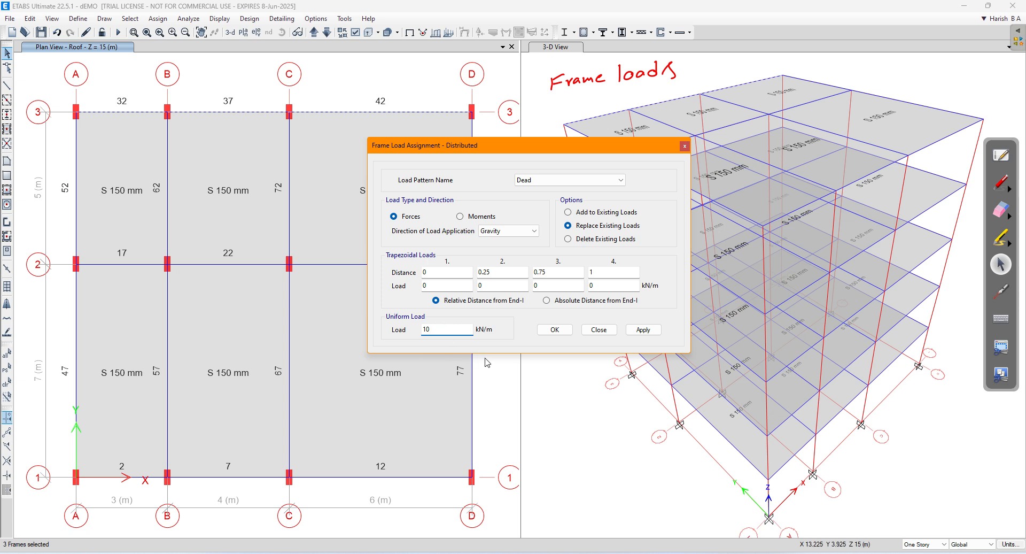
left_click(643, 331)
left_click(553, 336)
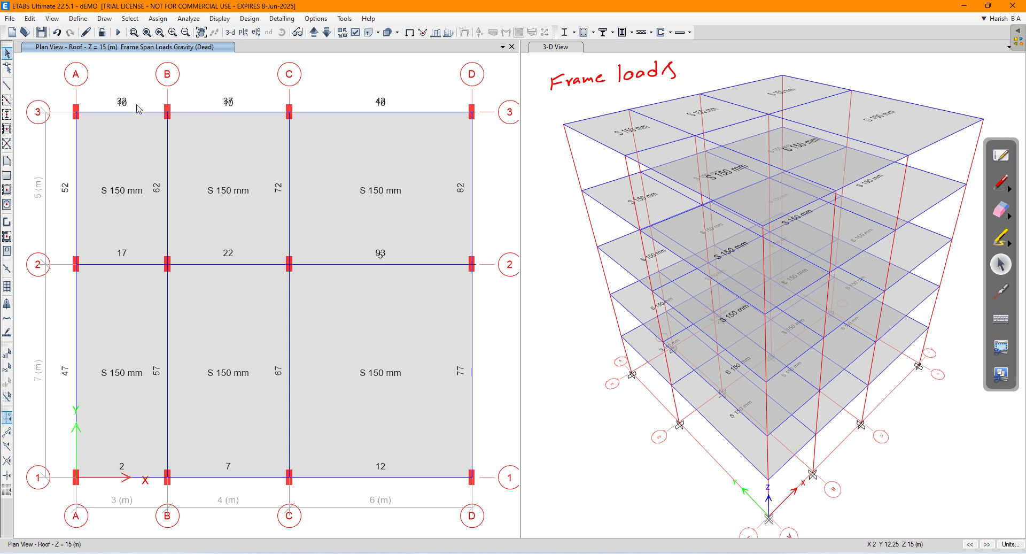
- Hide the frame unique names in the roof plan view
left_click(355, 33)
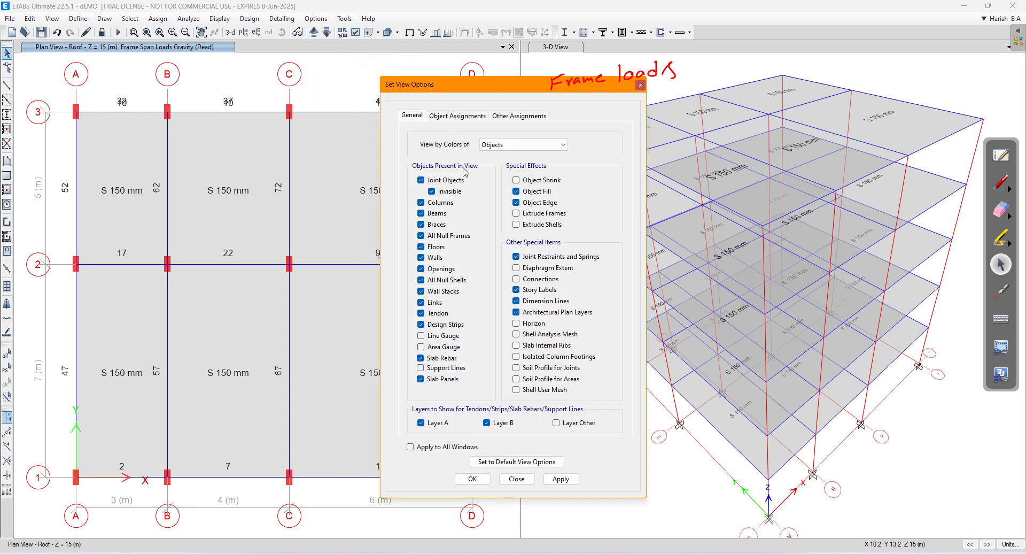
left_click(462, 119)
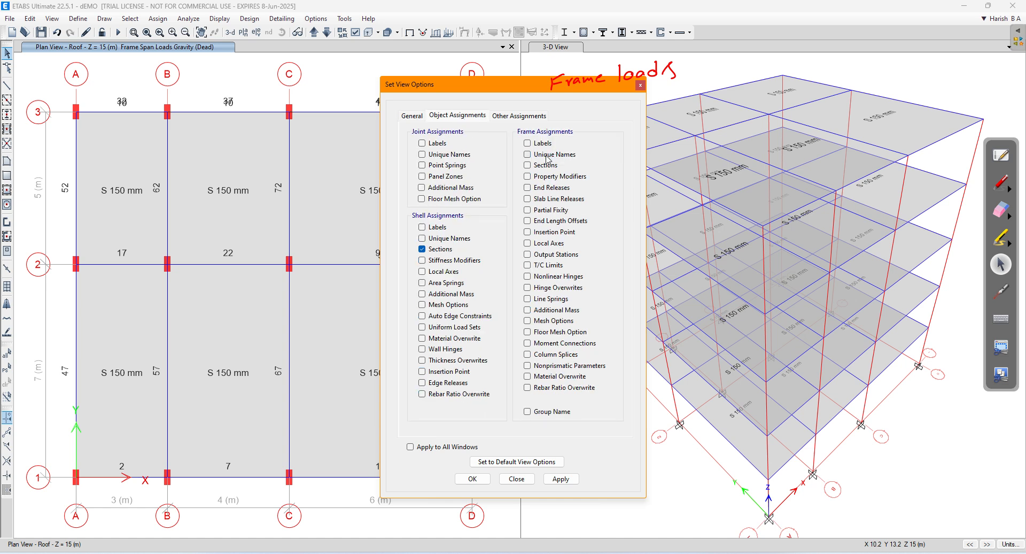
left_click(561, 479)
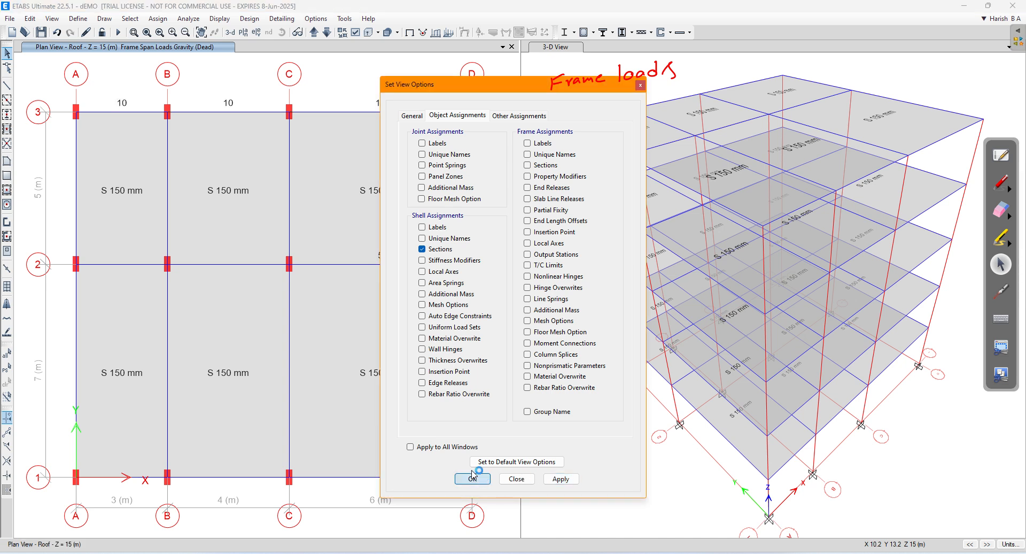
left_click(472, 479)
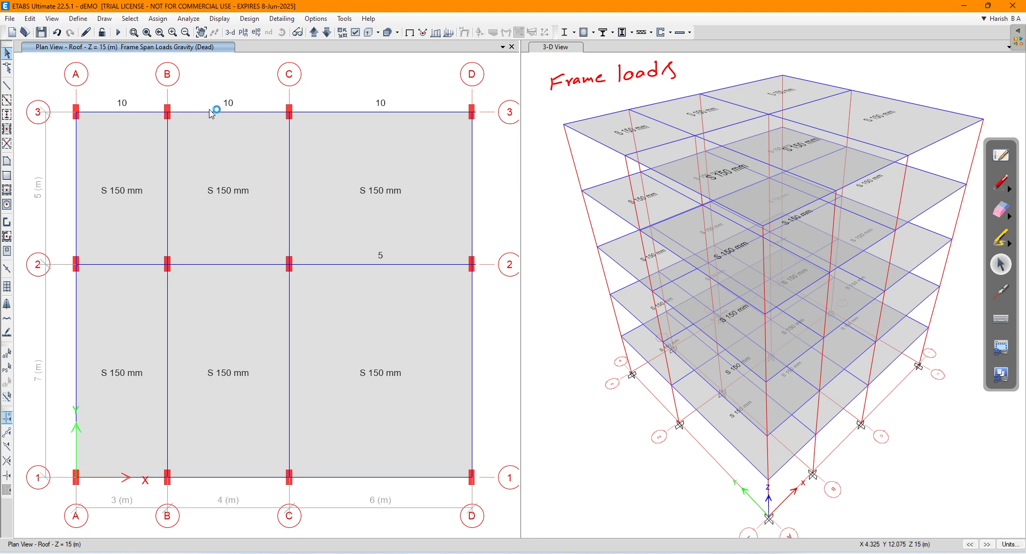
- Erase the red ink "Frame loads" heading and return to the pointer
left_click(1003, 210)
left_click_drag(724, 76, 568, 85)
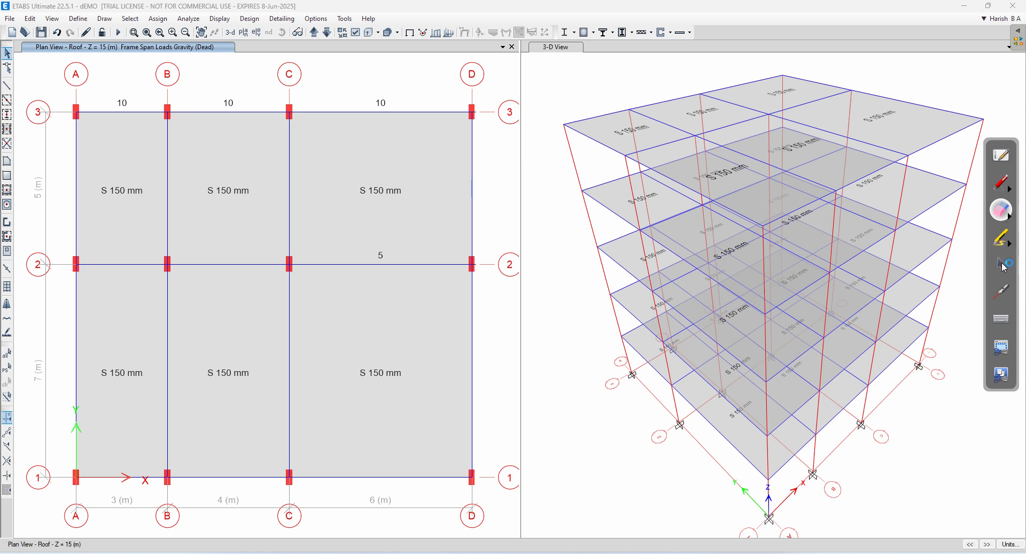
left_click(1003, 264)
- Display the Dead frame load assignments in the 3-D view and inspect the loads on the roof beams
left_click(580, 92)
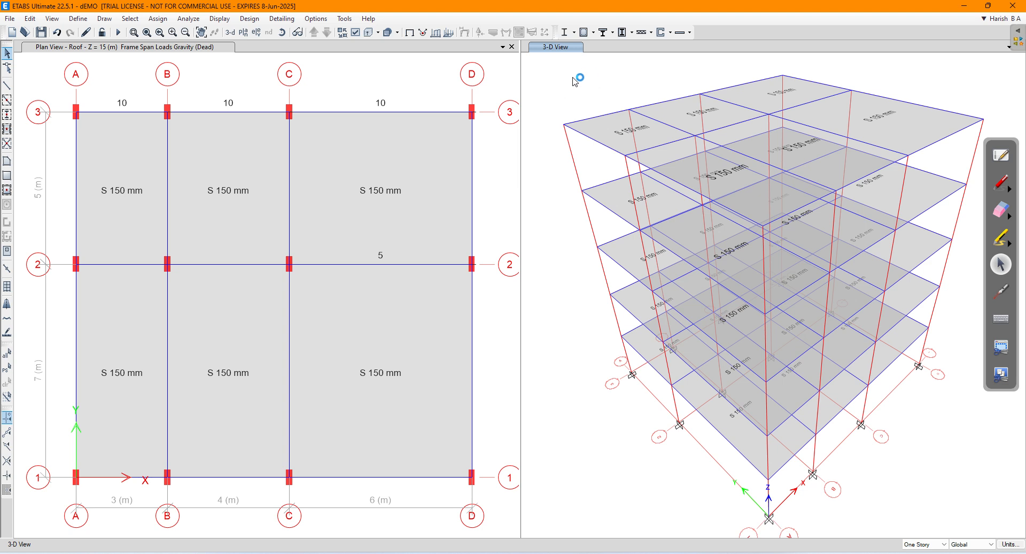
left_click(219, 19)
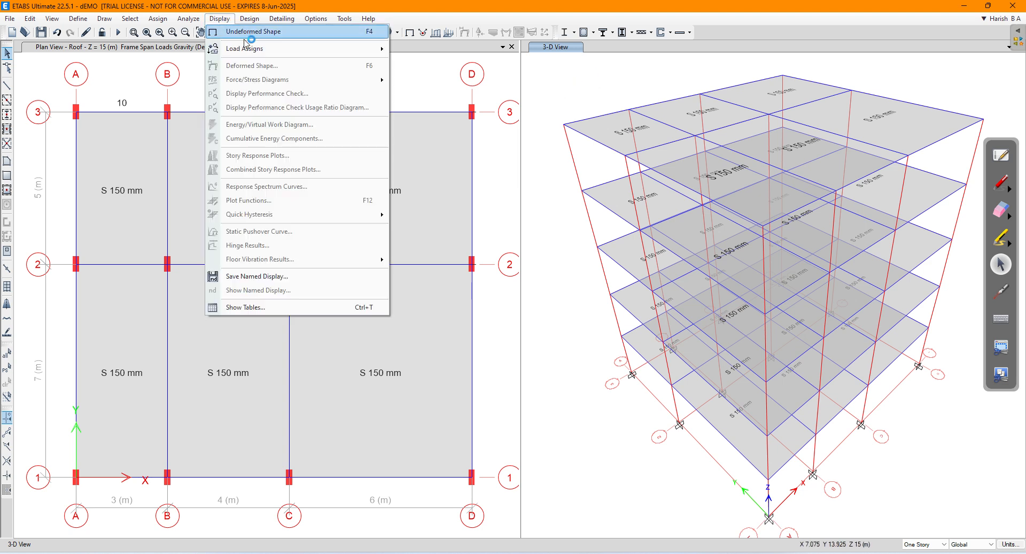
mouse_move(301, 52)
left_click(417, 63)
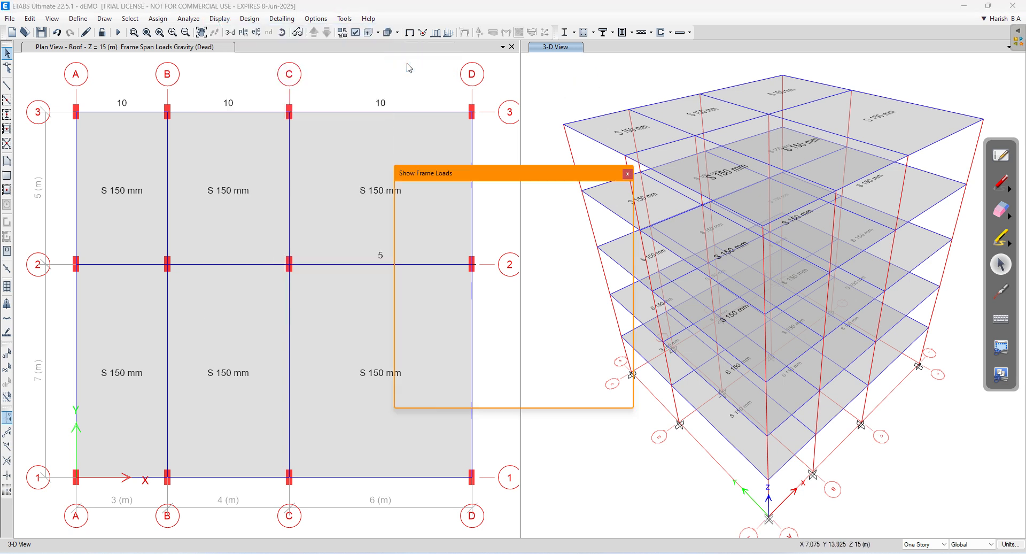
left_click_drag(577, 178, 542, 130)
left_click(521, 339)
left_click(434, 340)
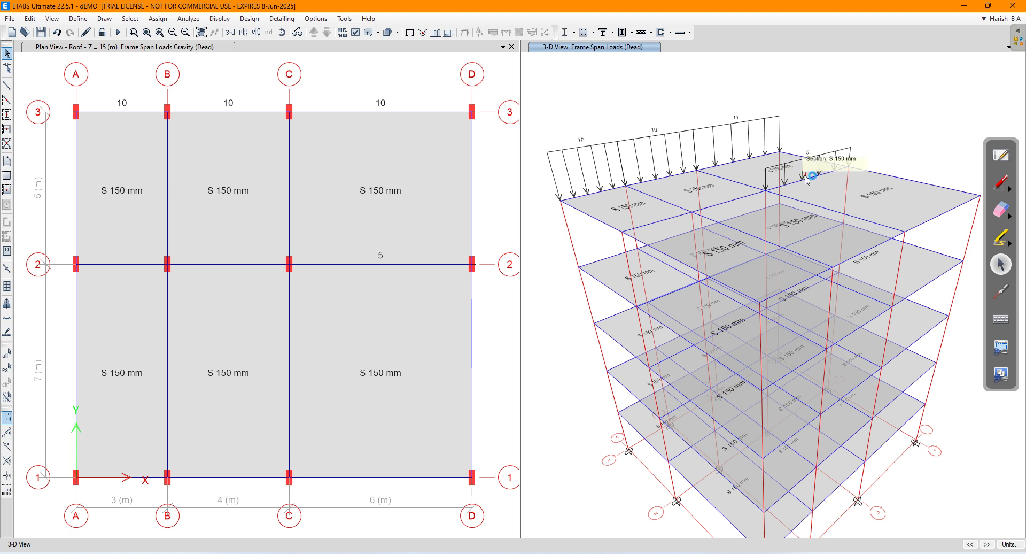
scroll(807, 179, "up", 3)
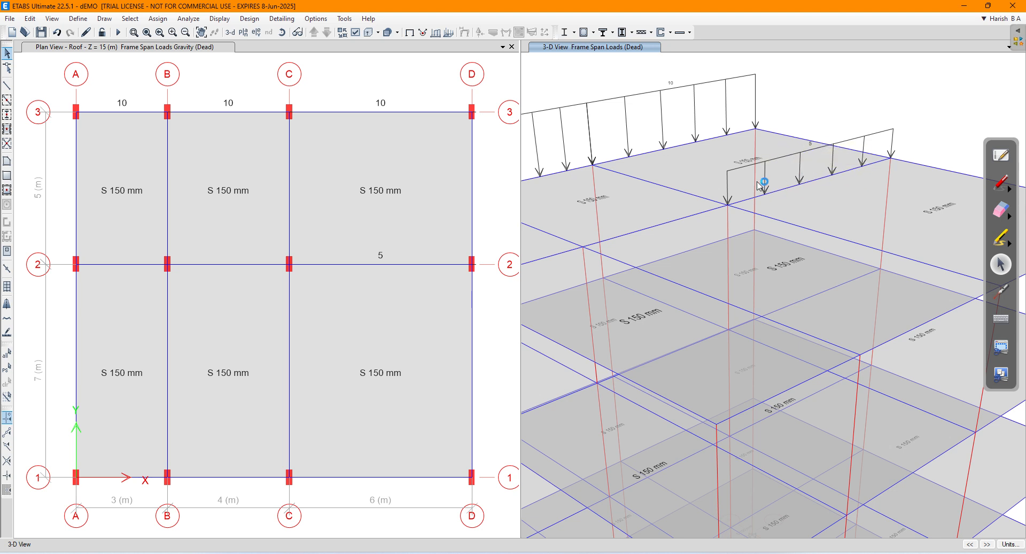
scroll(759, 184, "down", 5)
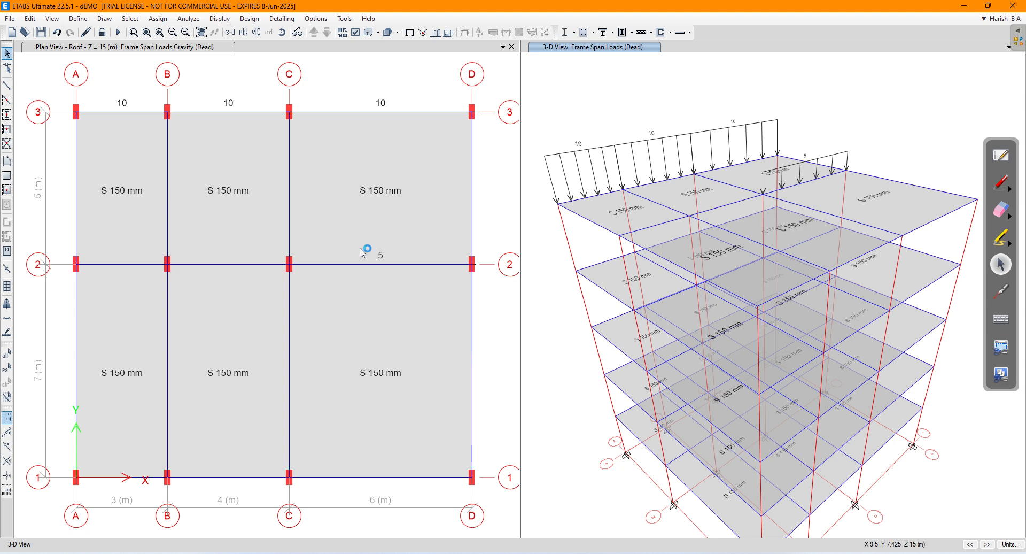
- Delete the existing Dead distributed loads from the three roof beams along grid line 3
left_click(142, 112)
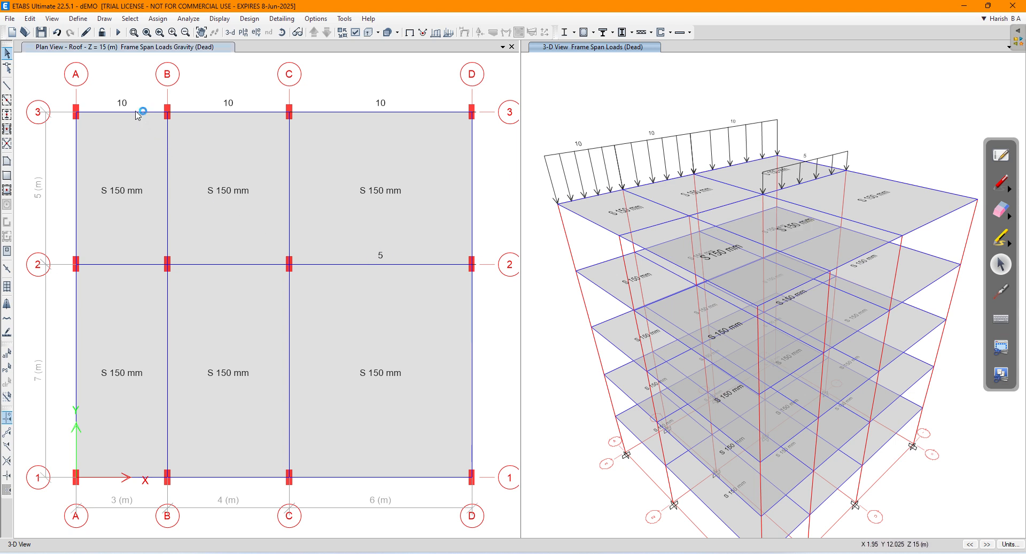
left_click(198, 114)
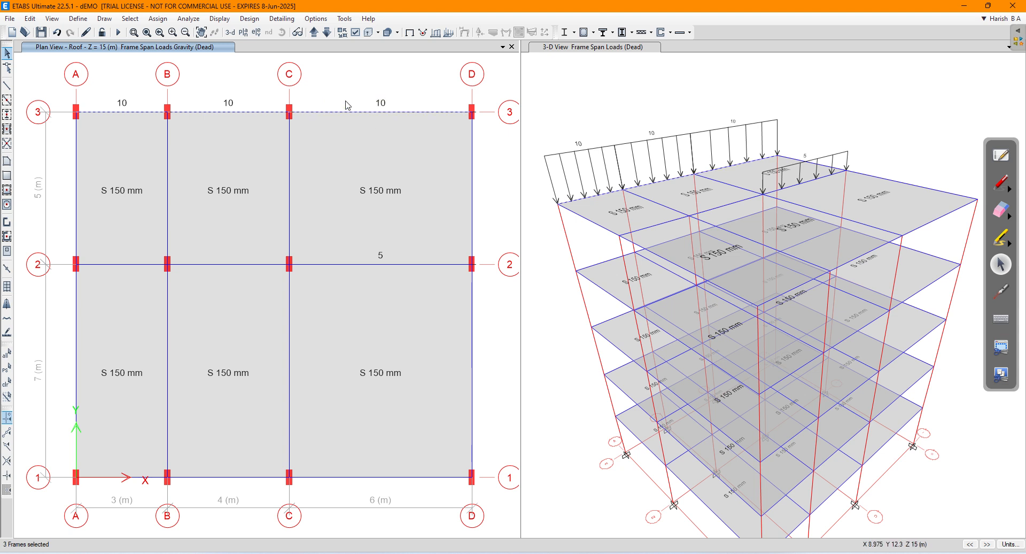
left_click(158, 19)
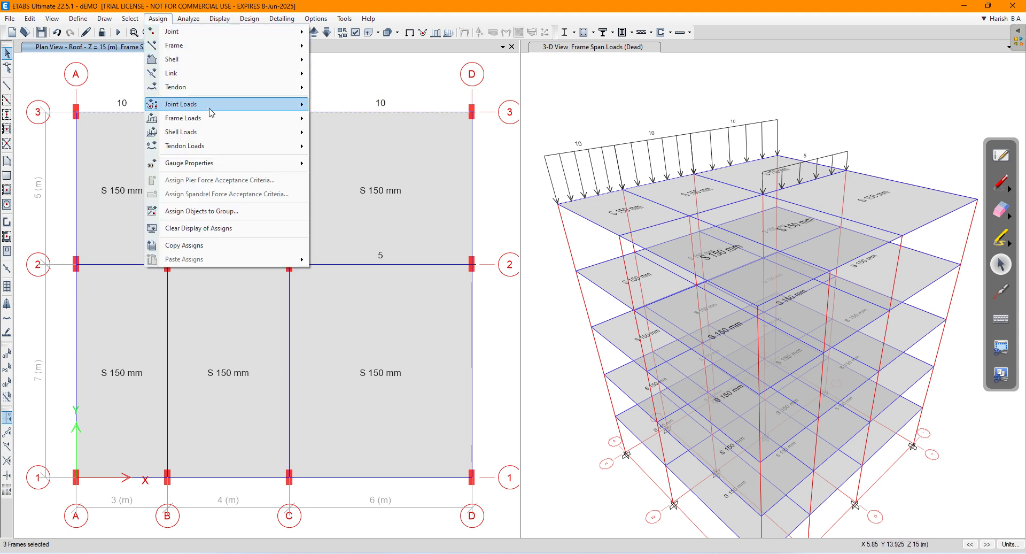
mouse_move(214, 119)
left_click(331, 135)
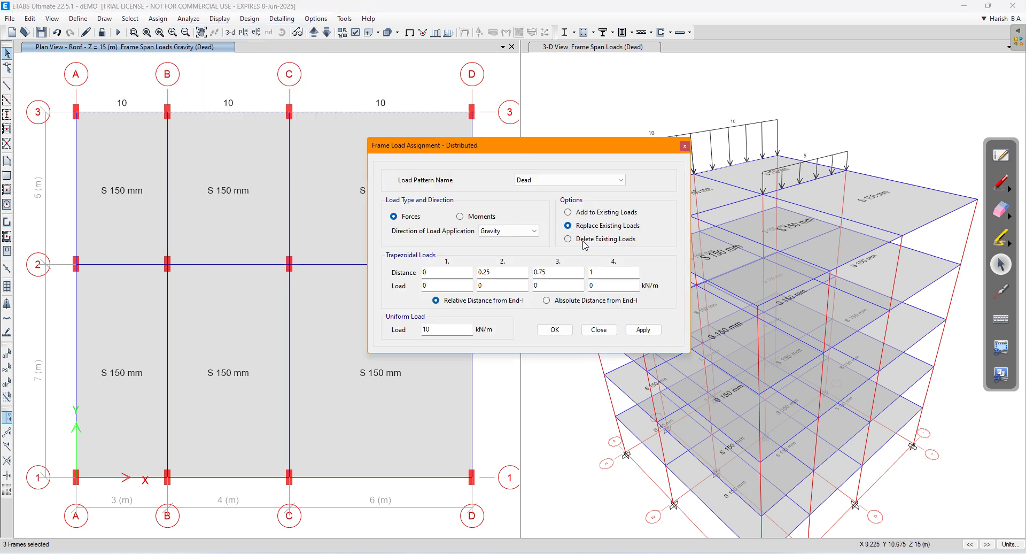
left_click(585, 244)
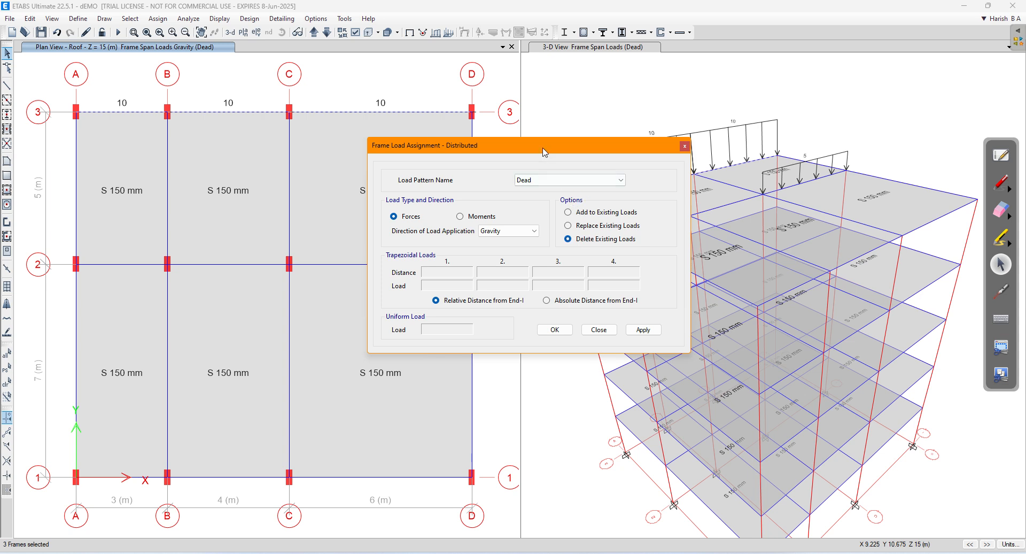
left_click_drag(544, 152, 443, 168)
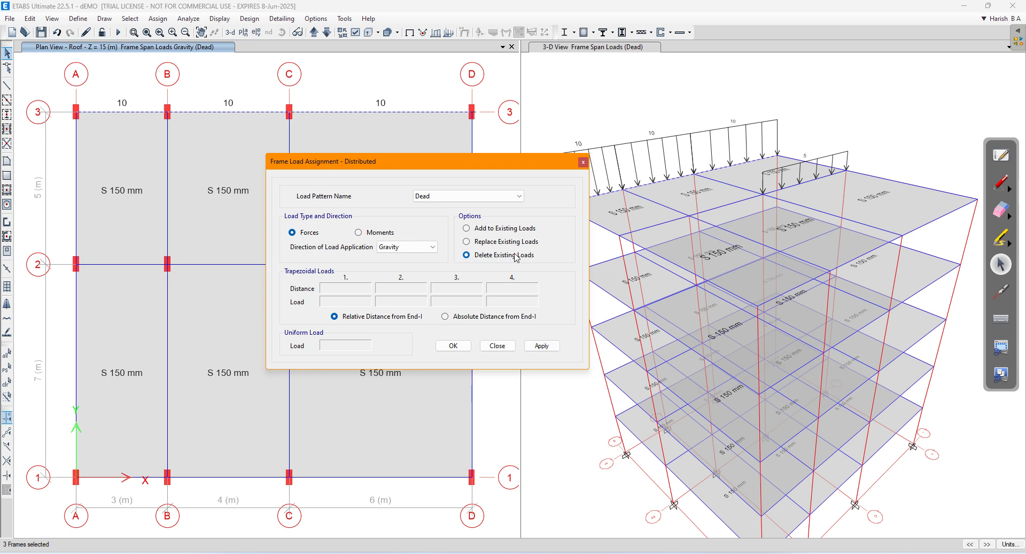
left_click(453, 346)
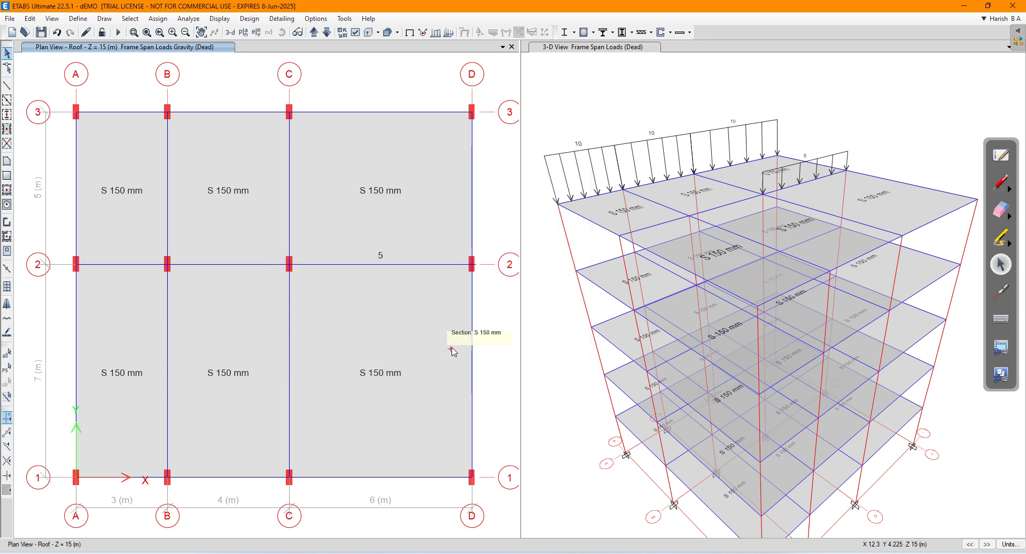
- Refresh the 3-D view's frame load display for the Dead load pattern
left_click(606, 104)
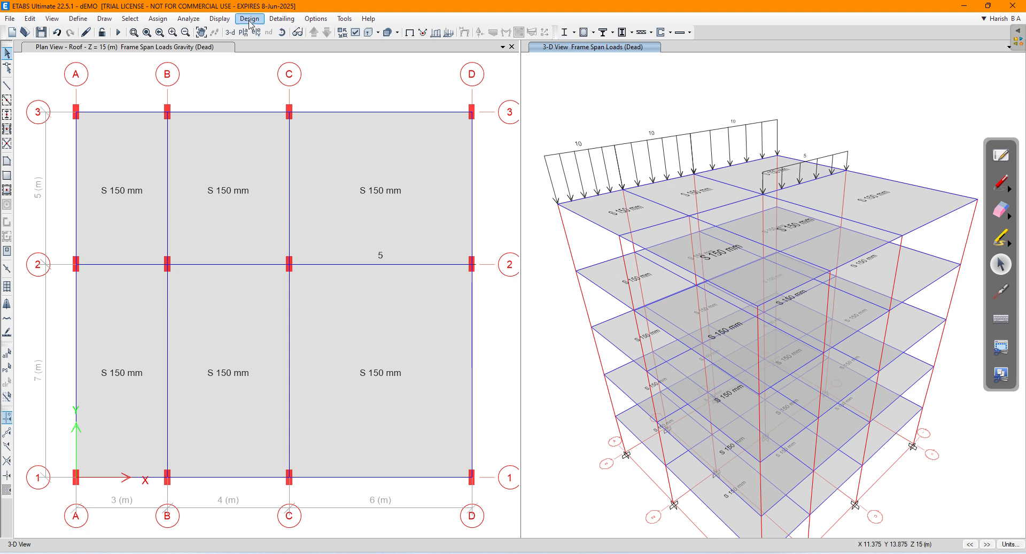
left_click(227, 22)
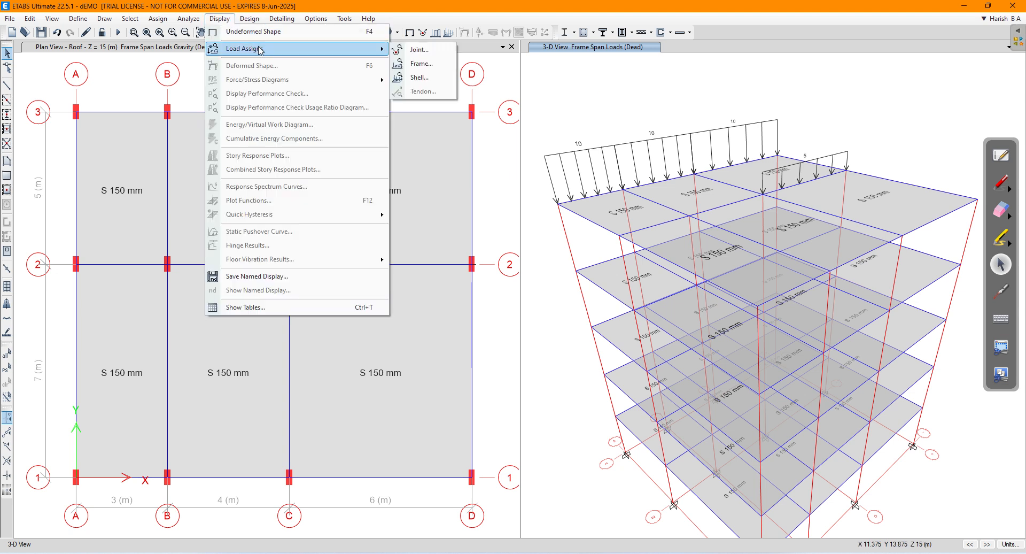
left_click(415, 66)
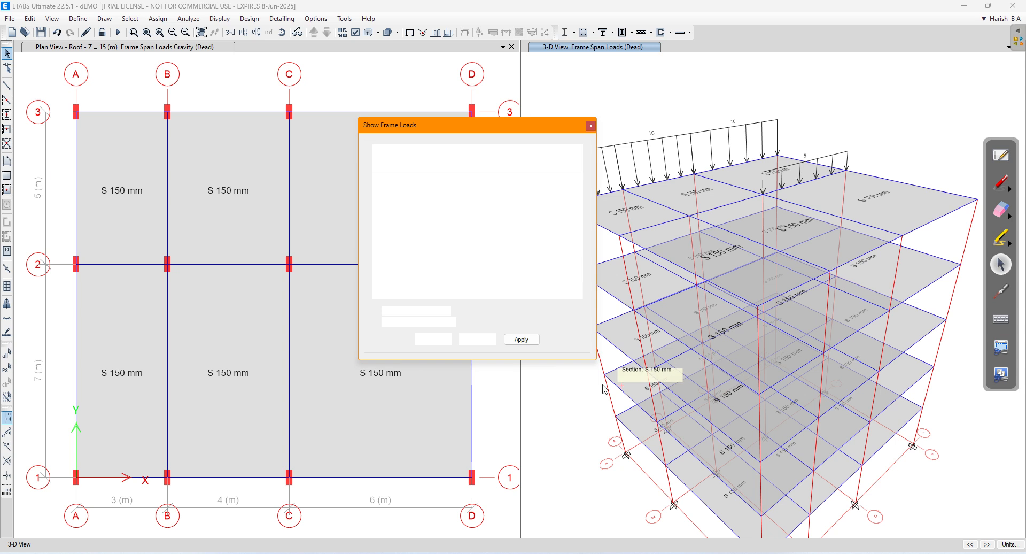
left_click(520, 339)
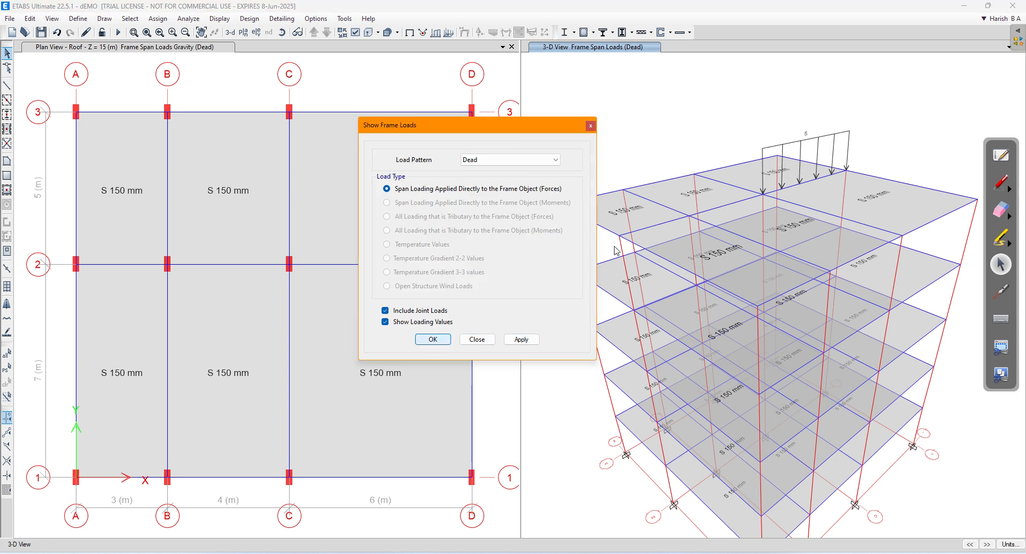
left_click(433, 340)
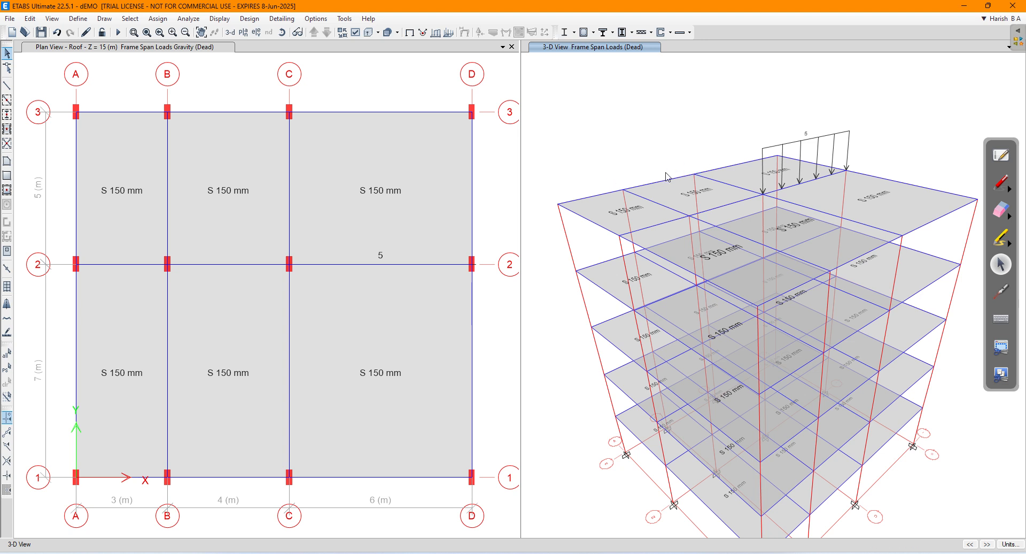
- Check the assigned loads of the roof beam on grid line 3 between A and B in its beam information
left_click(127, 113)
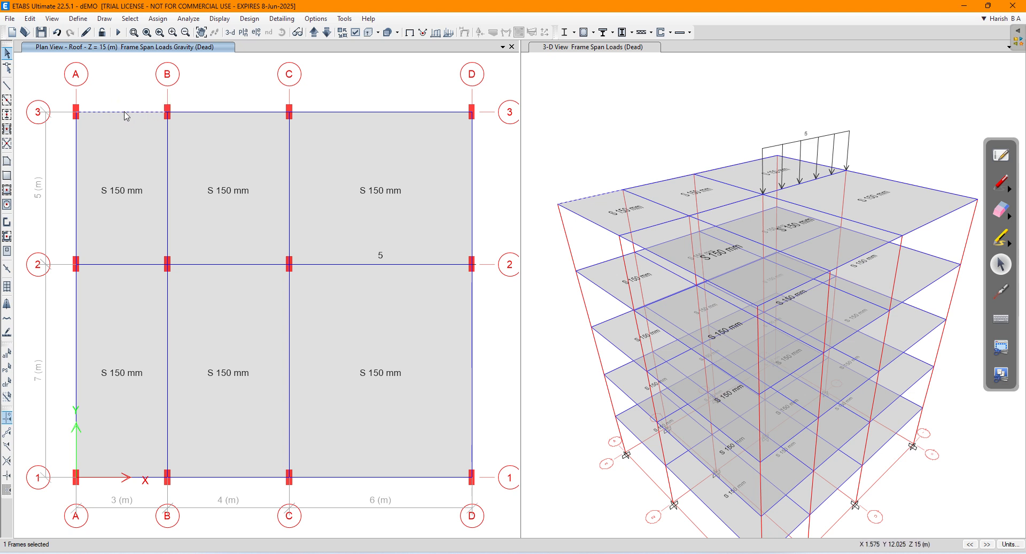
right_click(126, 115)
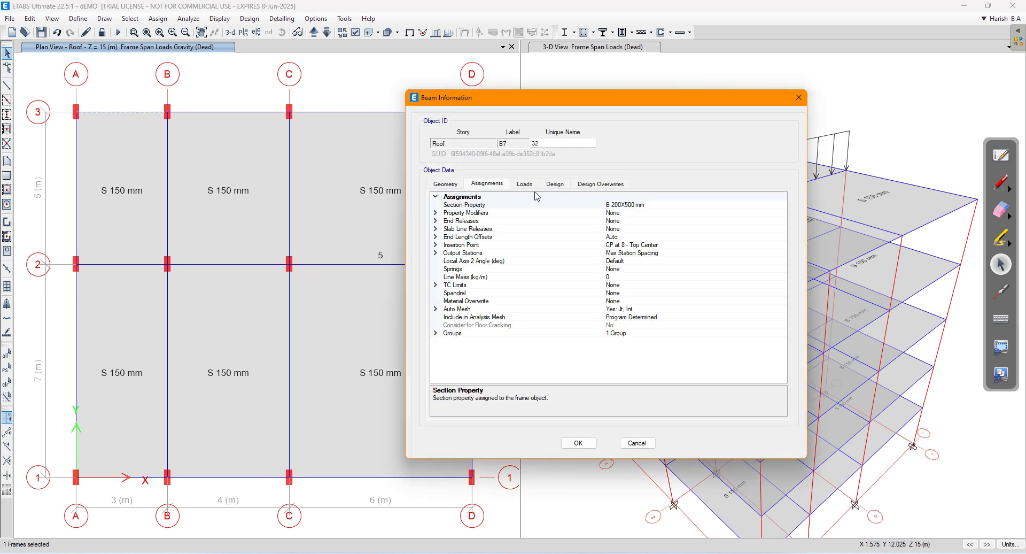
left_click(525, 185)
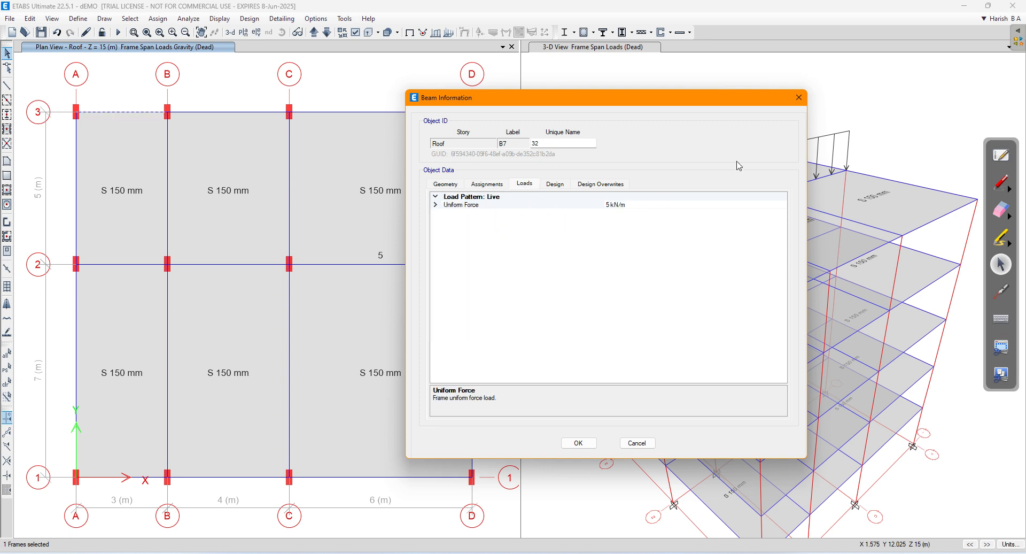
left_click(799, 97)
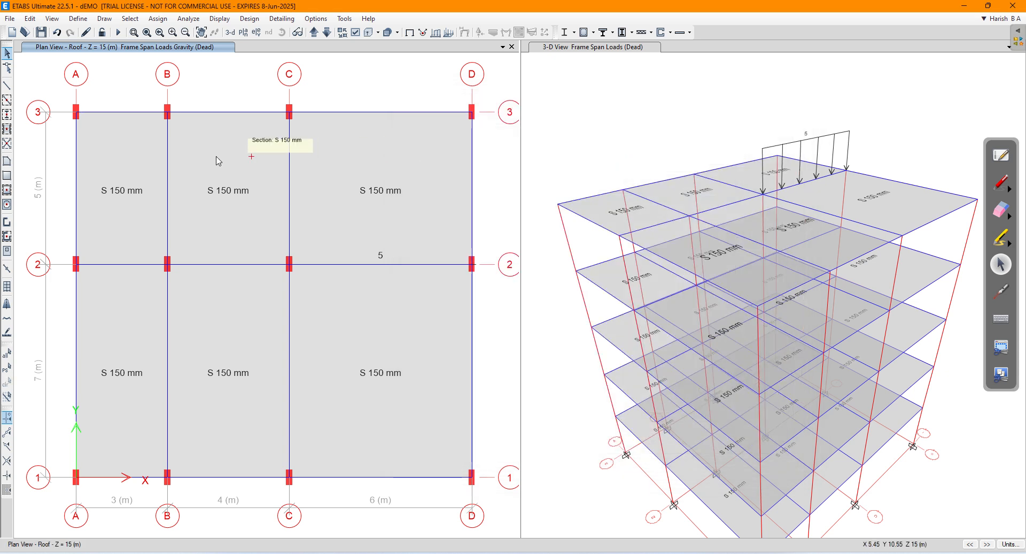
right_click(132, 112)
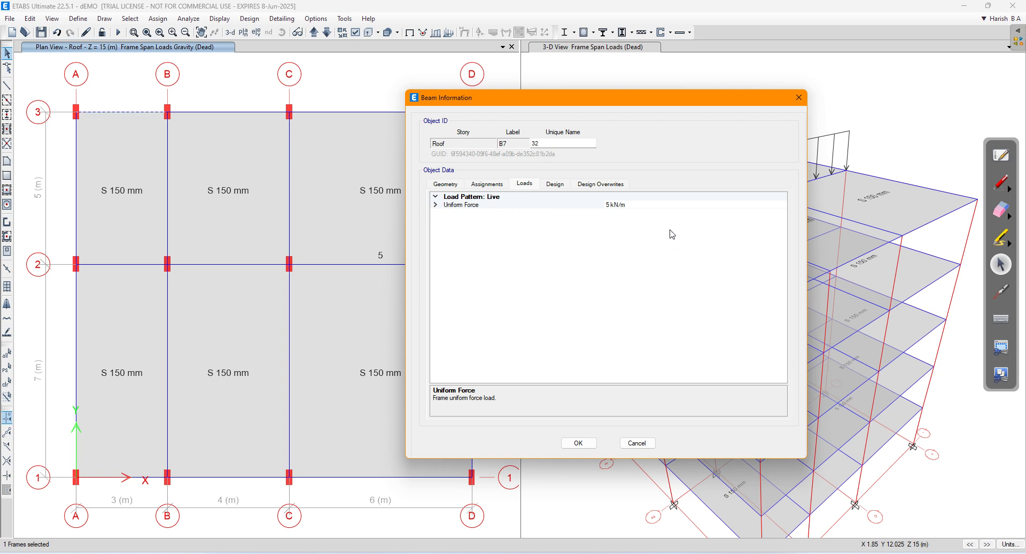
left_click(579, 443)
- Assign a uniform Live gravity load of 10 kN/m to the three roof beams on grid line 3, replacing existing loads
left_click(208, 113)
left_click(342, 113)
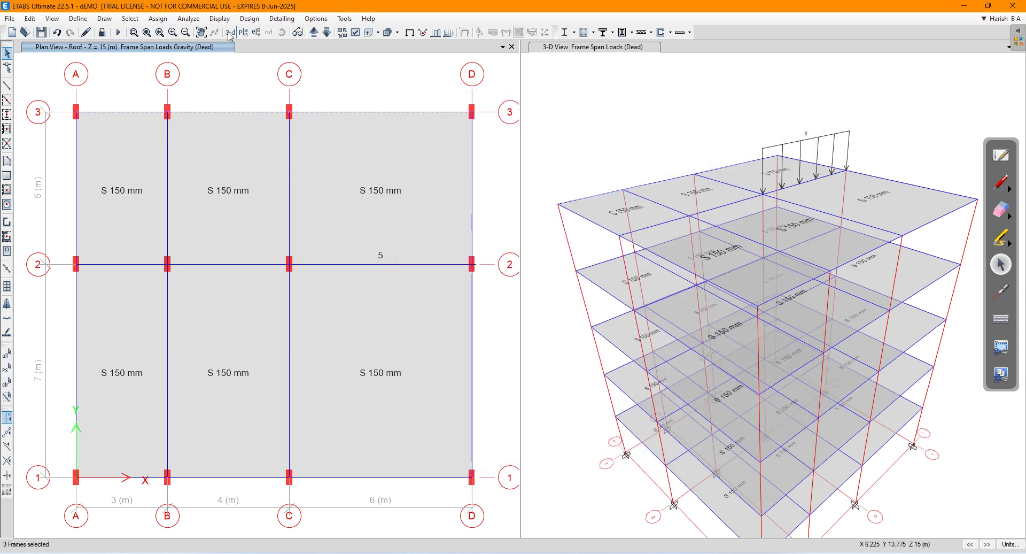
left_click(157, 18)
mouse_move(245, 112)
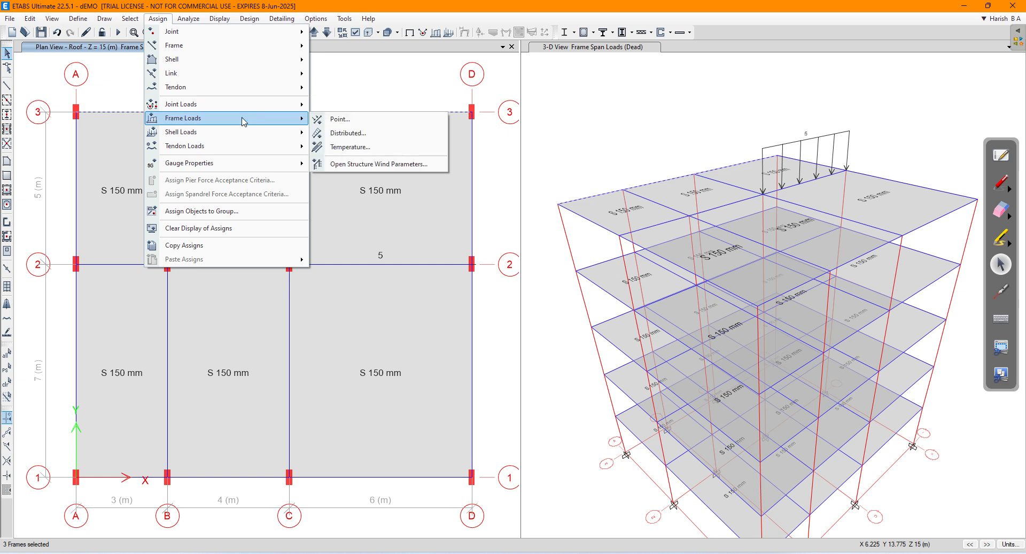
left_click(347, 132)
left_click(464, 196)
left_click(464, 210)
left_click(541, 345)
left_click(453, 345)
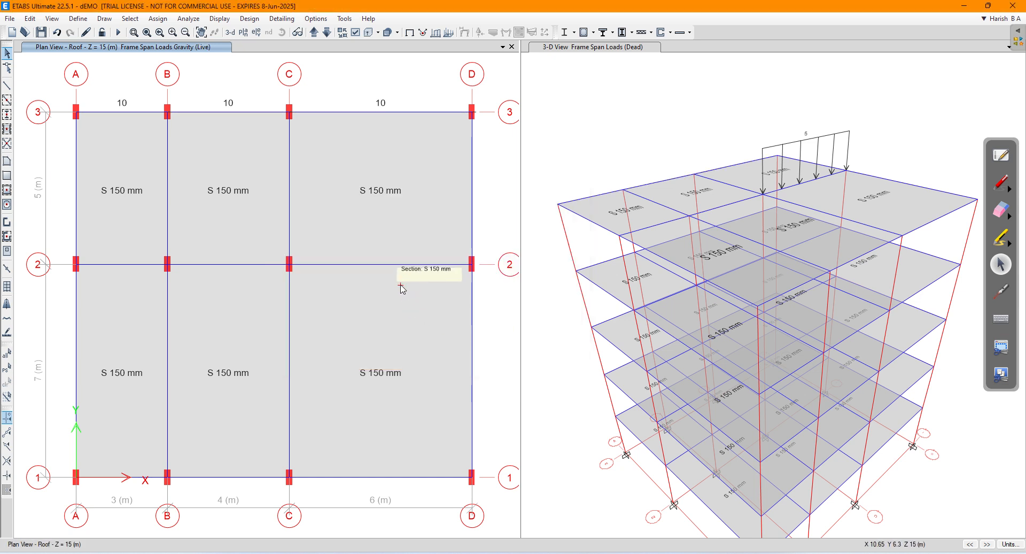
- Assign a uniform Live gravity load of 10 kN/m to the roof beam on grid line 2 between C and D
left_click(391, 260)
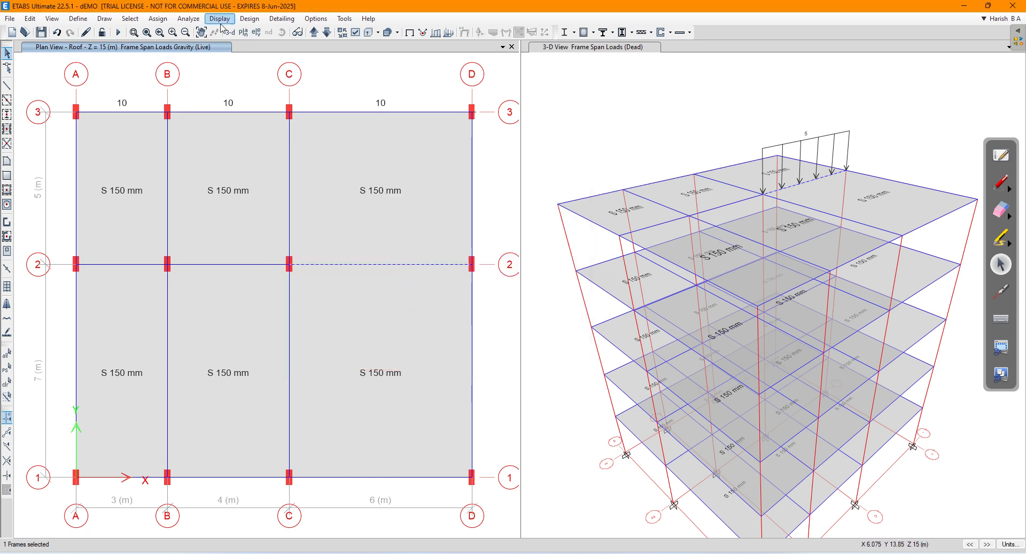
left_click(158, 19)
mouse_move(216, 118)
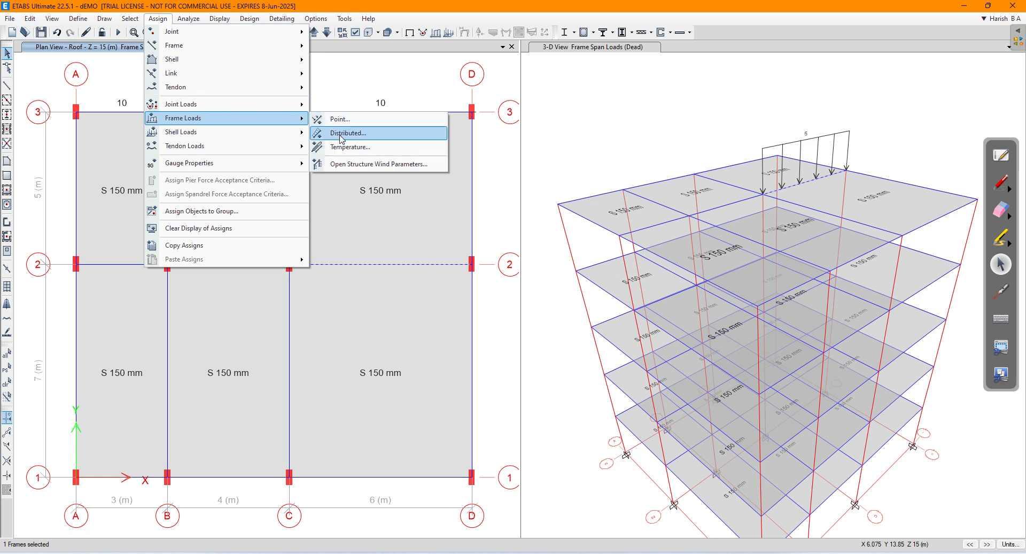
left_click(342, 138)
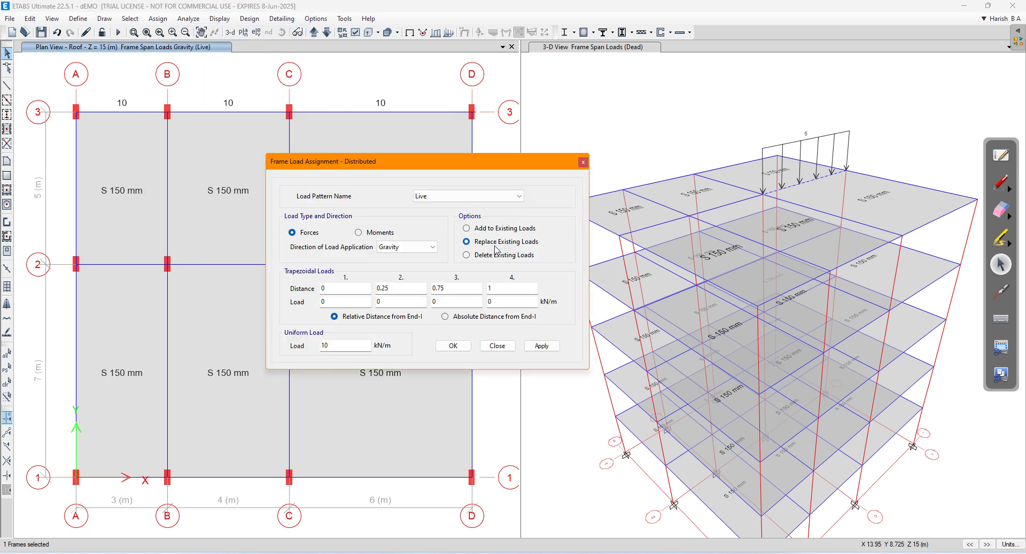
left_click(541, 345)
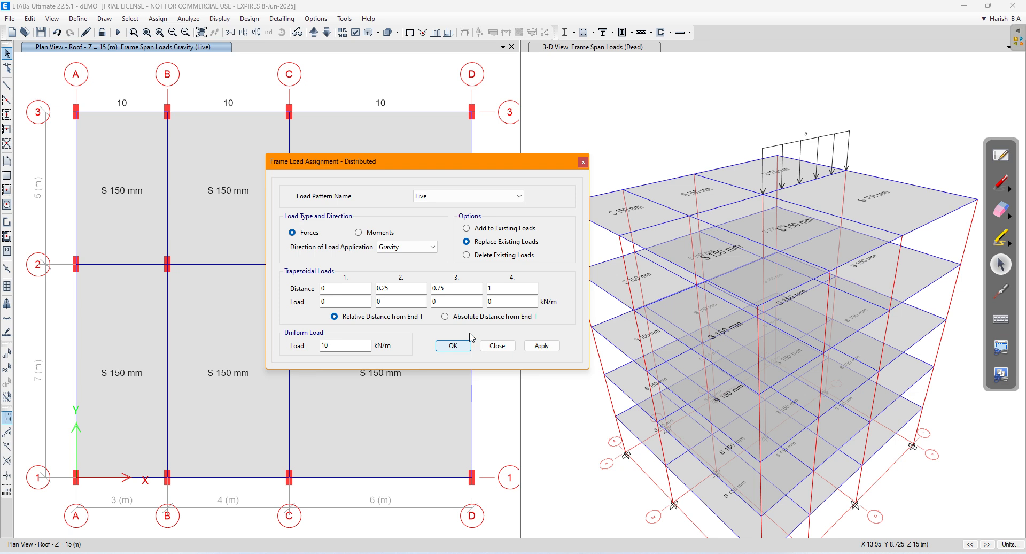
left_click(453, 345)
- Display the Live frame load assignments with loading values in the 3-D view
left_click(220, 18)
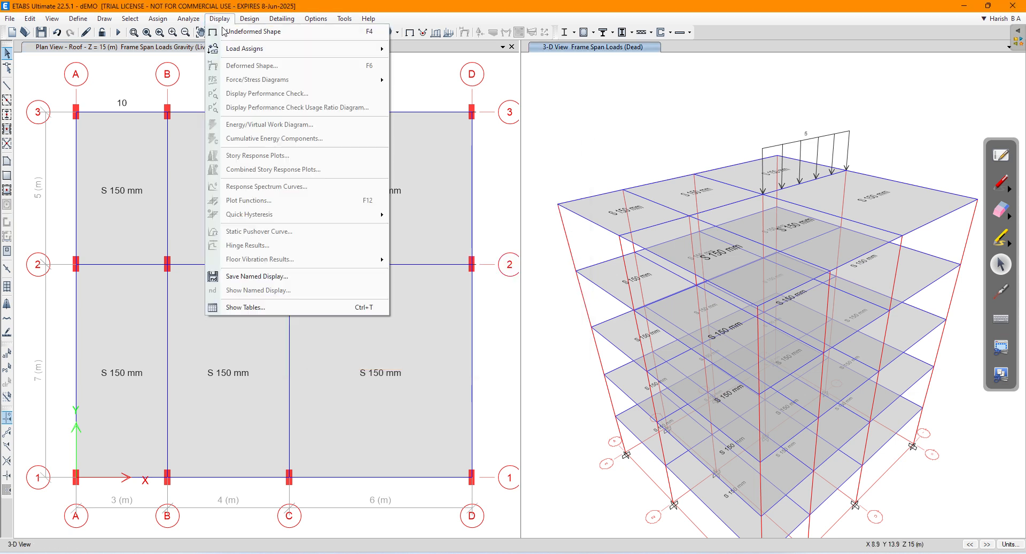
left_click(428, 66)
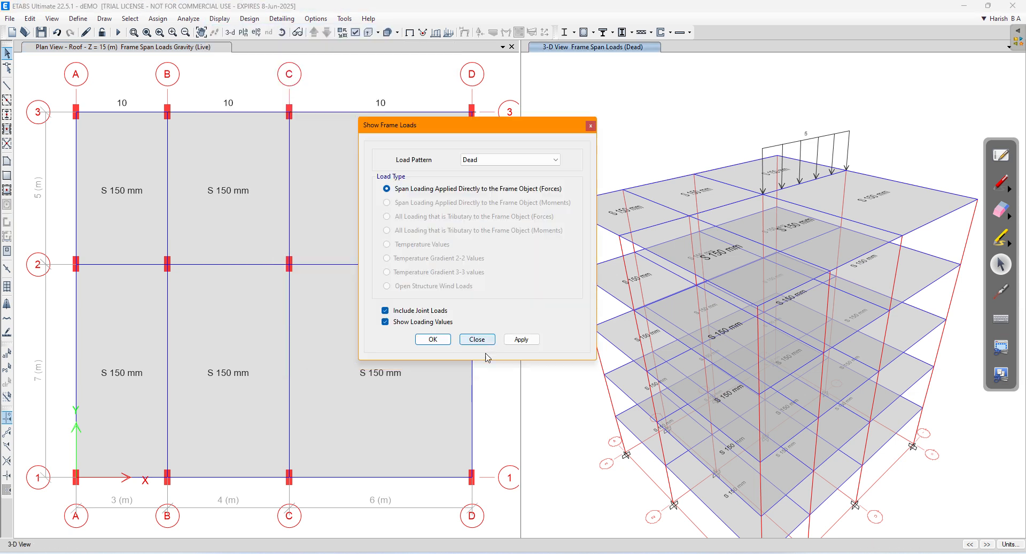
left_click(520, 340)
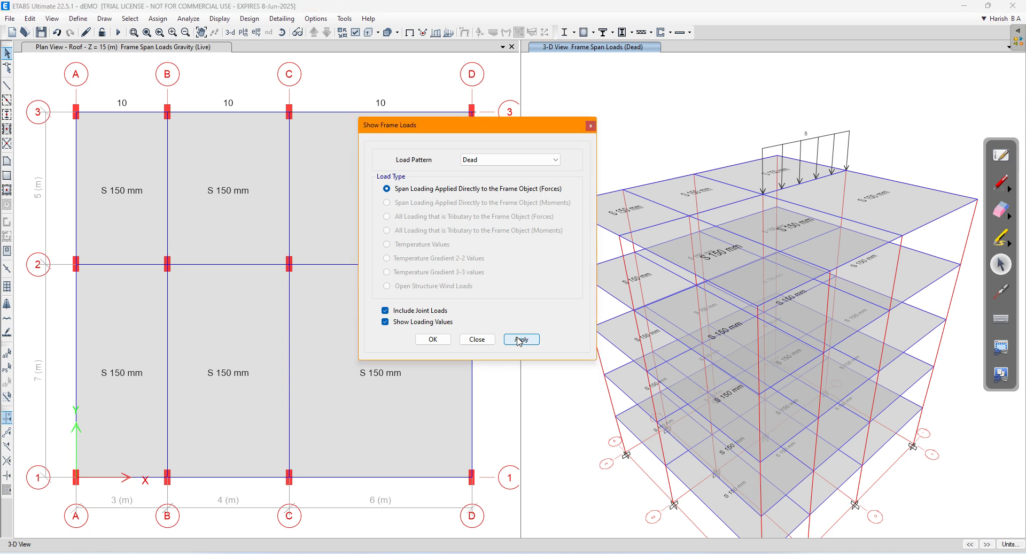
left_click(521, 160)
left_click(511, 178)
left_click(519, 340)
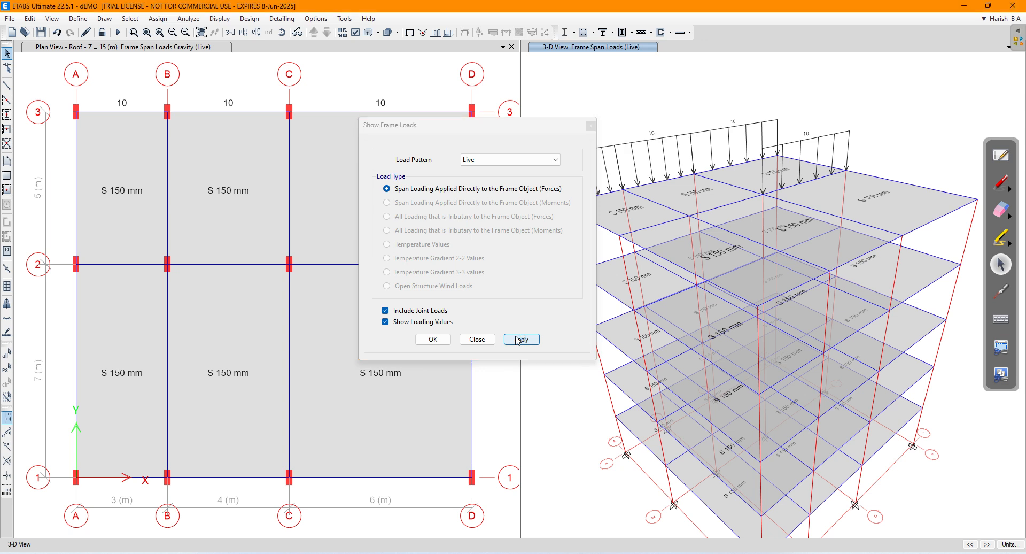
left_click(433, 339)
- Delete the existing Live distributed loads from the roof beams on grid line 3 and the grid line 2 beam between C and D
left_click(353, 273)
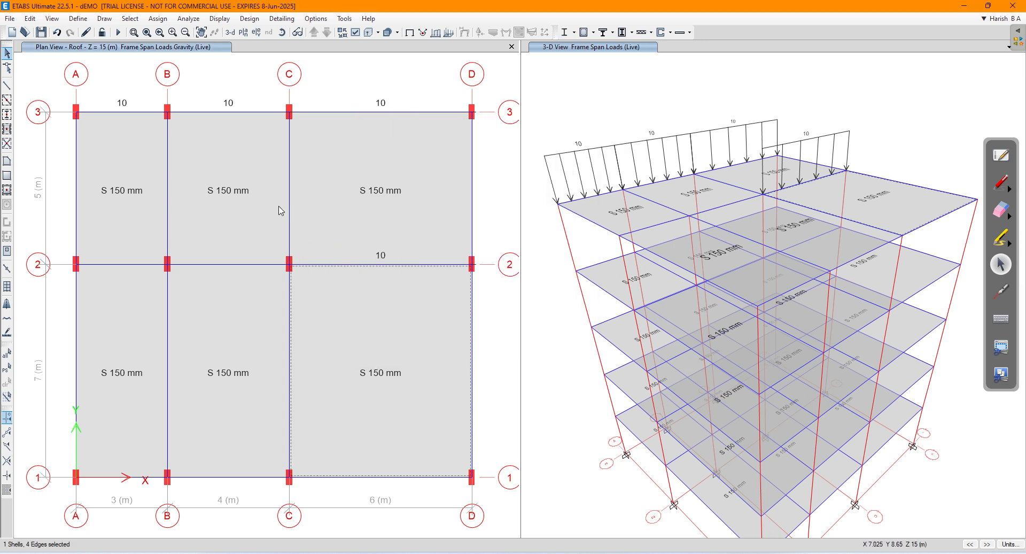
left_click(357, 265)
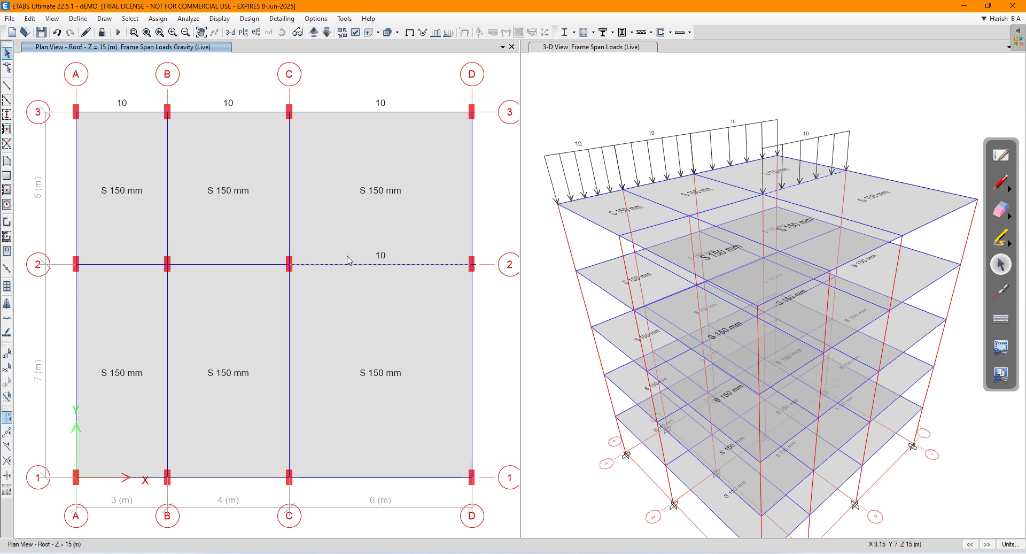
left_click(222, 128)
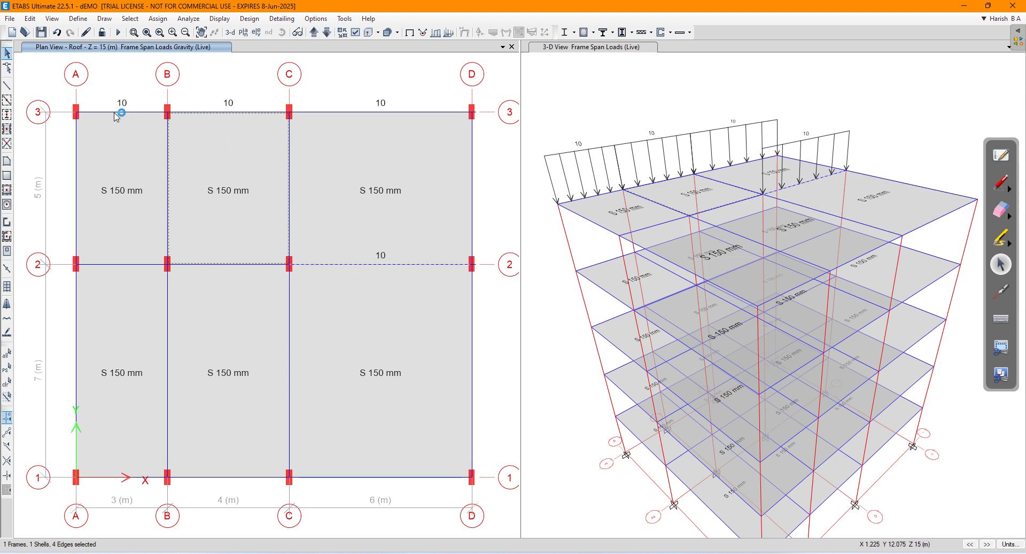
left_click_drag(198, 92, 107, 143)
left_click(343, 127)
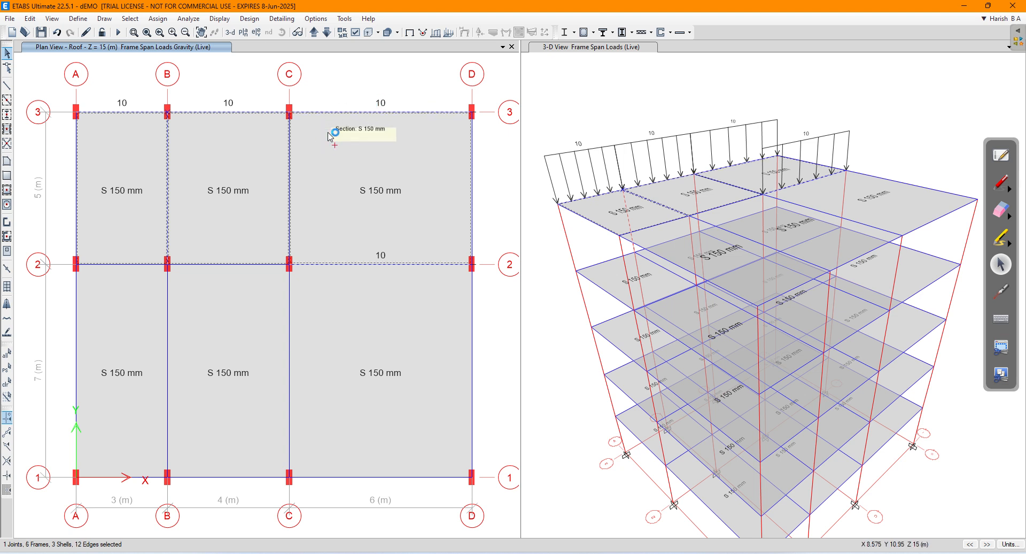
left_click(157, 18)
mouse_move(181, 118)
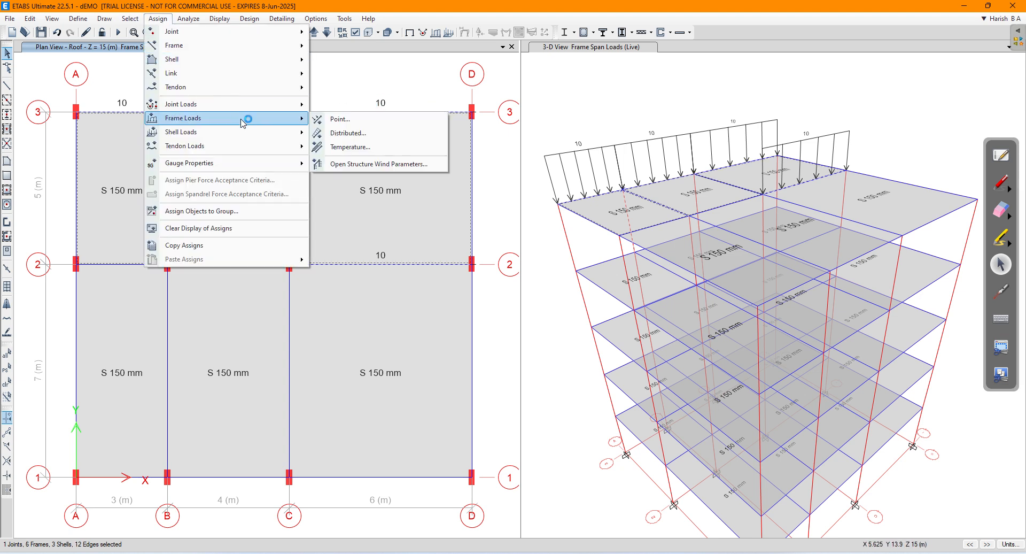
left_click(334, 133)
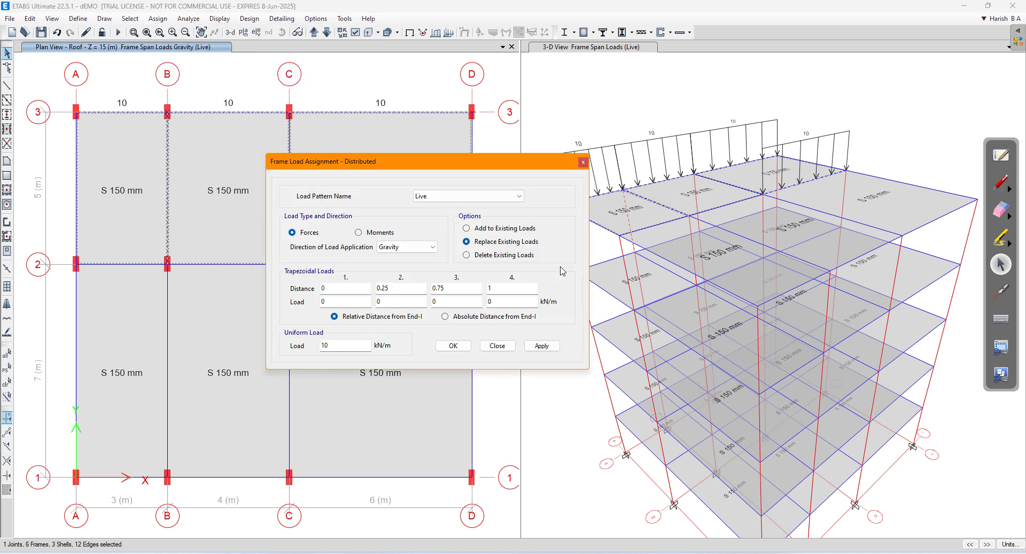
left_click(503, 255)
left_click(542, 346)
left_click(454, 345)
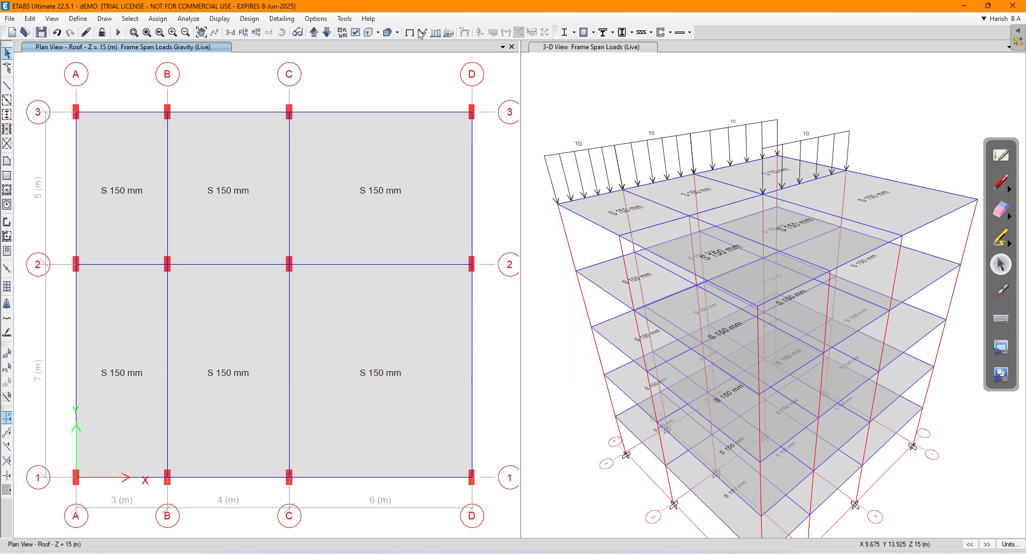
- Display the Dead frame load assignments with loading values in the 3-D view
left_click(600, 87)
left_click(220, 18)
mouse_move(299, 48)
left_click(424, 69)
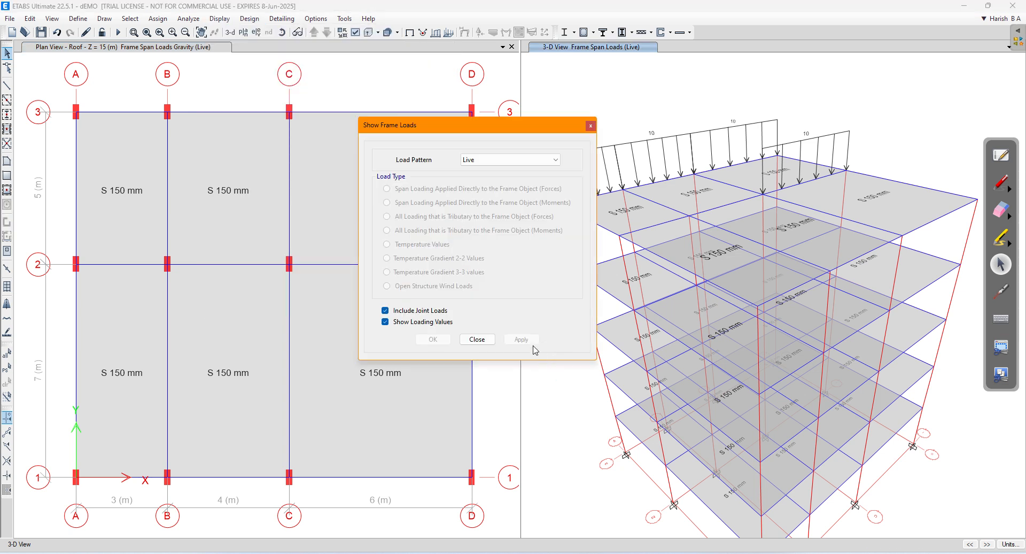
left_click(491, 161)
left_click(484, 170)
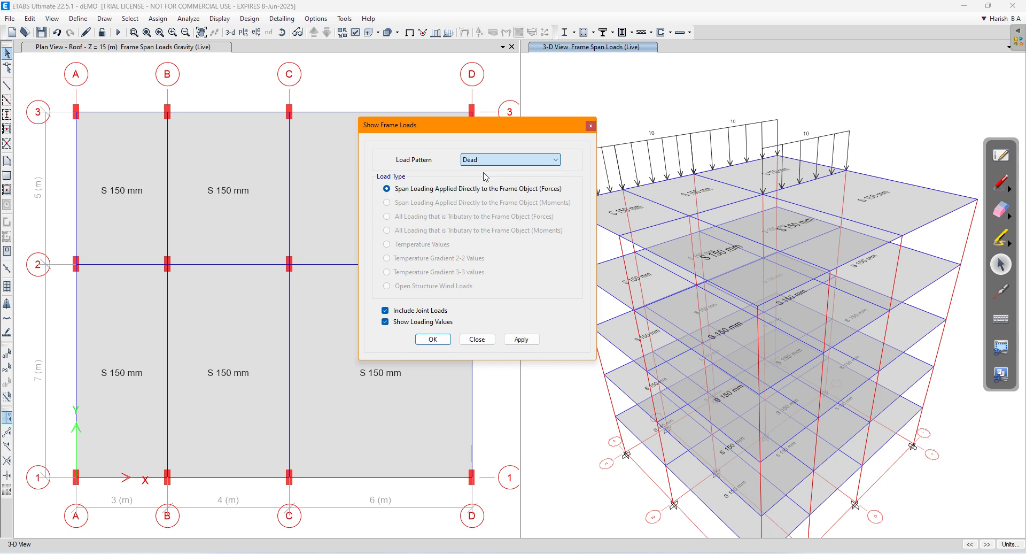
left_click(521, 340)
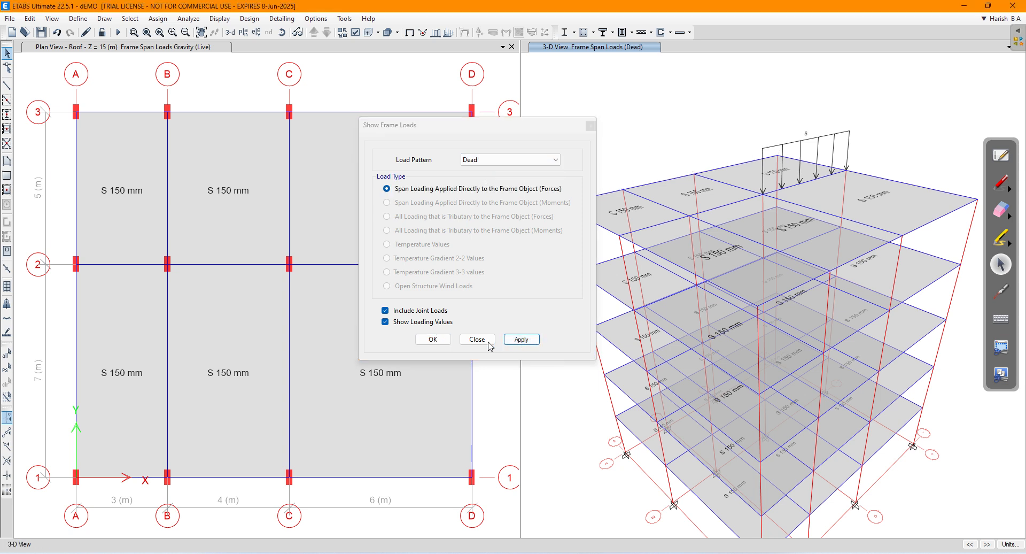
left_click(487, 341)
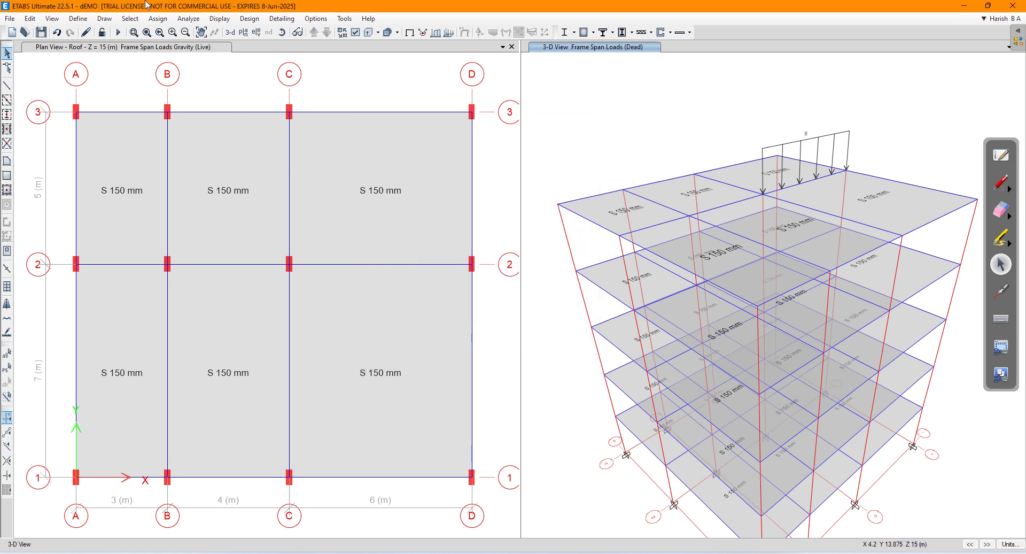
- Delete the existing Dead distributed load from the roof beam on grid line 2 between C and D
left_click(350, 263)
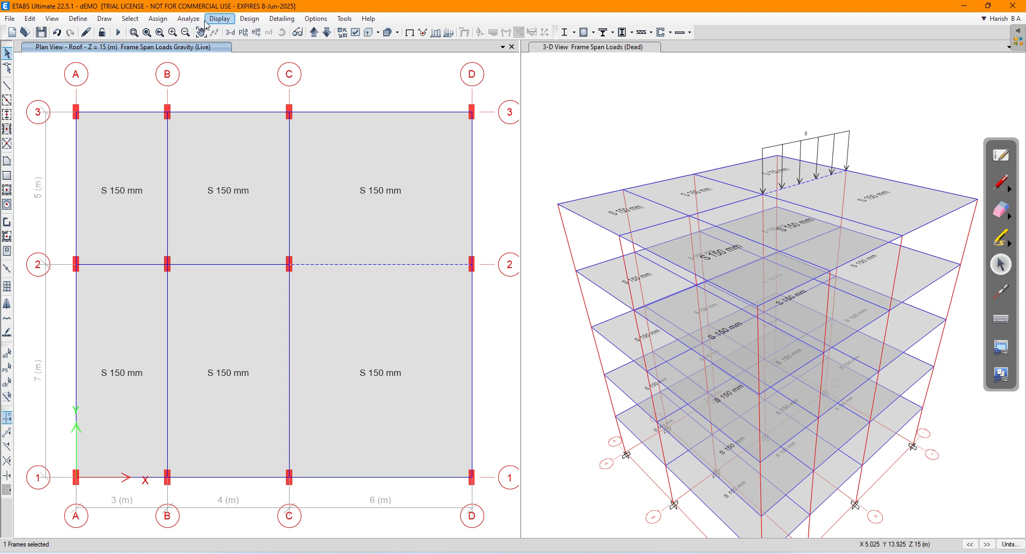
left_click(158, 19)
mouse_move(202, 118)
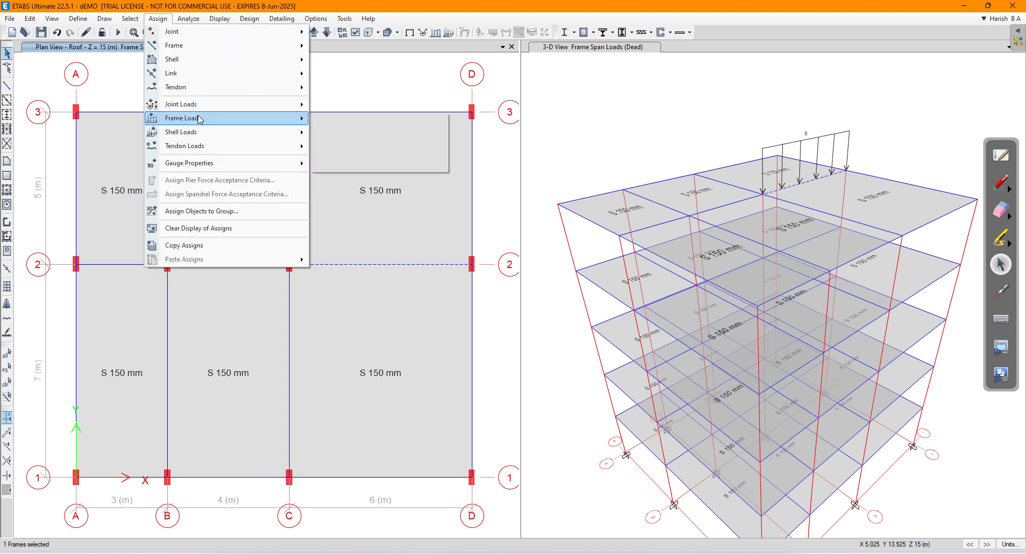
left_click(353, 131)
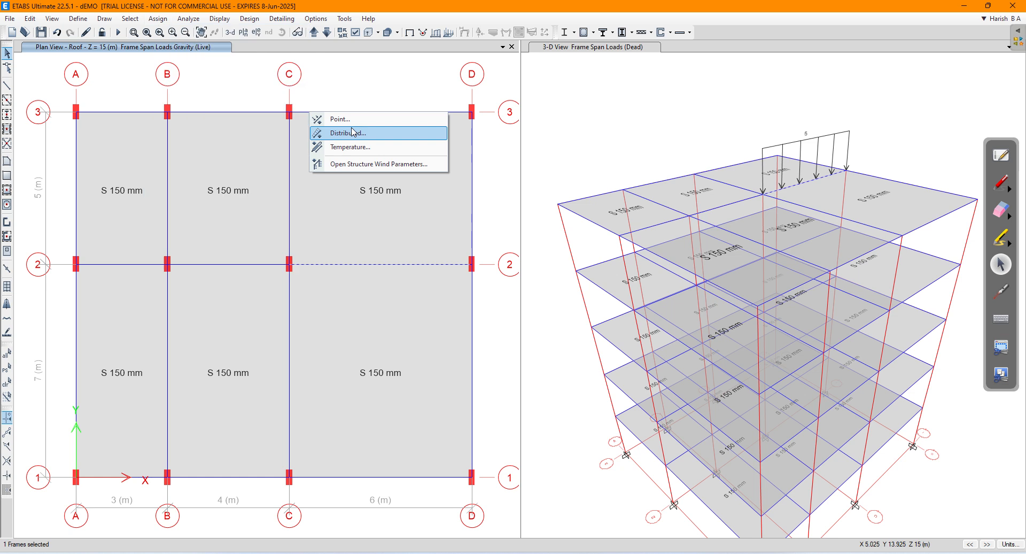
left_click(488, 256)
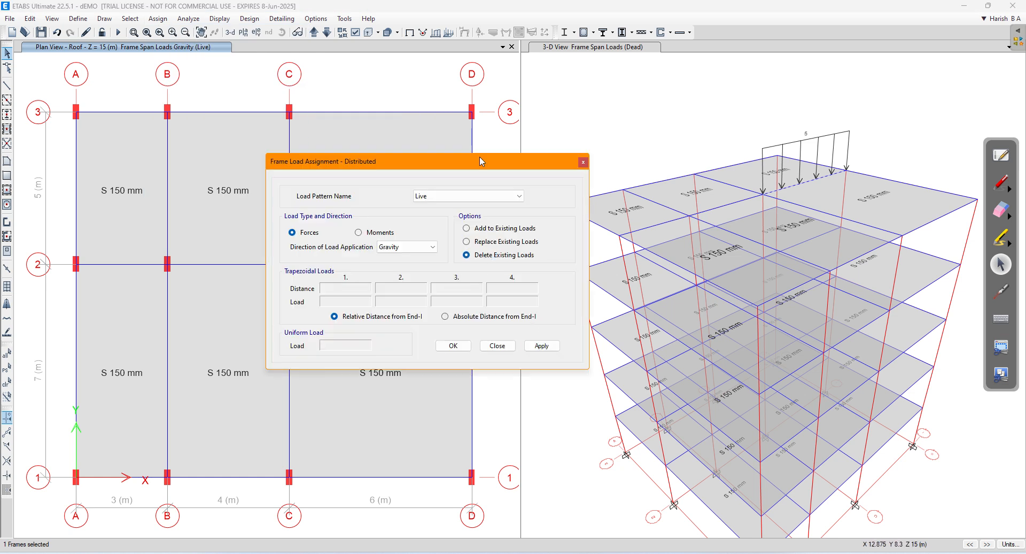
left_click(447, 198)
left_click(443, 207)
left_click(542, 345)
left_click(454, 345)
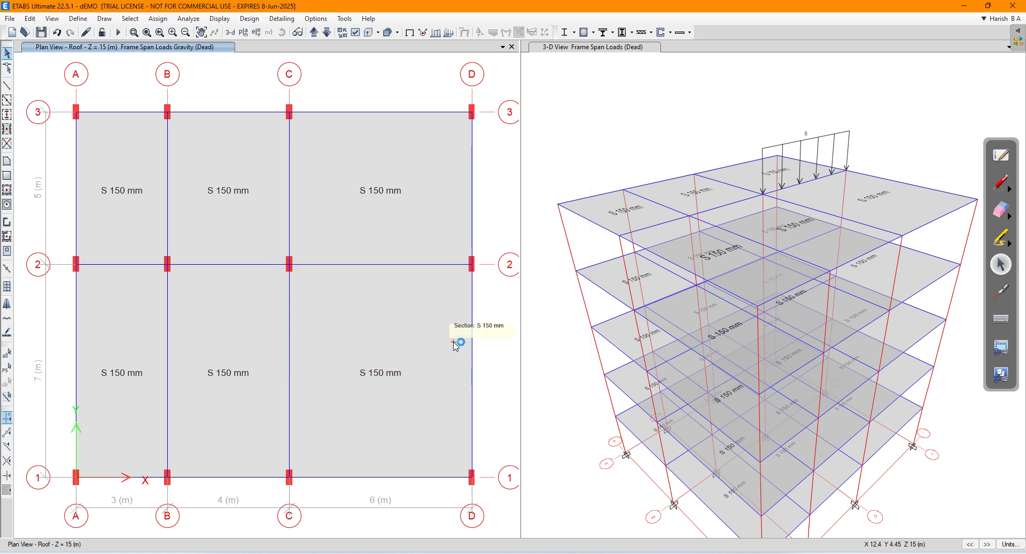
- Return the 3-D view to the undeformed shape without load assignments
left_click(620, 99)
left_click(220, 19)
left_click(230, 28)
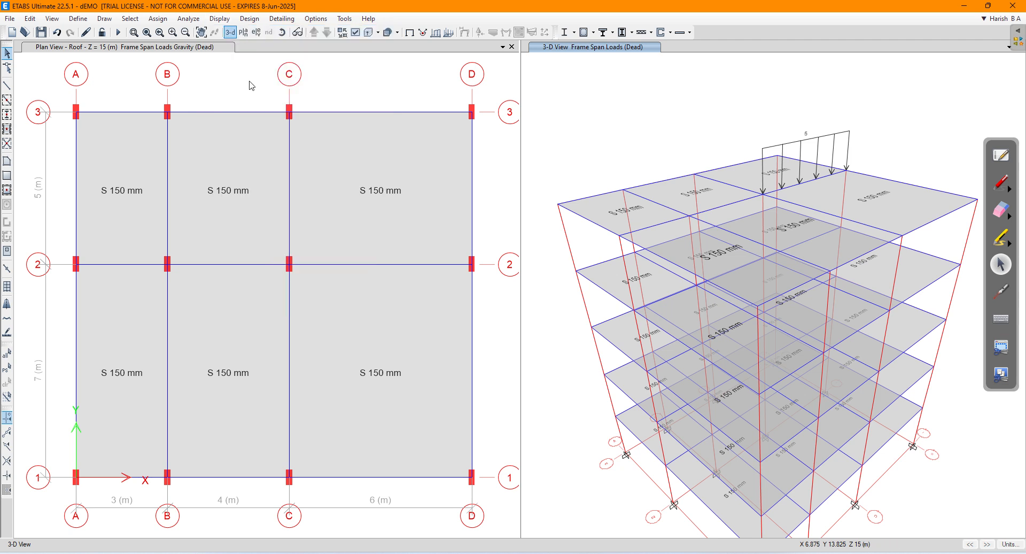
- Check the loads assigned to the roof beam on grid line 3 between A and B in its beam information
left_click(128, 113)
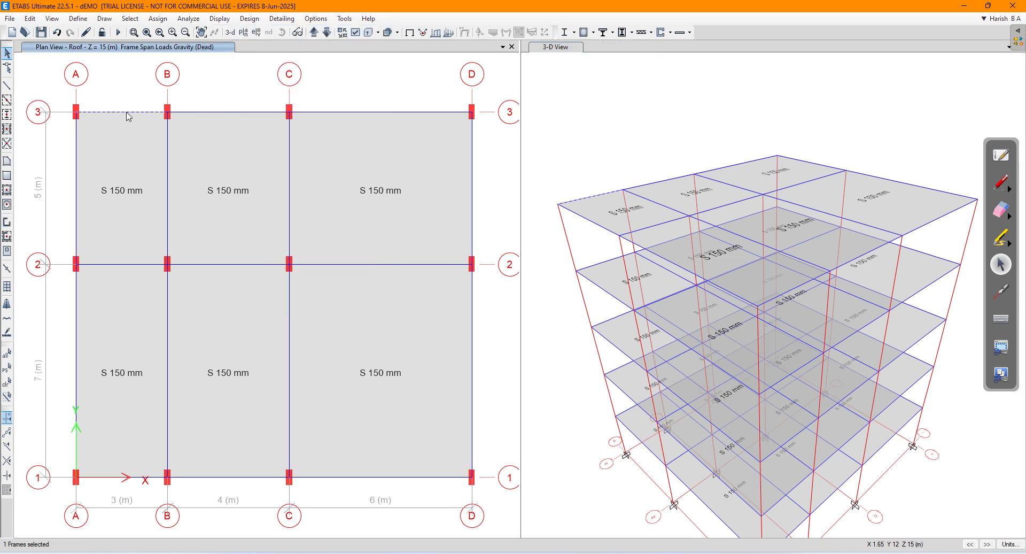
right_click(129, 113)
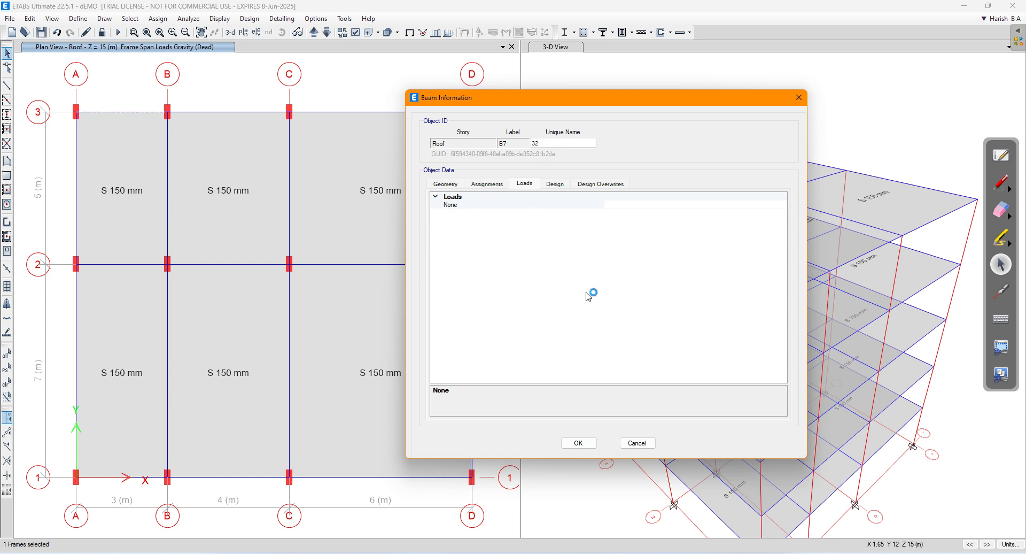
left_click(638, 443)
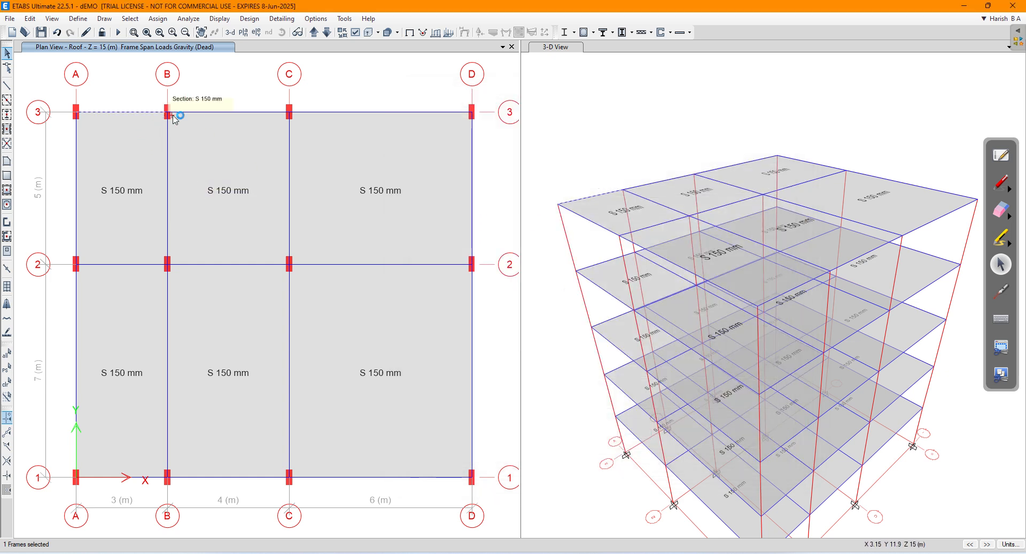
- Assign a uniform Dead gravity load of 10 kN/m to the three roof beams on grid line 3, replacing existing loads
left_click(196, 113)
left_click(336, 113)
left_click(338, 114)
left_click(349, 114)
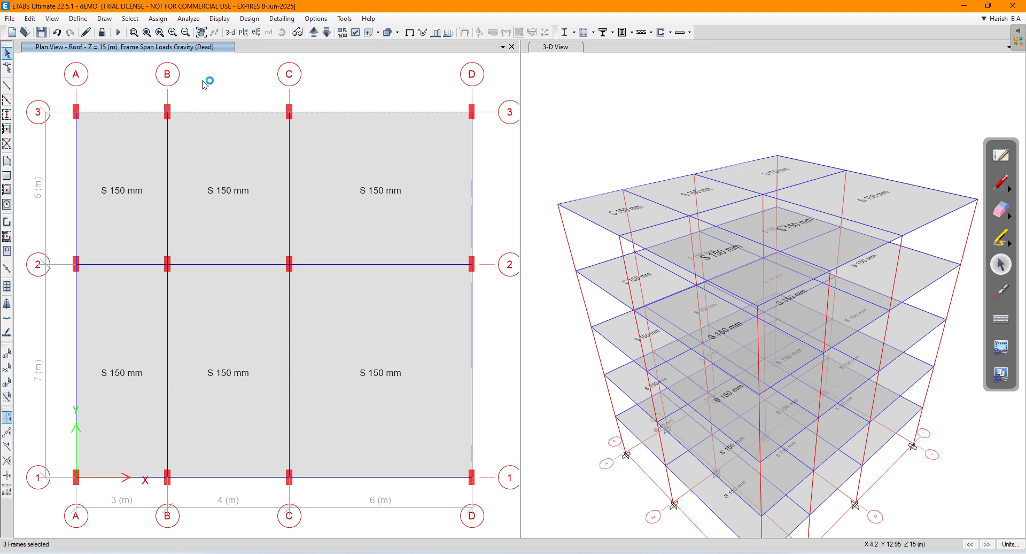
left_click(162, 23)
mouse_move(219, 119)
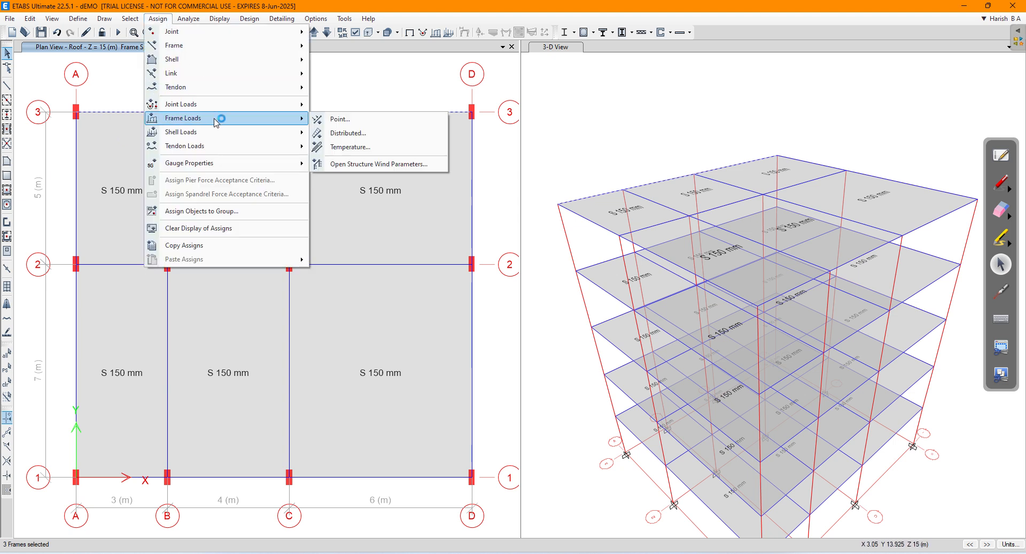
left_click(346, 133)
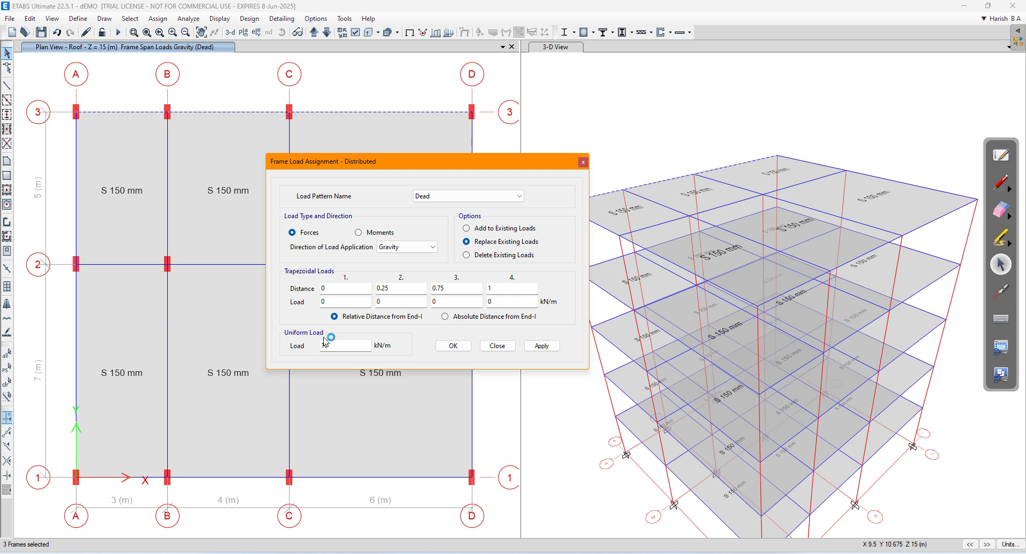
left_click(539, 346)
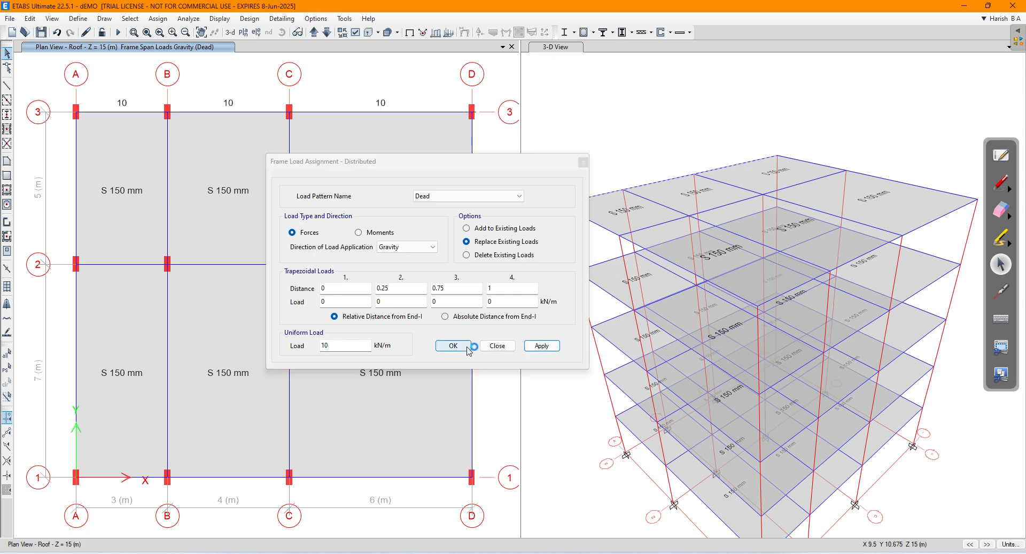
left_click(453, 346)
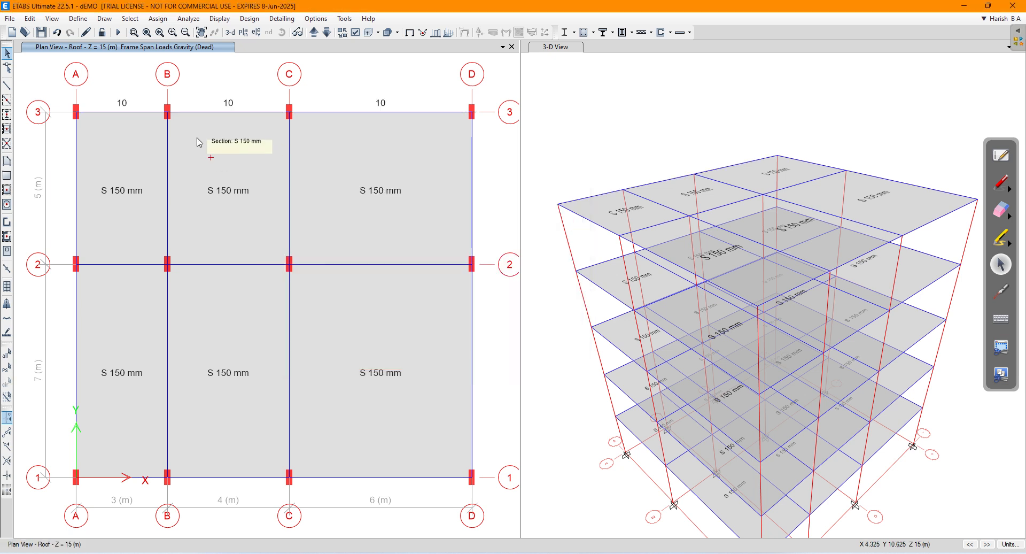
- Inspect the beam information for the newly assigned load on the grid line 3 roof beam between A and B
left_click(133, 112)
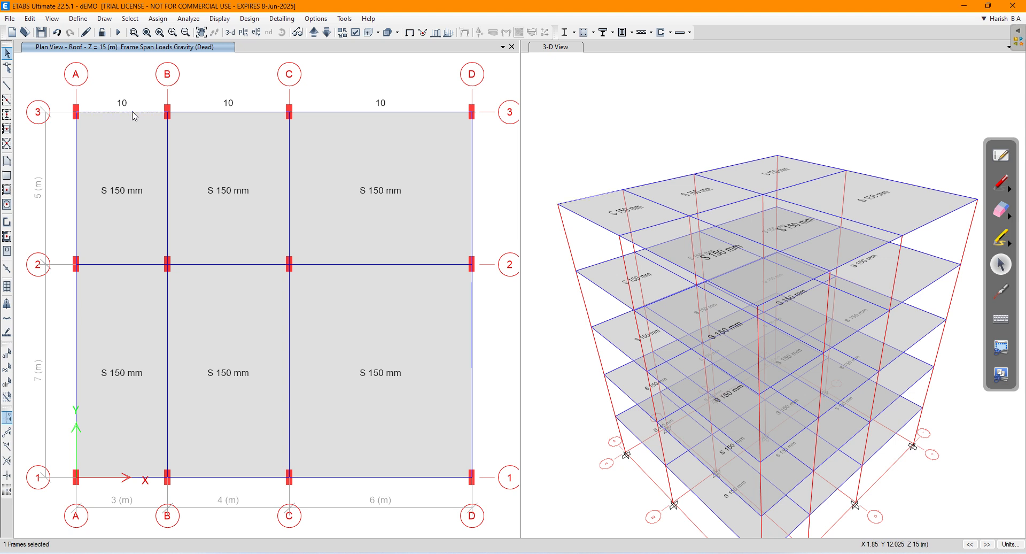
right_click(135, 115)
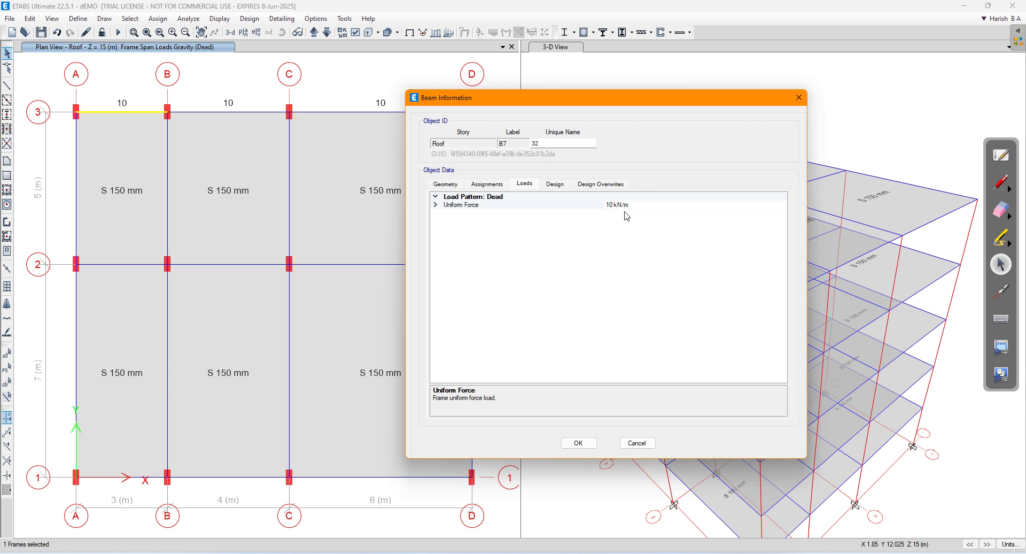
left_click(578, 443)
- Show the Dead frame span loads with joint loads and loading values in the 3-D view
left_click(625, 123)
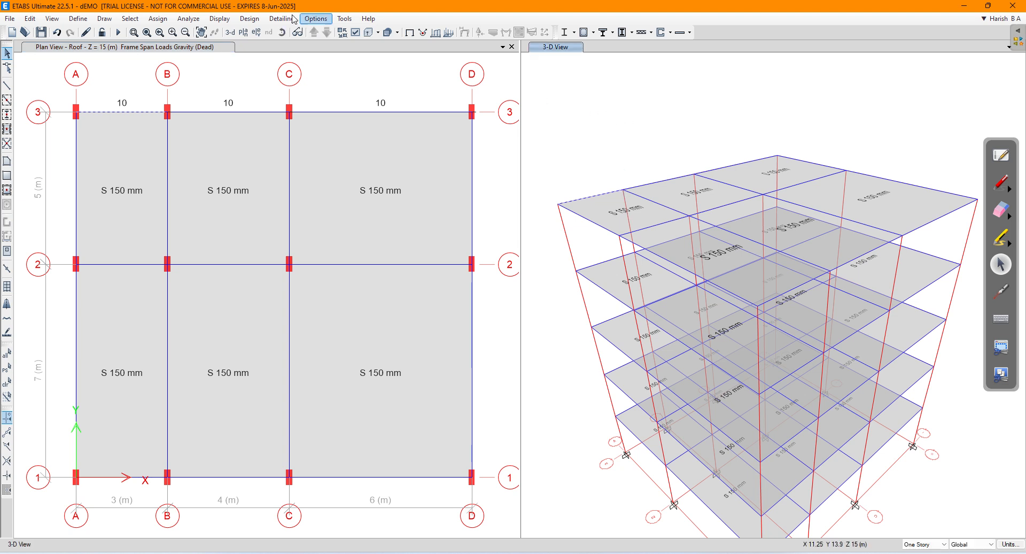
left_click(220, 19)
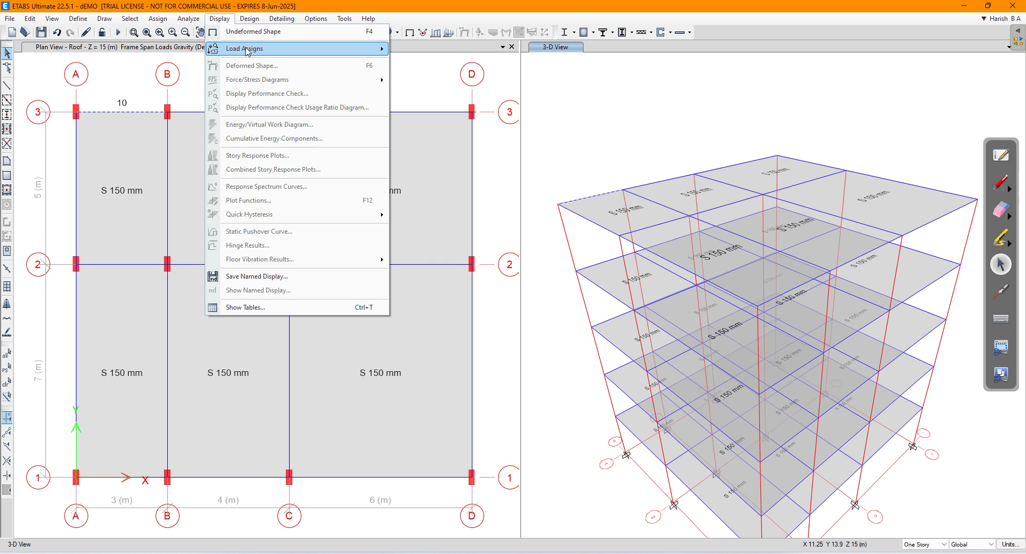
mouse_move(247, 49)
left_click(414, 64)
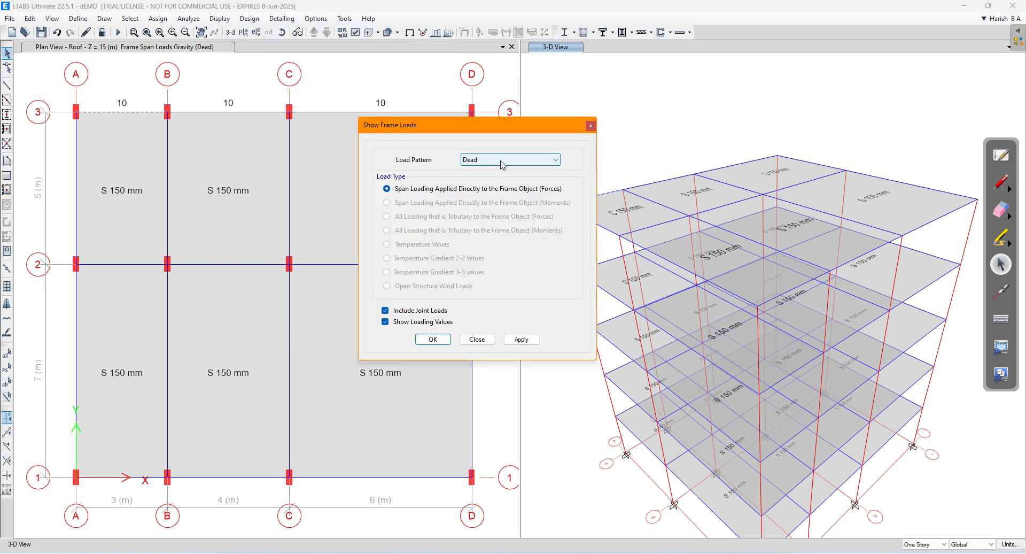
left_click(521, 339)
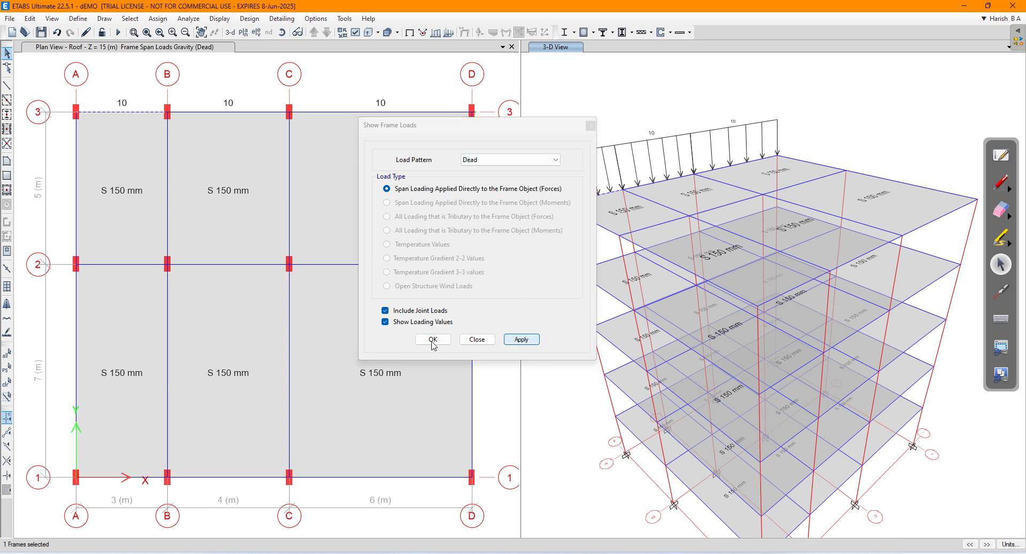
left_click(432, 339)
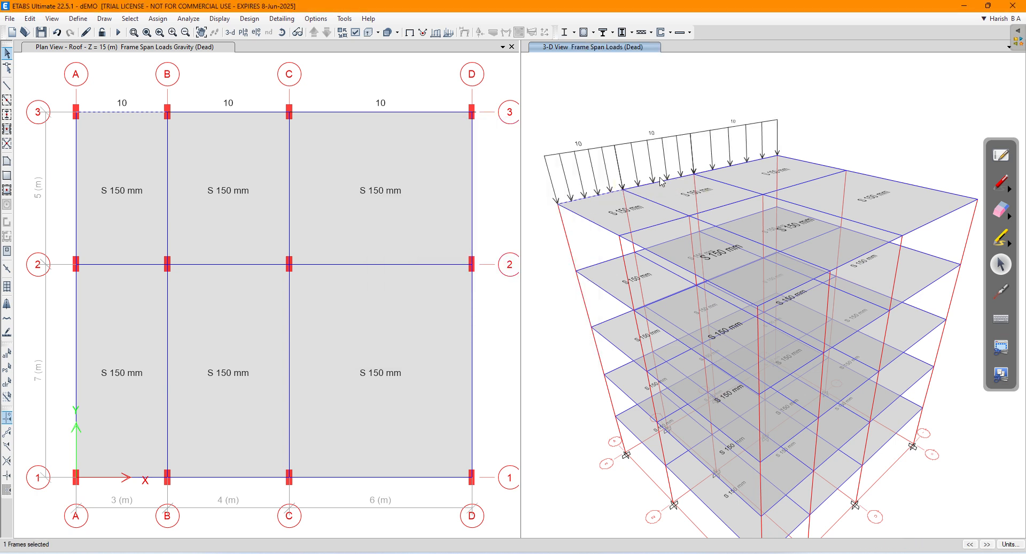
- Set up a 5 kN/m uniform Dead gravity load for the three grid line 3 roof beams, using Add to Existing Loads
left_click(195, 112)
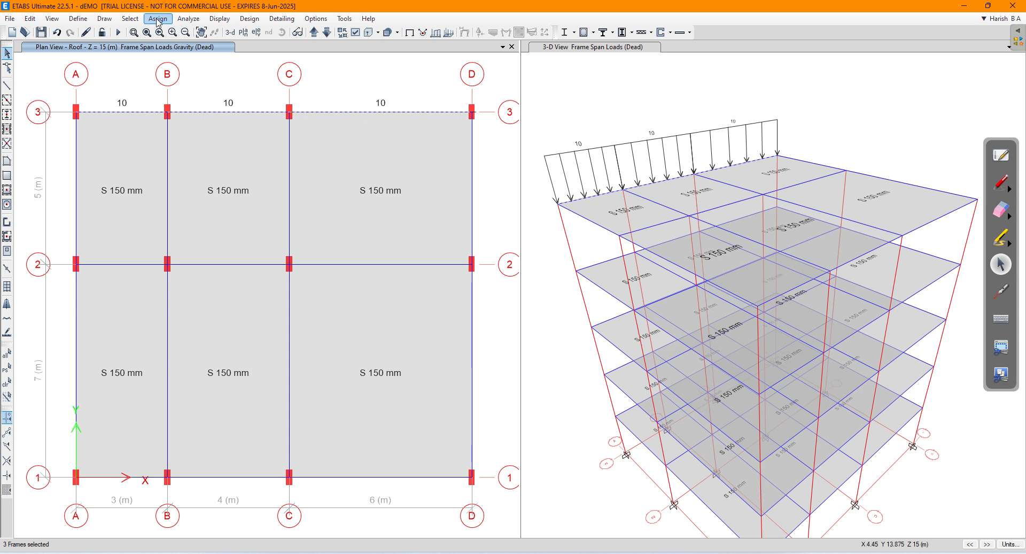
left_click(158, 20)
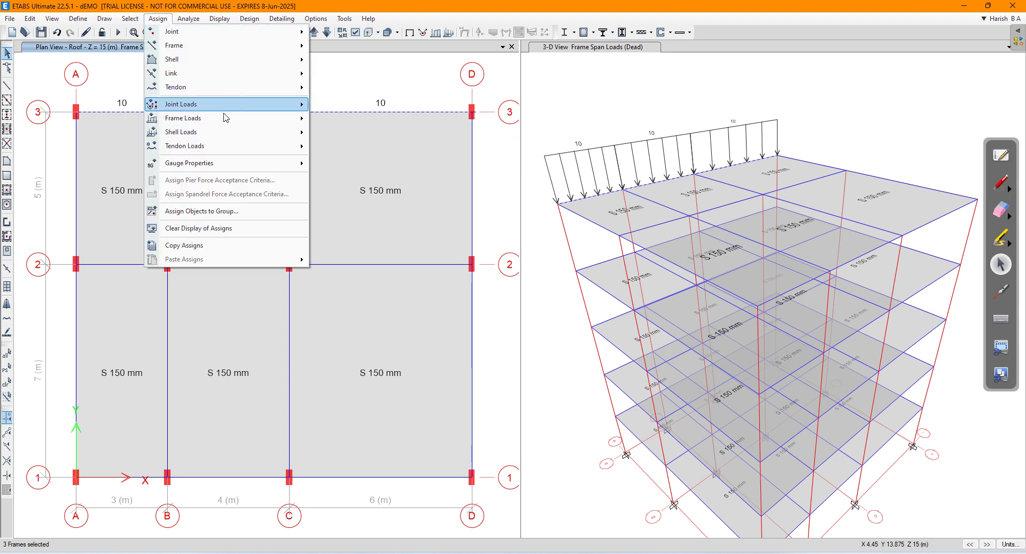
mouse_move(224, 118)
left_click(347, 132)
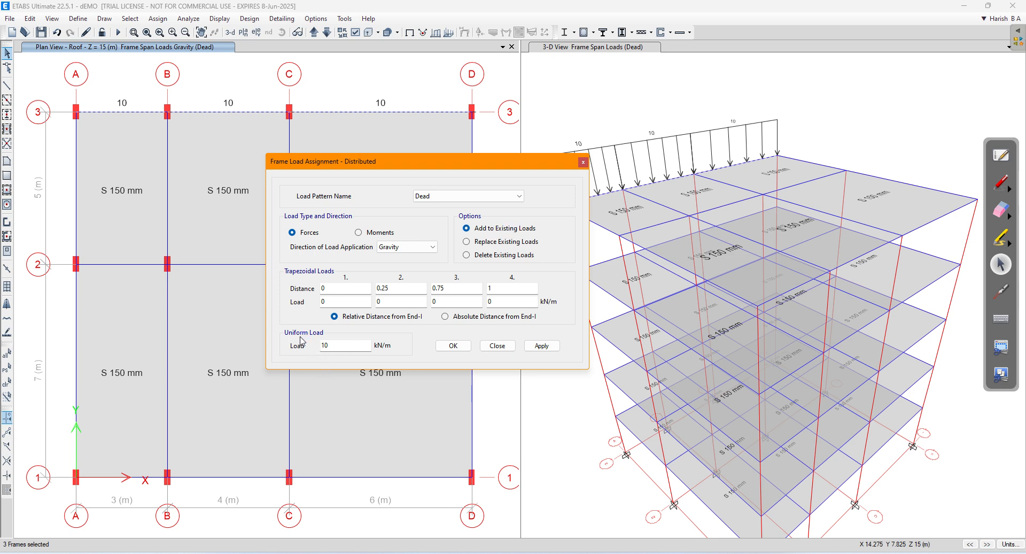
left_click_drag(352, 348, 295, 342)
left_click(1002, 183)
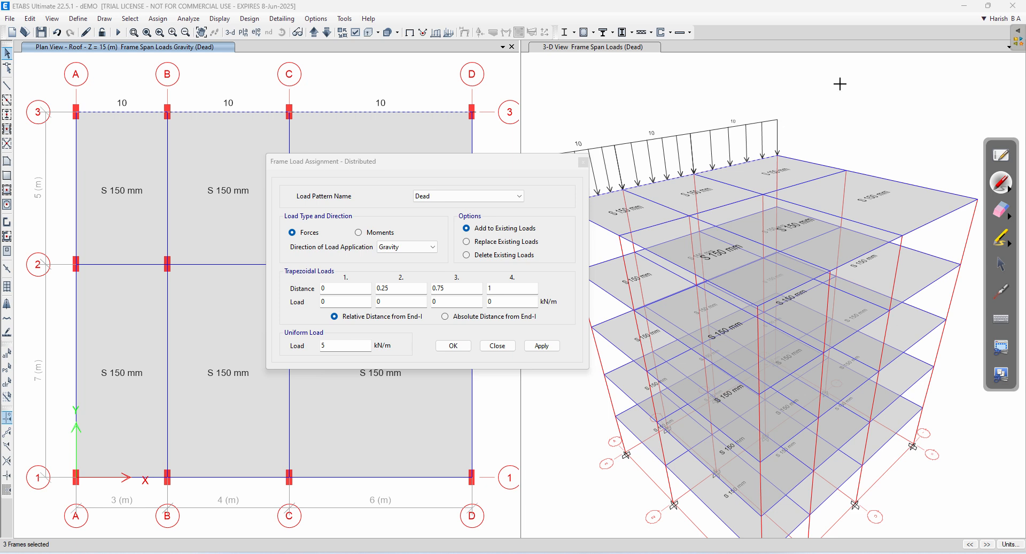
left_click_drag(890, 85, 900, 93)
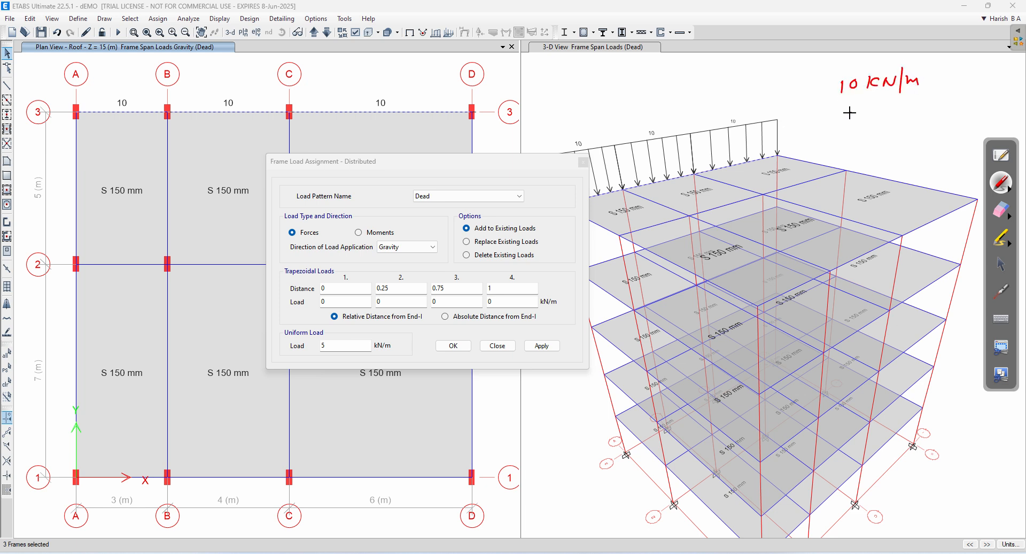
left_click_drag(869, 111, 882, 114)
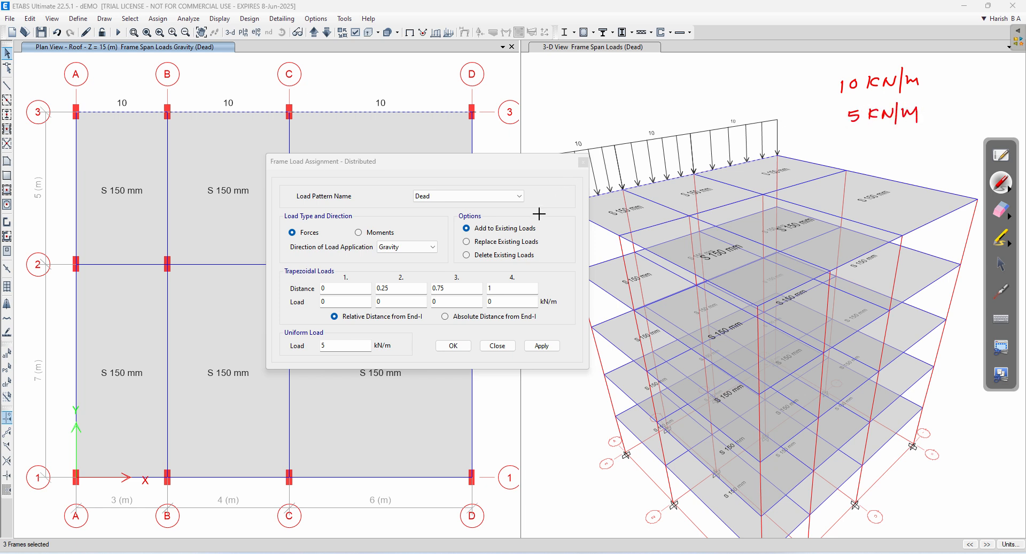
mouse_move(516, 215)
left_mouse_down()
mouse_move(466, 235)
mouse_move(534, 210)
left_mouse_up()
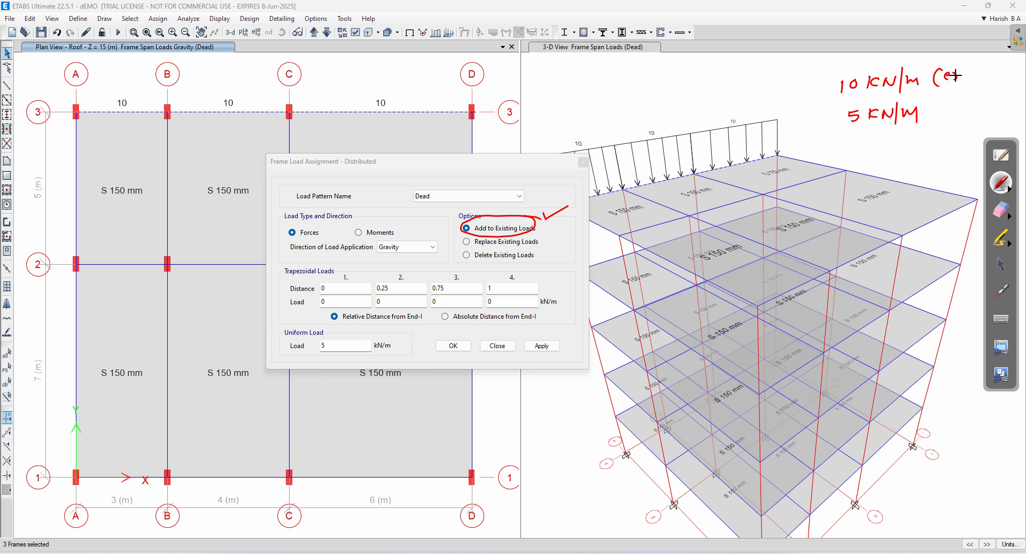
left_click_drag(993, 64, 993, 83)
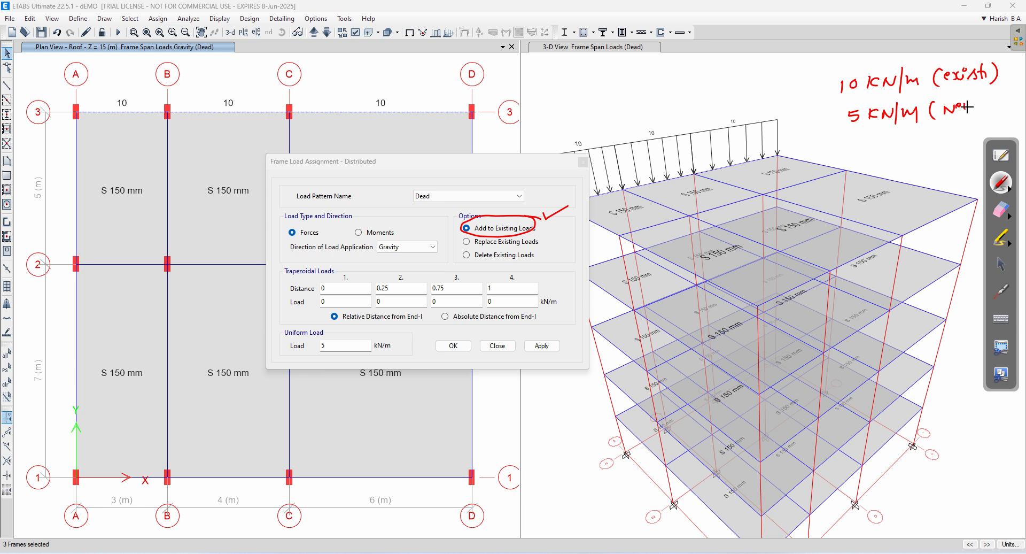
left_click_drag(981, 94, 978, 116)
left_click_drag(828, 135, 943, 127)
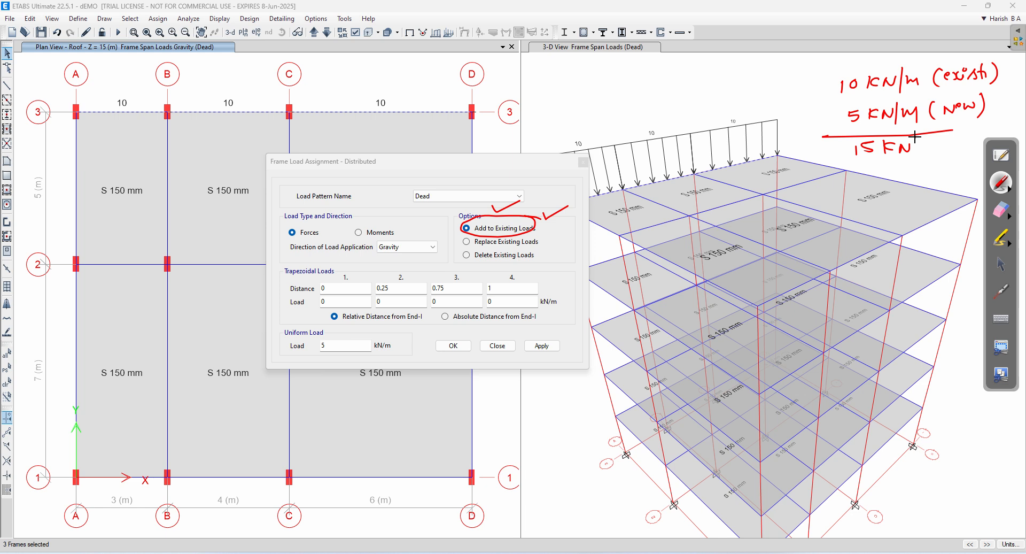
left_click(996, 217)
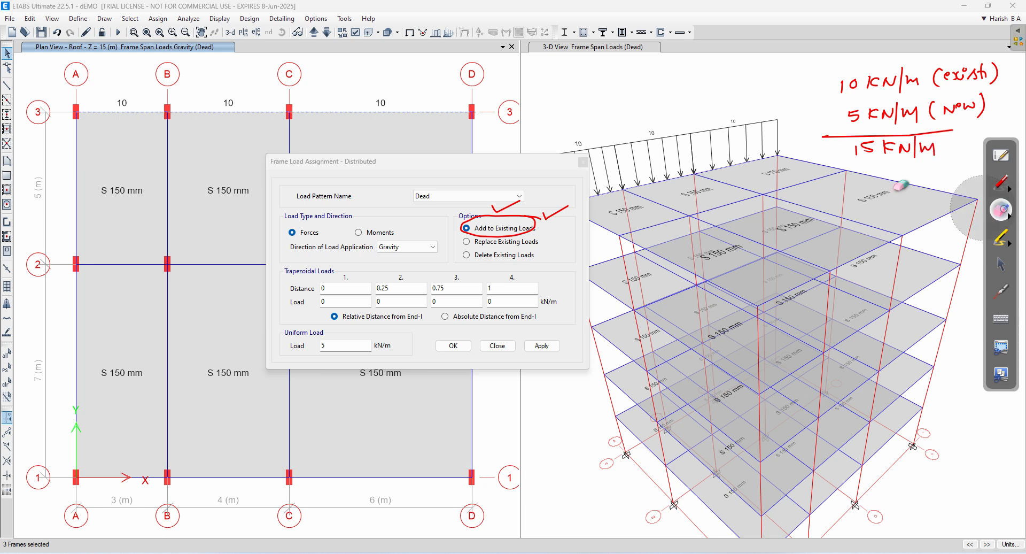
- Assign the 5 kN/m uniform Dead load to the three grid line 3 roof beams, adding it to the existing loads
mouse_move(508, 212)
left_mouse_down()
mouse_move(563, 207)
mouse_move(484, 234)
left_mouse_up()
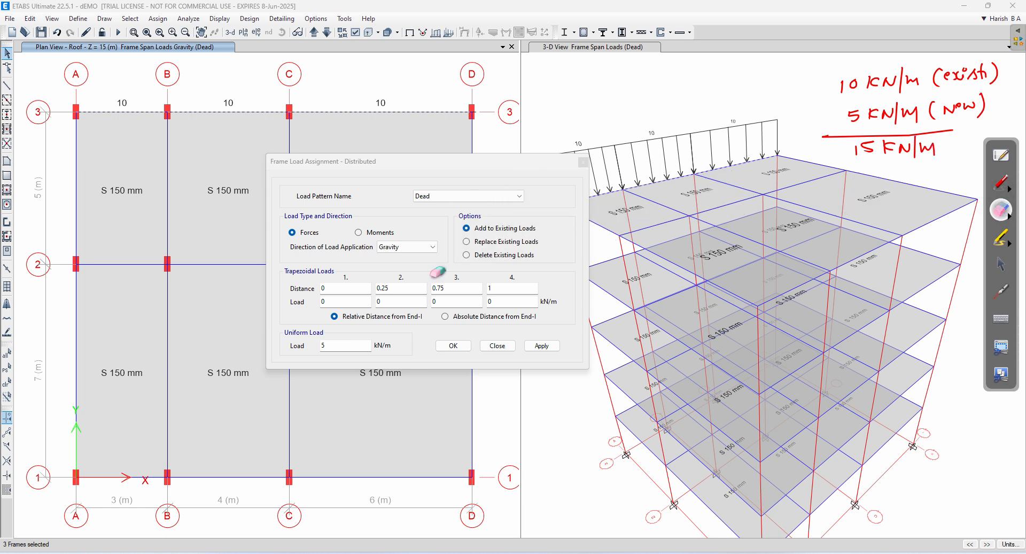
left_click(1001, 264)
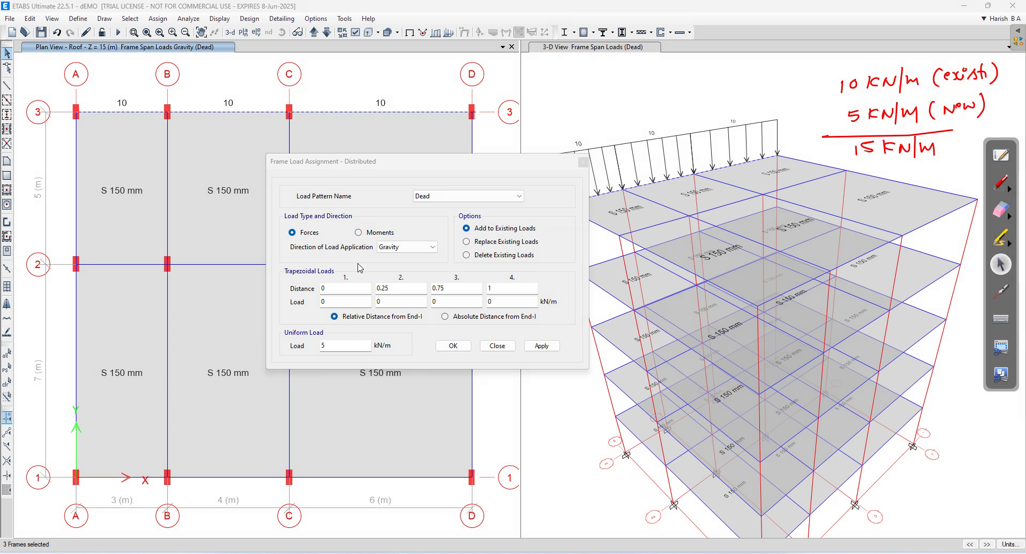
left_click(541, 346)
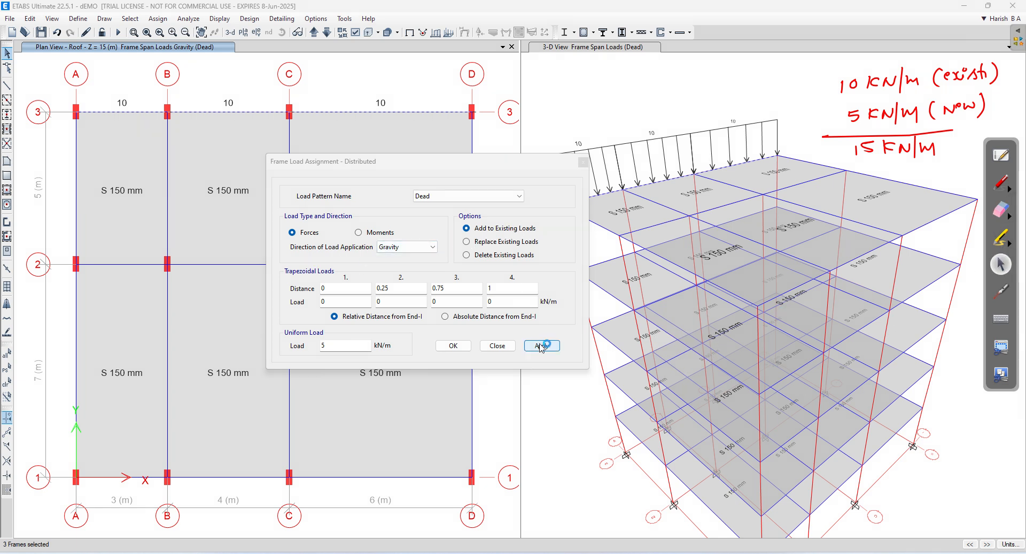
left_click(453, 345)
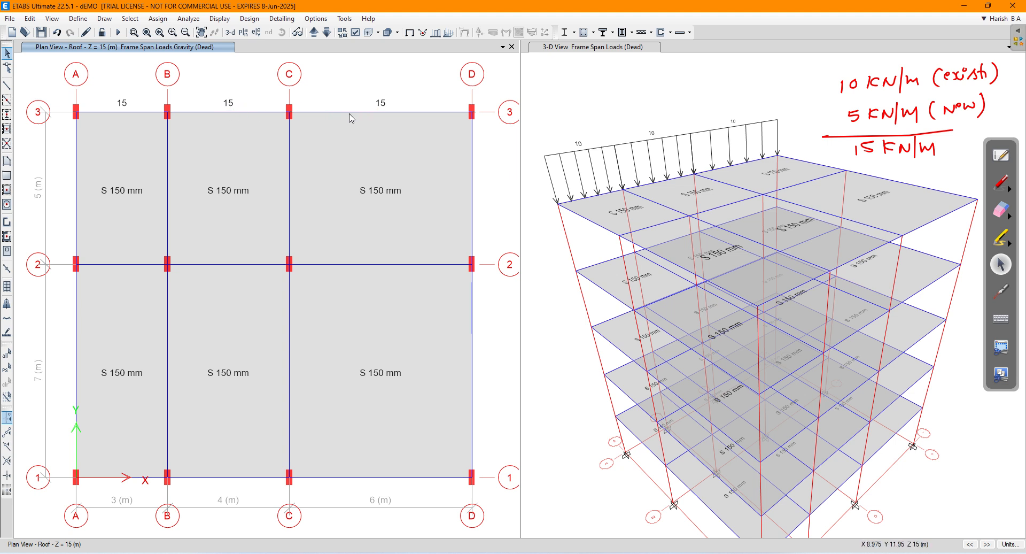
- Inspect the Dead uniform force entries in the beam information for the grid line 3 roof beam between A and B
left_click(125, 112)
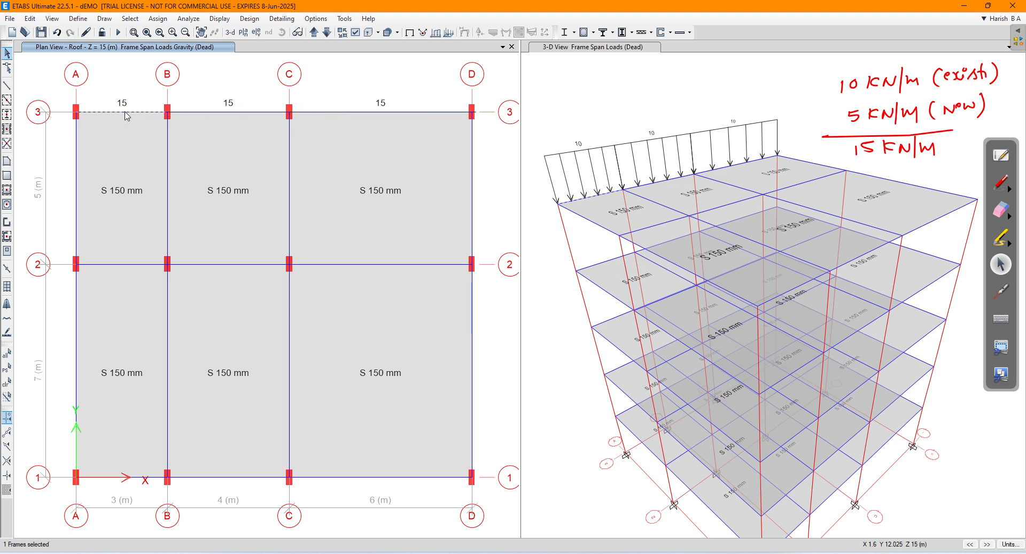
right_click(126, 114)
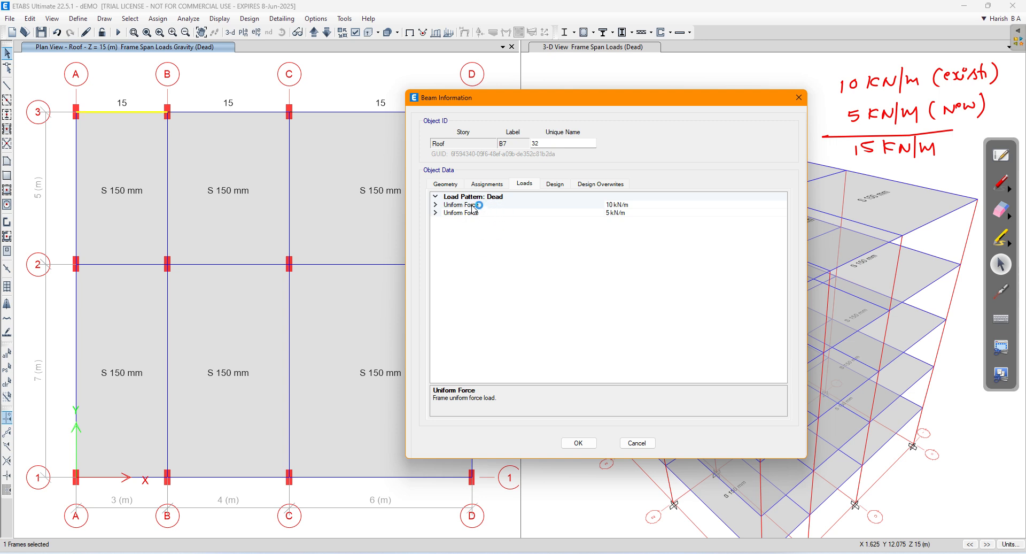
left_click(626, 205)
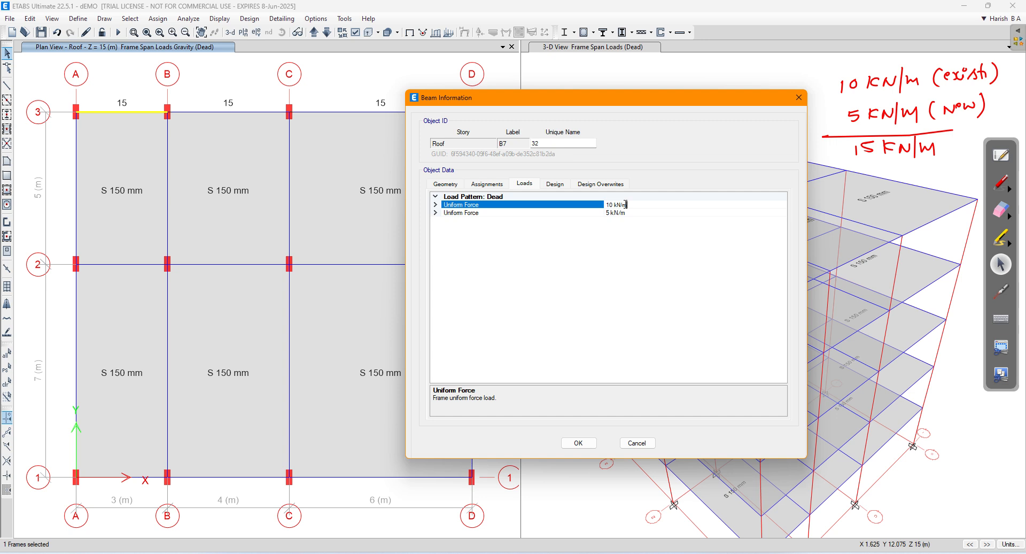
left_click(628, 214)
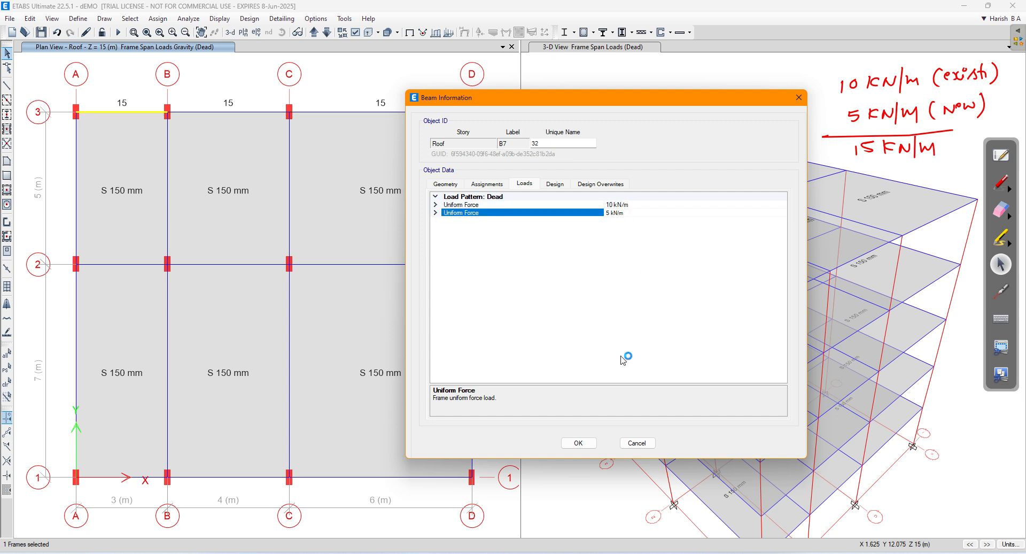
left_click(579, 443)
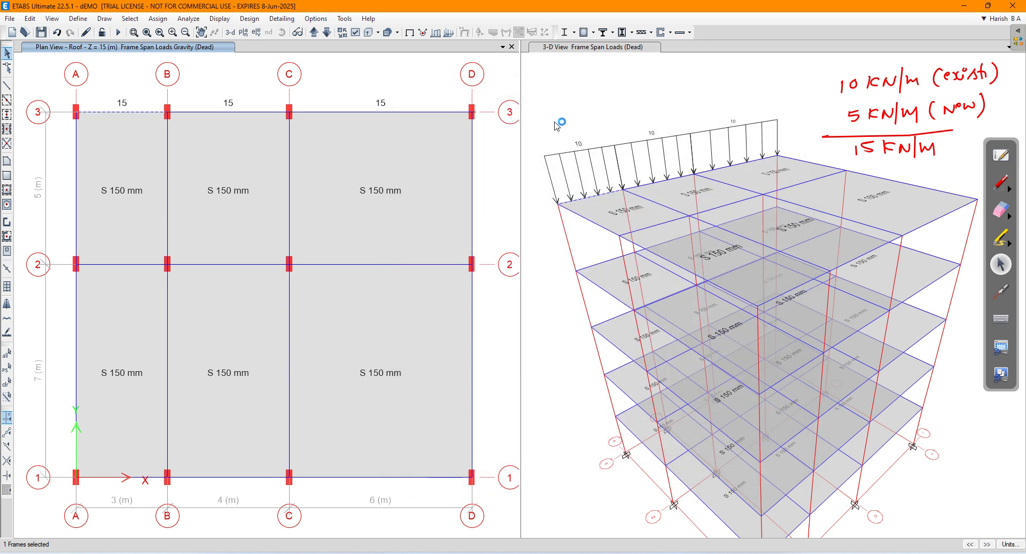
- Refresh the 3-D view's display of Dead frame span loads, with joint loads and loading values included
left_click(622, 106)
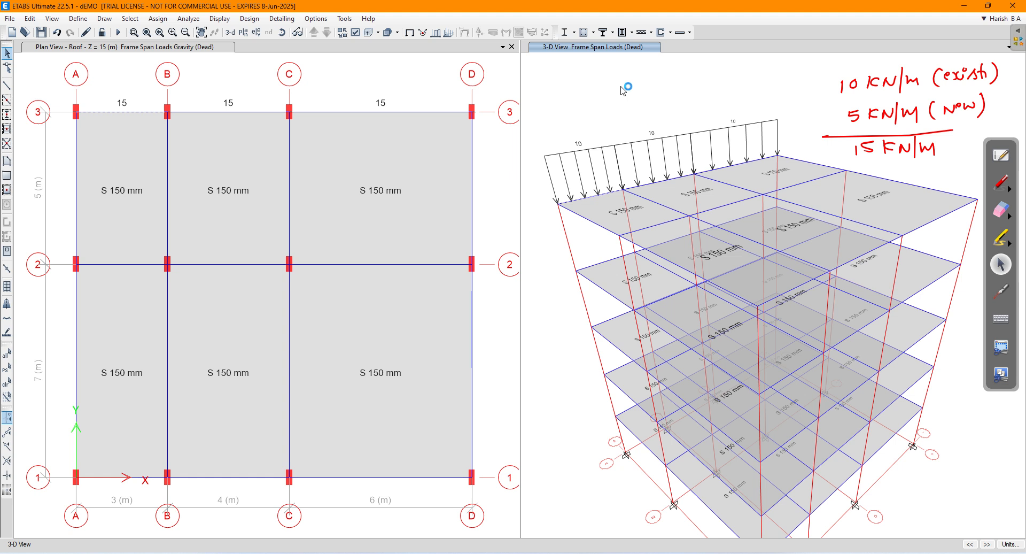
left_click(220, 18)
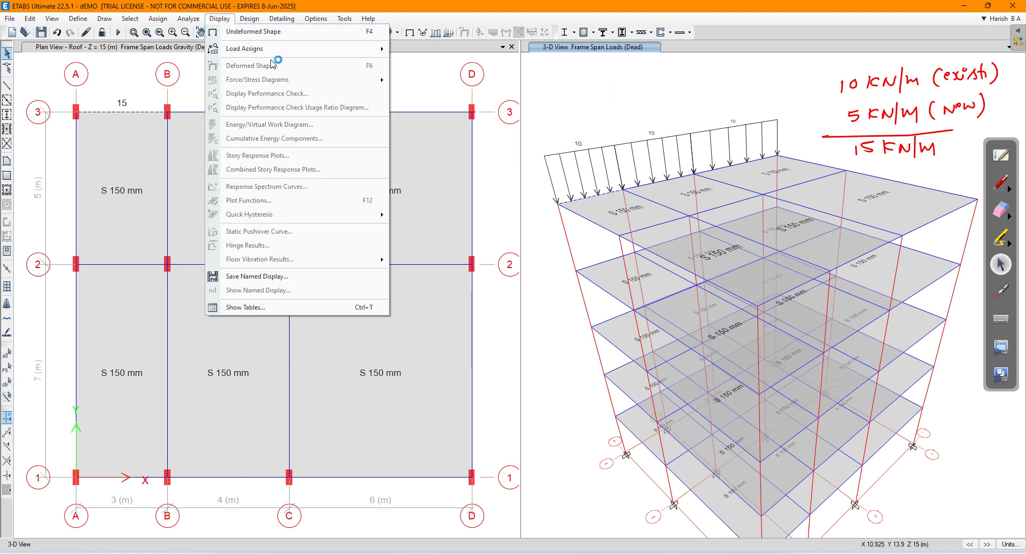
mouse_move(294, 49)
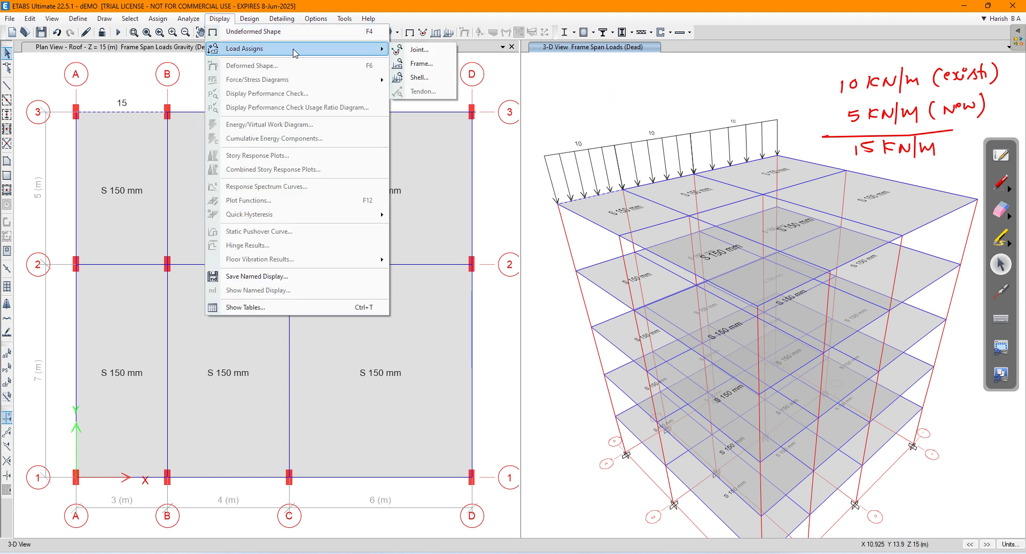
left_click(420, 63)
left_click(446, 159)
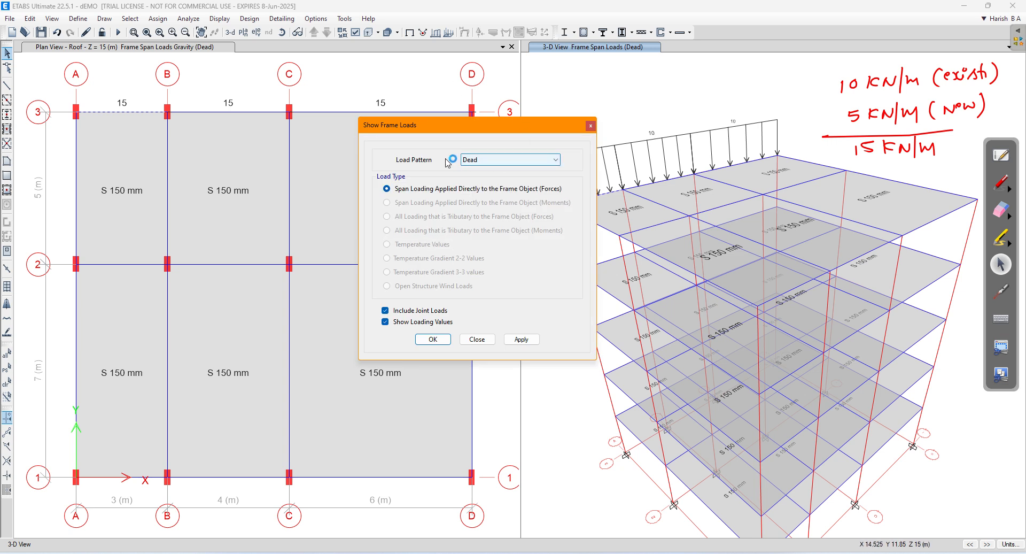
left_click(521, 339)
left_click(434, 339)
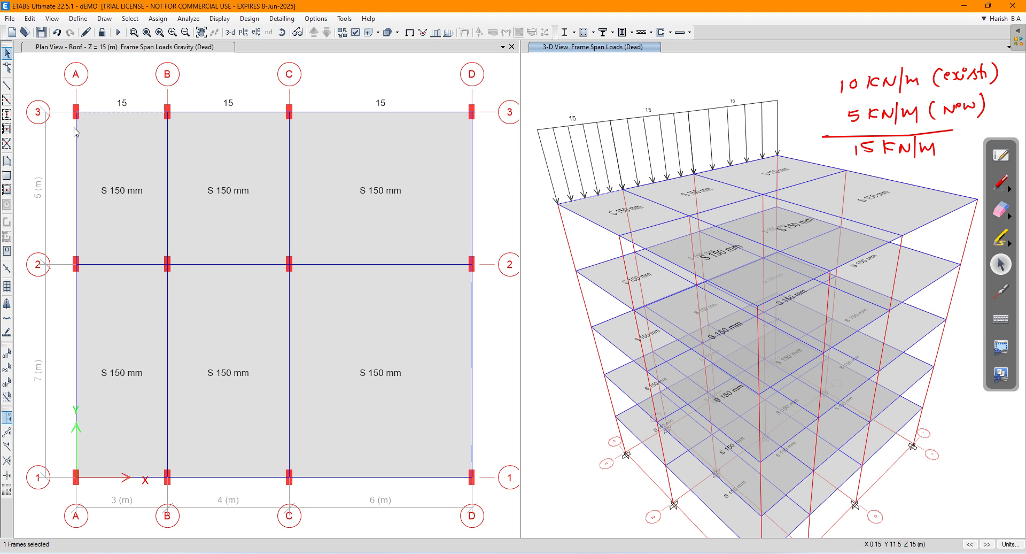
- Select the three roof beams on grid line 3 and set up a distributed frame load assignment with Delete Existing Loads
left_click(268, 113)
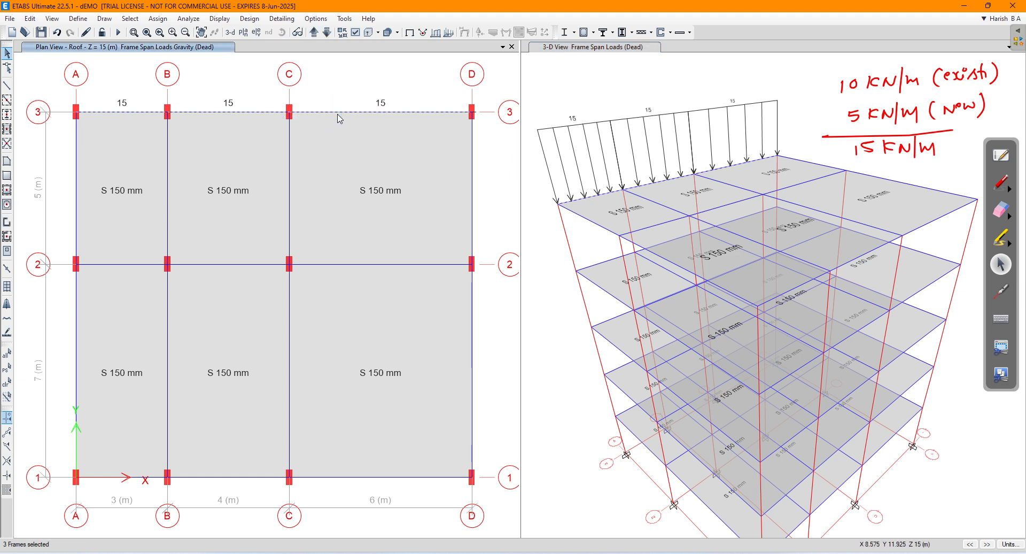
left_click(158, 18)
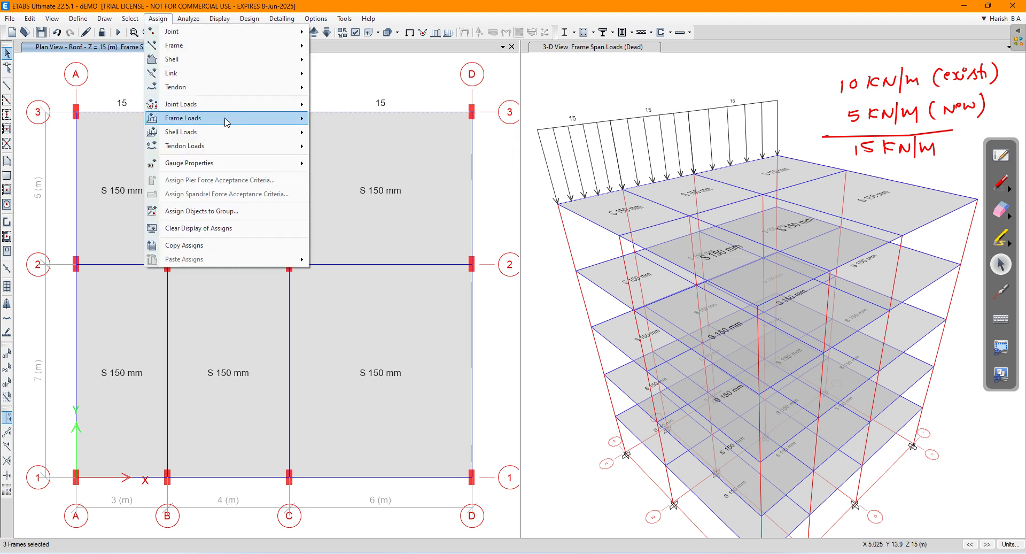
mouse_move(226, 122)
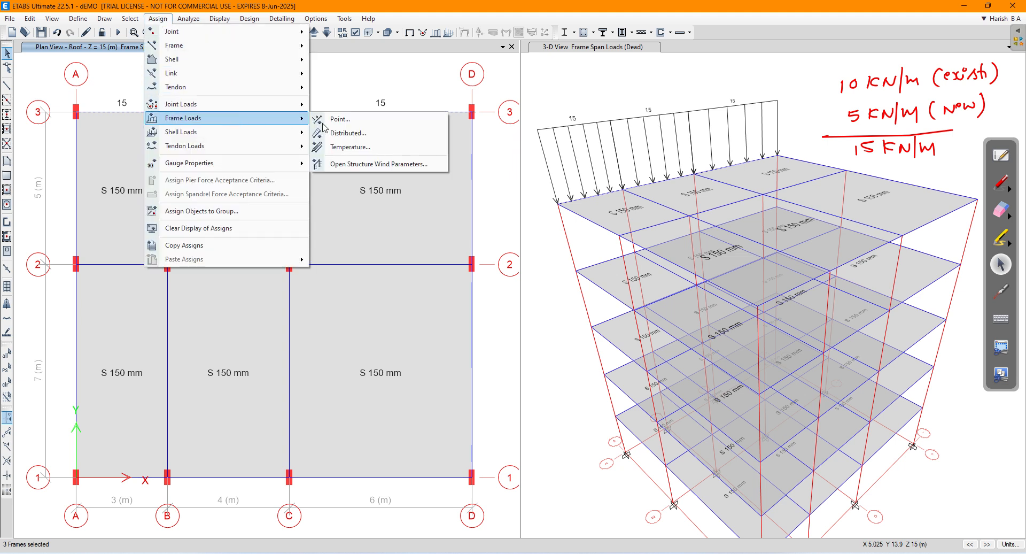
left_click(350, 133)
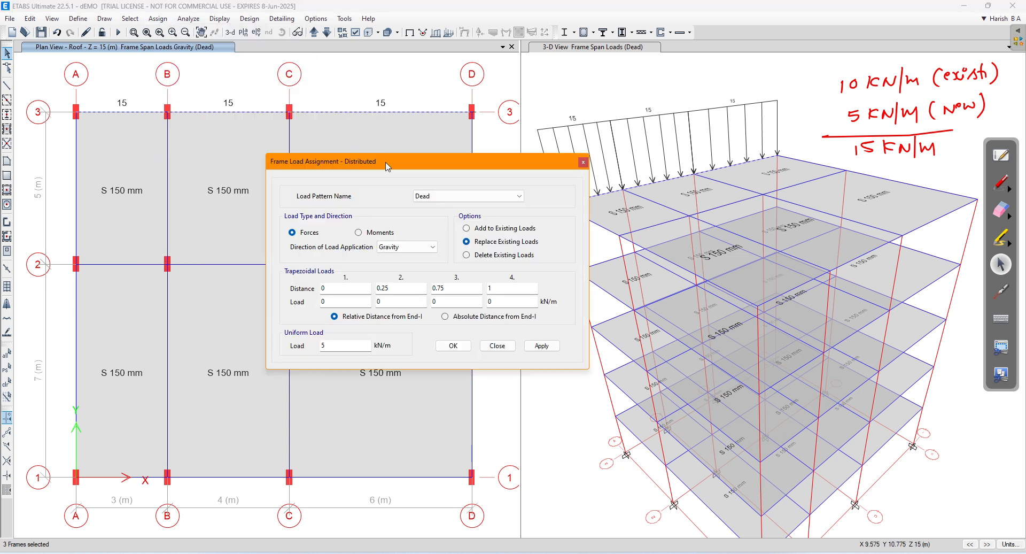
left_click(480, 257)
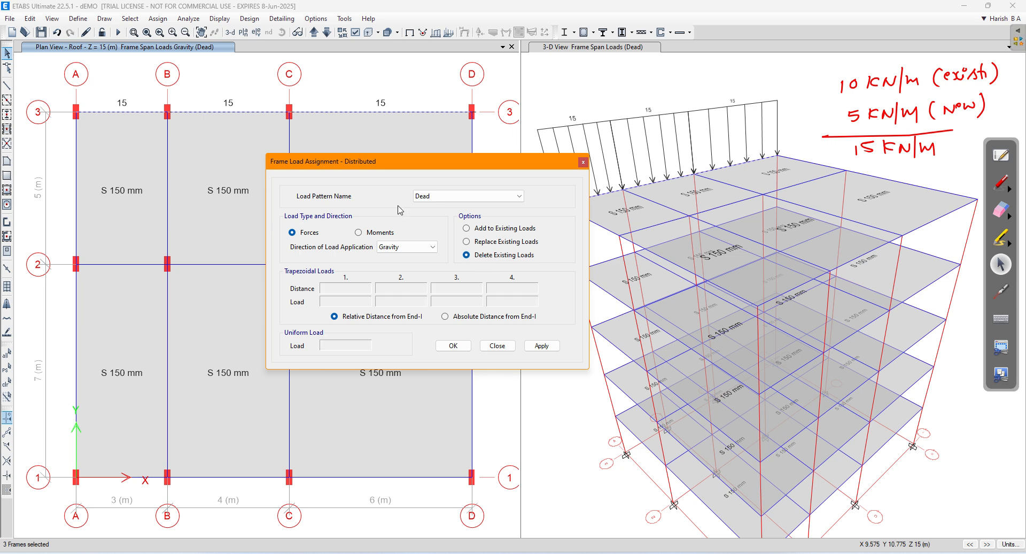
left_click(455, 199)
left_click(441, 198)
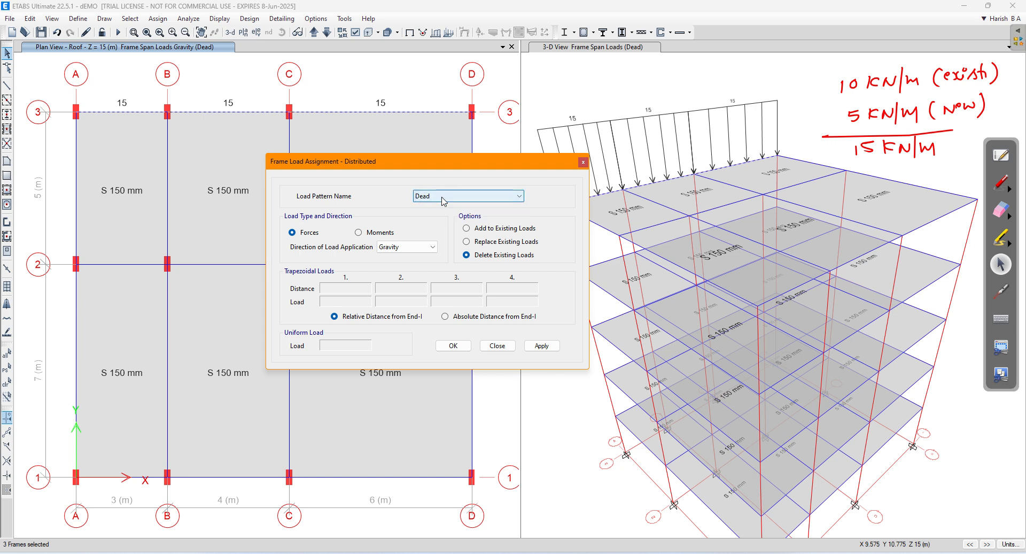
left_click(444, 200)
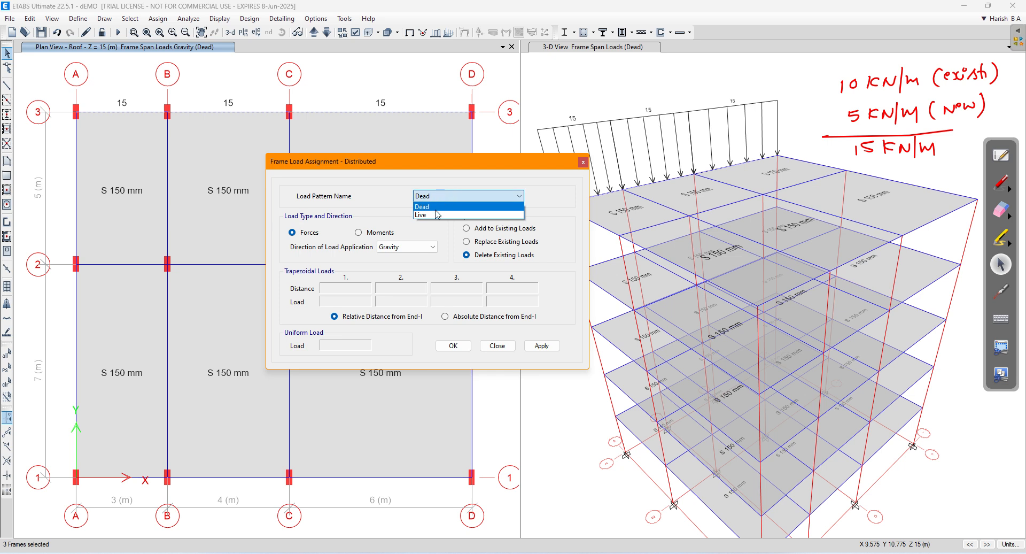
left_click(437, 201)
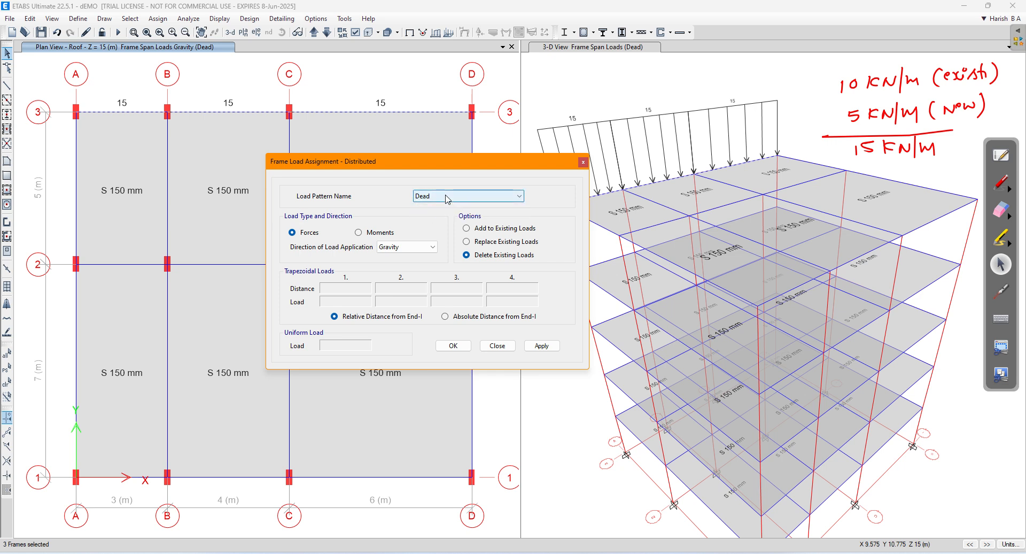
left_click(446, 199)
left_click(435, 207)
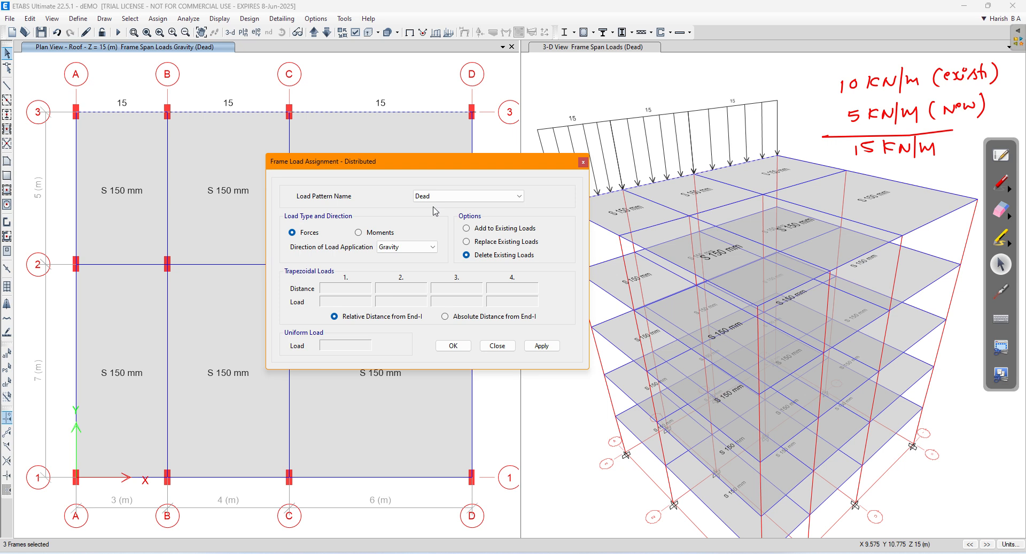
left_click(435, 197)
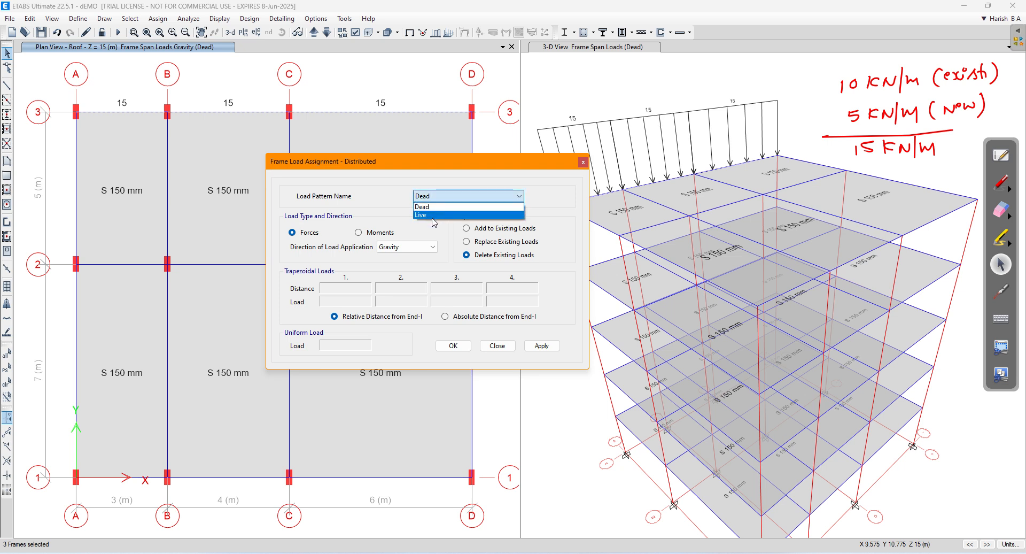
left_click(434, 215)
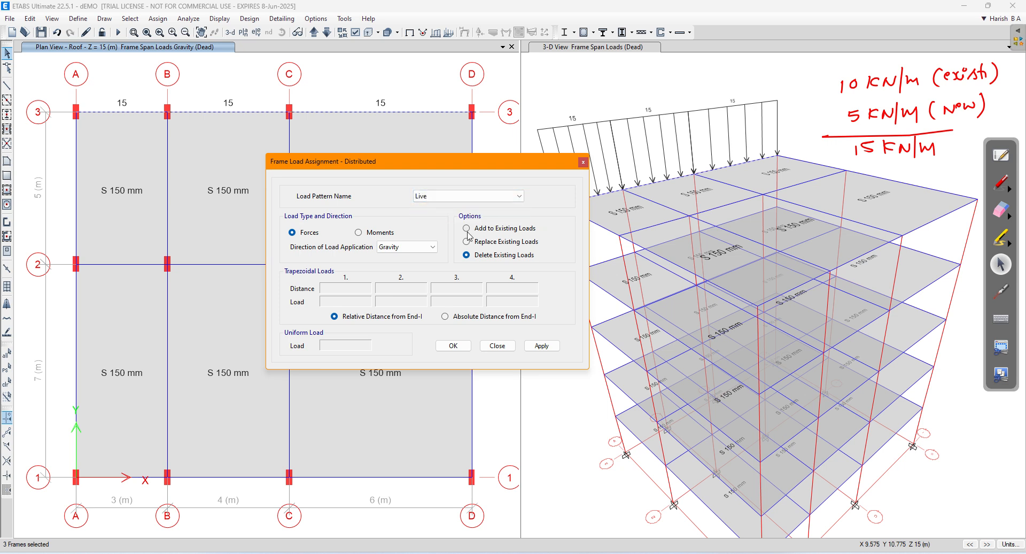
left_click(462, 202)
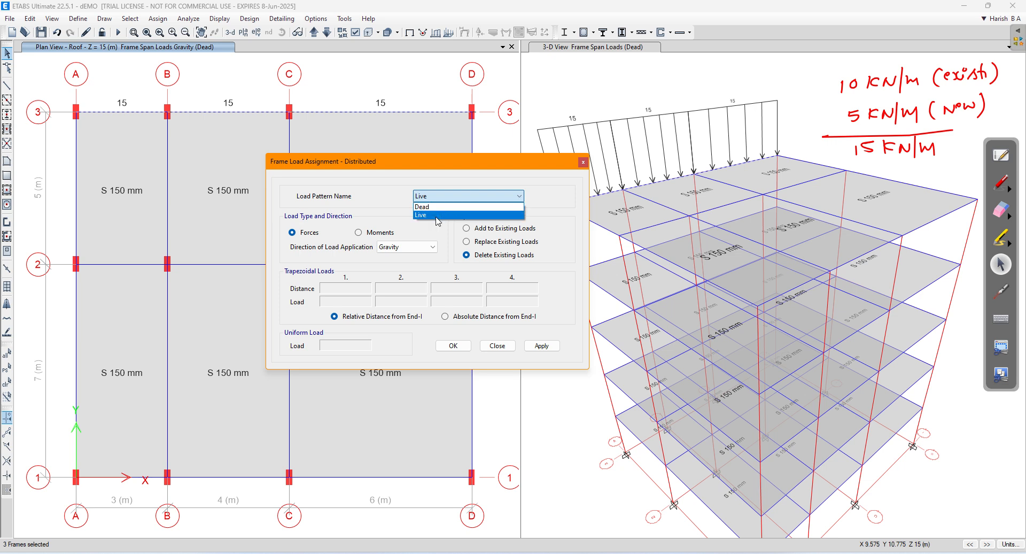
left_click(436, 215)
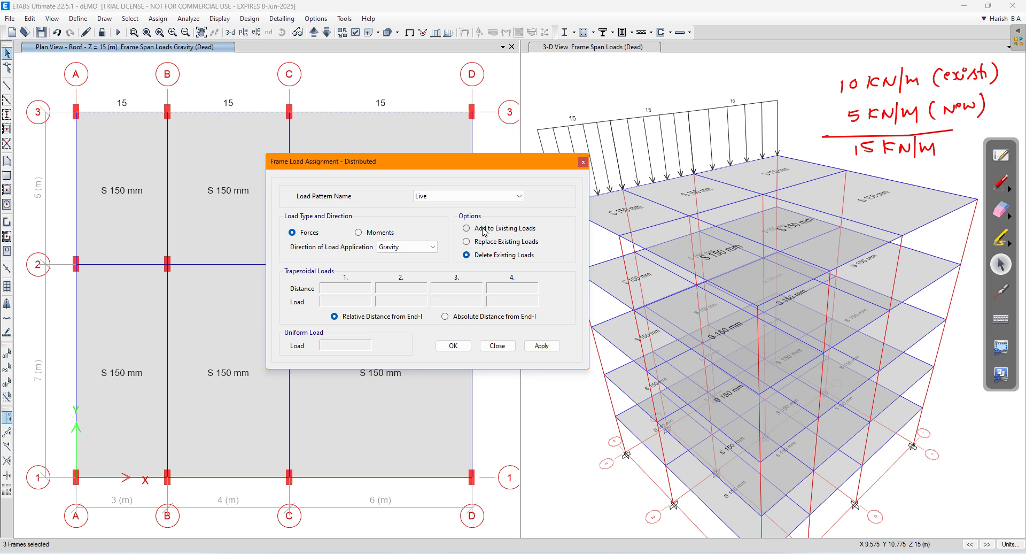
- Delete the Dead distributed loads from the three grid line 3 roof beams and inspect the loads of the beam between A and B
left_click(499, 196)
left_click(475, 208)
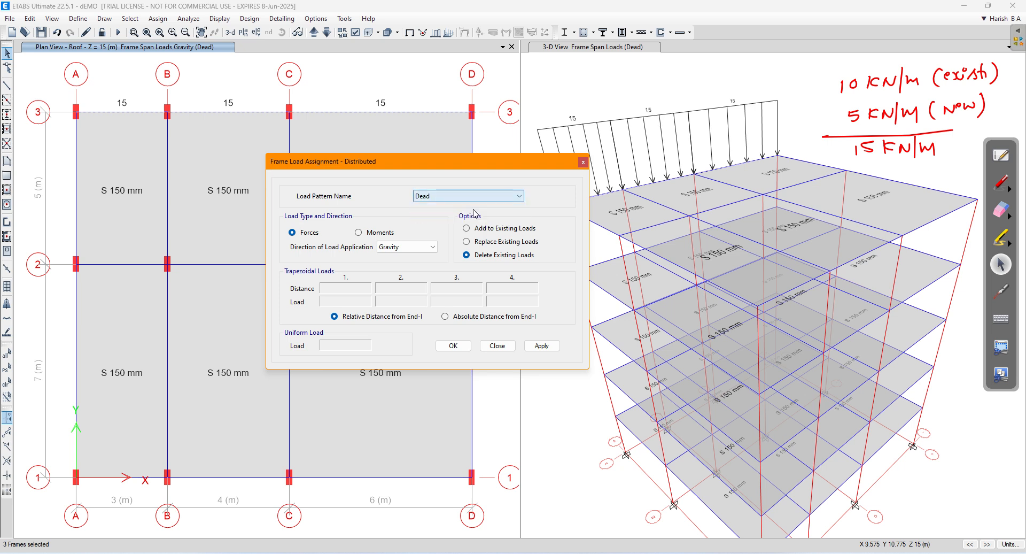
left_click(541, 345)
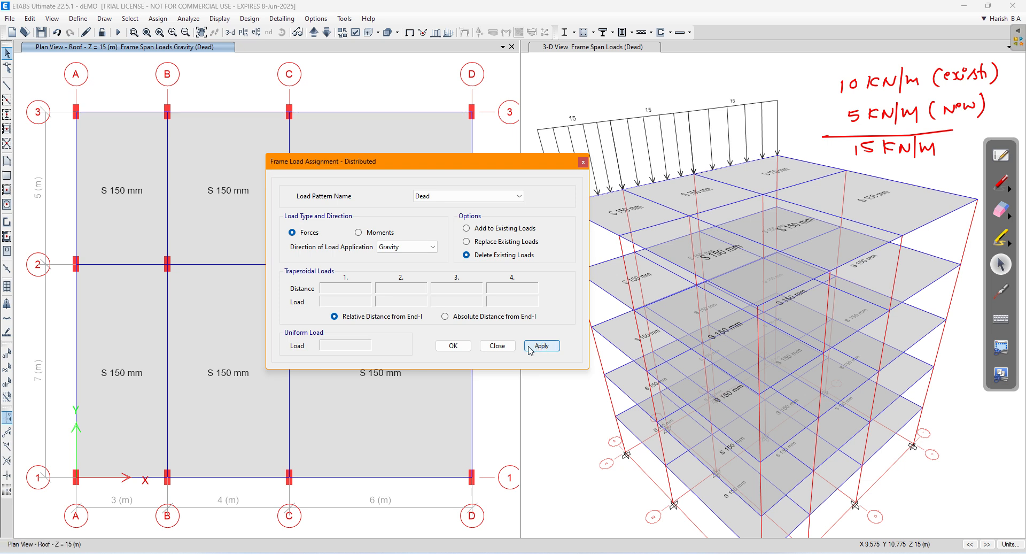
left_click(443, 350)
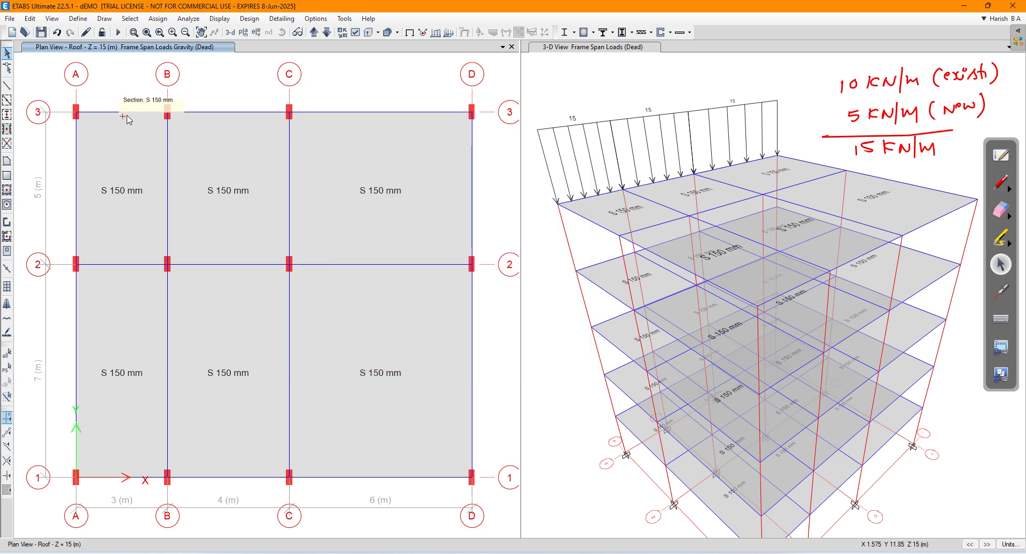
right_click(136, 112)
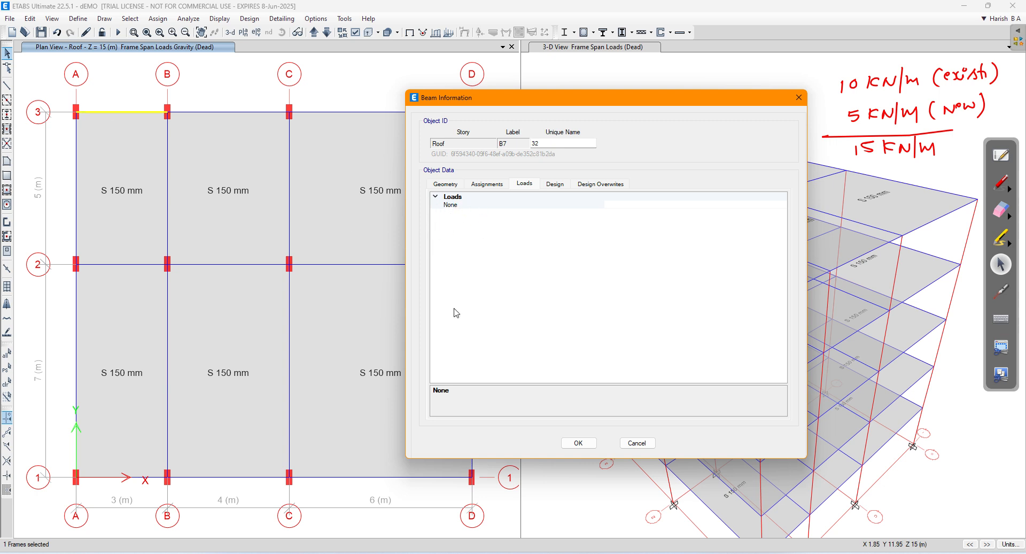
left_click(591, 446)
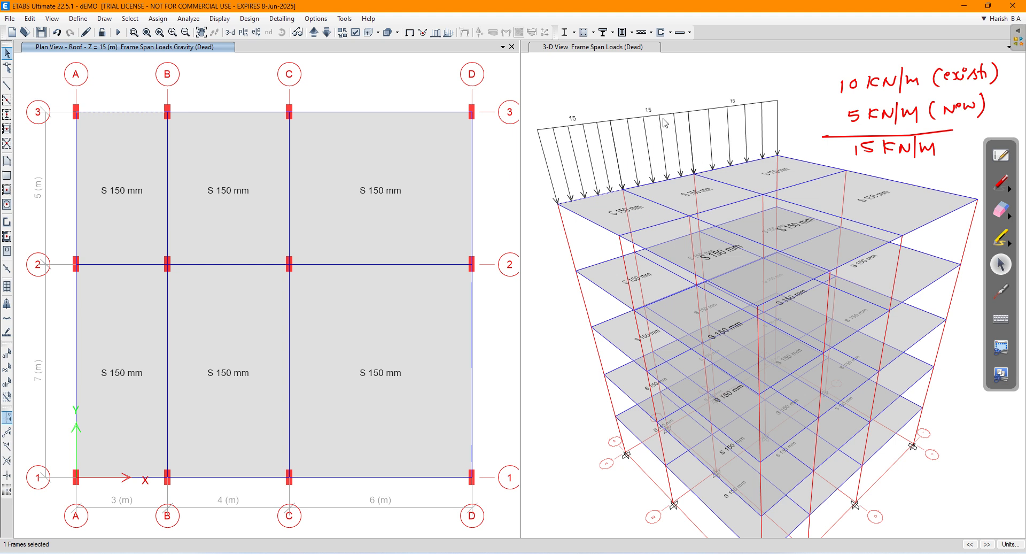
left_click(618, 78)
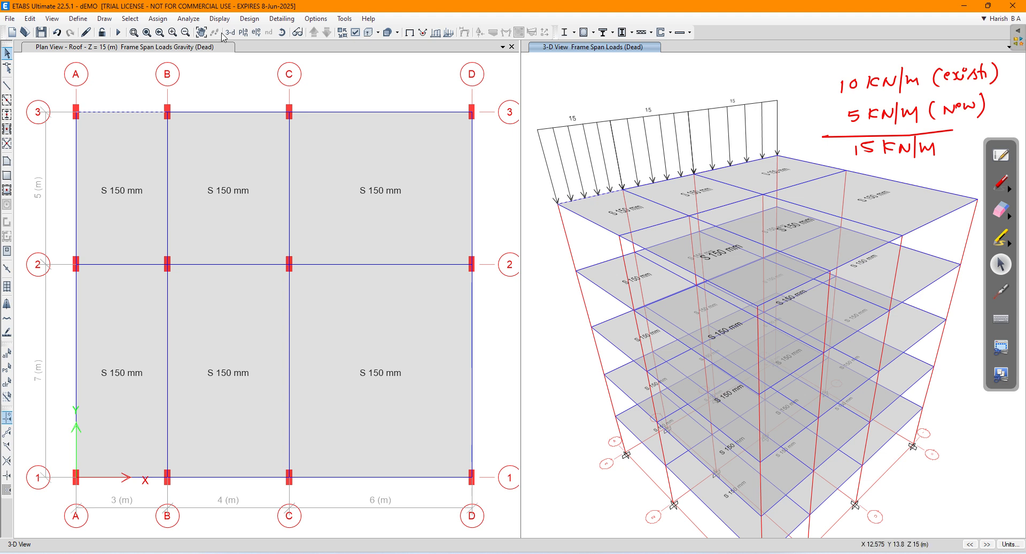
left_click(233, 20)
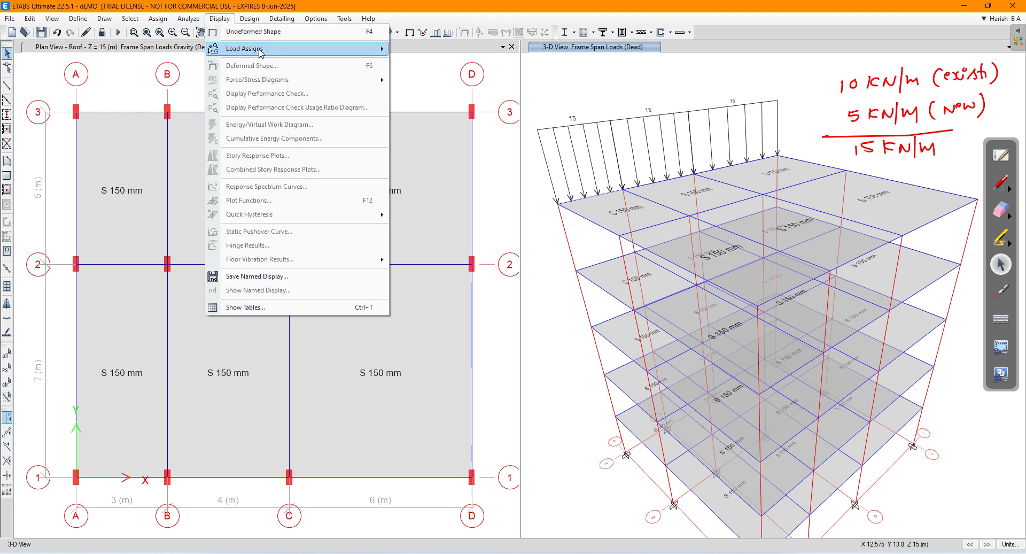
mouse_move(260, 51)
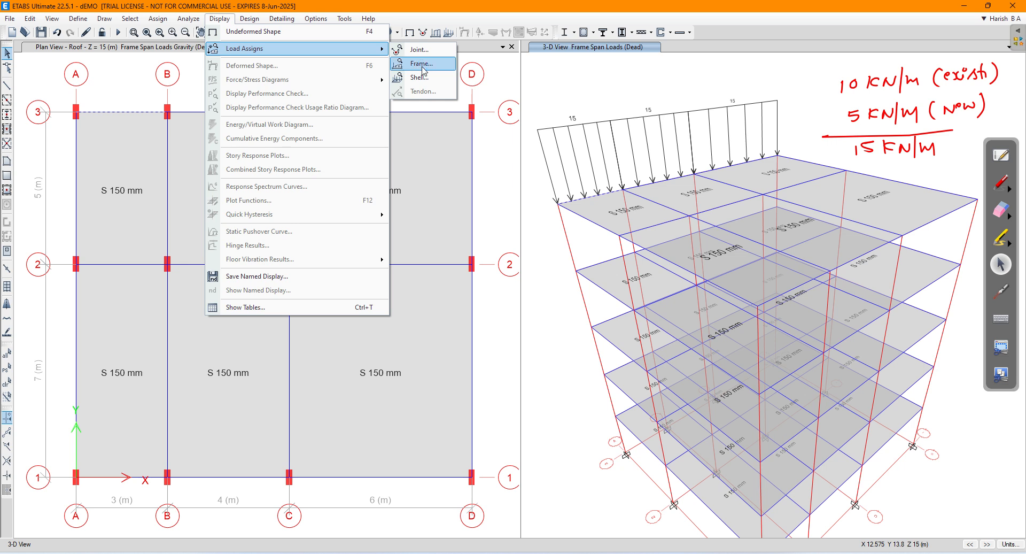
left_click(423, 68)
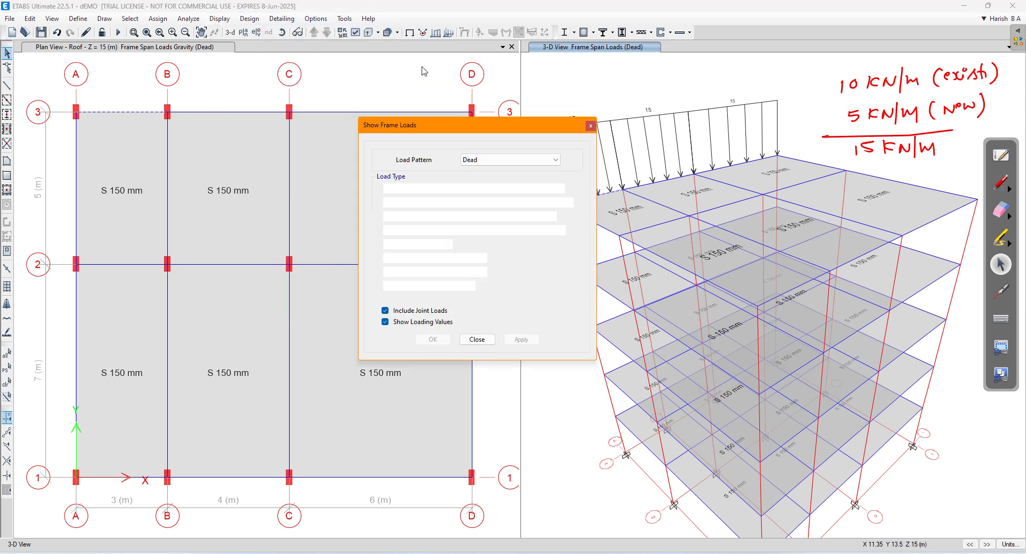
left_click(474, 341)
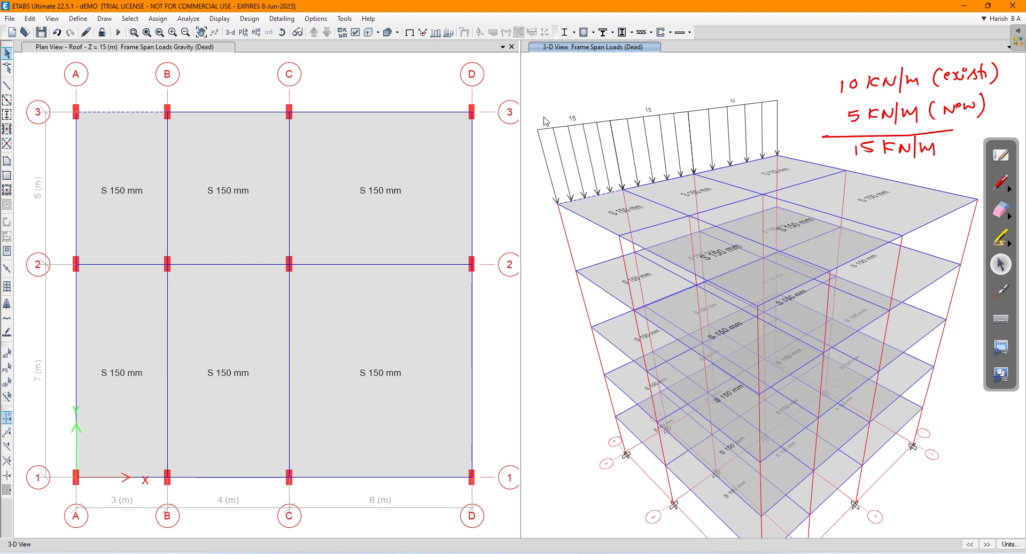
- Return the 3-D view to the undeformed shape and inspect the loads of the grid line 3 roof beam between A and B
left_click(219, 19)
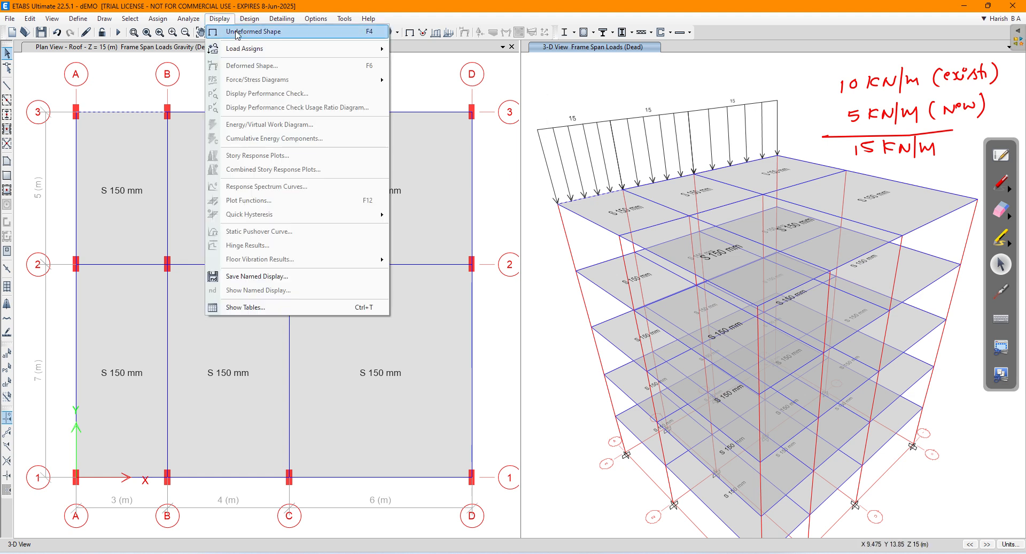
left_click(251, 32)
left_click(600, 195)
right_click(599, 194)
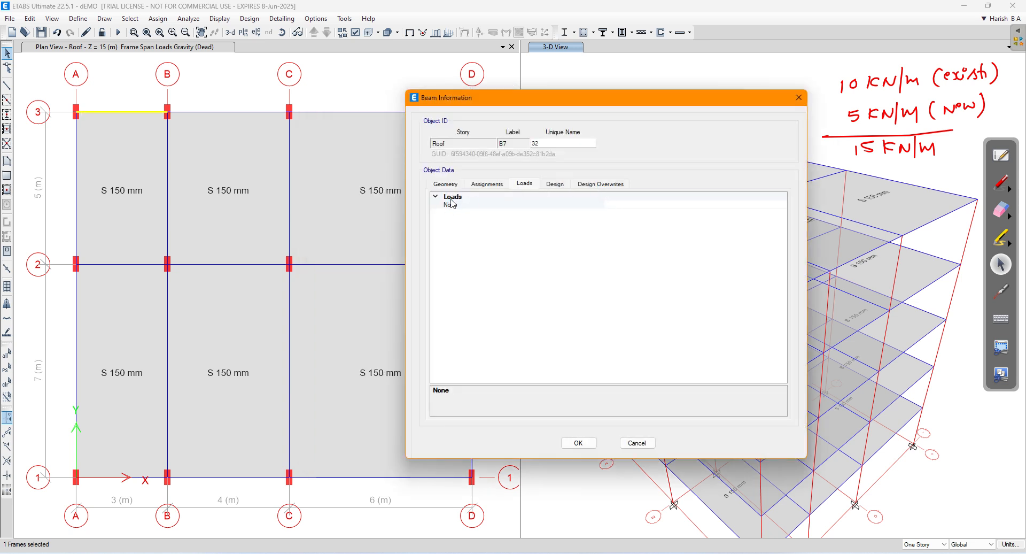
left_click(578, 443)
- Erase the handwritten load addition notes above the 3-D view
left_click(1001, 210)
mouse_move(838, 151)
left_mouse_down()
mouse_move(871, 149)
mouse_move(794, 109)
mouse_move(1022, 78)
left_mouse_up()
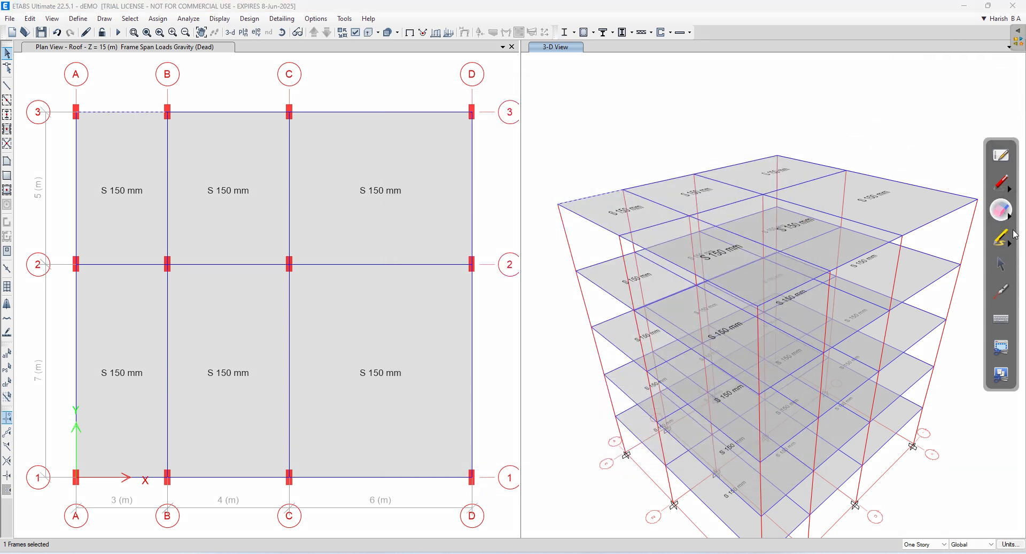
left_click(1005, 264)
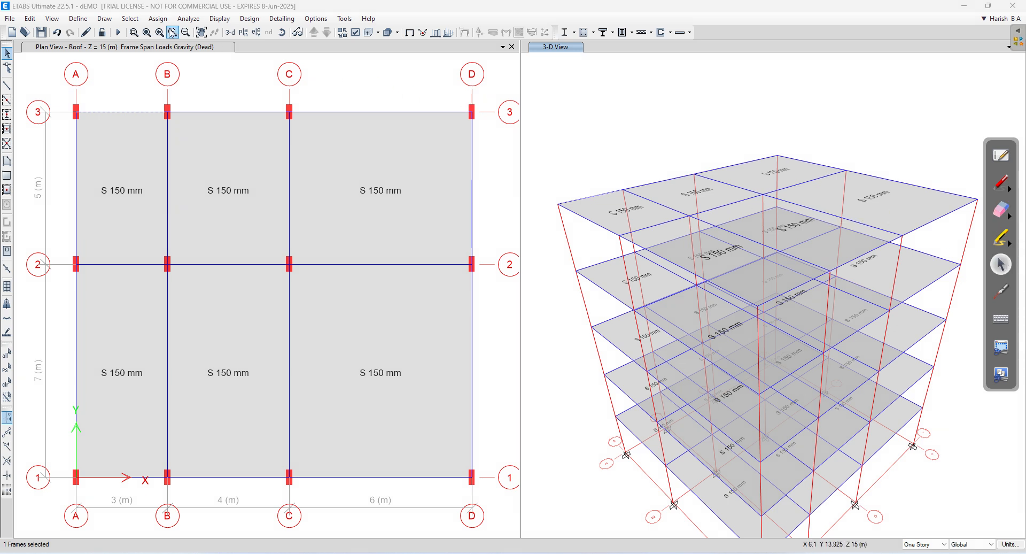
left_click(158, 18)
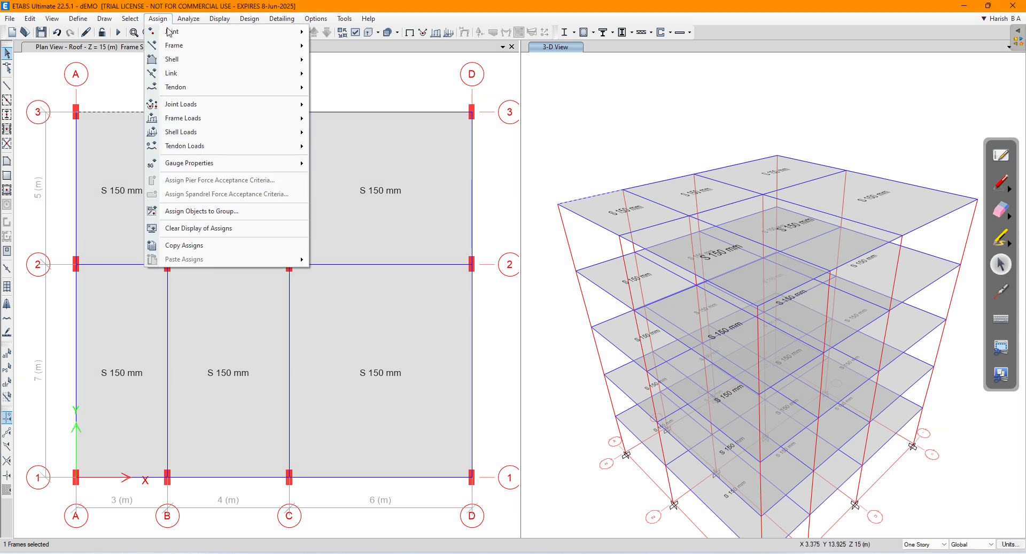
mouse_move(223, 122)
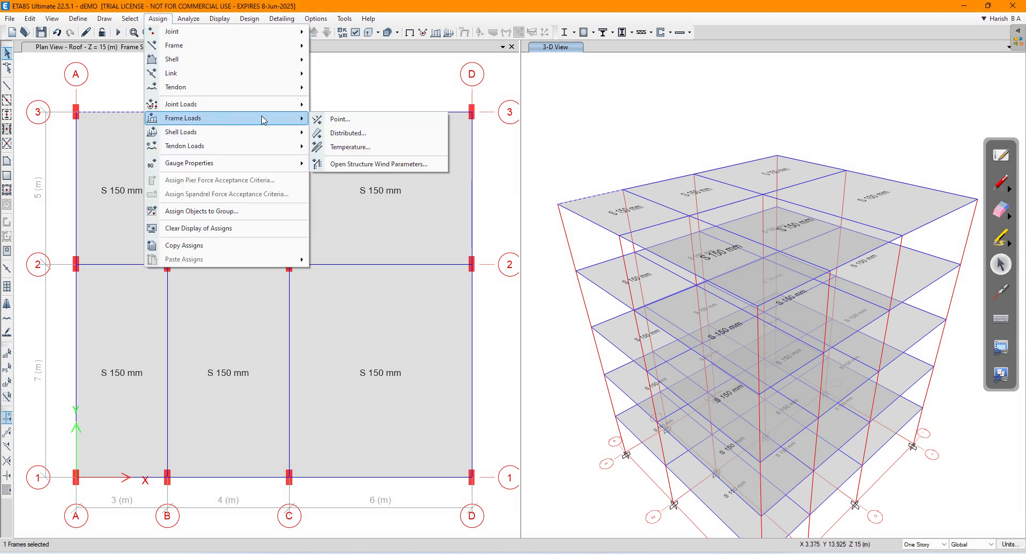
left_click(352, 133)
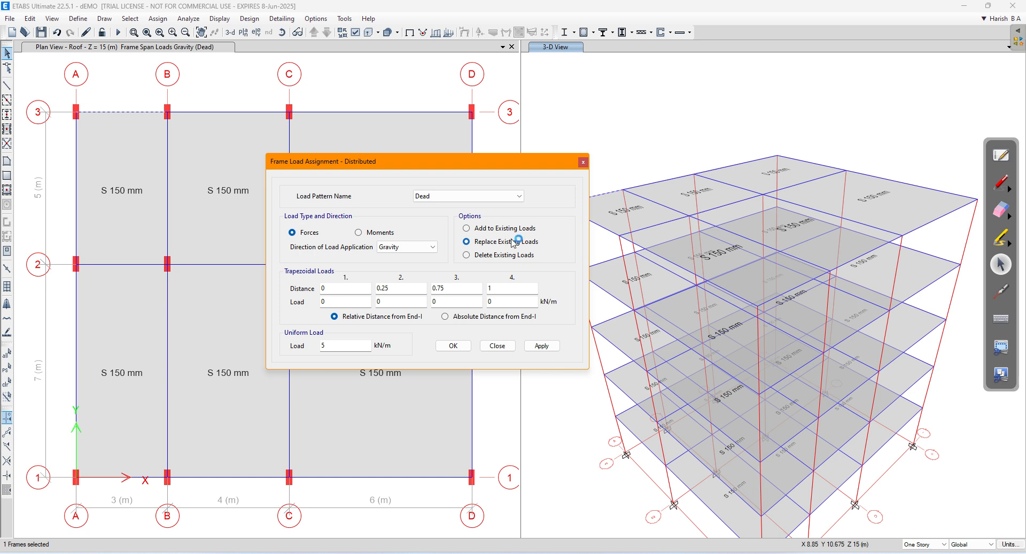
left_click(497, 345)
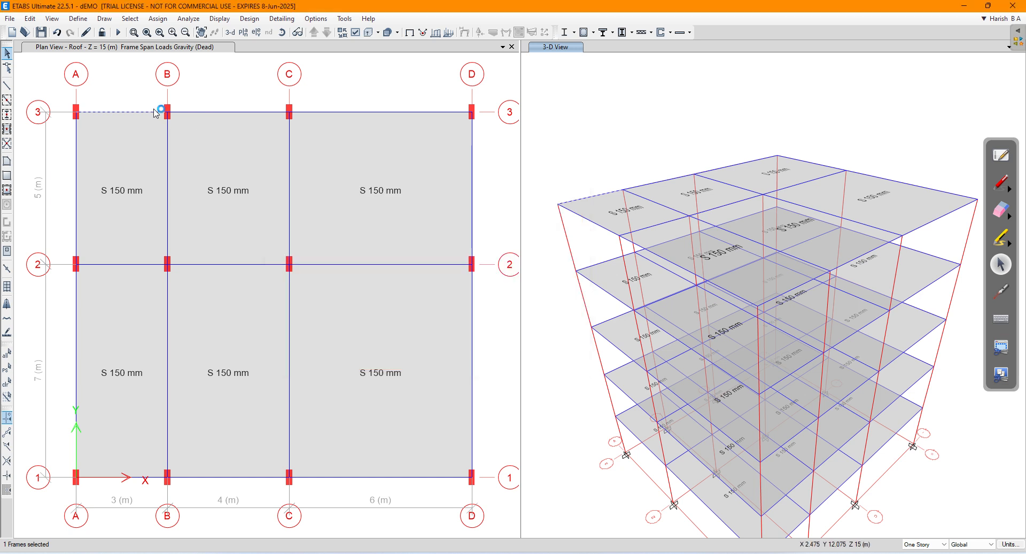
- Assign a 10 kN/m Dead uniform gravity load to the three roof beams on grid line 3, replacing existing loads
left_click(193, 113)
left_click(331, 112)
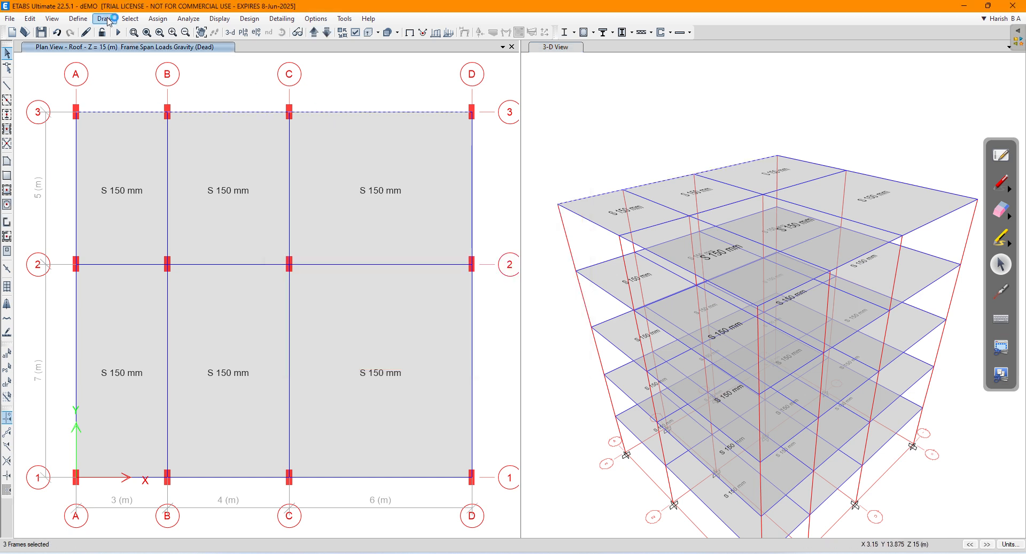
left_click(157, 19)
mouse_move(203, 118)
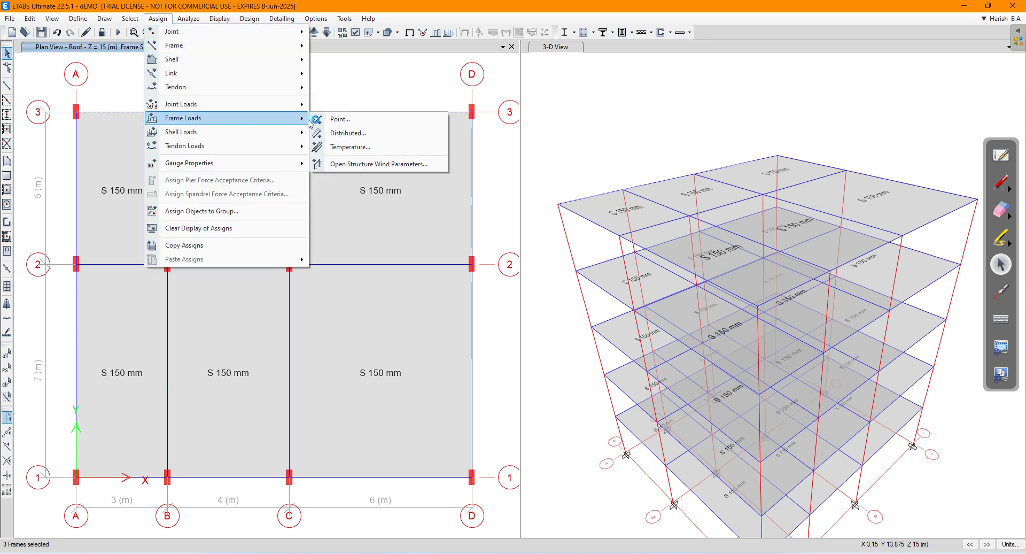
left_click(357, 133)
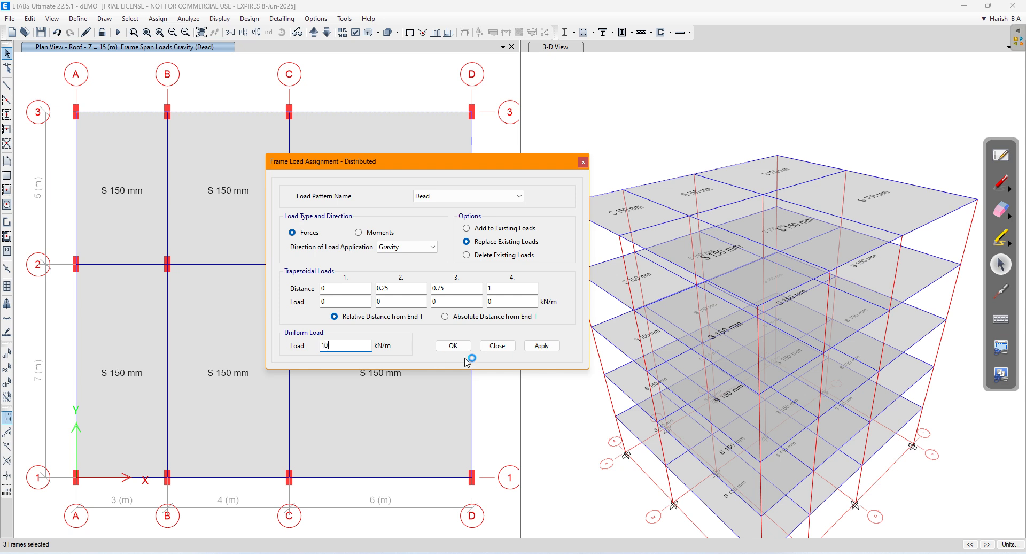
left_click(541, 346)
left_click(497, 345)
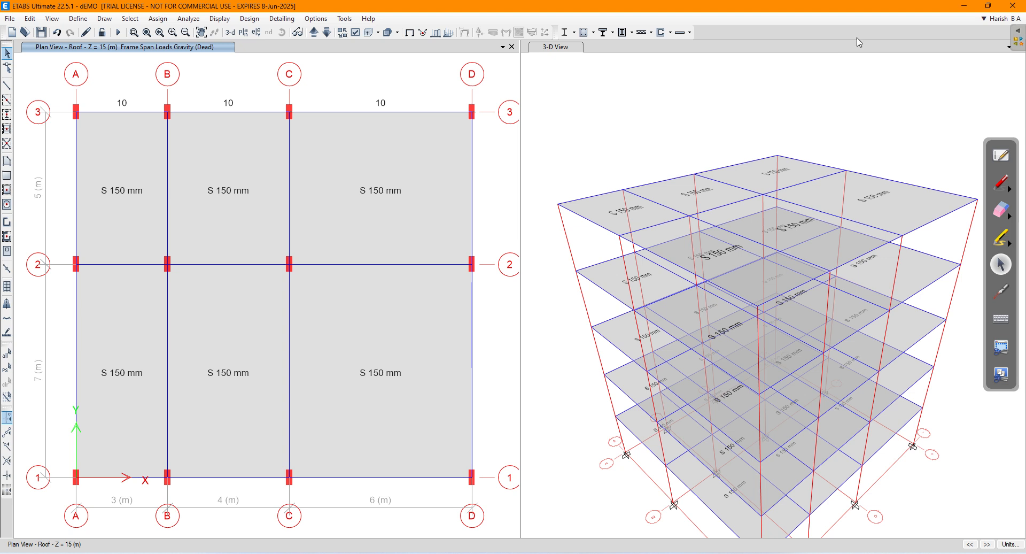
- Close the 3-D view so that the roof plan view fills the maximized window
double_click(854, 8)
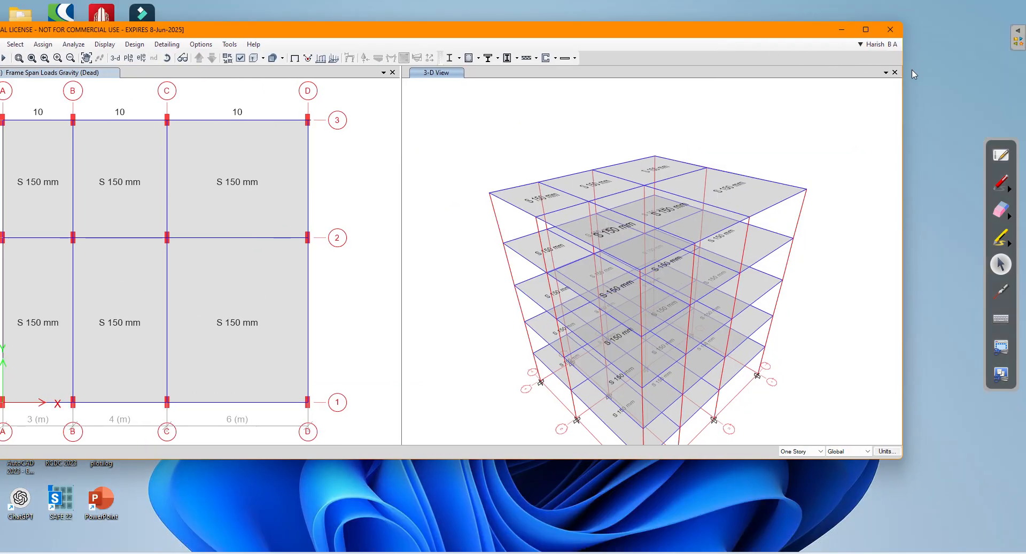
left_click(895, 72)
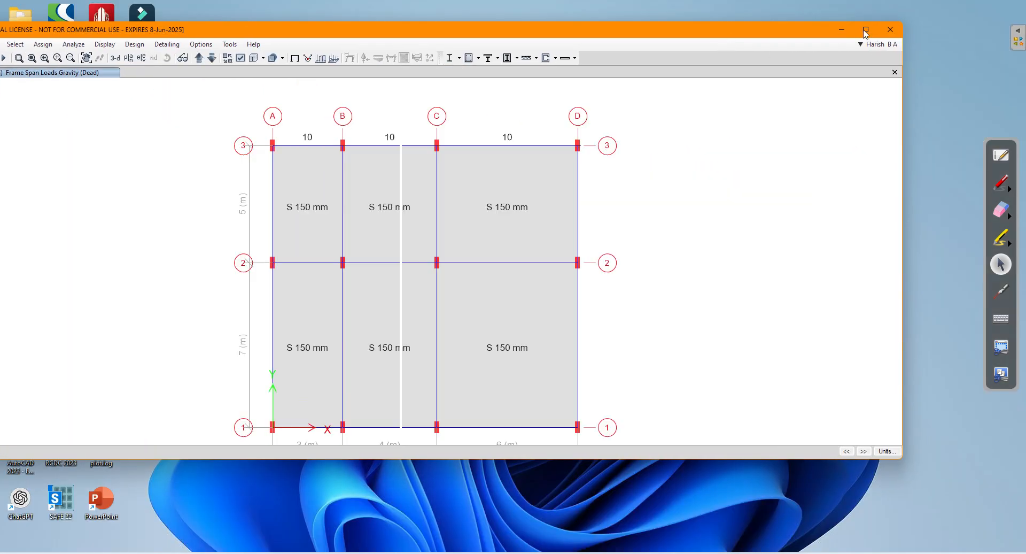
left_click(865, 29)
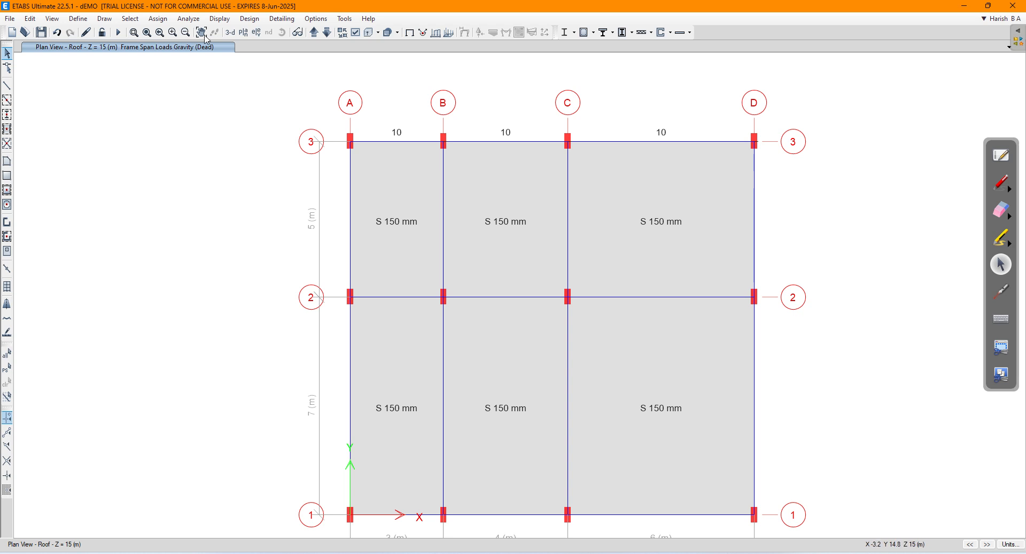
- Select the three grid line 3 roof beams and set up a 5 kN/m Dead distributed load with Replace Existing Loads
left_click(383, 141)
left_click(534, 141)
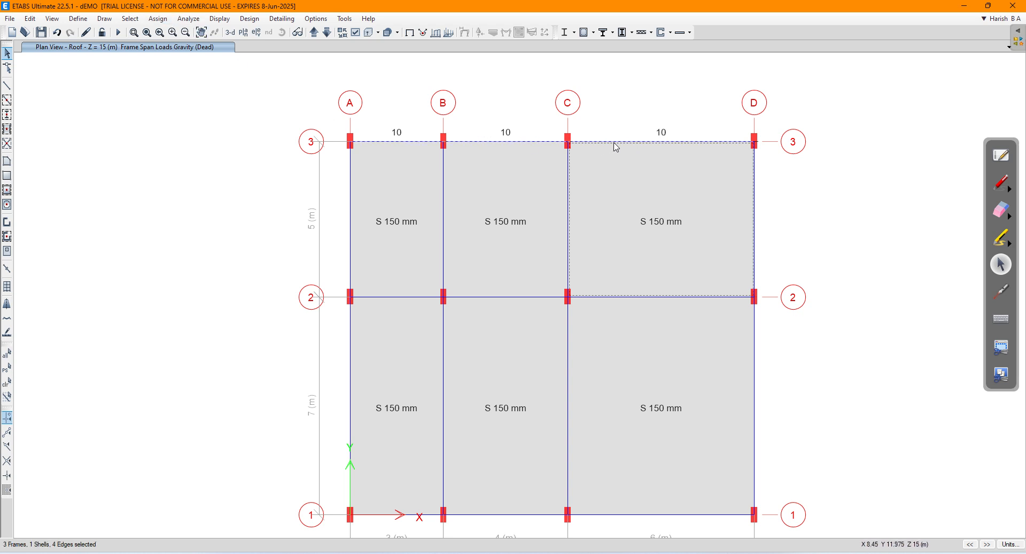
left_click(629, 142)
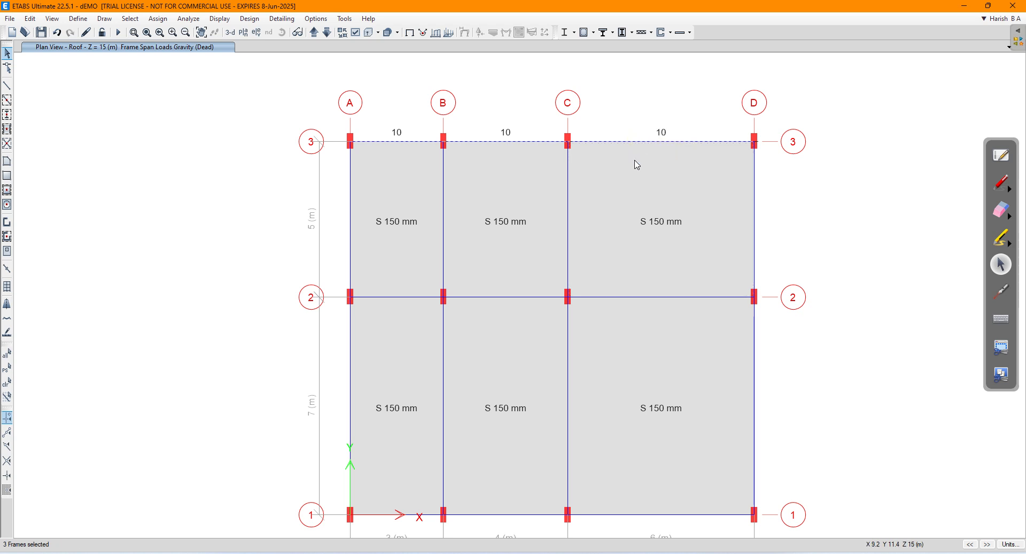
left_click(158, 19)
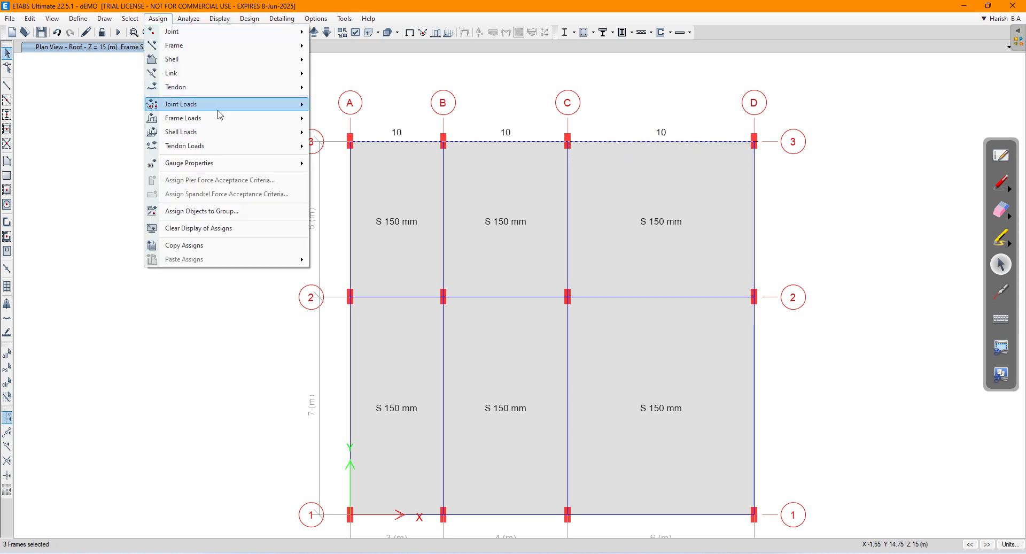
mouse_move(221, 118)
left_click(337, 133)
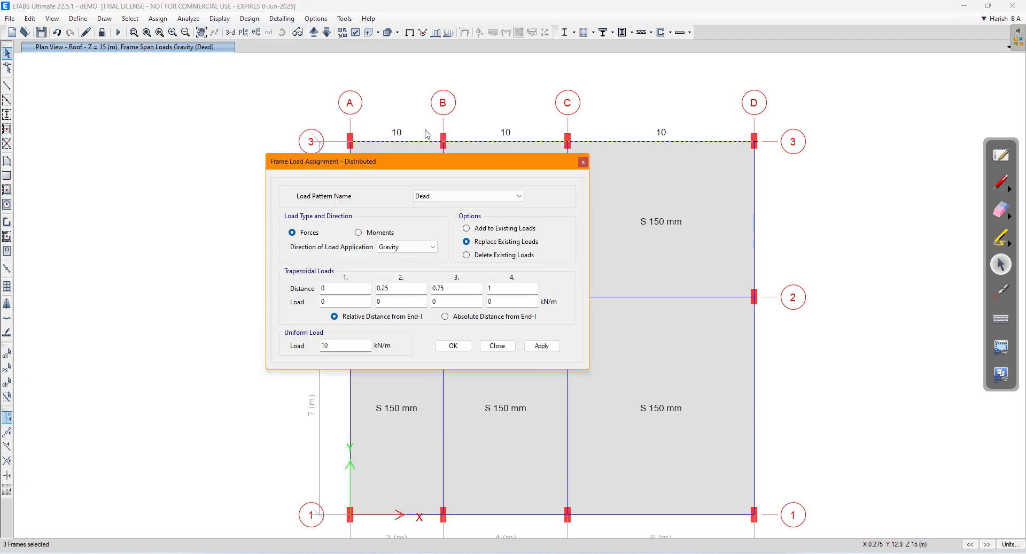
left_click_drag(417, 161, 167, 108)
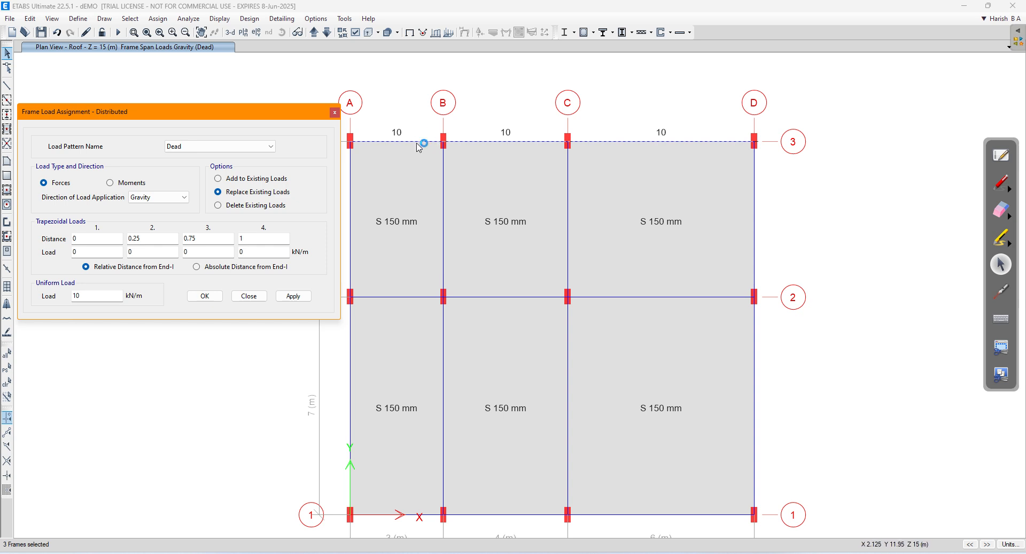
left_click_drag(88, 293, 42, 296)
type("5")
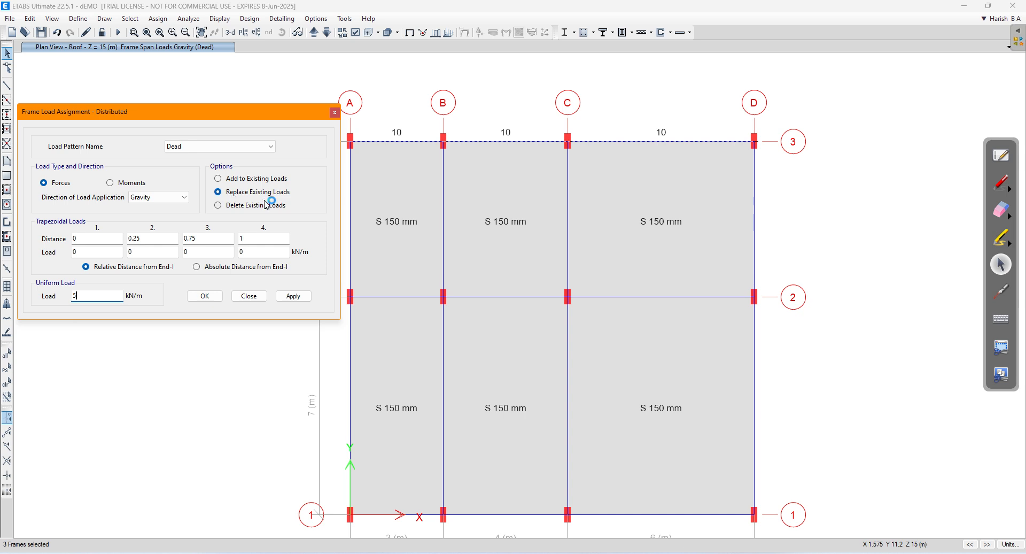
- Handwrite 10 kN/m (EL) and 5 kN/m (NL) beside the plan, circle the former, and tick the latter and the Replace Existing Loads option
left_click(1001, 183)
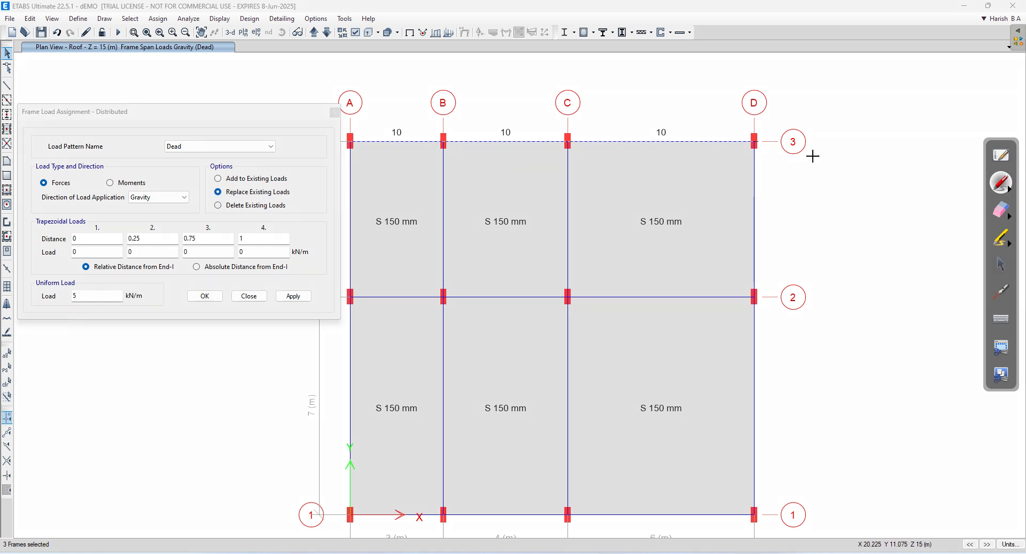
mouse_move(816, 178)
left_mouse_down()
mouse_move(894, 170)
mouse_move(935, 189)
left_mouse_up()
mouse_move(830, 207)
left_mouse_down()
mouse_move(818, 216)
mouse_move(912, 202)
mouse_move(931, 213)
left_mouse_up()
left_click_drag(798, 232, 931, 227)
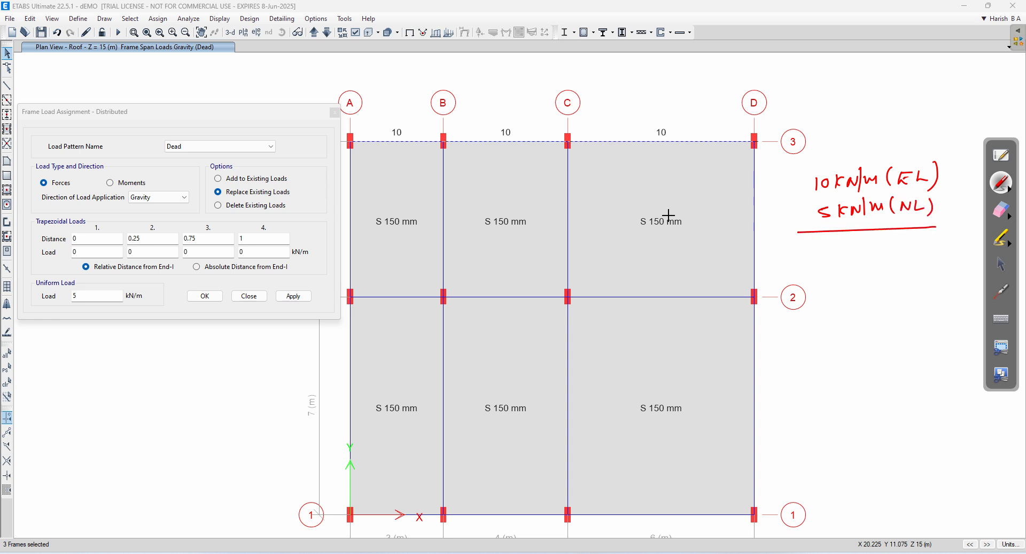
left_click_drag(293, 191, 322, 183)
mouse_move(948, 147)
left_mouse_down()
mouse_move(839, 145)
mouse_move(812, 189)
mouse_move(965, 167)
mouse_move(947, 144)
left_mouse_up()
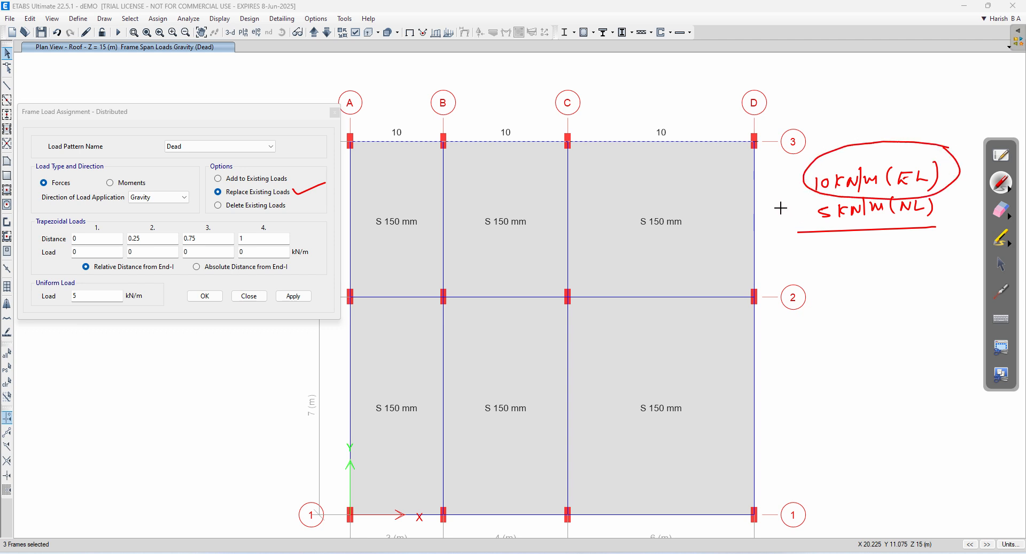
left_click_drag(784, 220, 818, 198)
left_click(1000, 267)
- Apply the 5 kN/m replacement load to the selected roof beams and inspect the loads of the beam between A and B
left_click(293, 296)
left_click(205, 296)
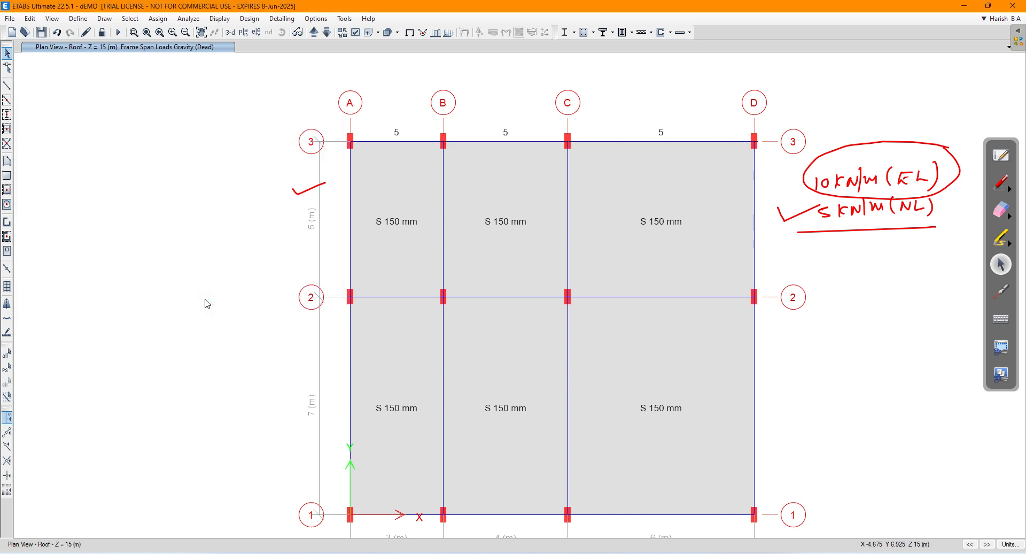
left_click(405, 142)
right_click(404, 142)
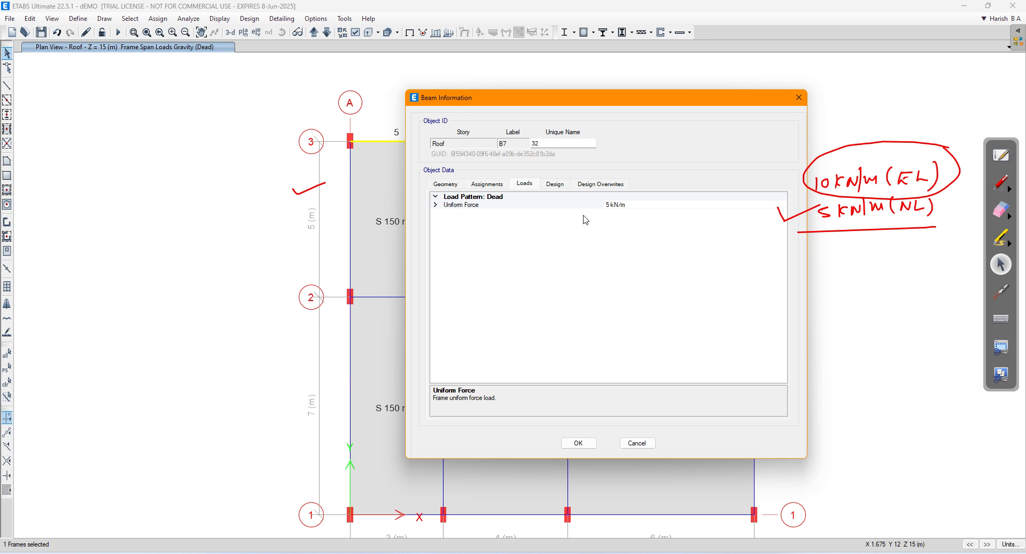
left_click(636, 443)
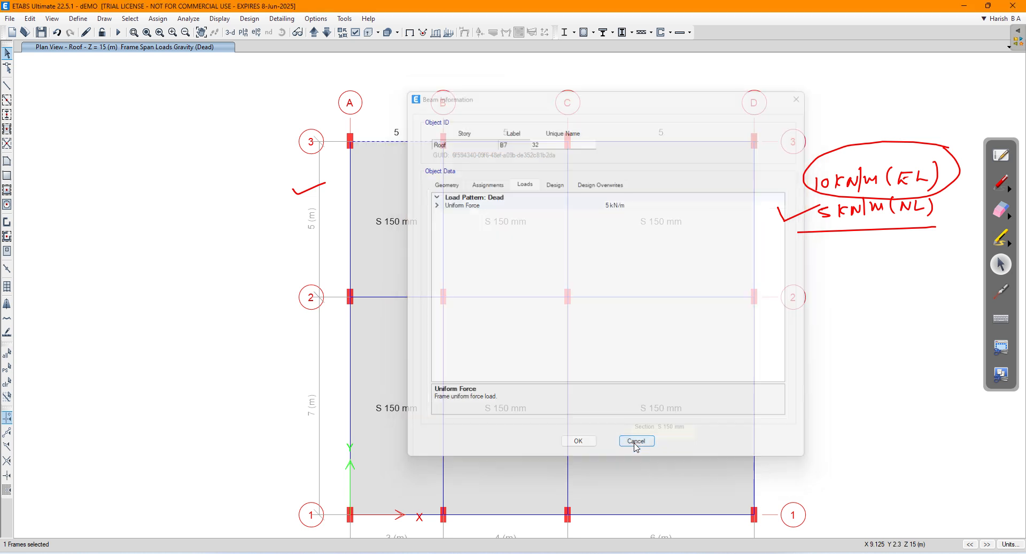
- Mark the circled 10 kN/m note and handwrite "Replace existing loads" below the load notes
left_click(1001, 183)
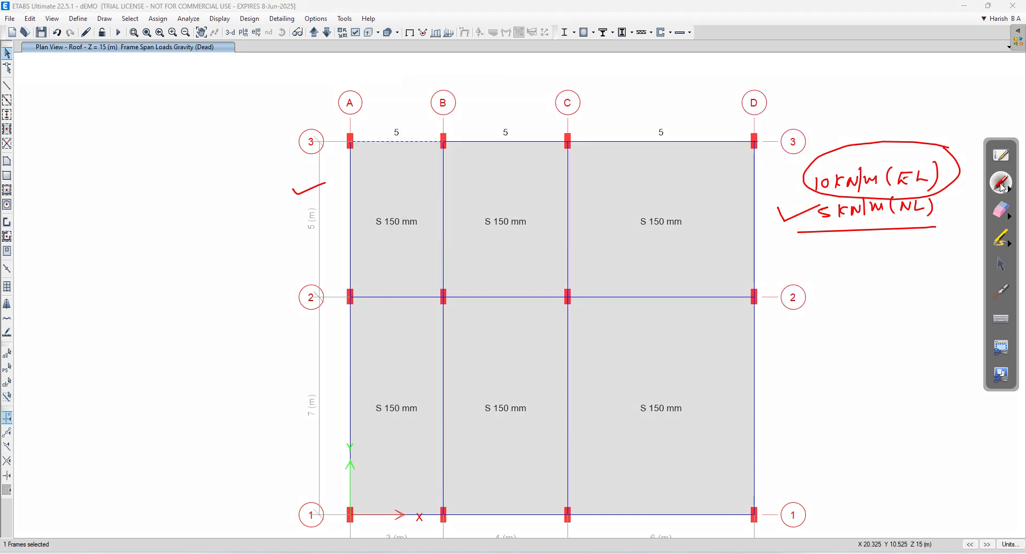
left_click_drag(853, 122, 877, 123)
mouse_move(821, 262)
left_mouse_down()
mouse_move(830, 278)
mouse_move(920, 269)
left_mouse_up()
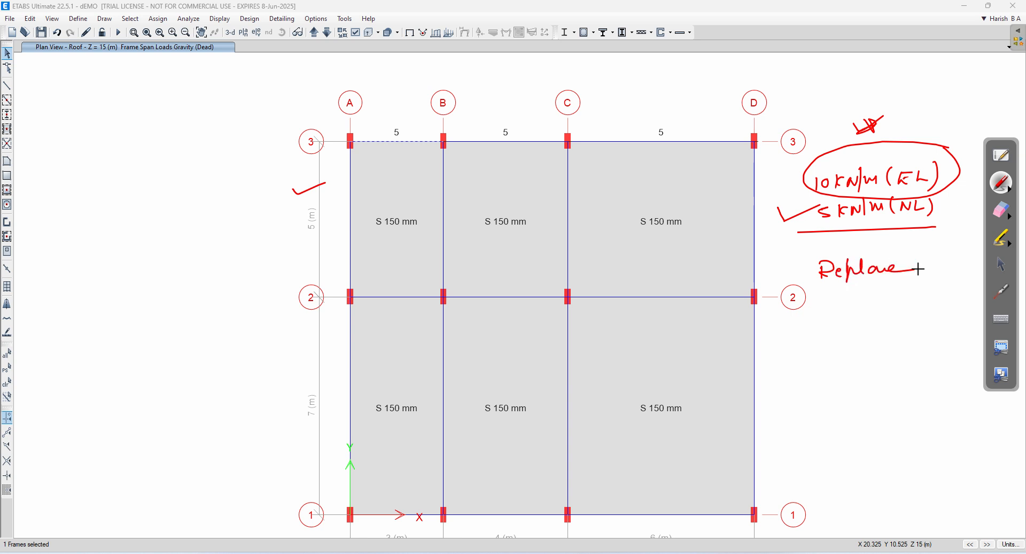
mouse_move(846, 296)
left_mouse_down()
mouse_move(938, 289)
mouse_move(875, 319)
mouse_move(930, 310)
mouse_move(921, 322)
left_mouse_up()
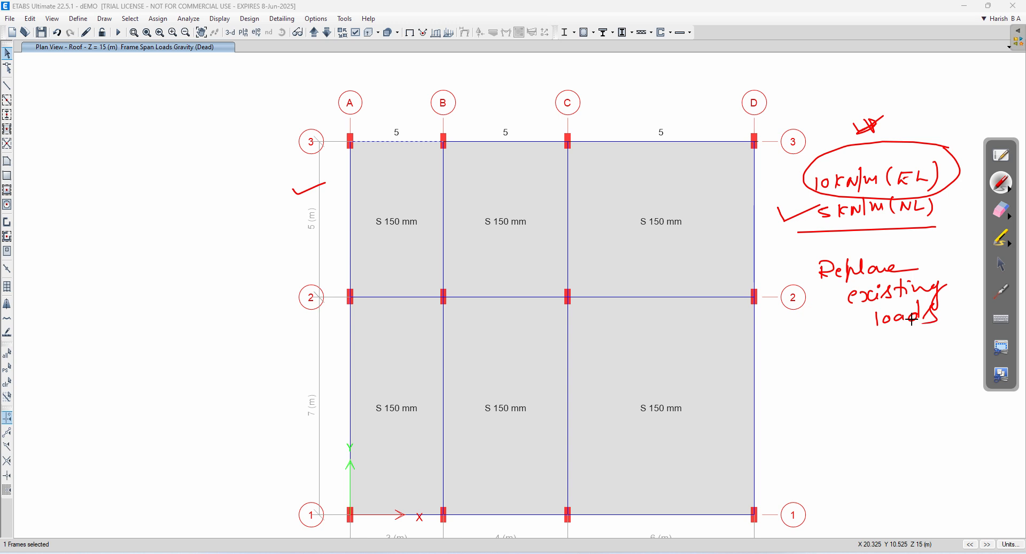
- Erase the handwritten load notes around the plan and return to the normal pointer
left_click(1002, 214)
mouse_move(943, 147)
left_mouse_down()
mouse_move(803, 142)
mouse_move(777, 215)
mouse_move(957, 167)
mouse_move(827, 258)
mouse_move(917, 321)
mouse_move(875, 269)
mouse_move(391, 194)
mouse_move(615, 154)
left_mouse_up()
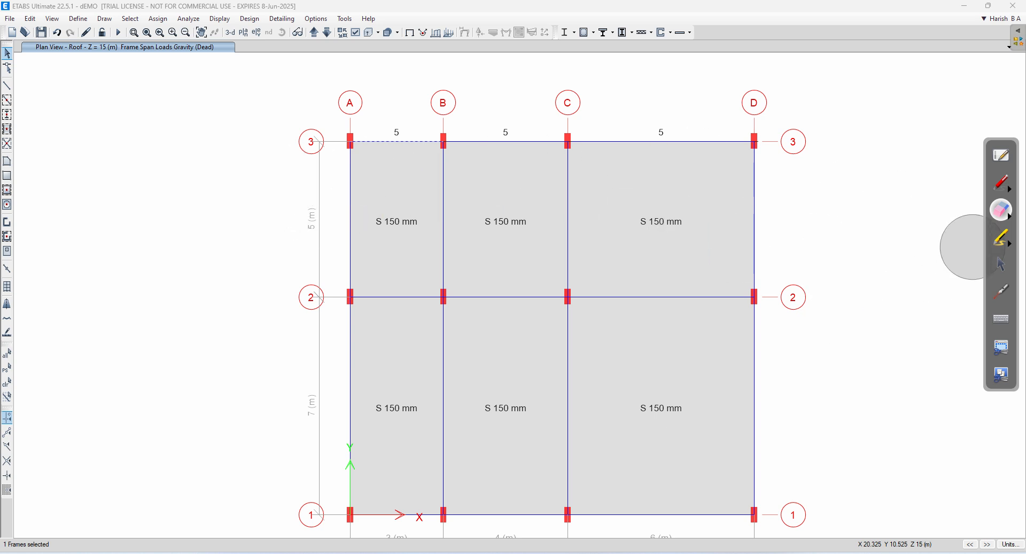
left_click(1002, 264)
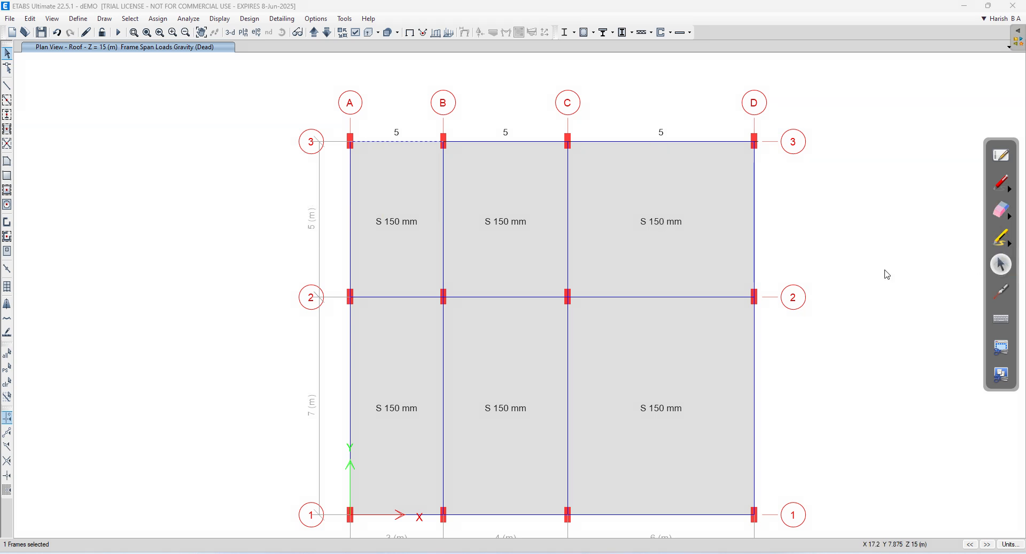
- Complete the selection of the three grid line 3 roof beams and delete their existing Dead distributed loads
left_click(499, 141)
left_click(619, 142)
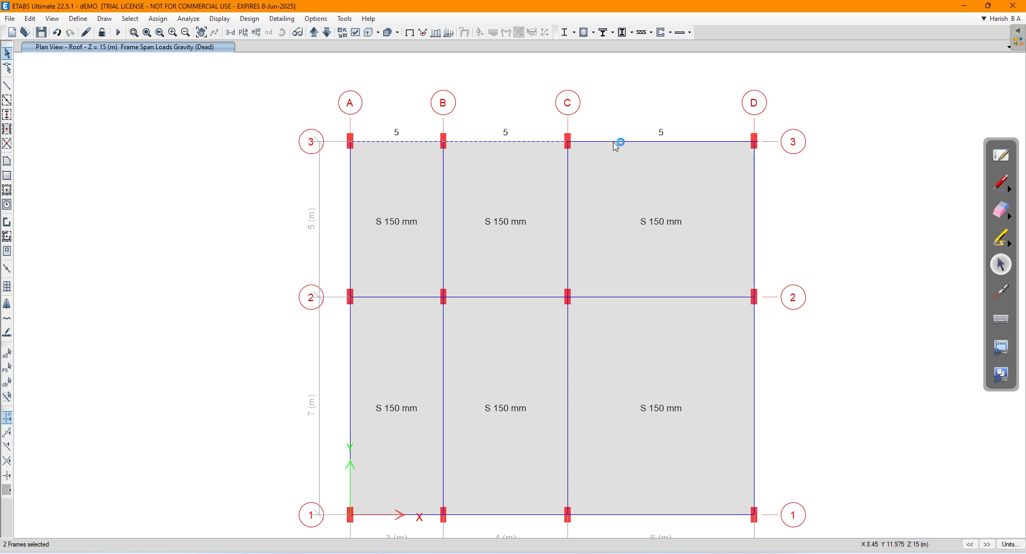
left_click(155, 18)
mouse_move(224, 133)
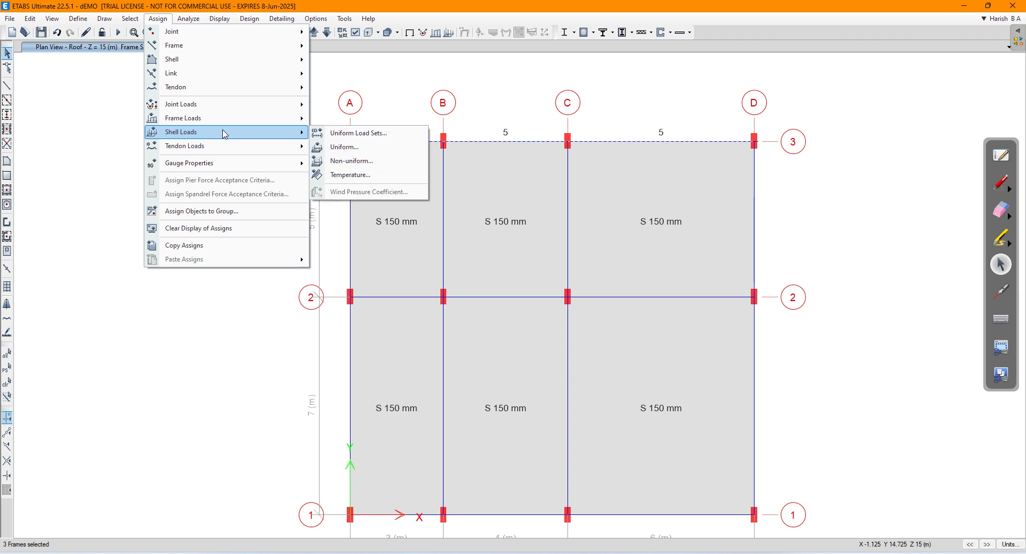
mouse_move(245, 118)
left_click(351, 133)
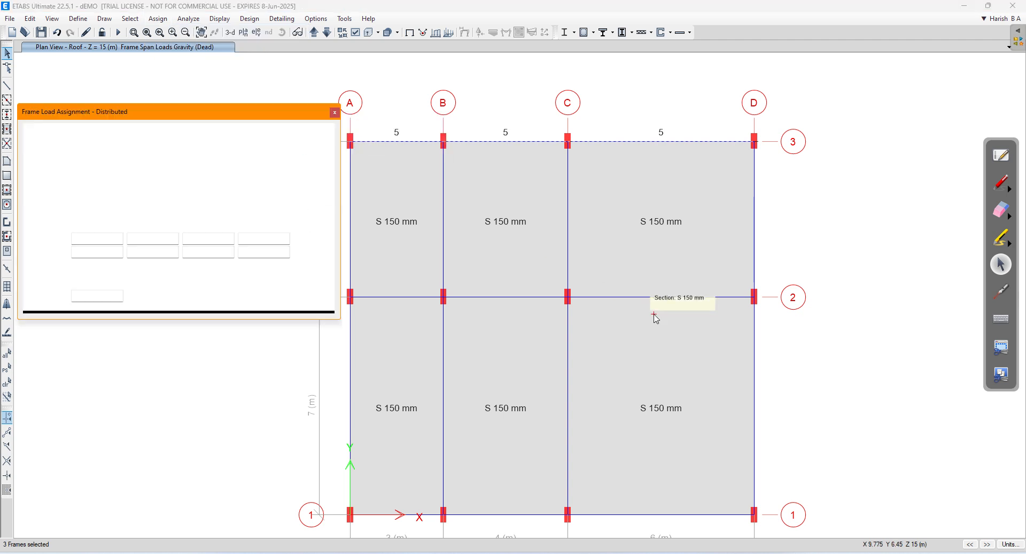
left_click(246, 207)
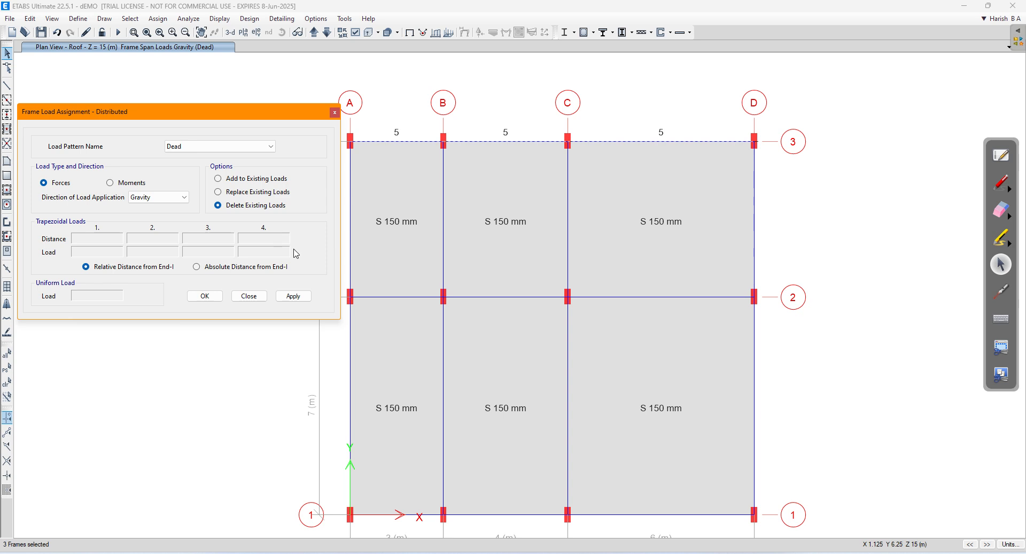
left_click(293, 296)
left_click(205, 296)
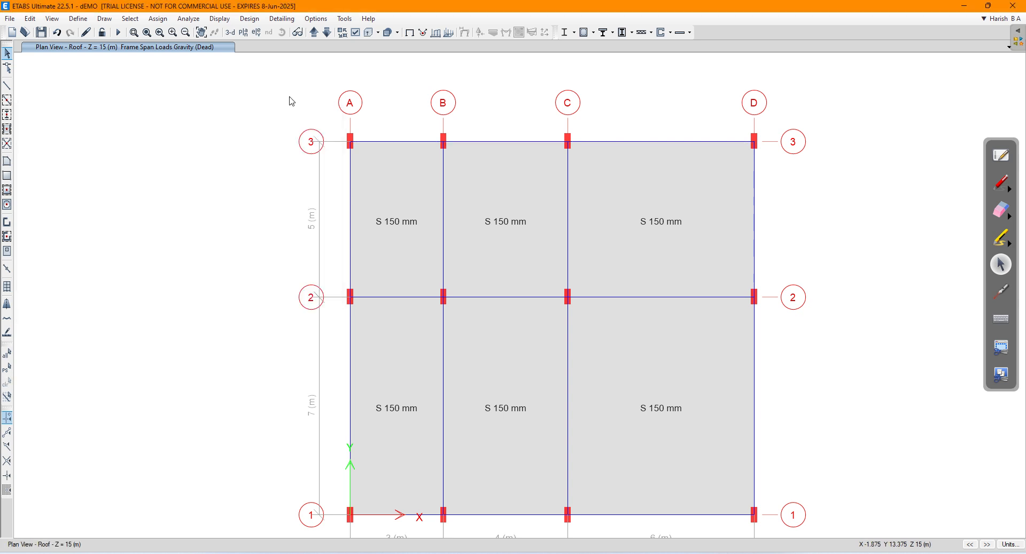
- Return the display to the undeformed shape and show the whole building in the default 3D view
left_click(218, 20)
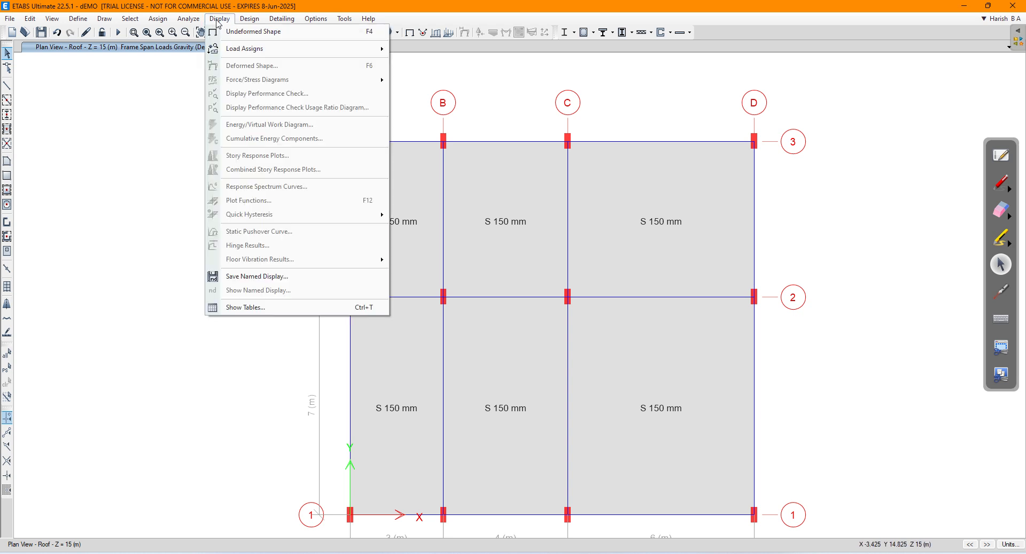
left_click(229, 31)
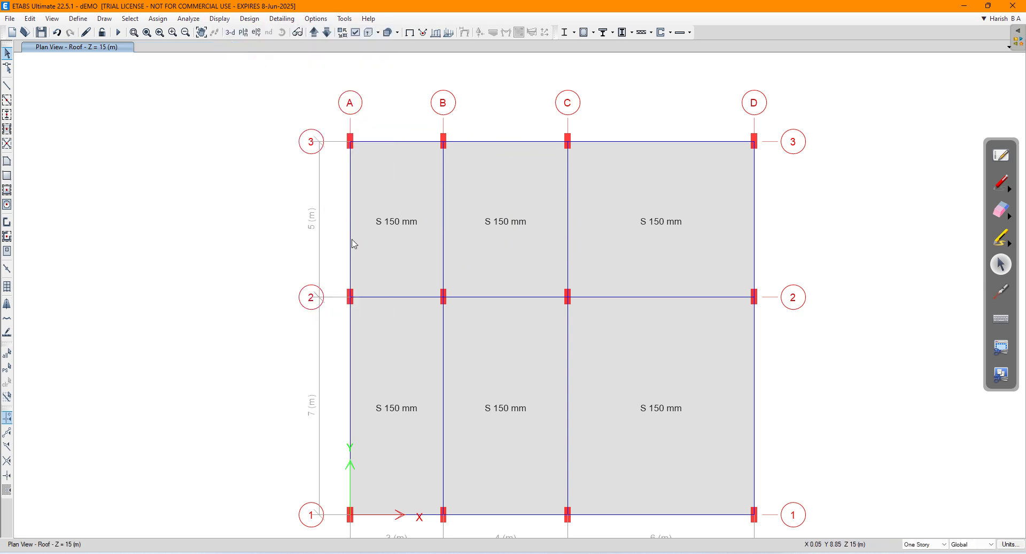
left_click(230, 32)
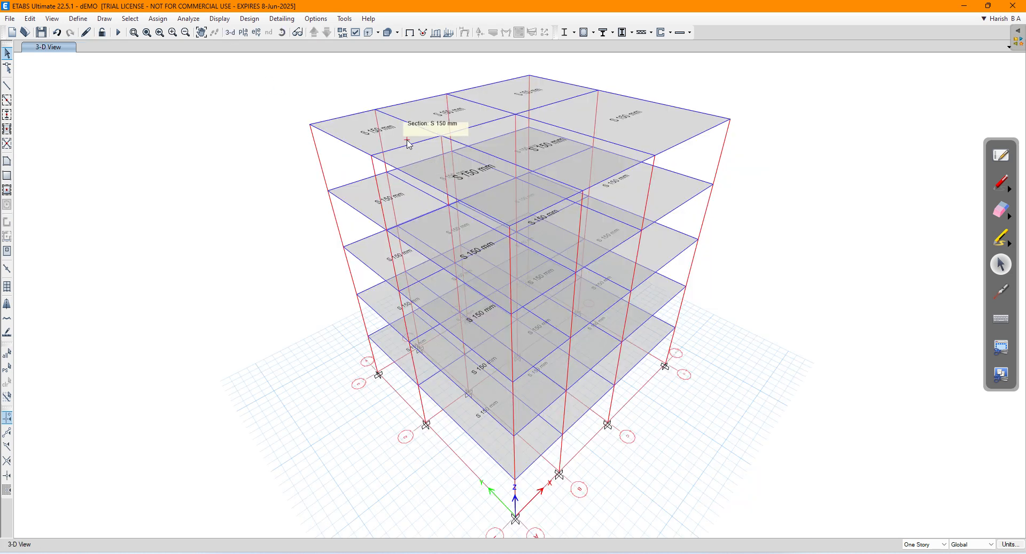
- Apply a 25 kN/m Dead uniform load with Replace Existing Loads to the three grid line 3 roof beams in 3D
scroll(408, 141, "up", 3)
middle_click_drag(409, 140, 332, 302)
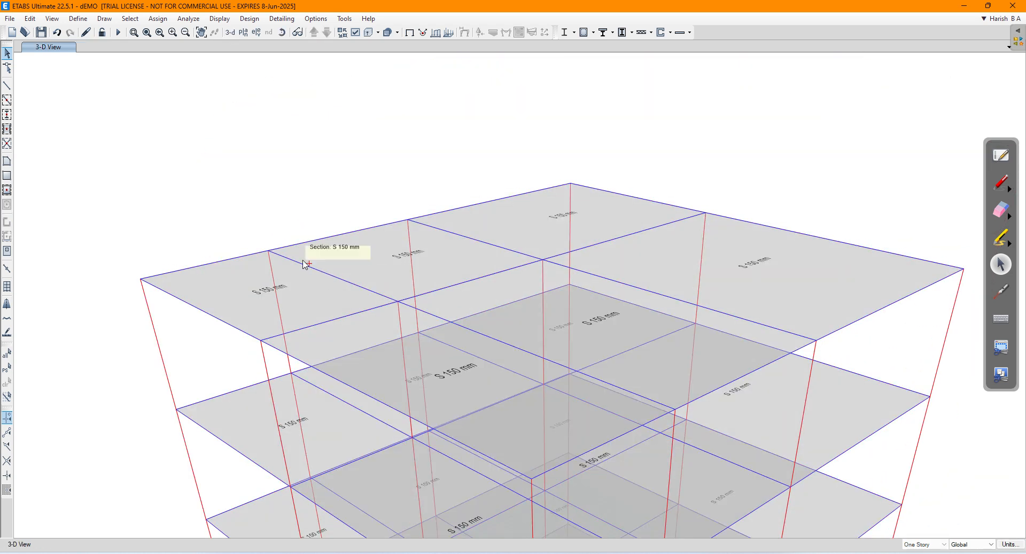
left_click(245, 255)
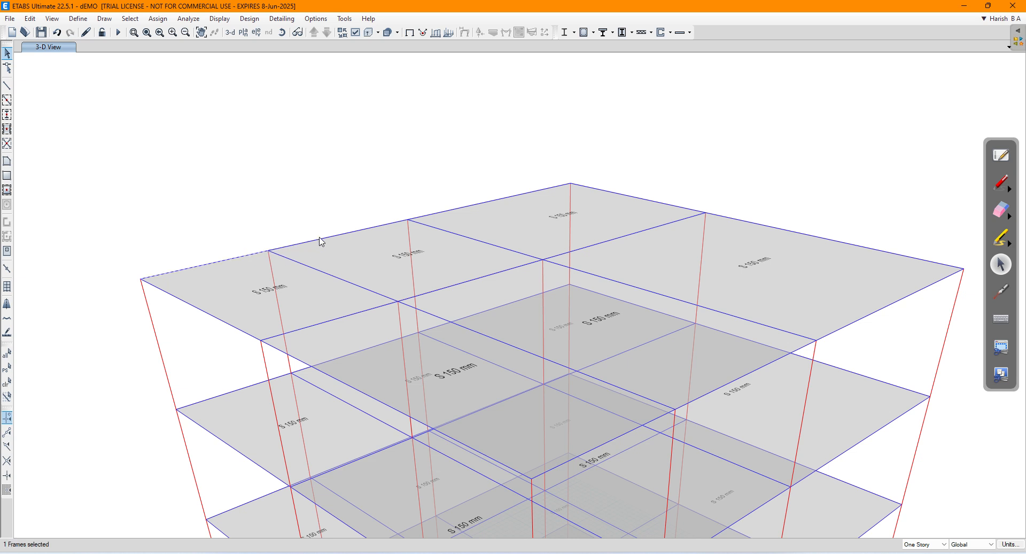
left_click(374, 226)
left_click(158, 20)
mouse_move(210, 124)
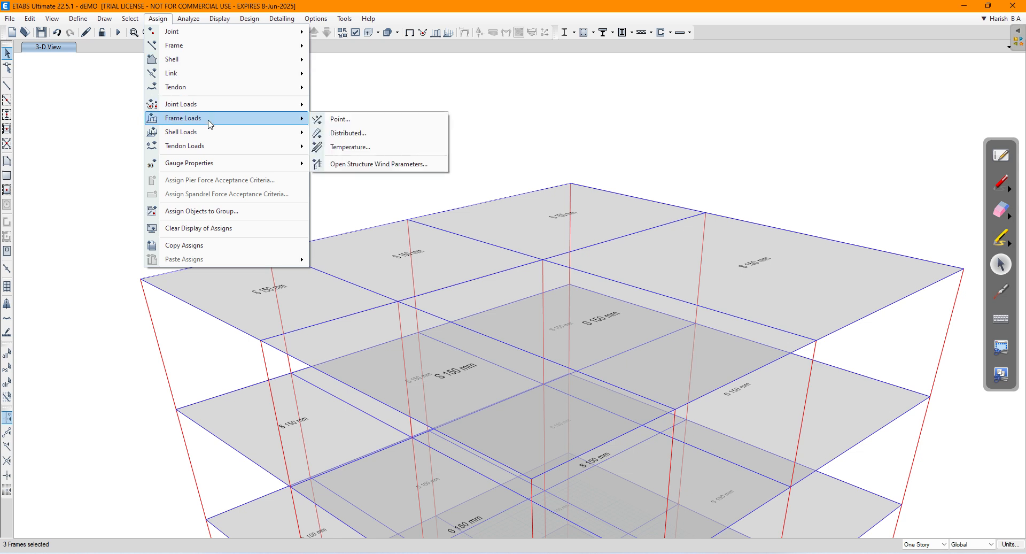
left_click(357, 133)
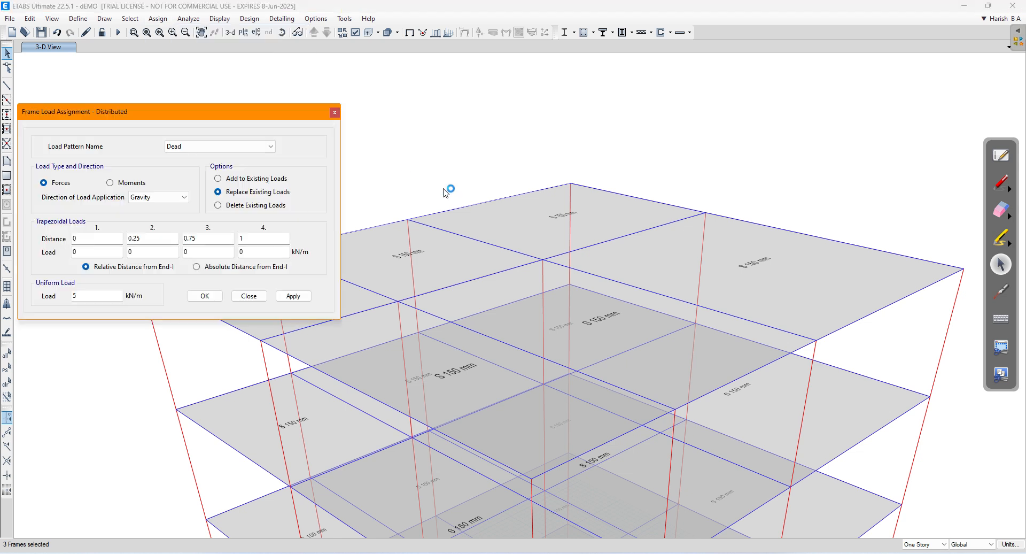
left_click_drag(142, 111, 189, 61)
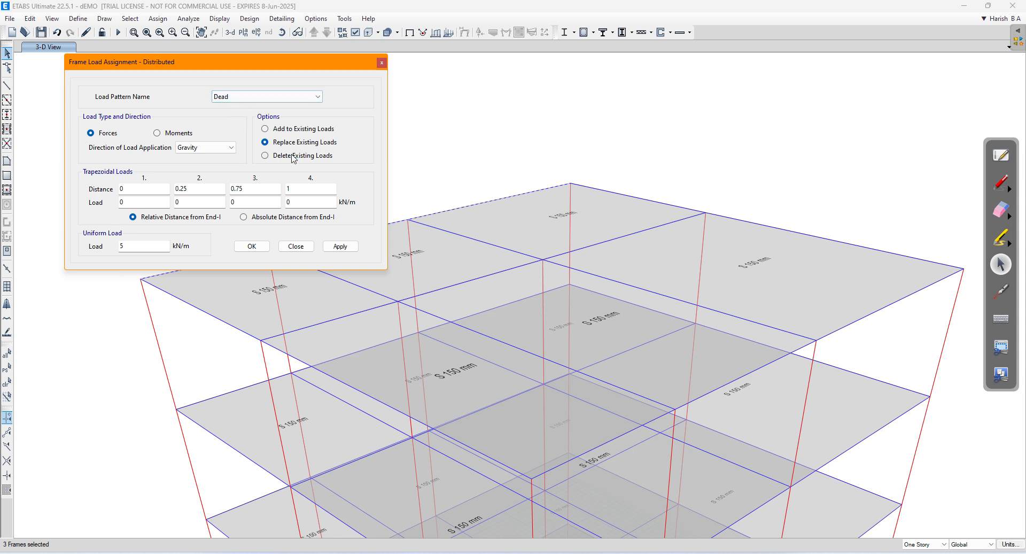
left_click_drag(145, 246, 107, 243)
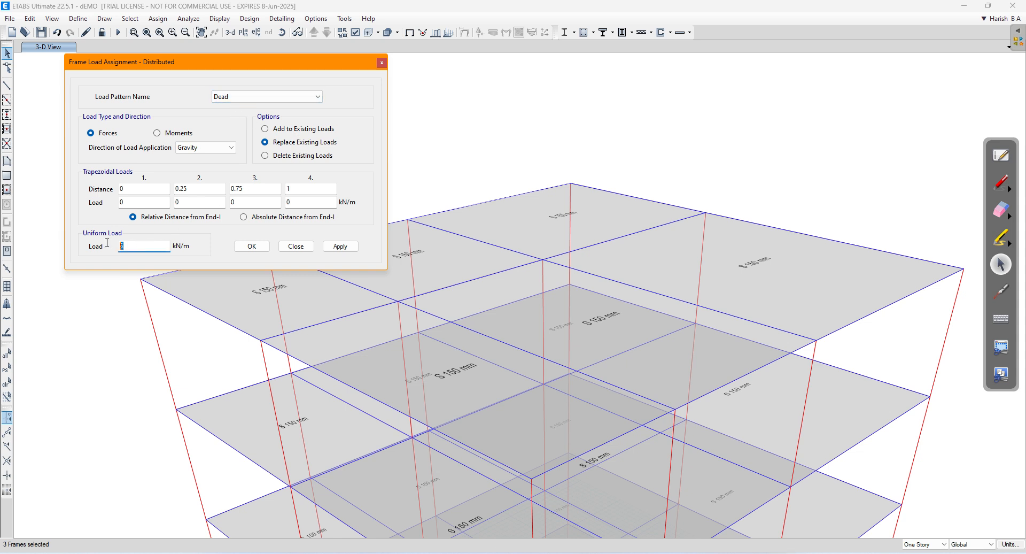
left_click(342, 246)
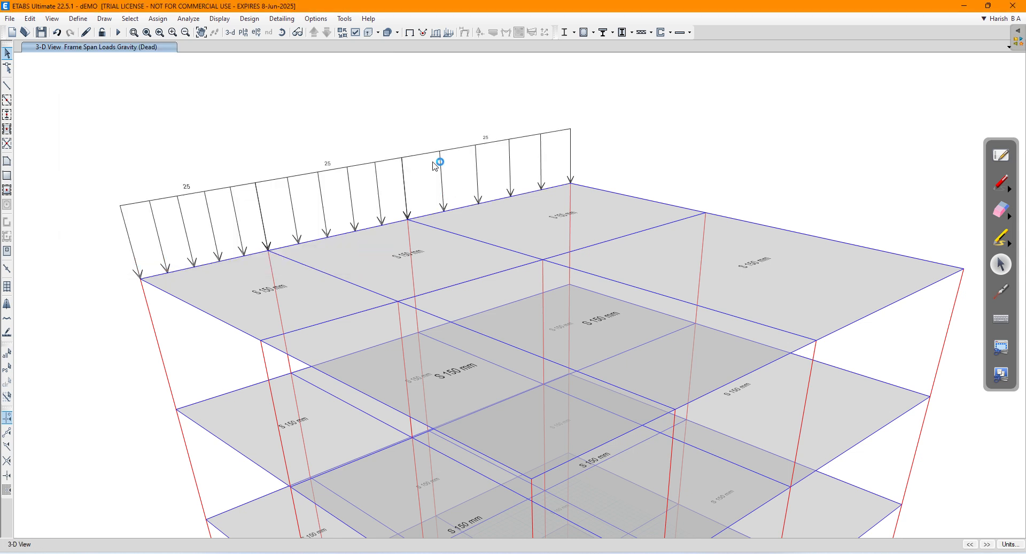
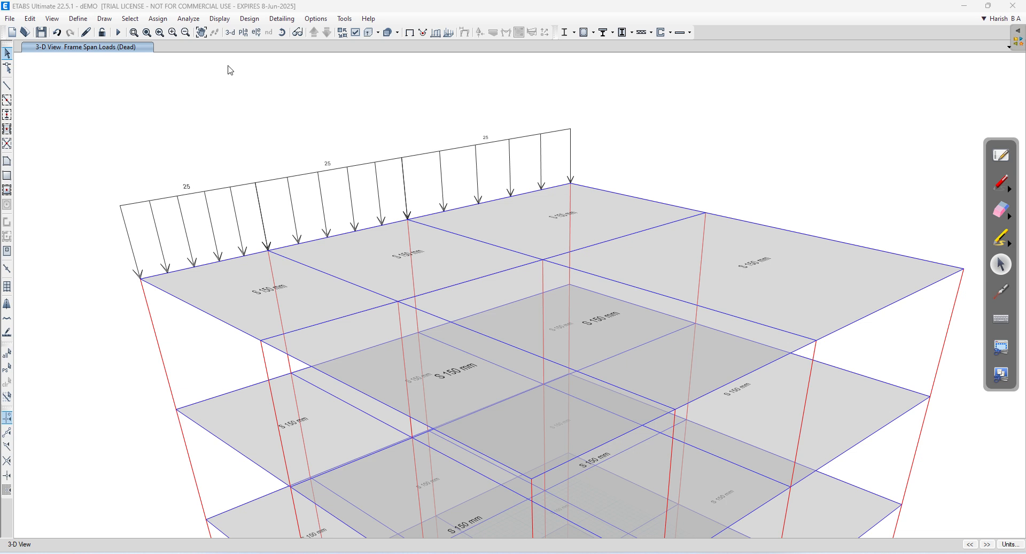
- Return the display to the undeformed shape and open the Roof plan view
left_click(221, 20)
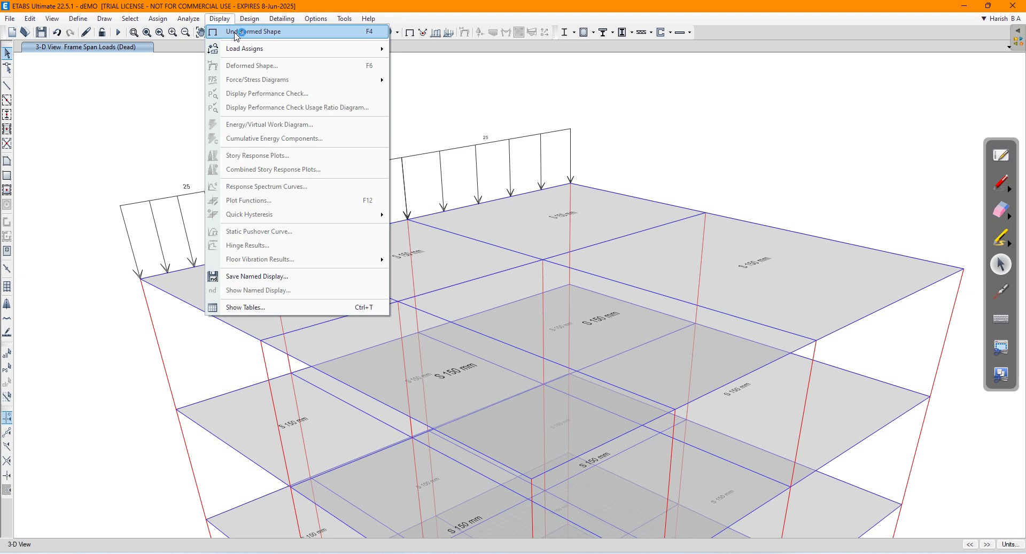
left_click(235, 33)
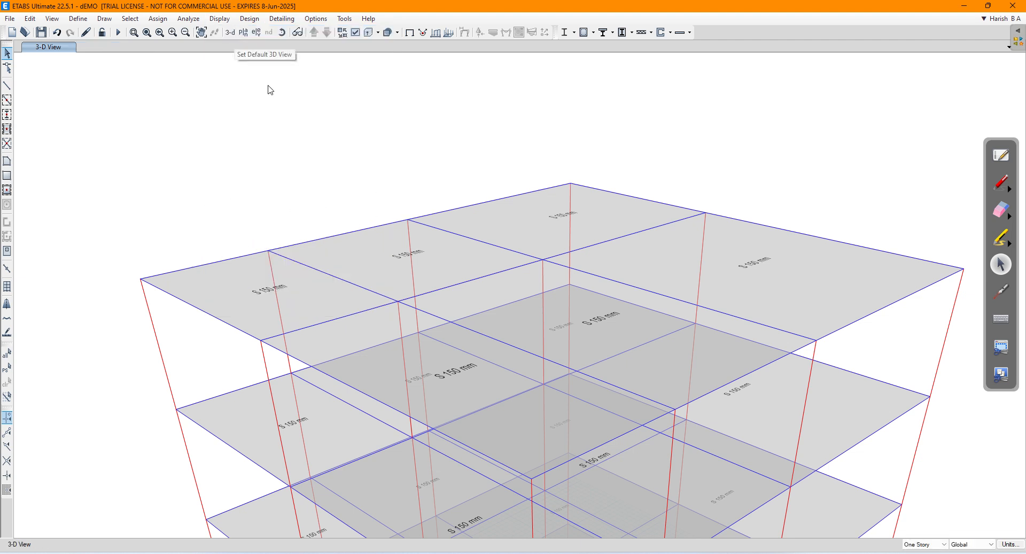
left_click(243, 32)
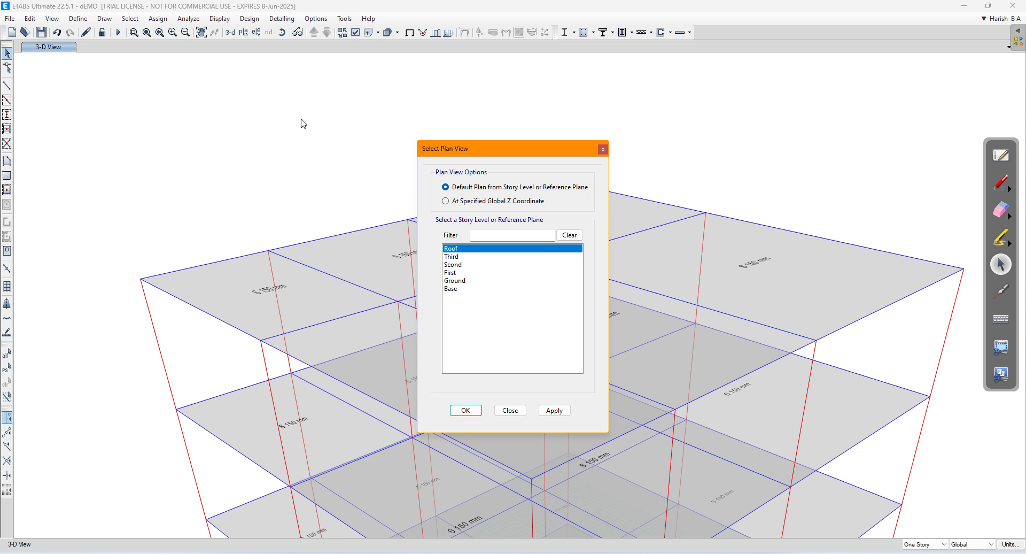
left_click(550, 411)
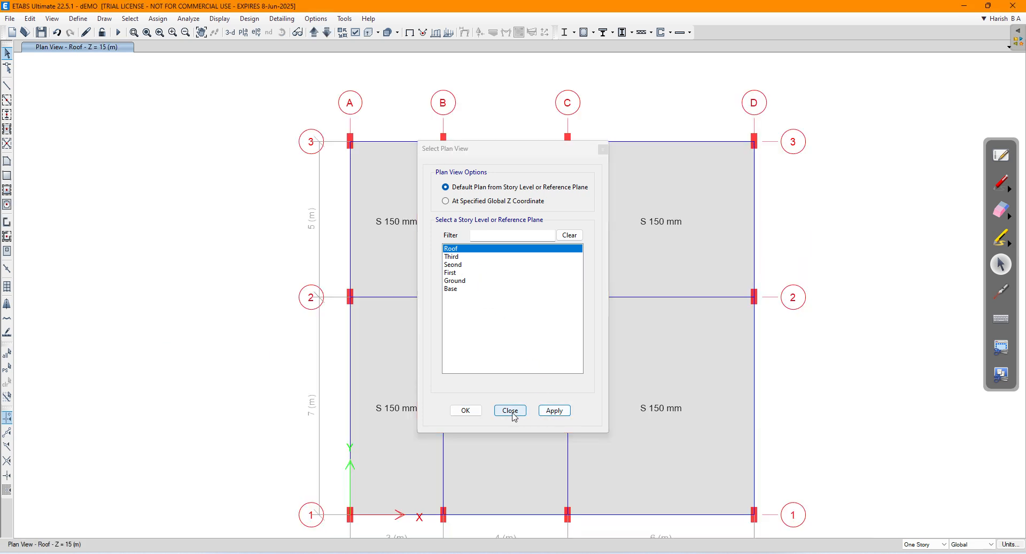
left_click(466, 410)
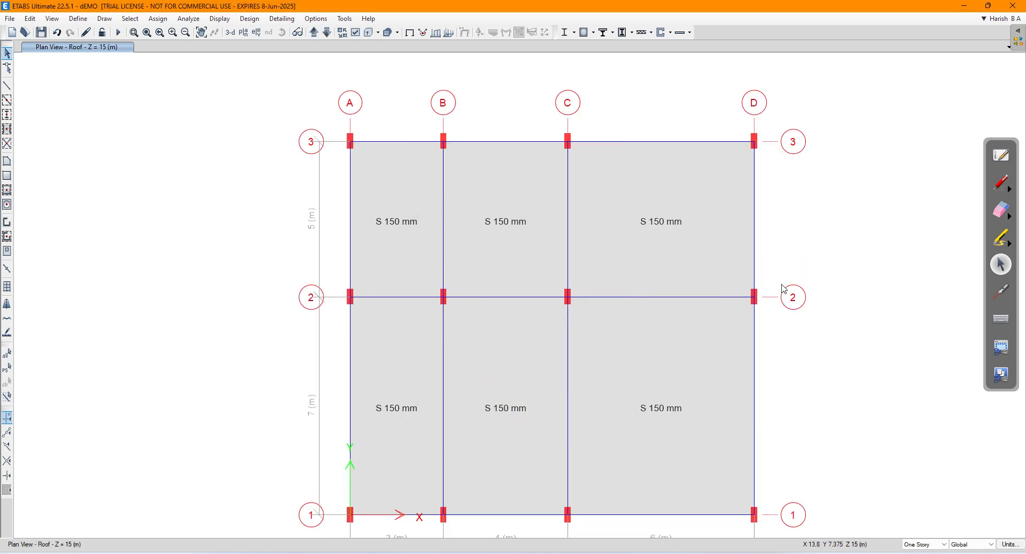
- Handwrite "Shell (Slab)" with the unit kN/m2 beside the roof plan
left_click(1000, 185)
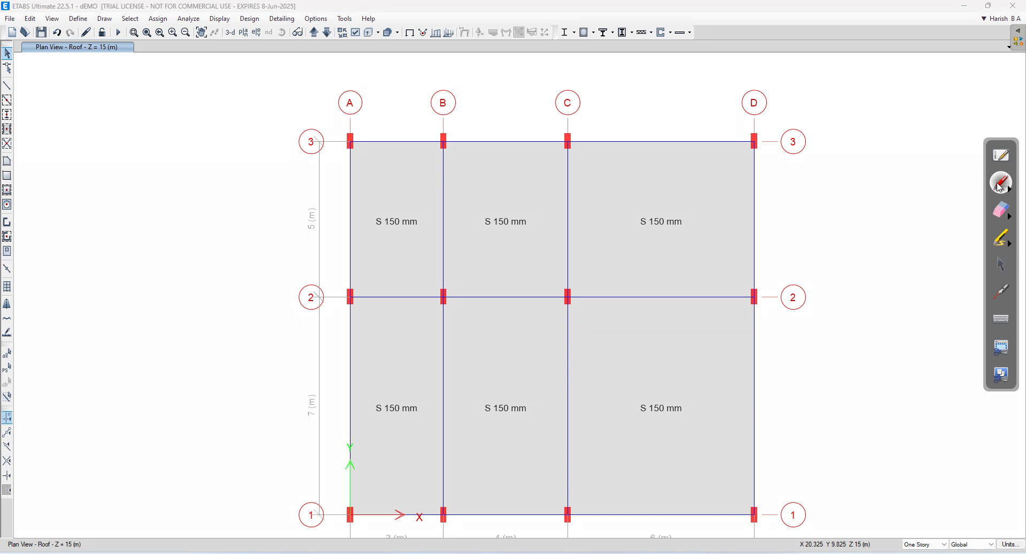
mouse_move(860, 139)
left_mouse_down()
mouse_move(891, 129)
mouse_move(898, 140)
mouse_move(848, 172)
left_mouse_up()
mouse_move(899, 152)
left_mouse_down()
mouse_move(907, 144)
mouse_move(912, 160)
left_mouse_up()
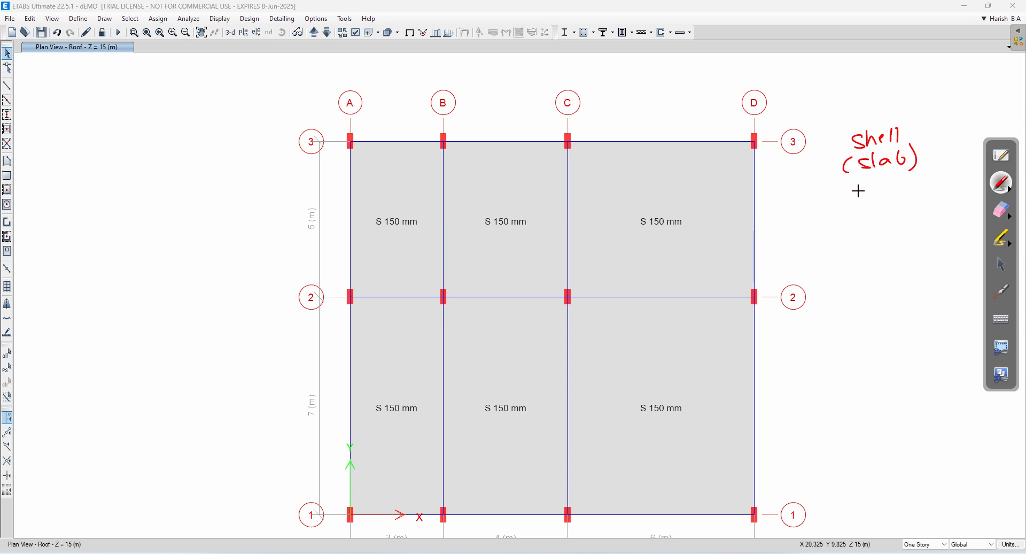
mouse_move(872, 185)
left_mouse_down()
mouse_move(877, 197)
mouse_move(897, 198)
mouse_move(913, 180)
left_mouse_up()
mouse_move(916, 177)
left_mouse_down()
mouse_move(923, 169)
mouse_move(935, 179)
left_mouse_up()
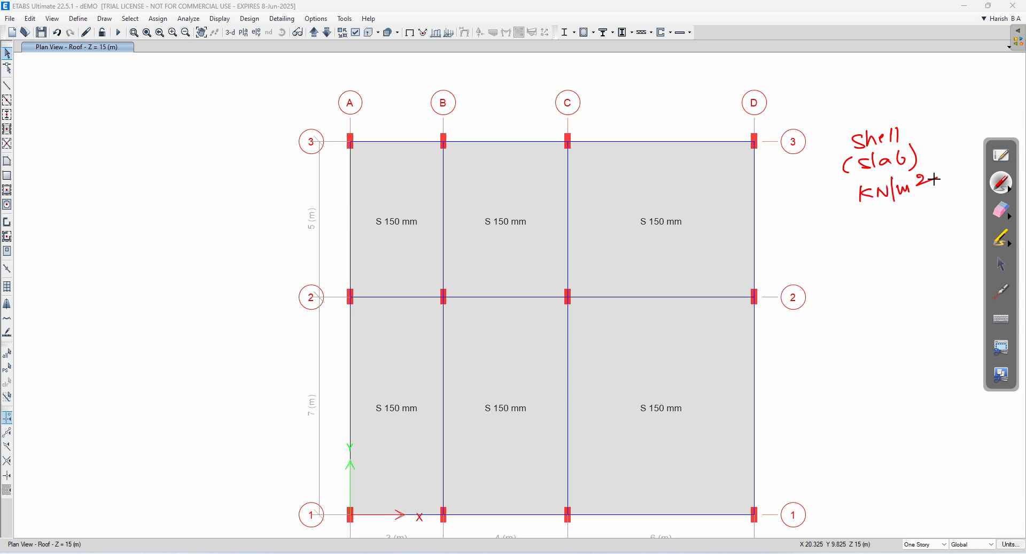
- Handwrite "Frame (Beams & Columns)" with kN/m below the shell note and star both units
mouse_move(862, 252)
left_mouse_down()
mouse_move(862, 271)
mouse_move(877, 252)
left_mouse_up()
left_click_drag(862, 261, 934, 249)
mouse_move(863, 280)
left_mouse_down()
mouse_move(860, 297)
mouse_move(876, 296)
left_mouse_up()
mouse_move(876, 283)
left_mouse_down()
mouse_move(942, 286)
mouse_move(894, 315)
mouse_move(902, 322)
mouse_move(893, 345)
mouse_move(943, 314)
left_mouse_up()
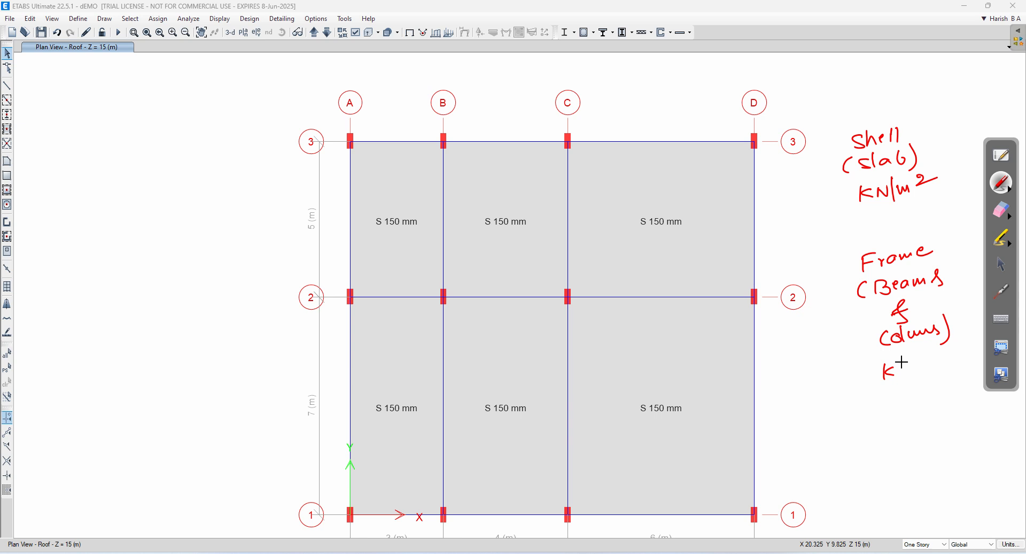
left_click_drag(914, 357, 910, 385)
left_click_drag(831, 205, 832, 194)
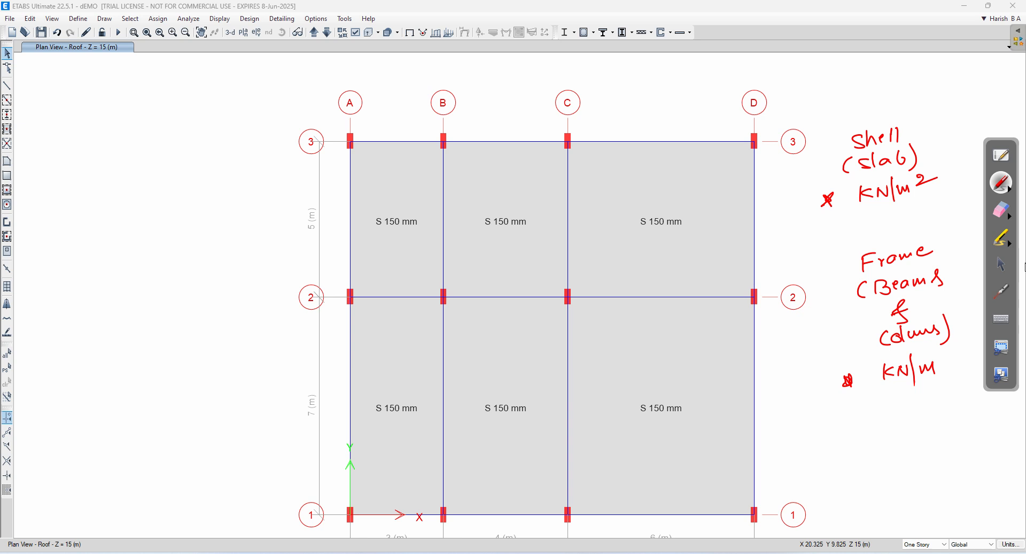
- Erase the shell and frame unit notes and return to the normal pointer
left_click(1000, 211)
mouse_move(882, 150)
left_mouse_down()
mouse_move(848, 156)
mouse_move(827, 236)
mouse_move(857, 292)
mouse_move(946, 308)
mouse_move(962, 342)
left_mouse_up()
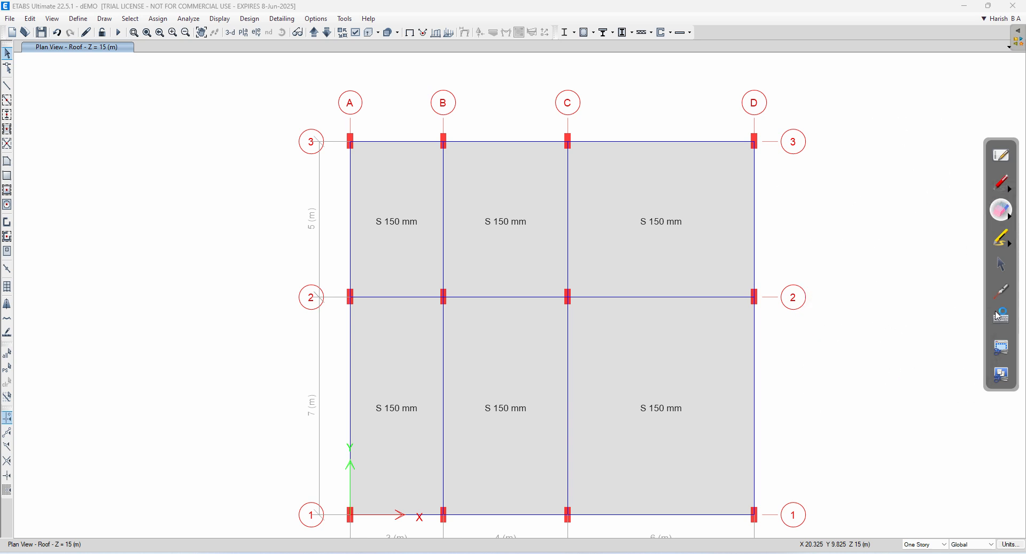
left_click(1001, 264)
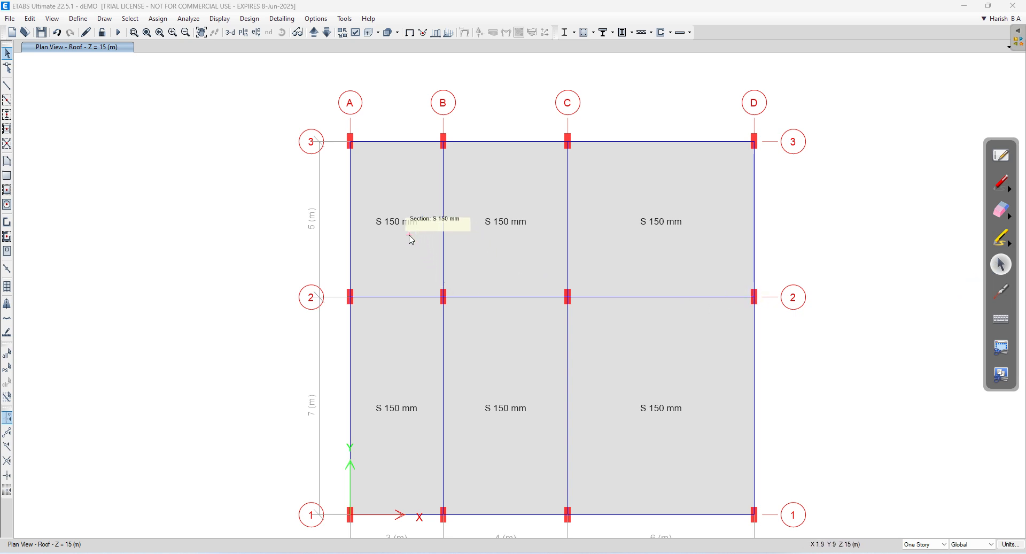
- Assign a uniform Dead load of 2 kN/m² in the Gravity direction to the three roof slabs between grids 2 and 3, replacing existing loads
left_click(403, 198)
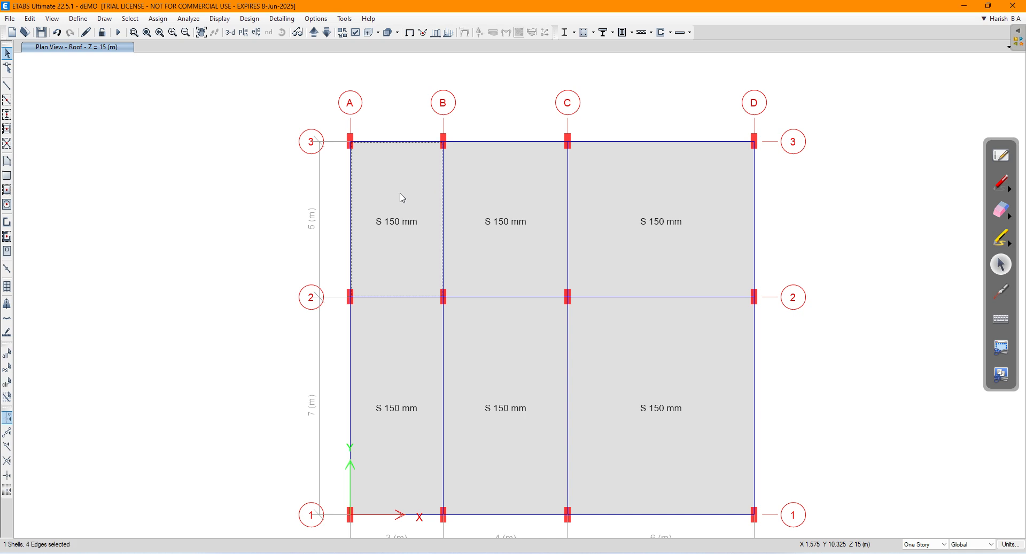
left_click(490, 203)
left_click(616, 201)
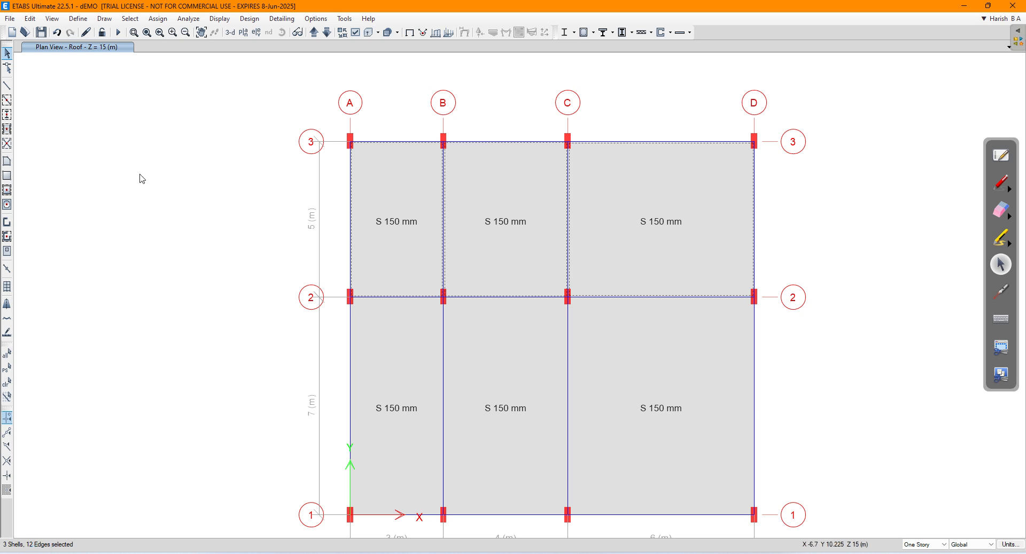
left_click(156, 19)
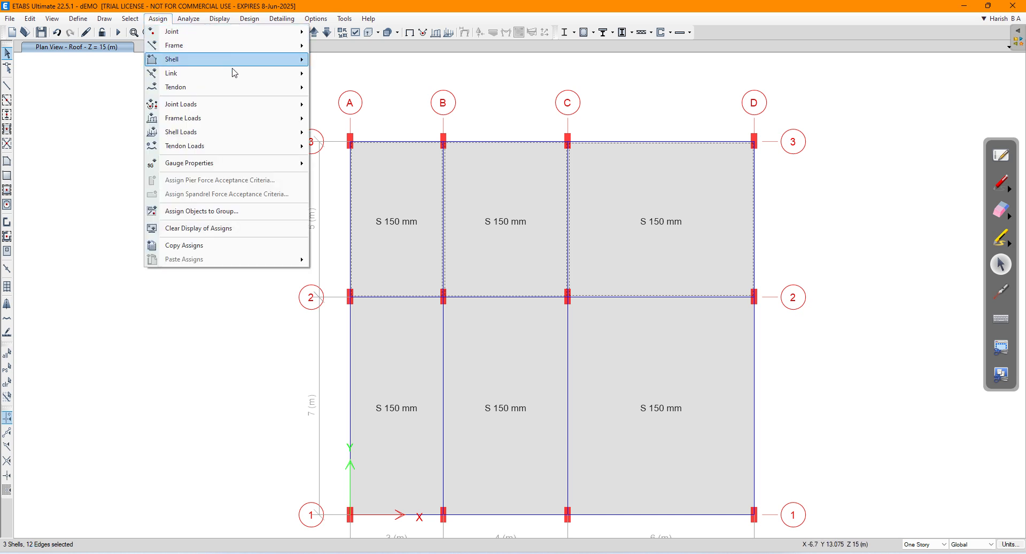
mouse_move(247, 136)
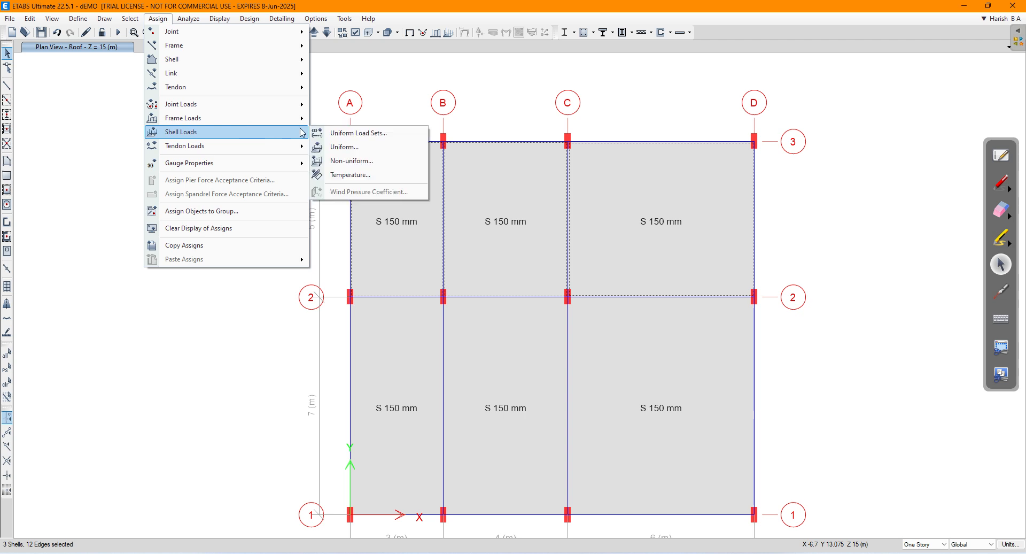
left_click(375, 149)
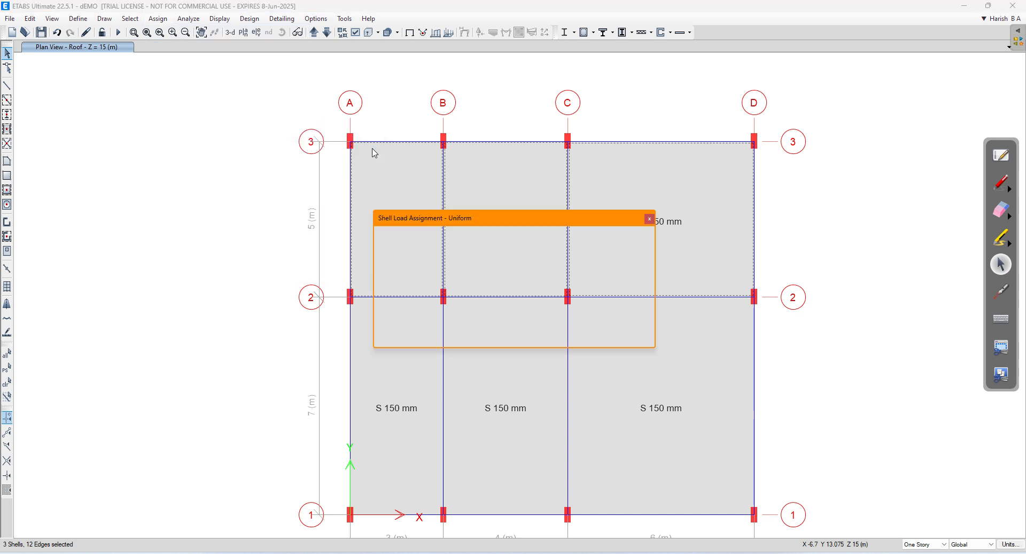
left_click_drag(486, 223, 164, 107)
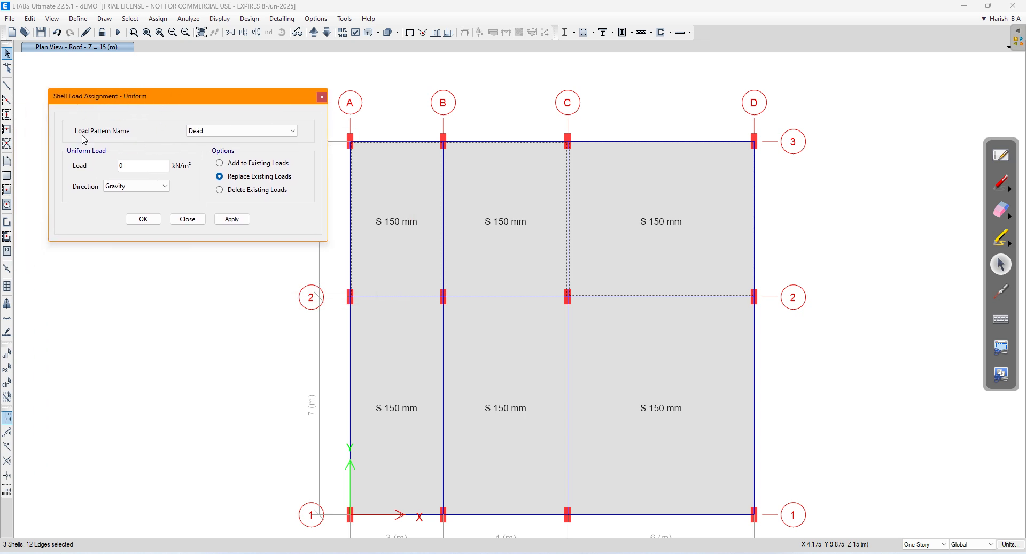
left_click(224, 131)
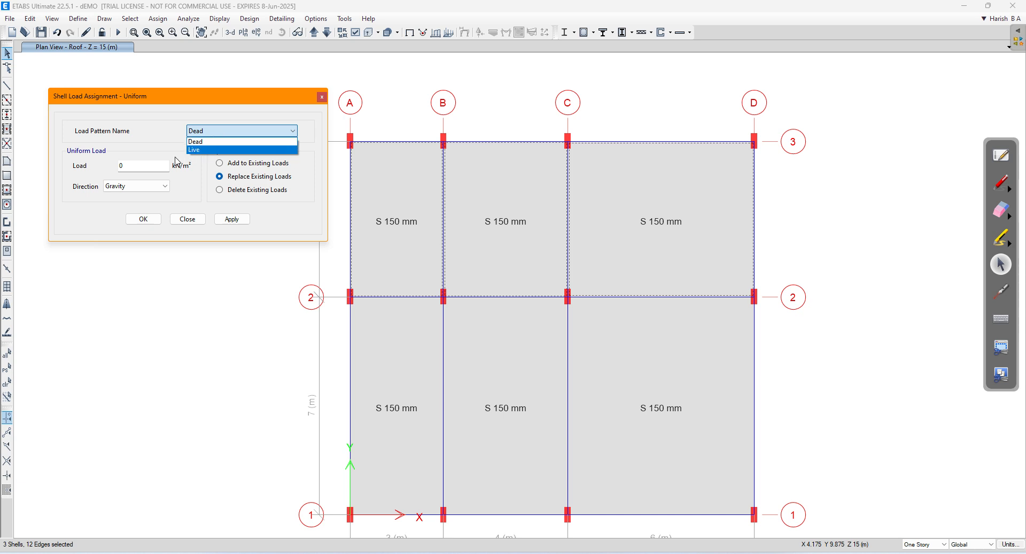
left_click(112, 187)
left_click(128, 186)
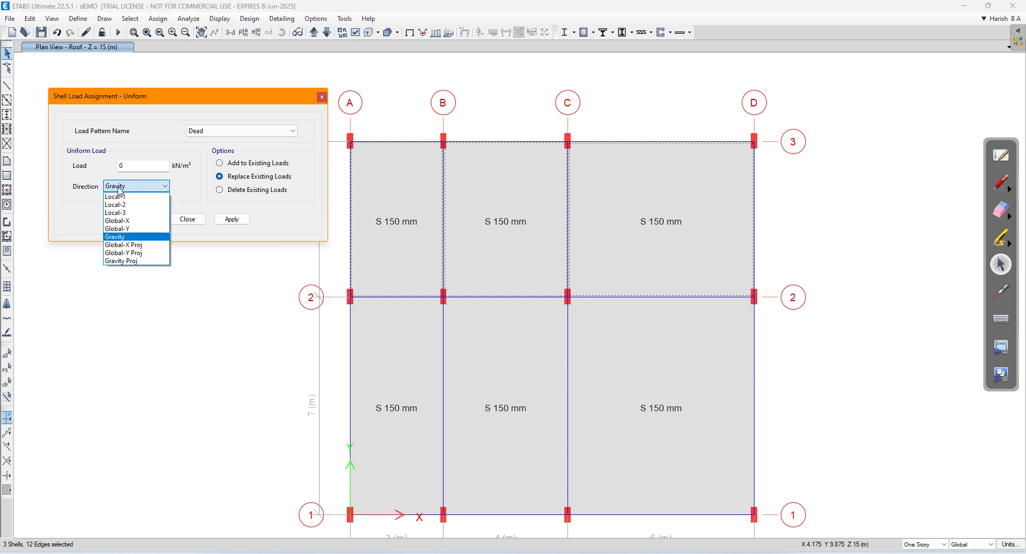
left_click(127, 237)
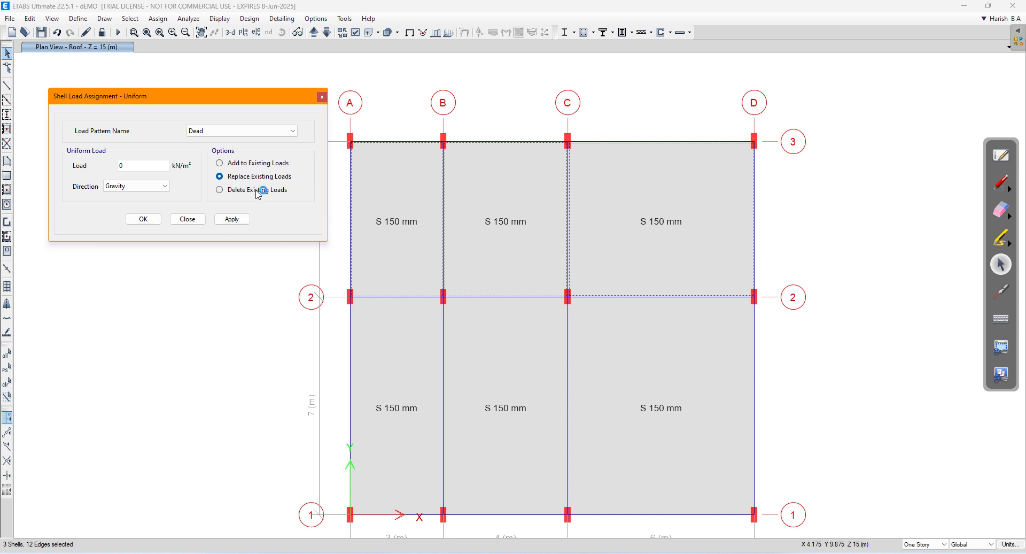
left_click(129, 164)
type("2")
left_click(230, 219)
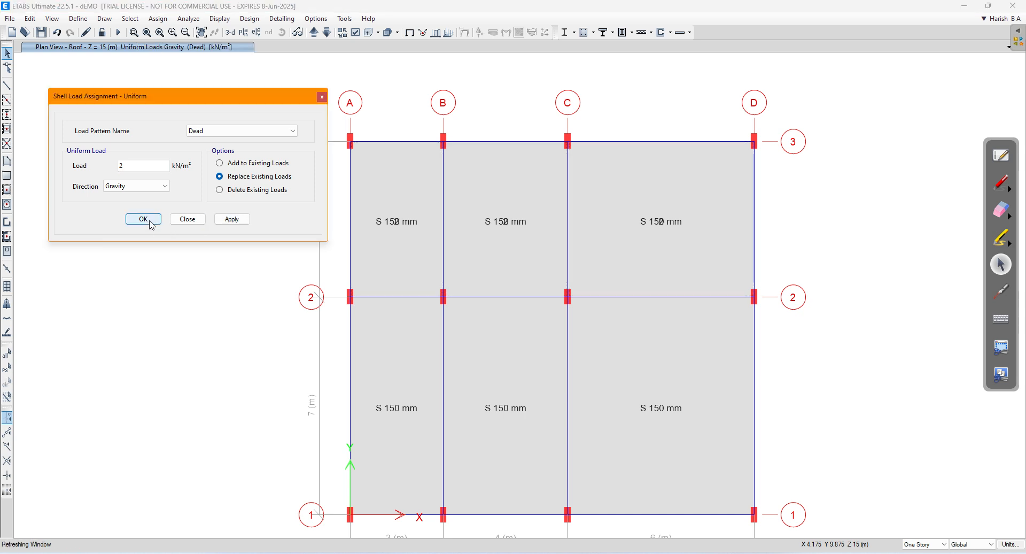
left_click(150, 223)
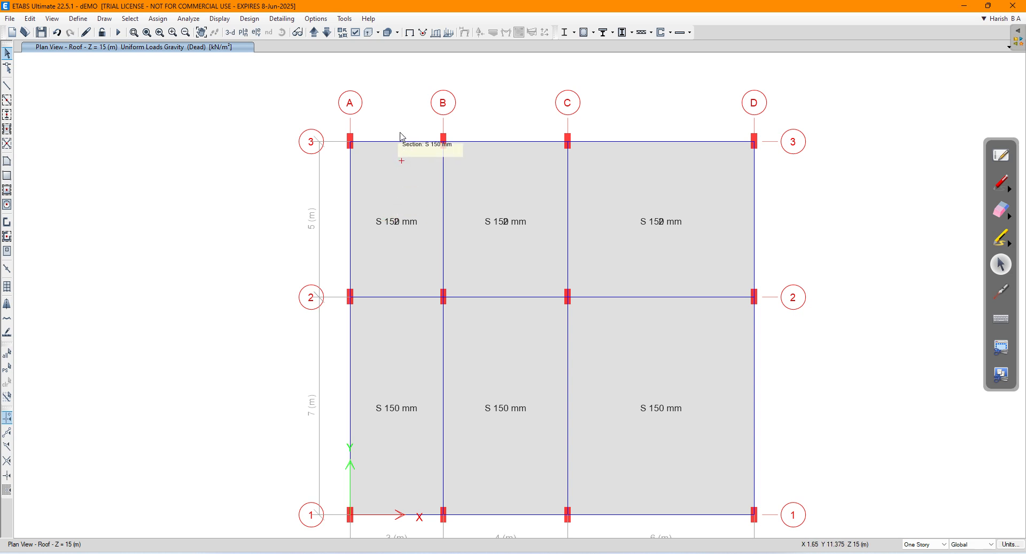
- Hide the shell section labels in the roof plan's view options so only the load values show on the slabs
left_click(355, 32)
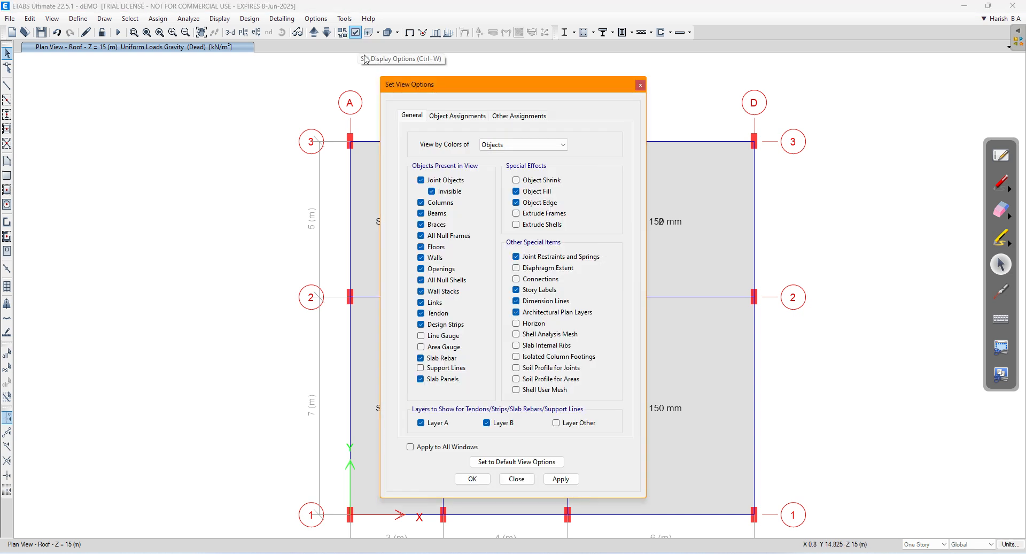
left_click(444, 118)
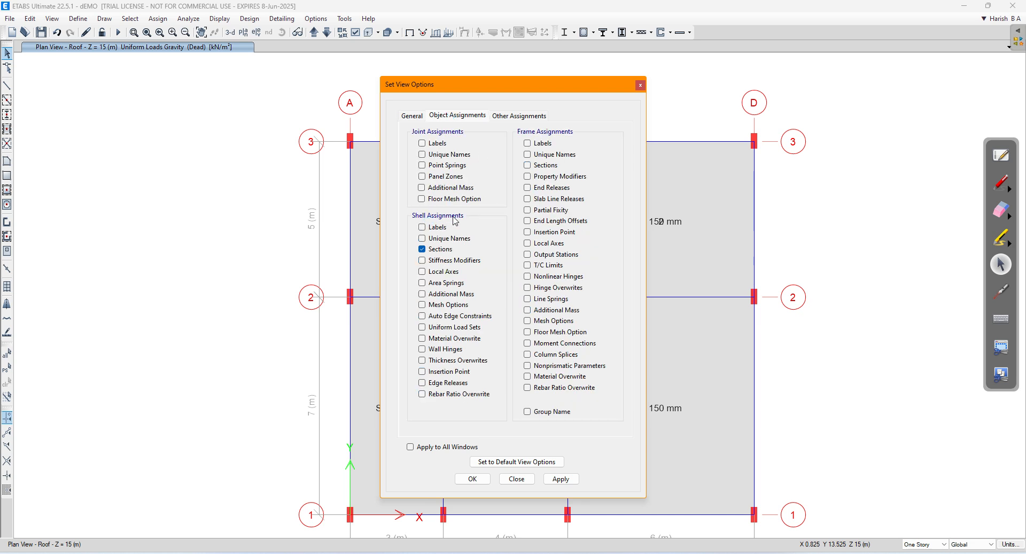
left_click(431, 253)
left_click(561, 478)
left_click(474, 478)
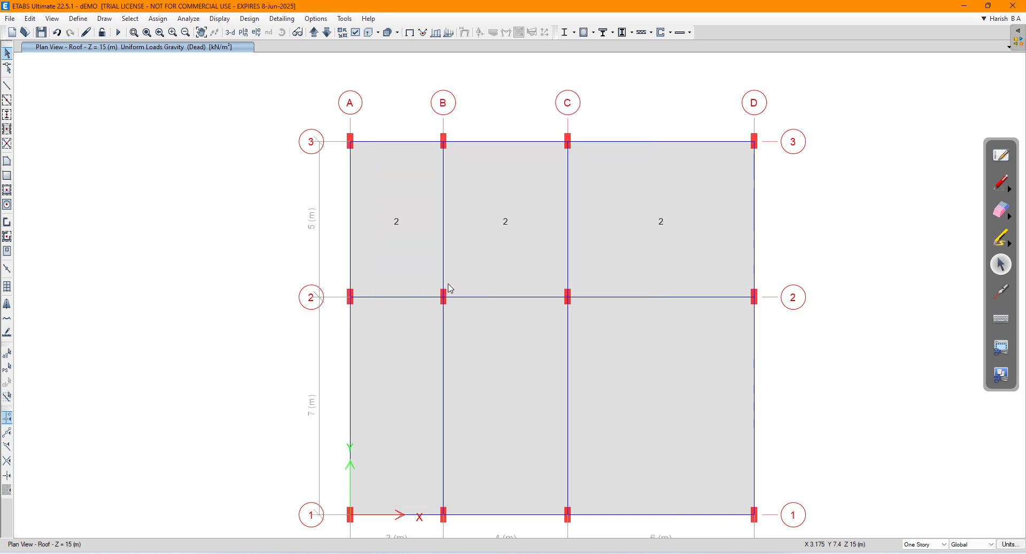
- Draw red check marks at the three slab load values and handwrite "KN/m2" and "DL" on the slab between grids C and D
left_click(1003, 181)
left_click_drag(409, 208, 437, 192)
left_click_drag(506, 202, 544, 197)
left_click_drag(691, 194, 695, 193)
mouse_move(678, 212)
left_mouse_down()
mouse_move(686, 221)
mouse_move(700, 210)
left_mouse_up()
mouse_move(705, 201)
left_mouse_down()
mouse_move(703, 226)
mouse_move(721, 215)
left_mouse_up()
left_click_drag(728, 201, 747, 200)
mouse_move(687, 243)
left_mouse_down()
mouse_move(687, 251)
mouse_move(720, 246)
left_mouse_up()
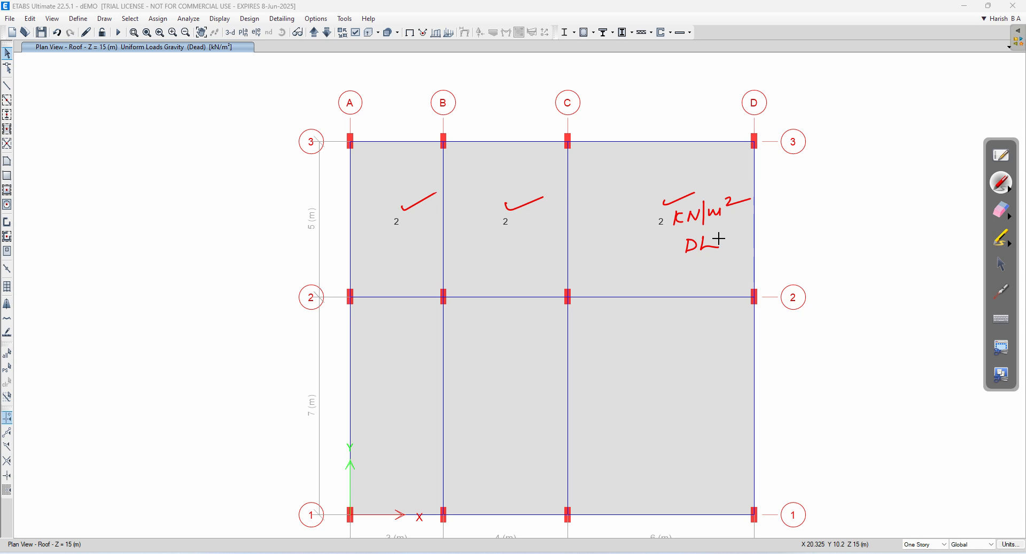
- Erase the check marks and the load note from the roof plan and return to the normal pointer
left_click(1001, 210)
mouse_move(917, 224)
left_mouse_down()
mouse_move(724, 245)
mouse_move(690, 206)
mouse_move(441, 205)
mouse_move(556, 219)
left_mouse_up()
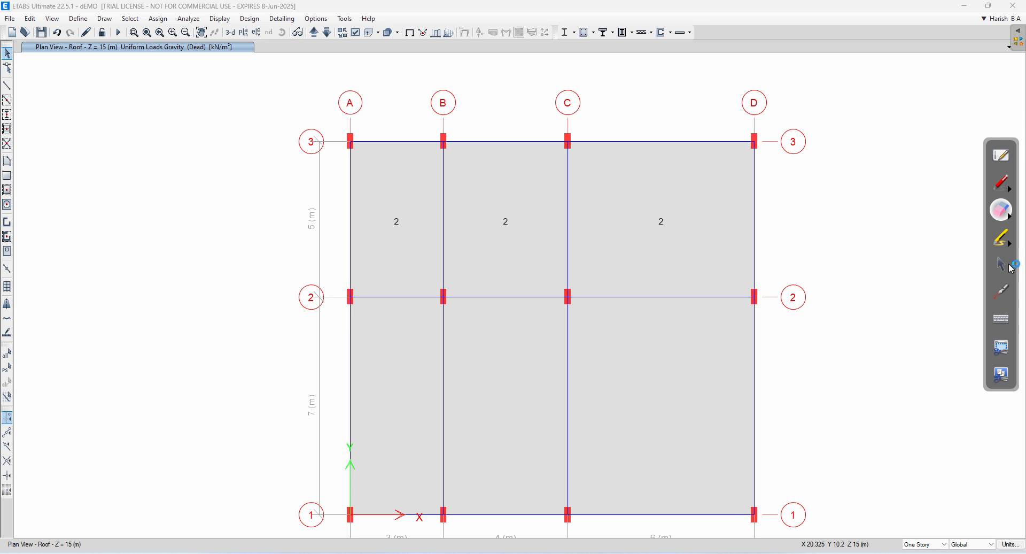
left_click(1001, 264)
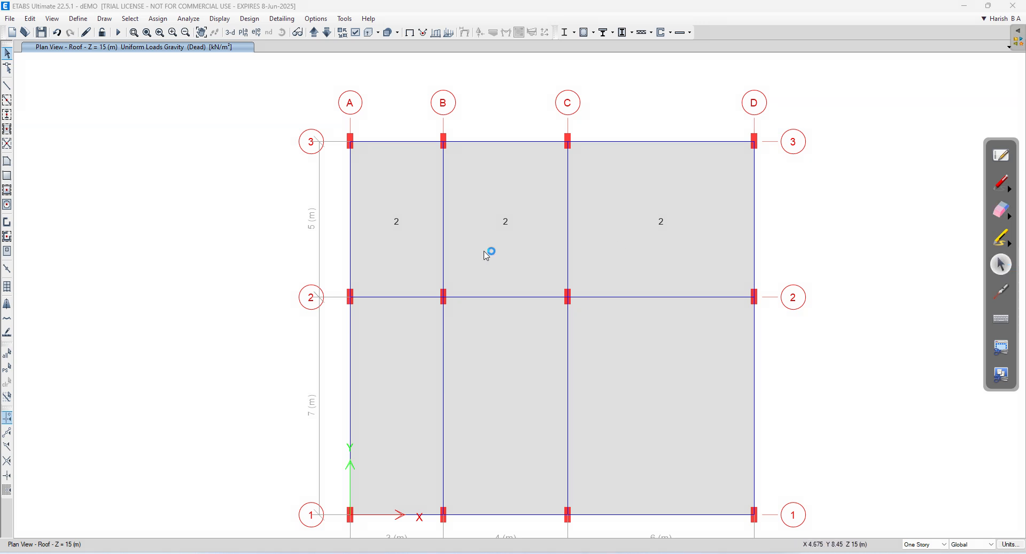
- Delete the existing uniform Dead loads from the three roof slabs between grids 2 and 3
left_click(416, 223)
left_click(557, 246)
left_click(647, 236)
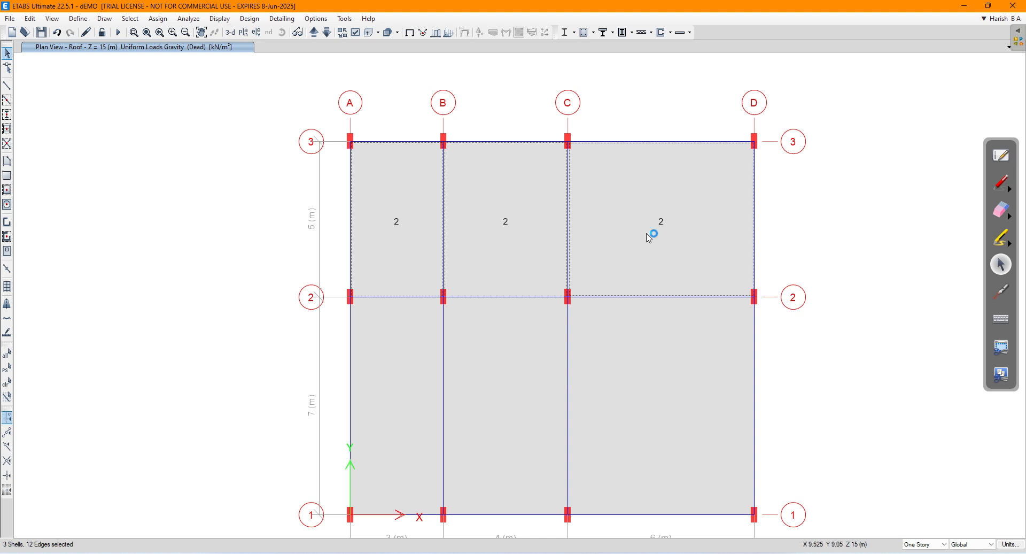
left_click(154, 19)
mouse_move(197, 137)
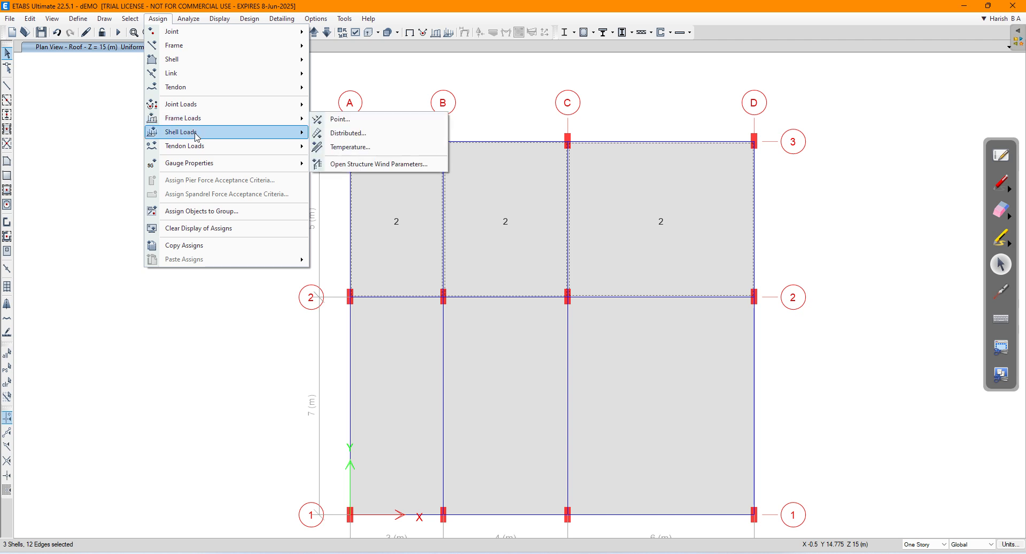
left_click(381, 151)
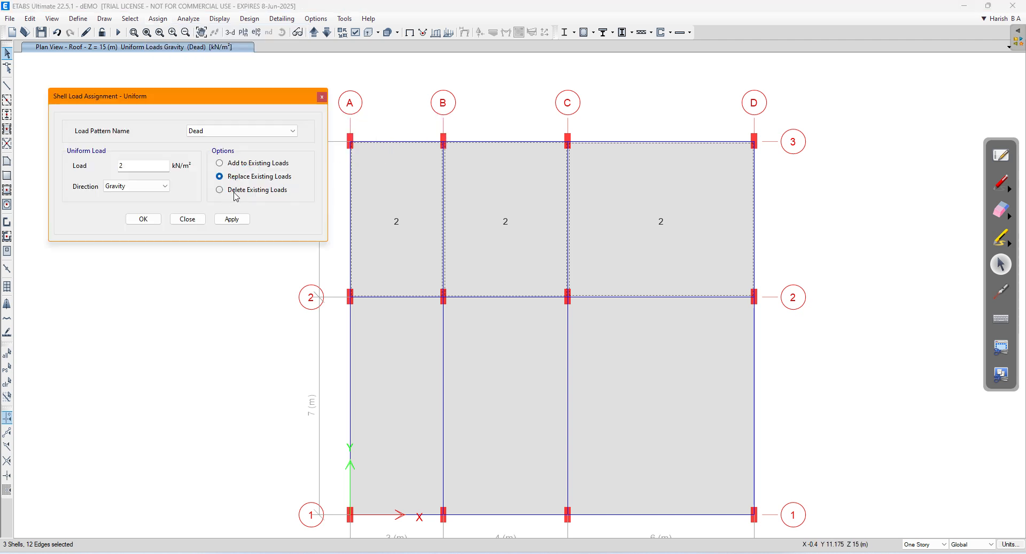
left_click(267, 131)
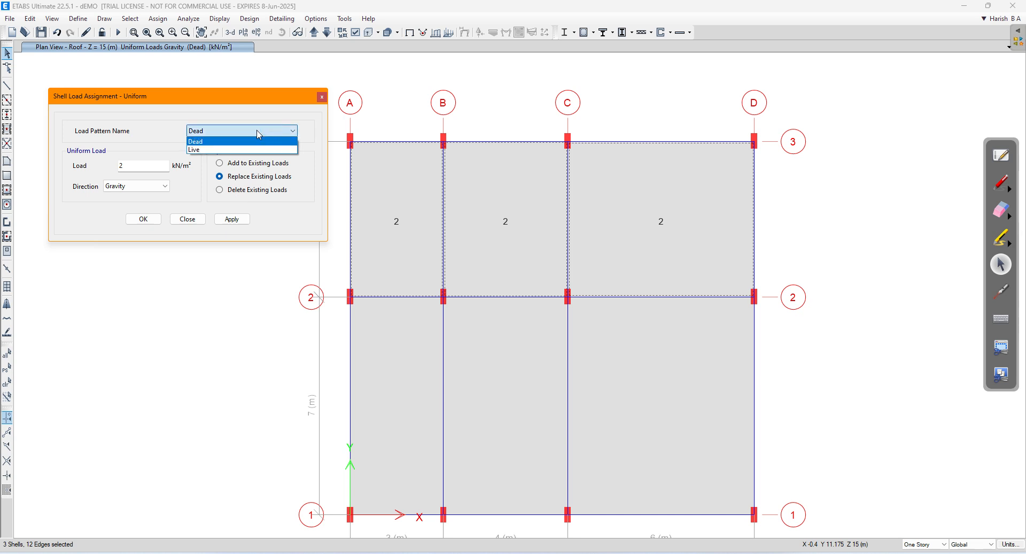
left_click(260, 134)
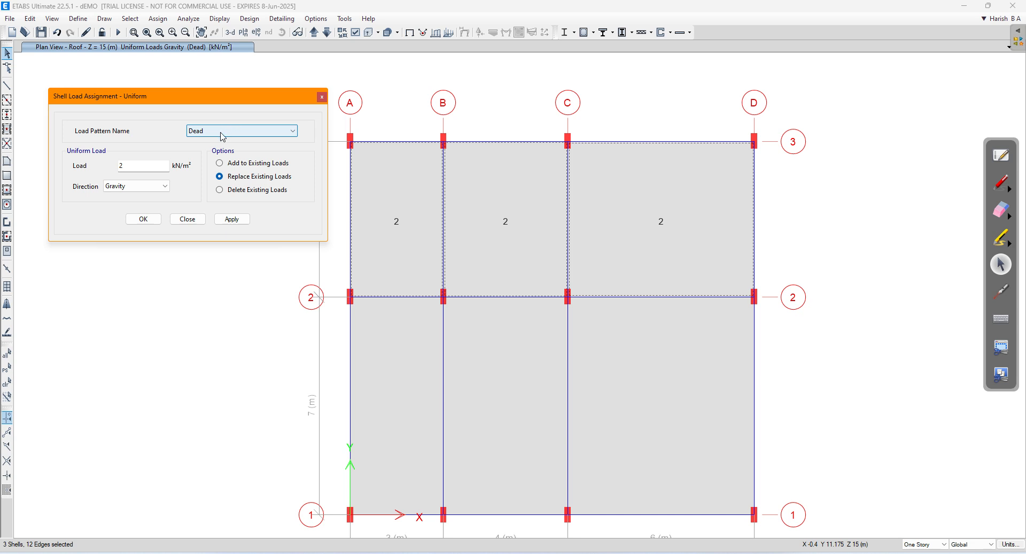
left_click(241, 192)
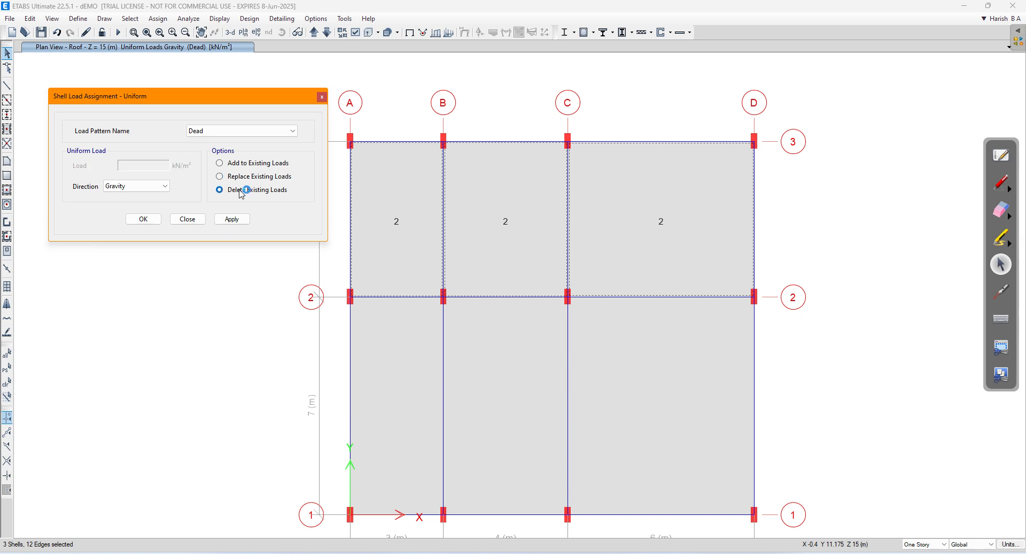
left_click(233, 219)
left_click(143, 219)
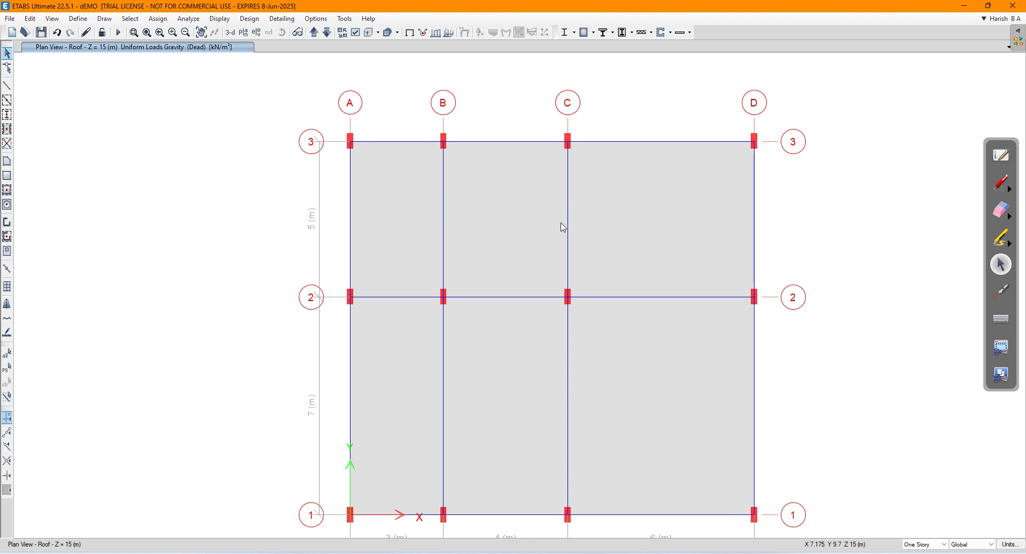
- Inspect the assigned loads in the slab information of the roof slab between grids A–B and 2–3
left_click(389, 193)
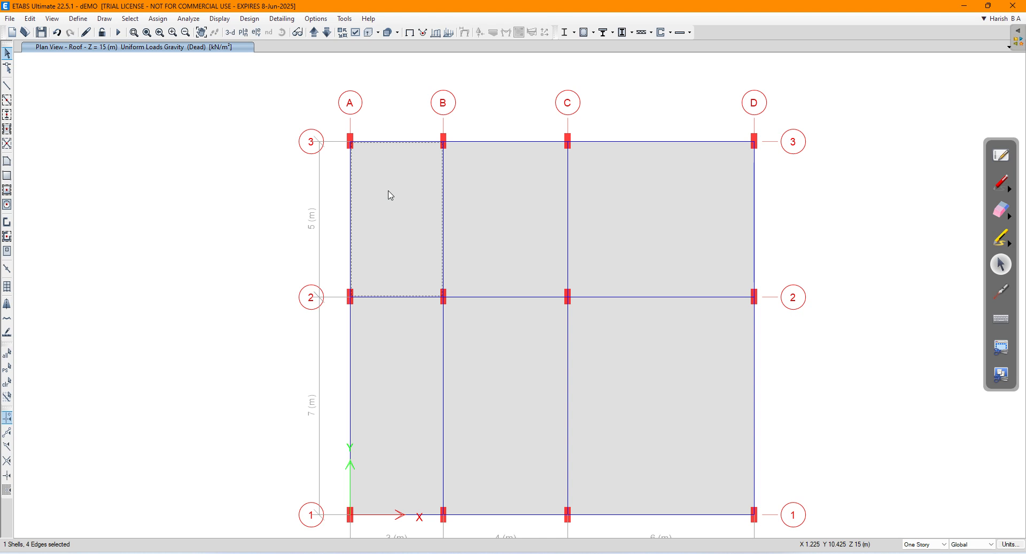
right_click(391, 194)
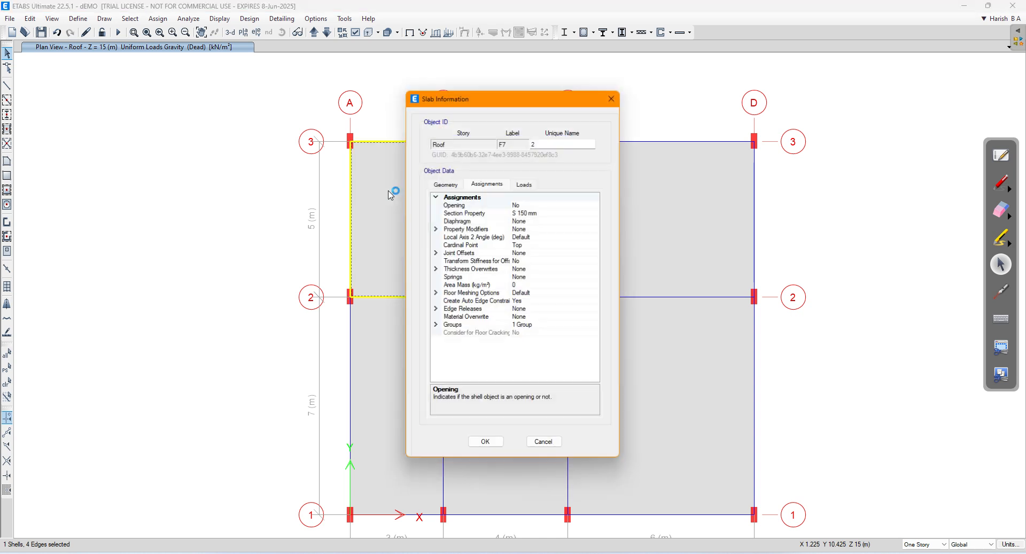
left_click(525, 184)
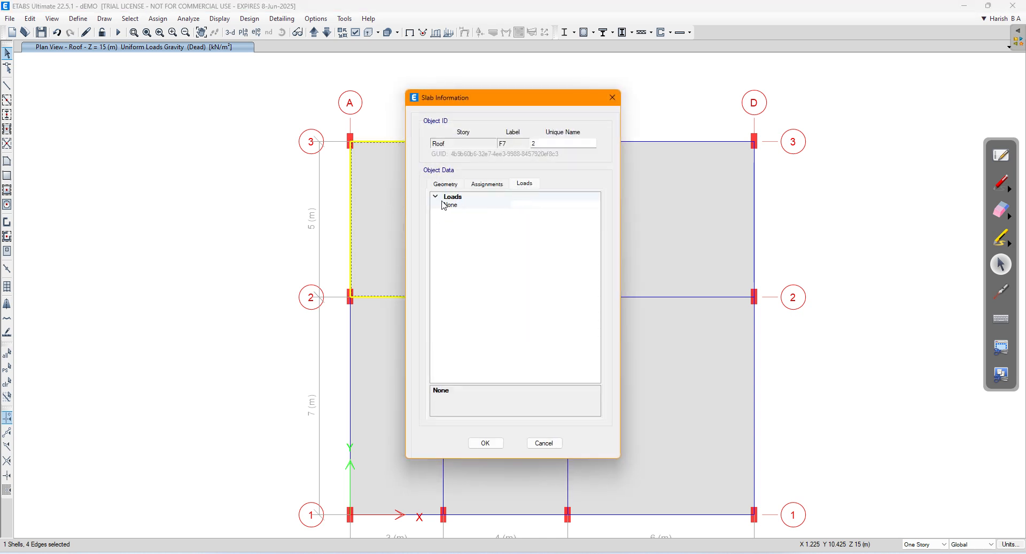
- Assign a uniform Dead load of 2 kN/m² in the gravity direction to the three roof slabs between grids 2 and 3
left_click(544, 443)
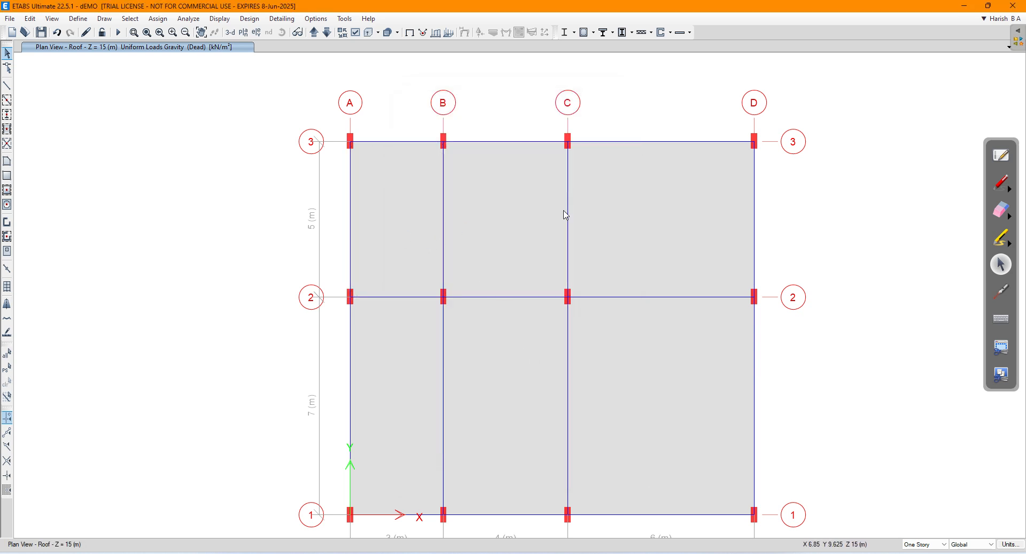
left_click(417, 217)
left_click(497, 223)
left_click(620, 227)
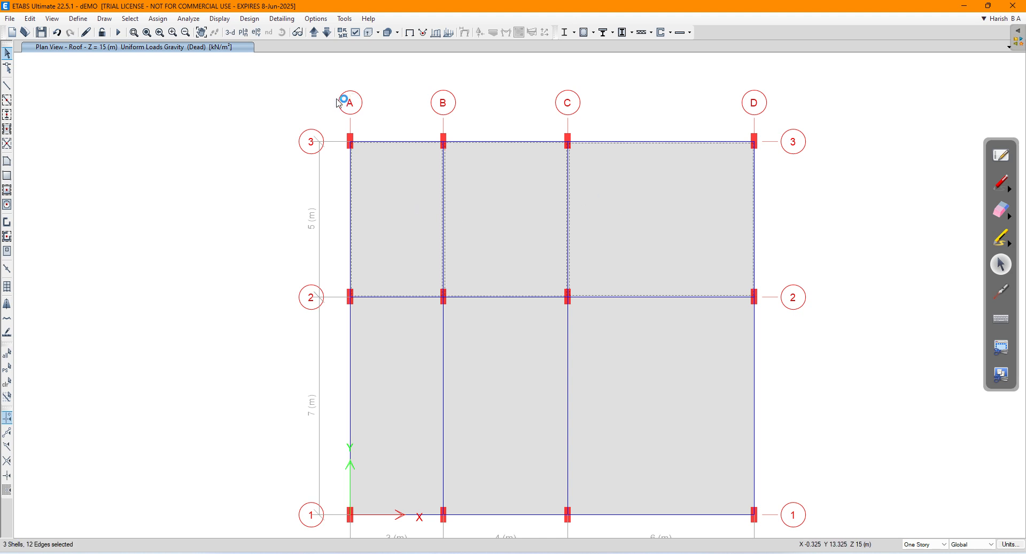
left_click(158, 18)
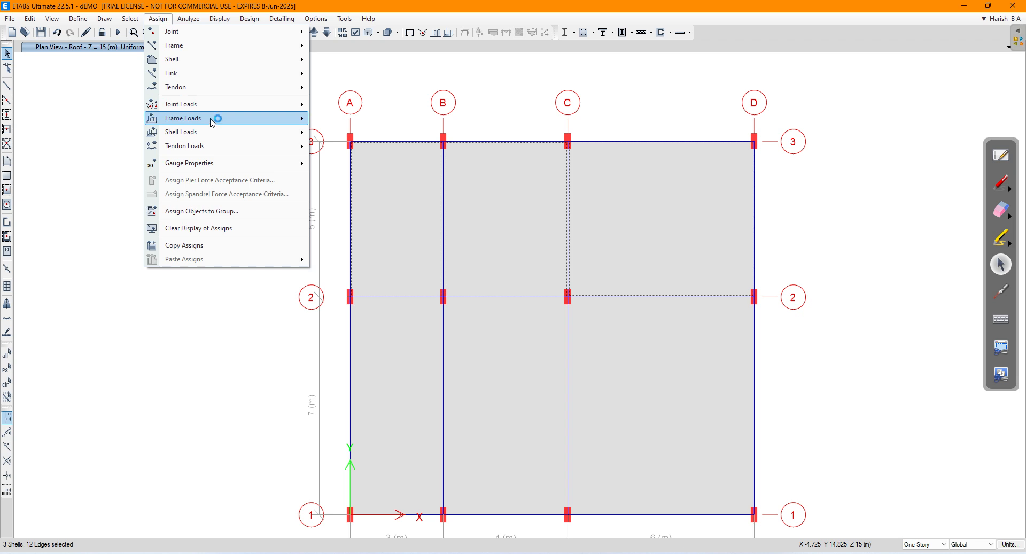
mouse_move(230, 118)
mouse_move(270, 133)
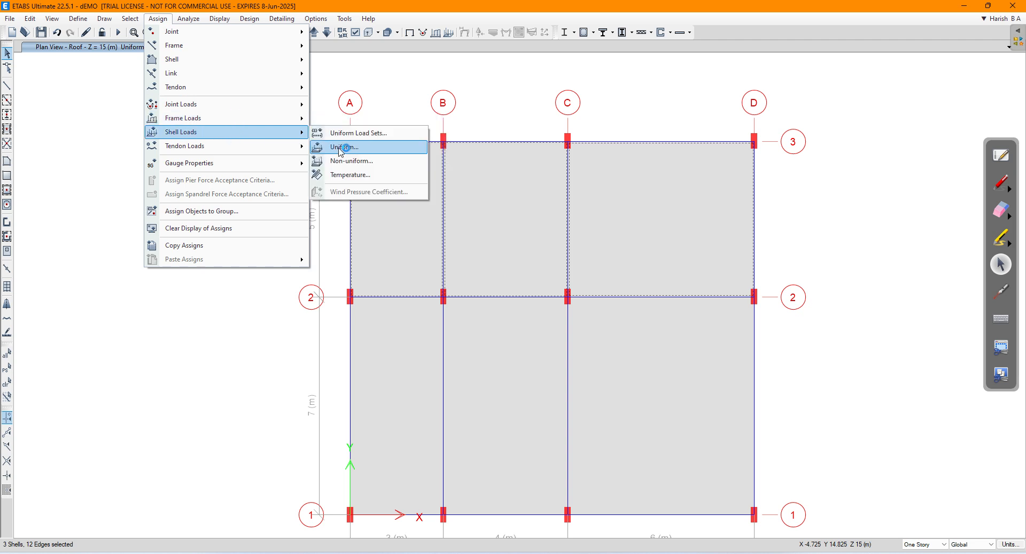
left_click(353, 146)
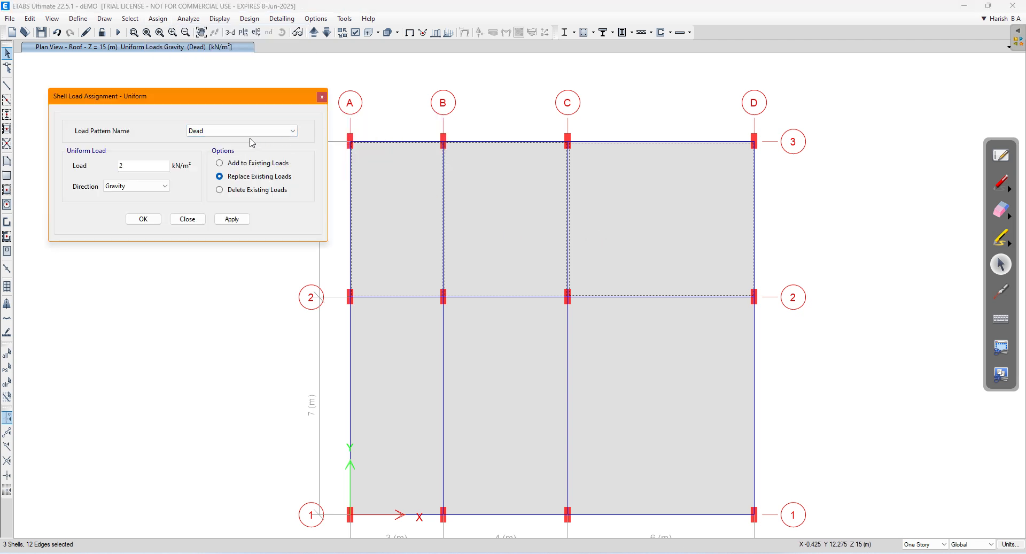
left_click(231, 219)
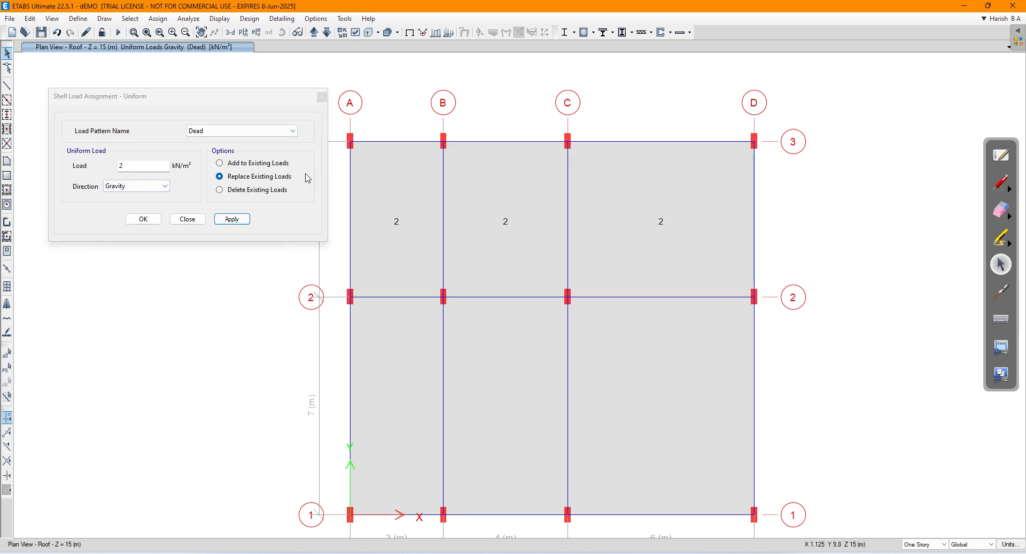
- Assign a uniform Live load of 1.5 kN/m² to the three roof slabs between grids 2 and 3, using Add to Existing Loads
left_click(405, 206)
left_click(509, 211)
left_click(629, 210)
left_click(289, 130)
left_click(238, 152)
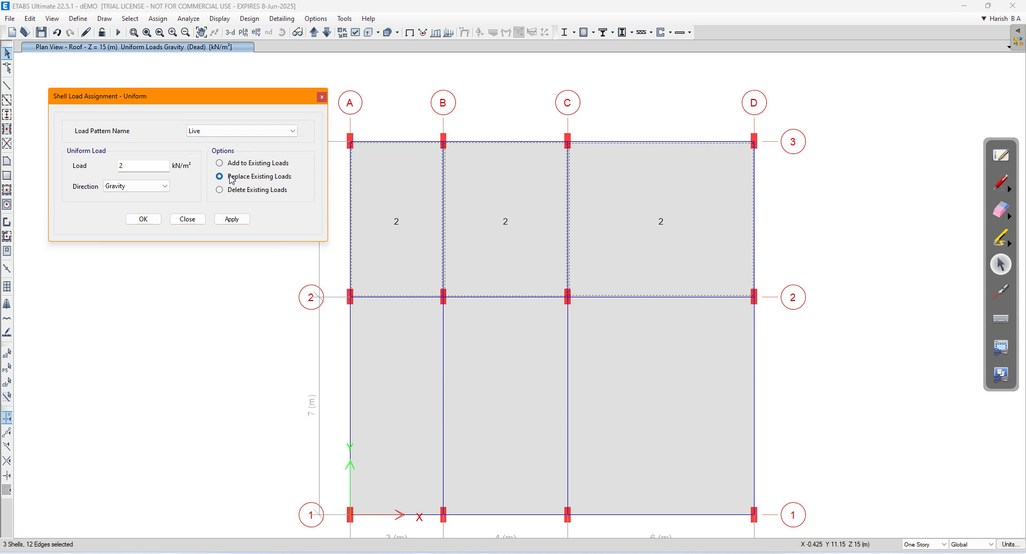
left_click(240, 163)
left_click_drag(167, 166, 87, 161)
left_click(231, 219)
left_click(187, 219)
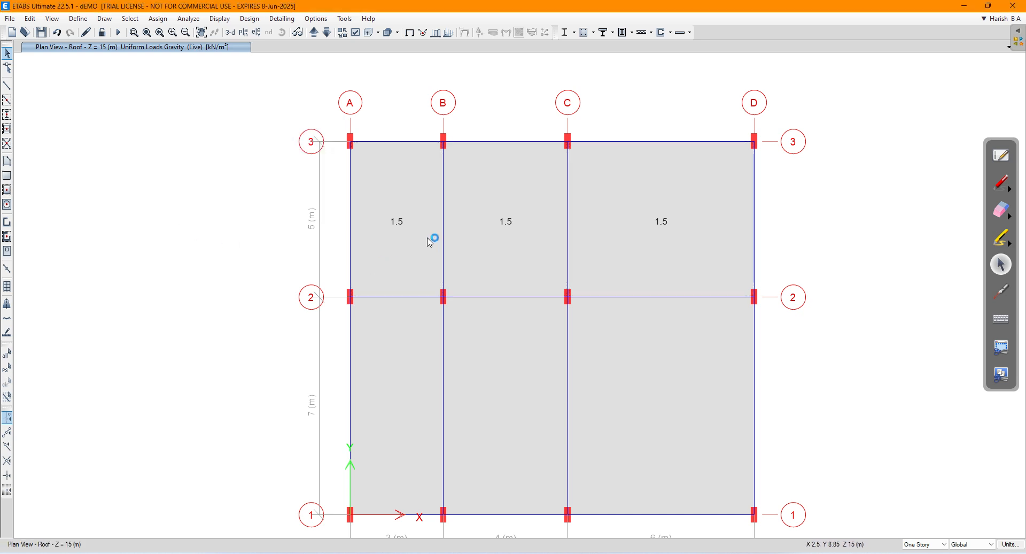
- Check the Dead and Live load entries in the slab information of the roof slab between grids A-B and 2-3
left_click(401, 196)
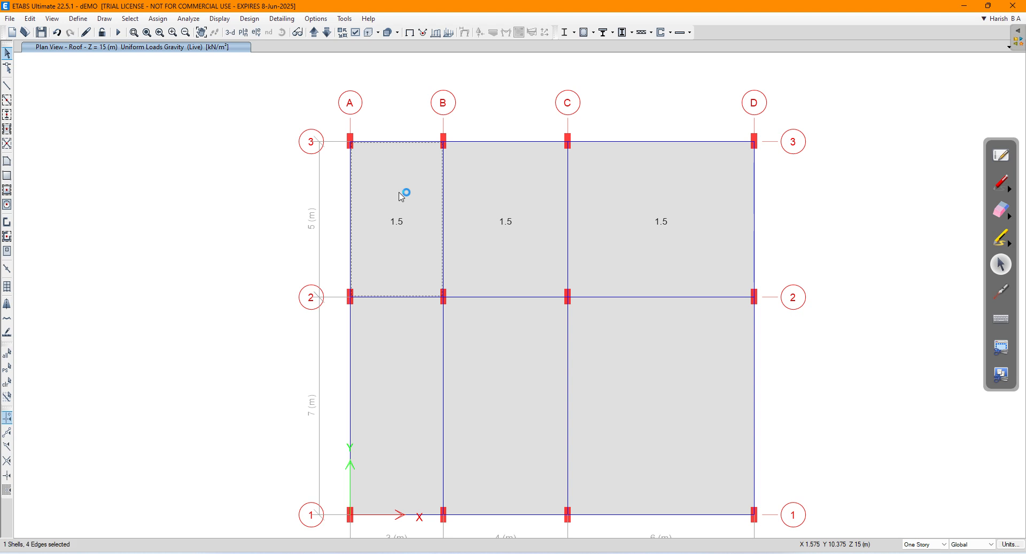
right_click(402, 197)
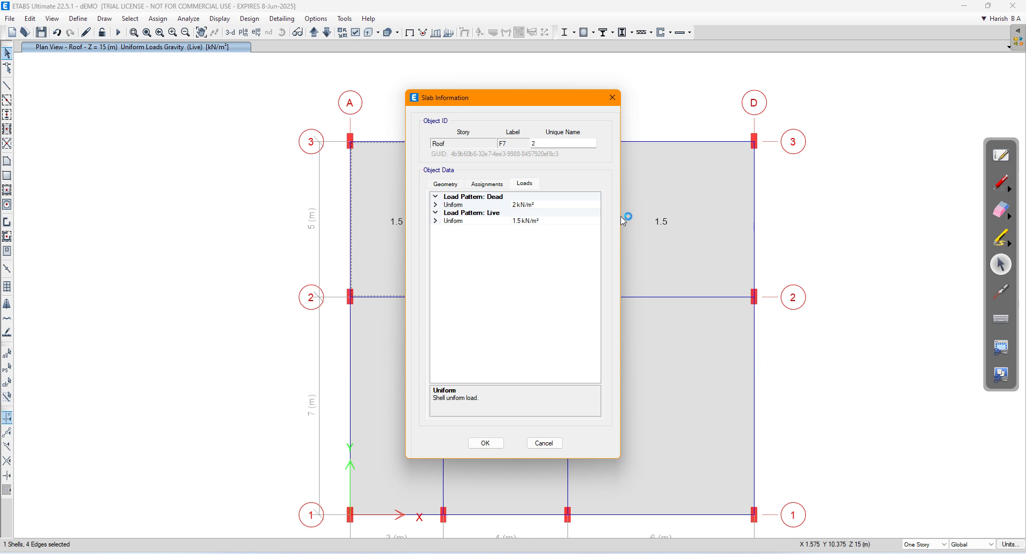
left_click(1002, 184)
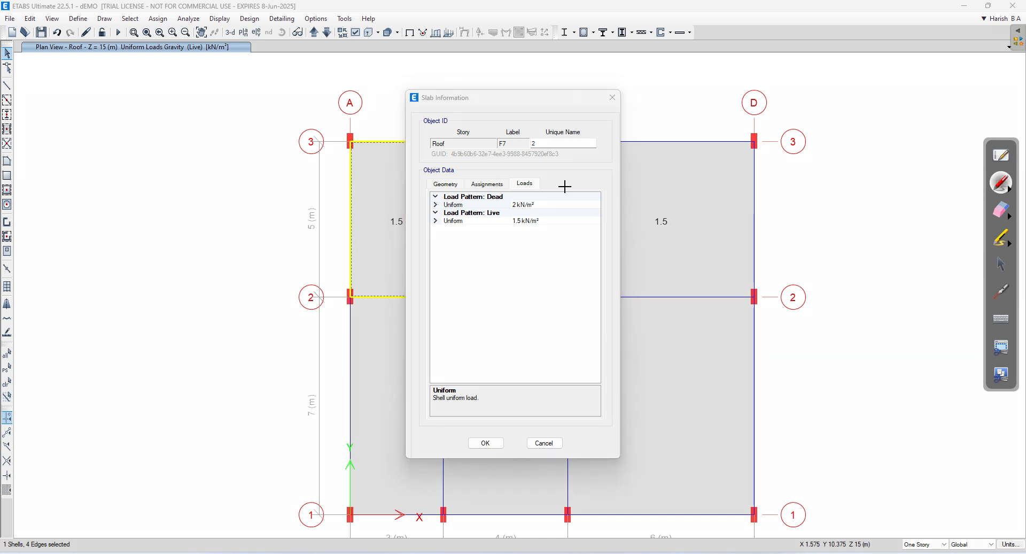
mouse_move(506, 195)
left_mouse_down()
mouse_move(532, 185)
mouse_move(567, 198)
left_mouse_up()
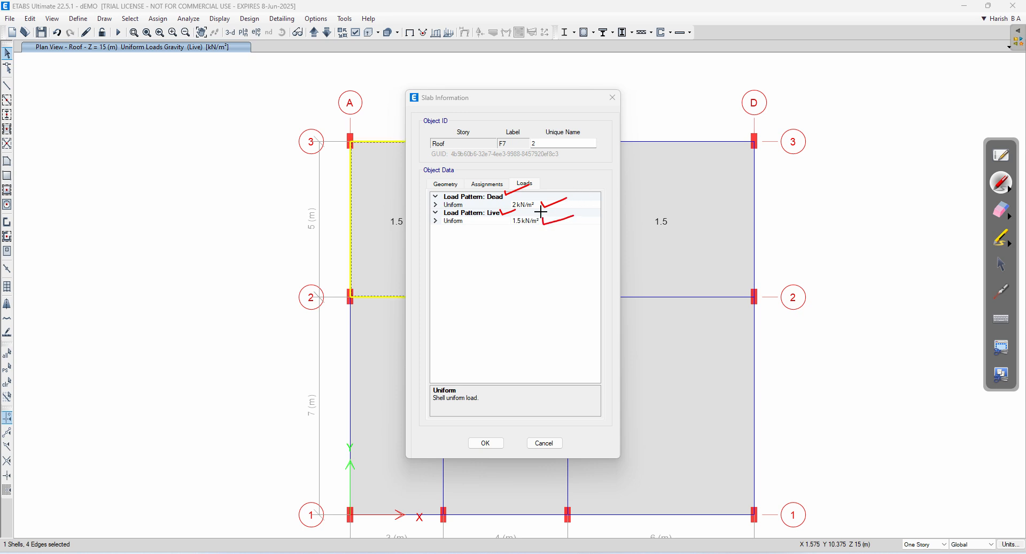
left_click(1002, 210)
left_click_drag(598, 209, 481, 200)
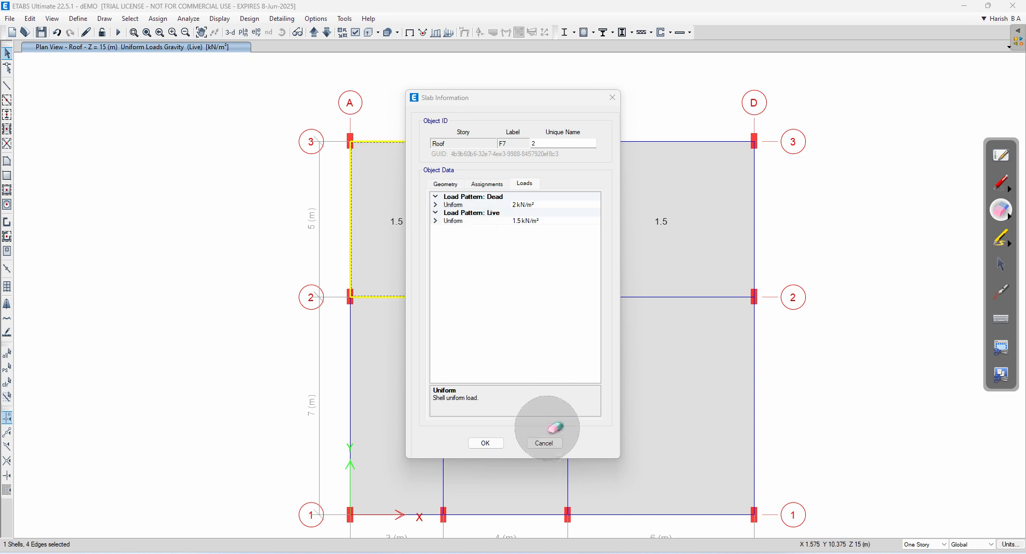
left_click(1002, 264)
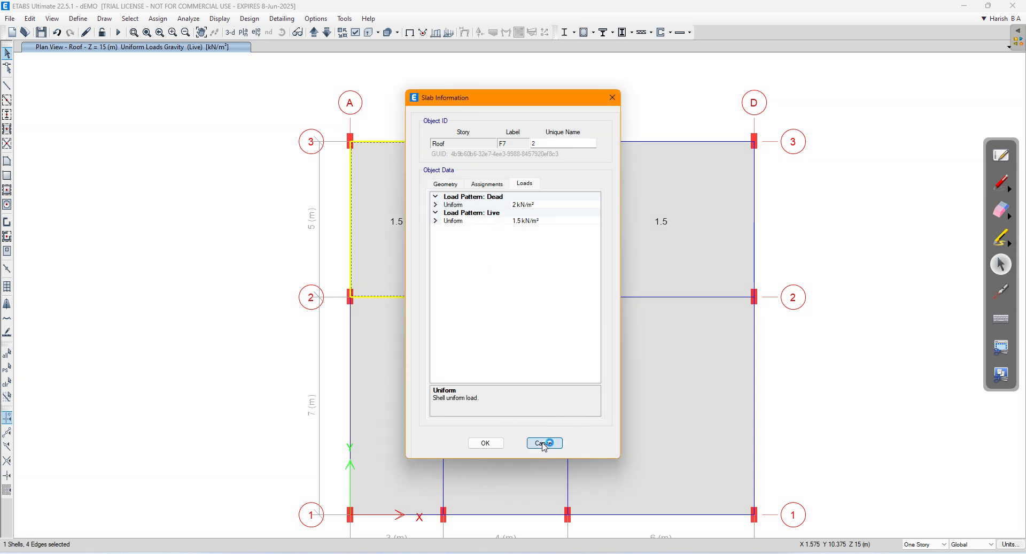
left_click(544, 443)
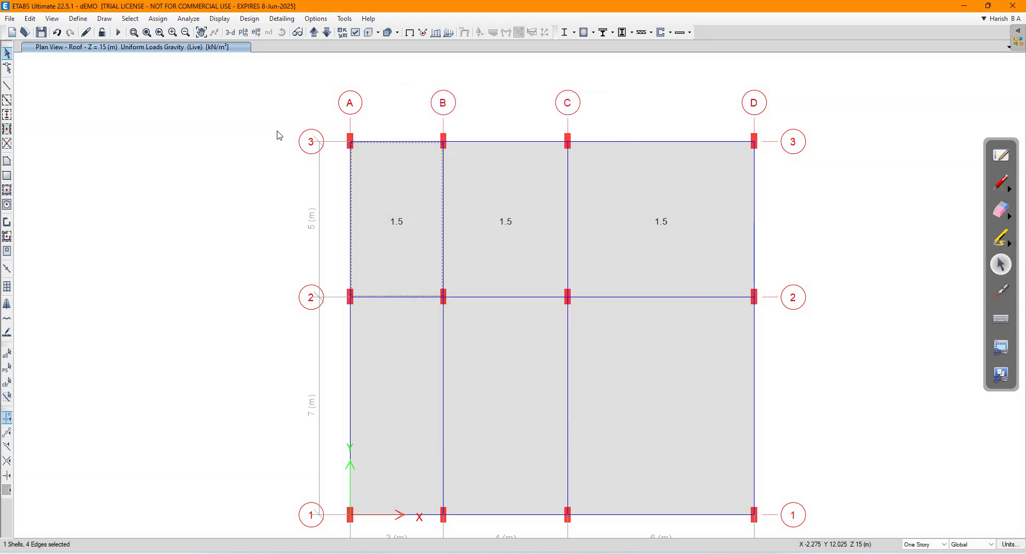
- Return the roof plan to the undeformed shape display and clear the slab selection
left_click(220, 18)
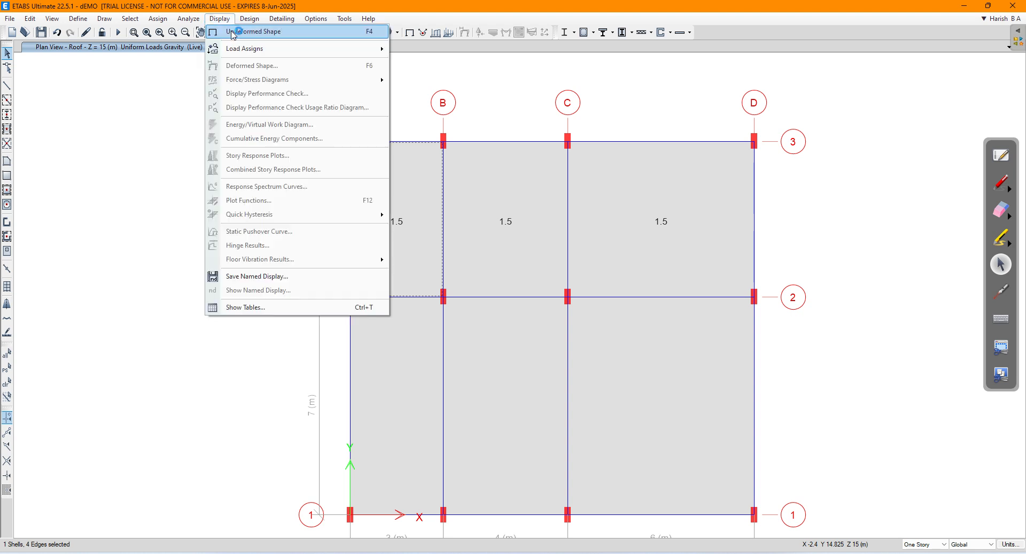
left_click(233, 32)
left_click(497, 210)
key("Escape")
middle_click_drag(492, 207, 438, 173)
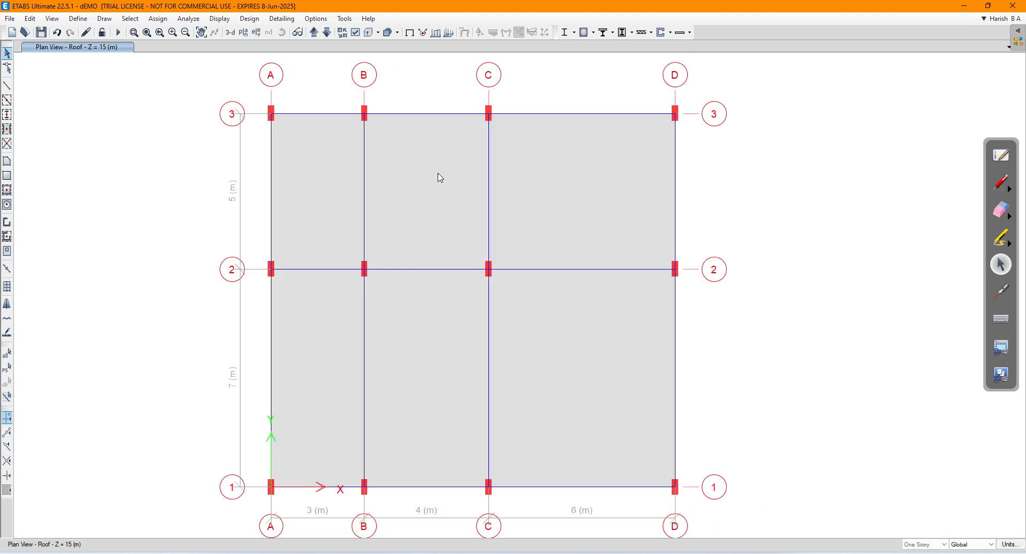
- Review the loads of the slab between grids A-B and 2-3 again from the undeformed plan, and close its information
left_click(320, 175)
right_click(321, 175)
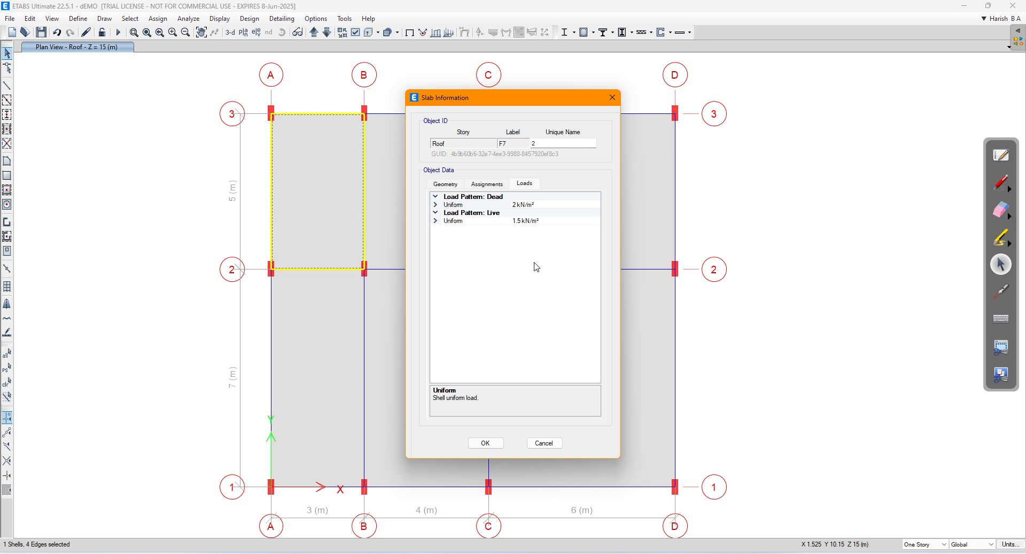
left_click(545, 443)
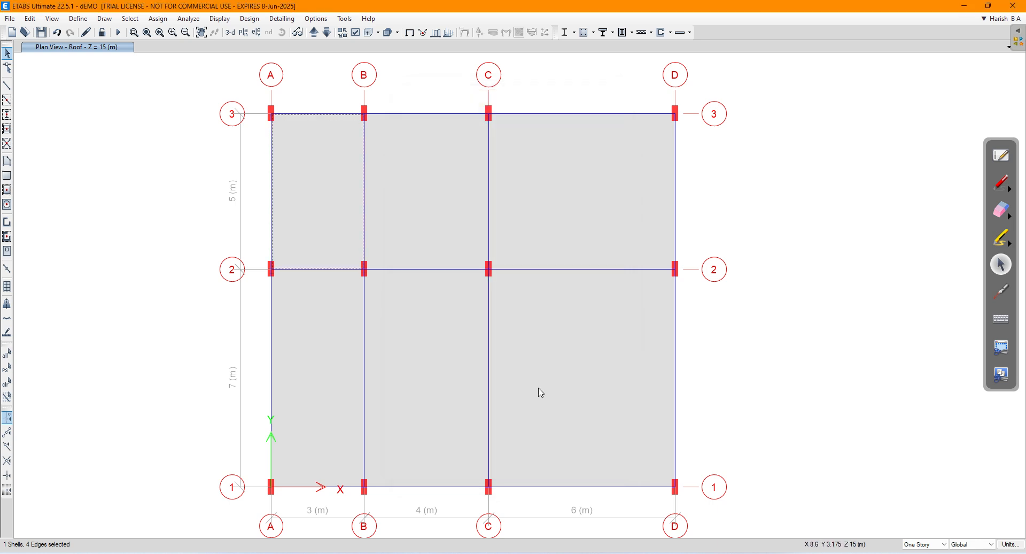
- Display the uniform gravity shell load values for the Dead load pattern on the roof plan
left_click(219, 18)
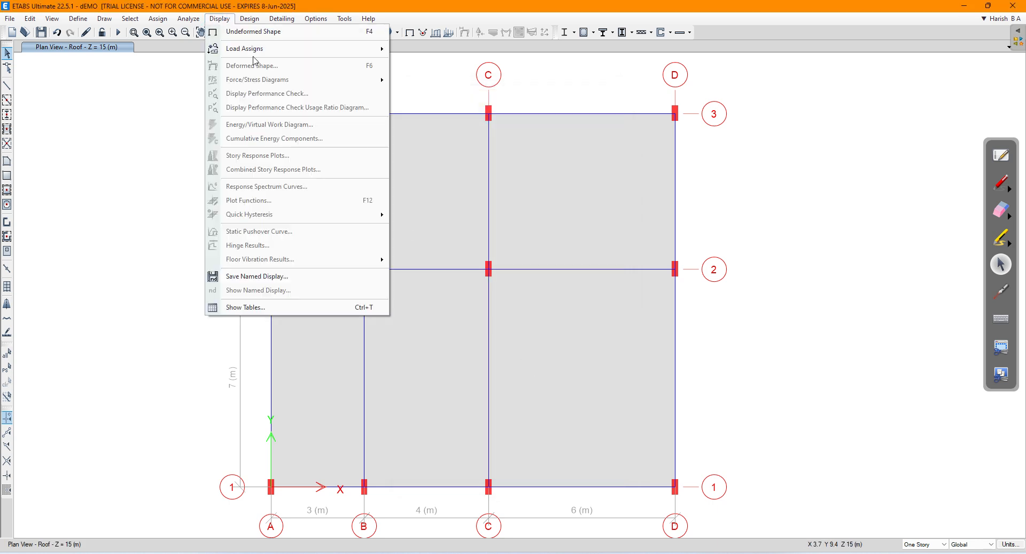
mouse_move(276, 49)
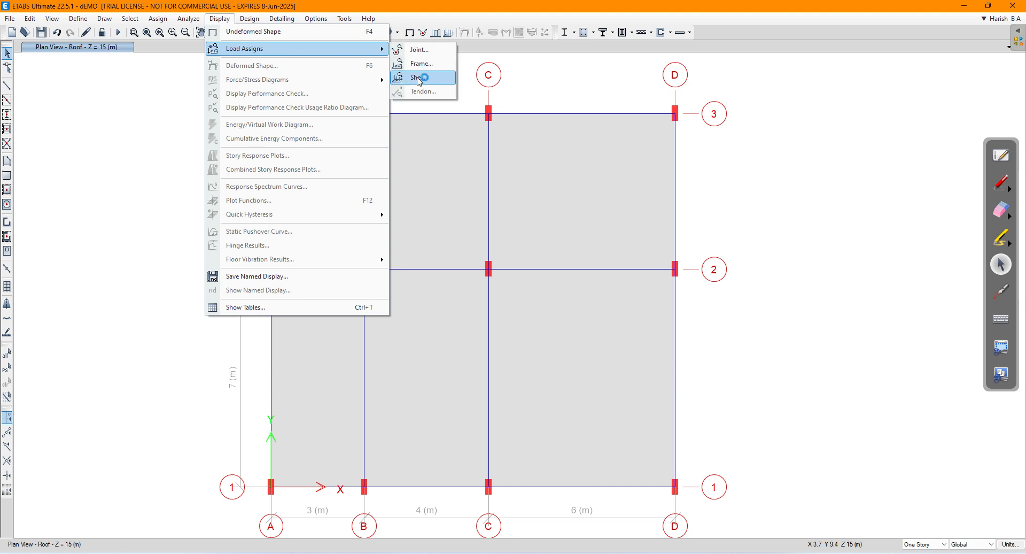
left_click(418, 77)
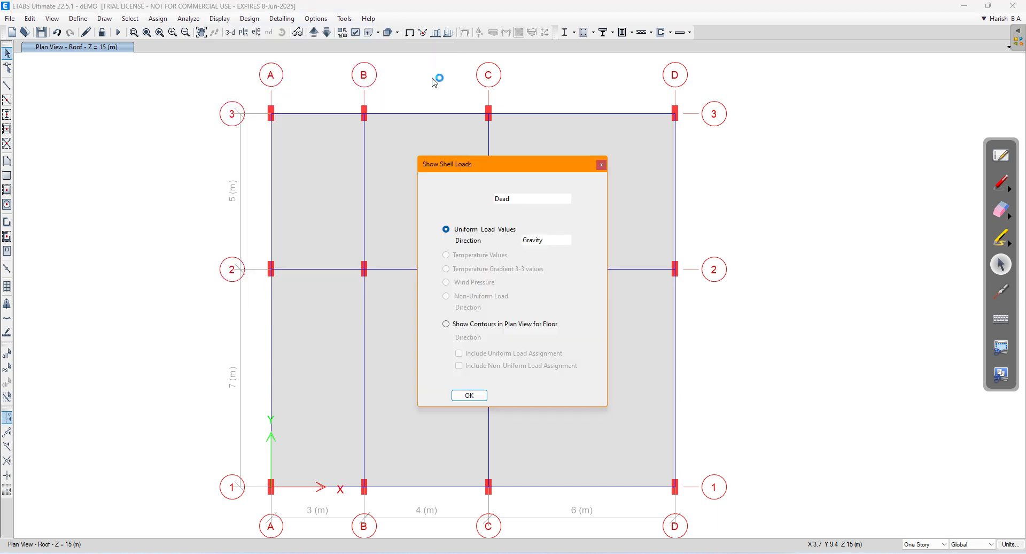
left_click_drag(505, 171, 101, 102)
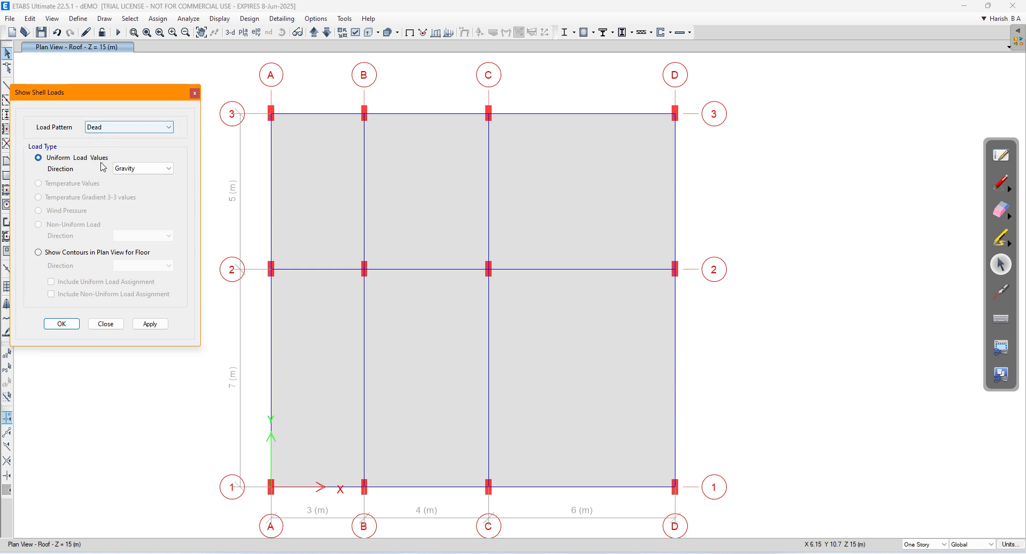
left_click(151, 325)
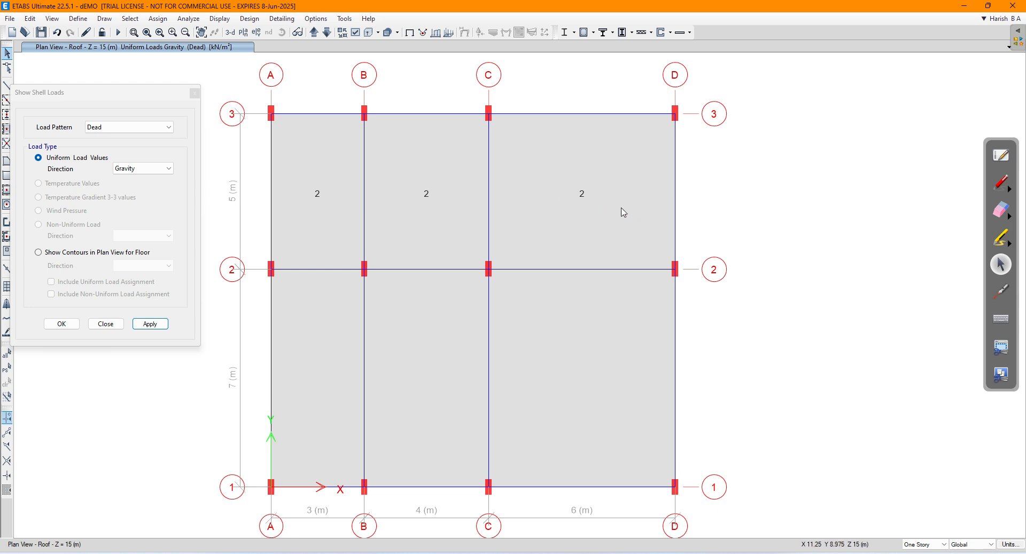
- Switch the displayed shell load values to the Live load pattern and close the display settings
left_click(140, 128)
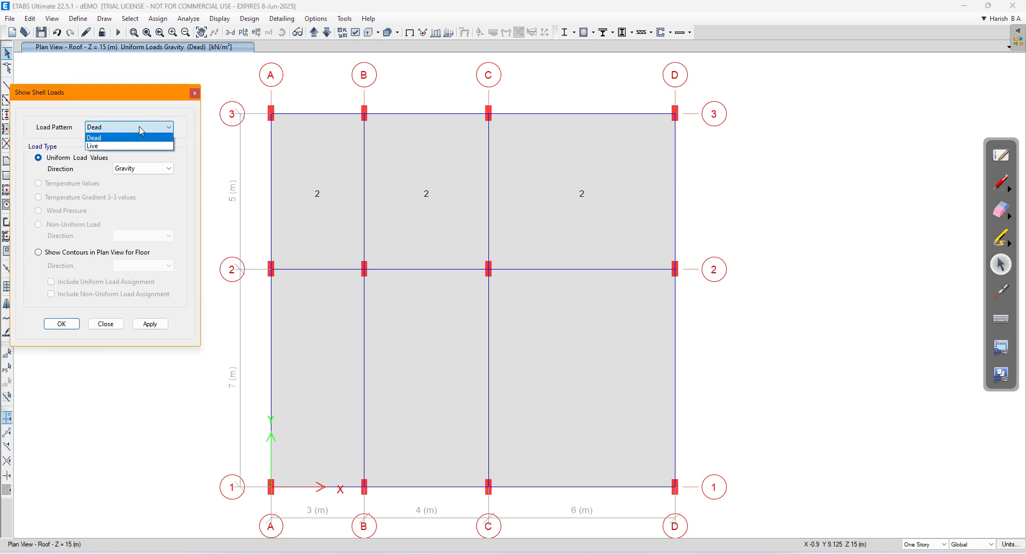
left_click(111, 146)
left_click(150, 323)
left_click(60, 325)
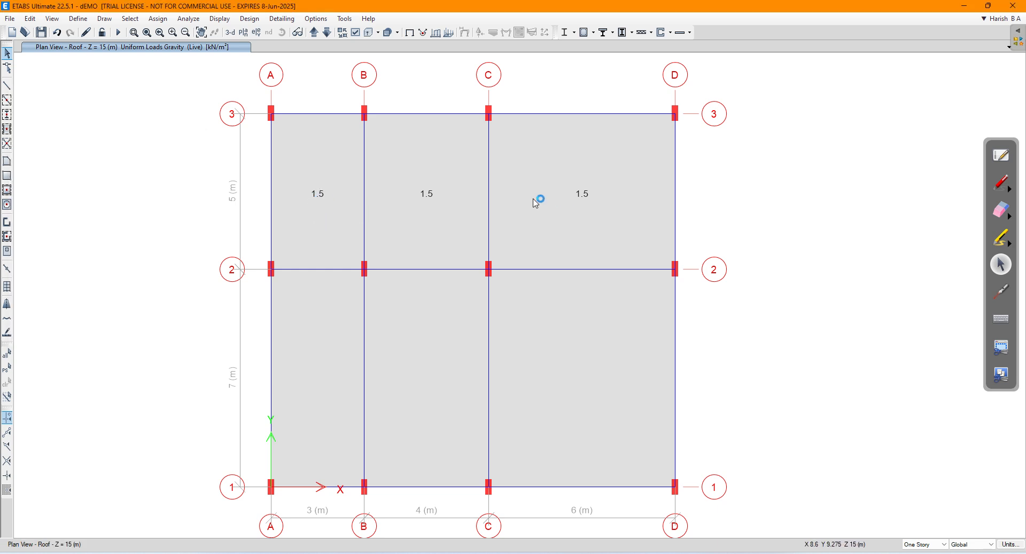
- Handwrite DL 2 kN/m² and an LL note with an arrow beside the slabs, and erase the annotations
left_click(1001, 183)
mouse_move(660, 163)
left_mouse_down()
mouse_move(790, 130)
mouse_move(819, 128)
mouse_move(825, 144)
mouse_move(855, 125)
left_mouse_up()
left_click_drag(726, 169, 757, 177)
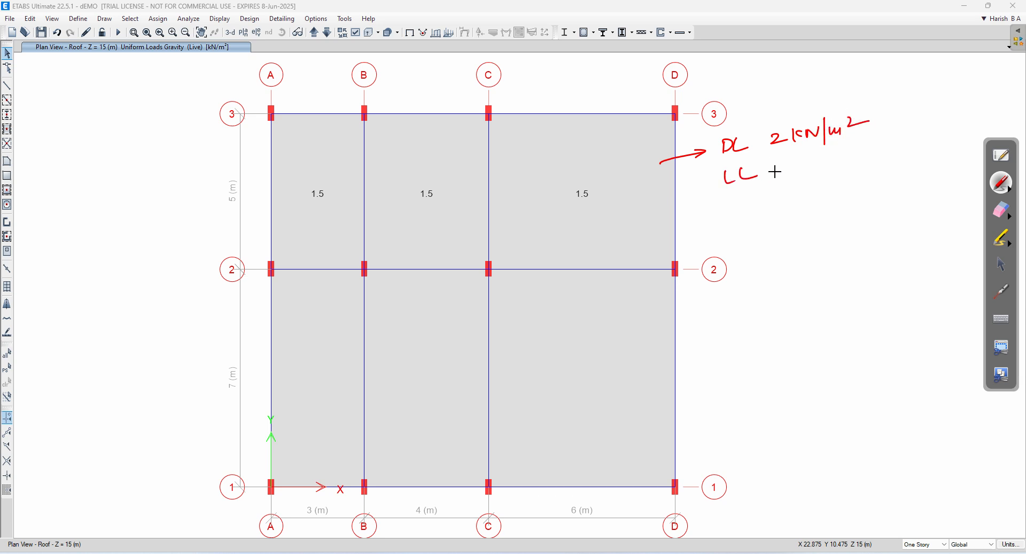
mouse_move(808, 156)
left_mouse_down()
mouse_move(800, 169)
mouse_move(828, 170)
mouse_move(847, 152)
mouse_move(850, 171)
mouse_move(896, 143)
mouse_move(812, 126)
mouse_move(682, 165)
mouse_move(907, 165)
left_mouse_up()
left_click(1001, 210)
left_click(999, 263)
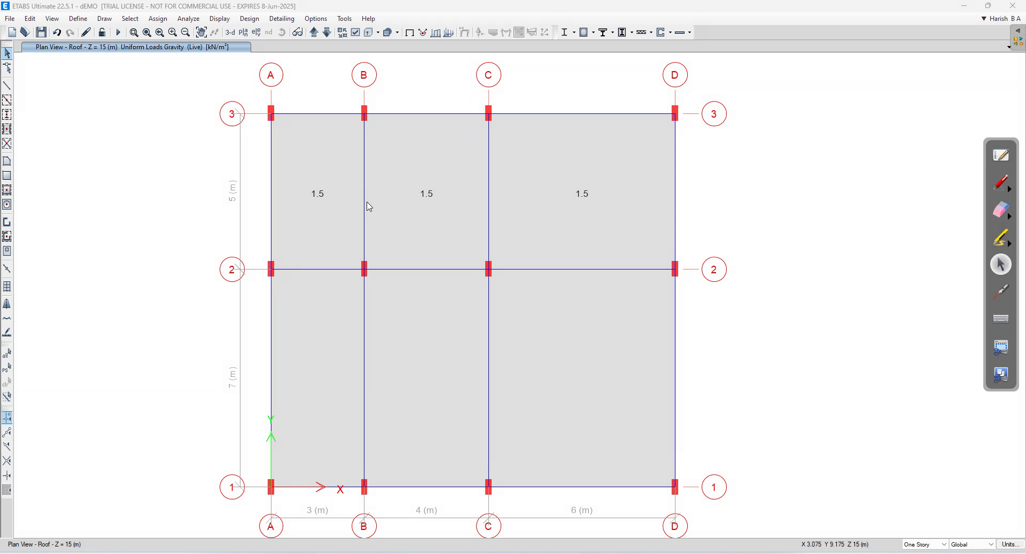
- Annotate the slab between grids C-D and 2-3 with an arrow and the handwritten note "LL 1.5 kN/m²"
left_click(1001, 182)
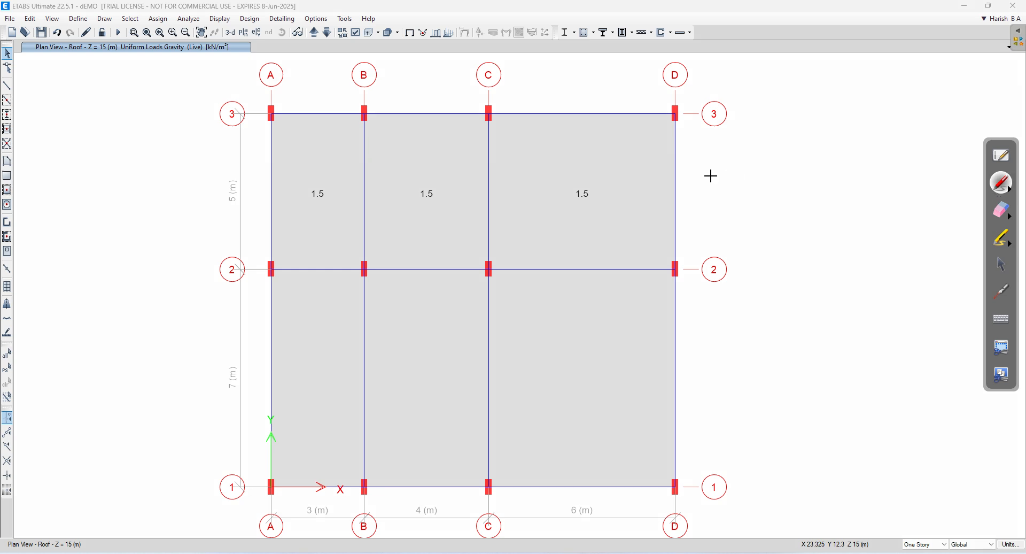
mouse_move(656, 184)
left_mouse_down()
mouse_move(704, 161)
mouse_move(757, 159)
left_mouse_up()
mouse_move(766, 148)
left_mouse_down()
mouse_move(762, 159)
mouse_move(848, 155)
left_mouse_up()
mouse_move(857, 140)
left_mouse_down()
mouse_move(858, 153)
mouse_move(878, 139)
mouse_move(881, 159)
left_mouse_up()
left_click_drag(911, 130, 933, 131)
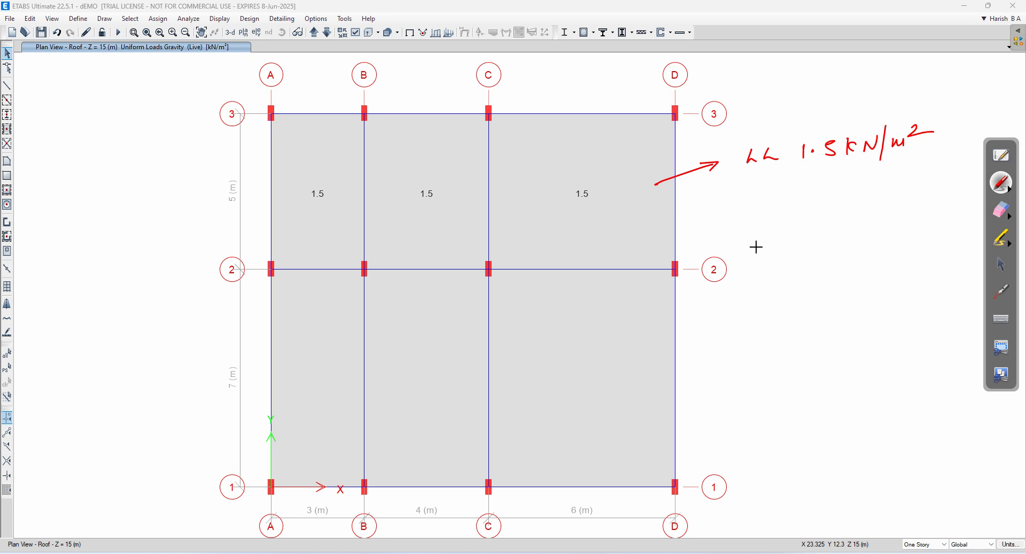
- Add a boxed handwritten note "3 kN/m²" with a tick and arrow from the LL note, and write "1.5 kN/m²" beneath it
mouse_move(760, 248)
left_mouse_down()
mouse_move(872, 235)
mouse_move(891, 219)
mouse_move(787, 260)
mouse_move(786, 220)
mouse_move(895, 204)
mouse_move(898, 245)
left_mouse_up()
mouse_move(834, 110)
left_mouse_down()
mouse_move(842, 122)
mouse_move(865, 99)
left_mouse_up()
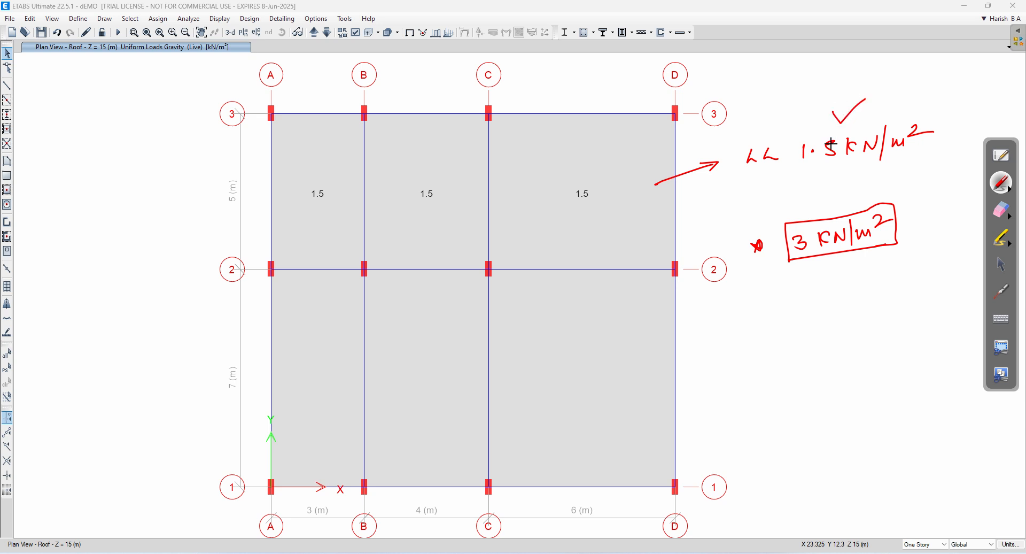
left_click_drag(835, 169, 838, 198)
mouse_move(811, 291)
left_mouse_down()
mouse_move(813, 306)
mouse_move(869, 282)
left_mouse_up()
left_click(821, 298)
mouse_move(875, 271)
left_mouse_down()
mouse_move(876, 294)
mouse_move(924, 267)
left_mouse_up()
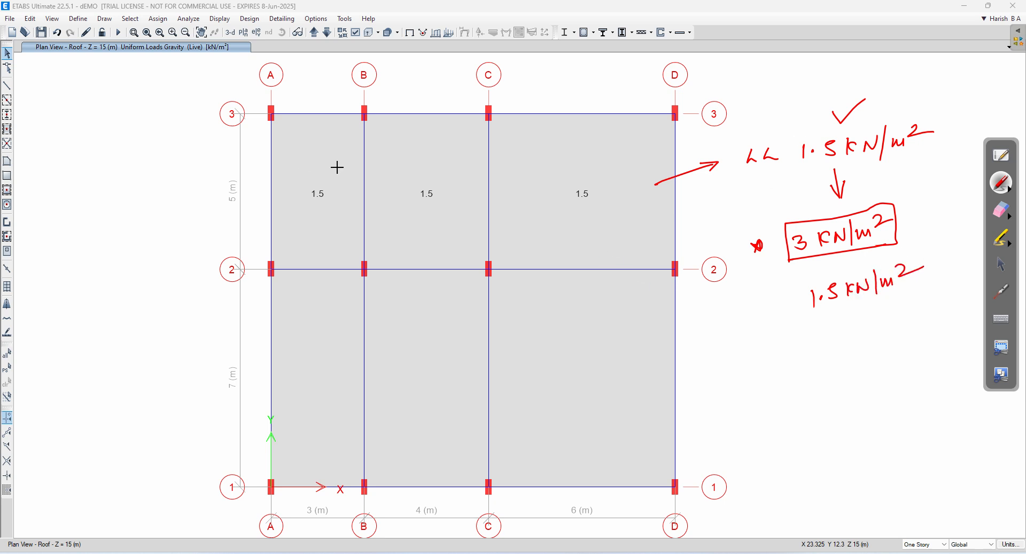
left_click(1002, 263)
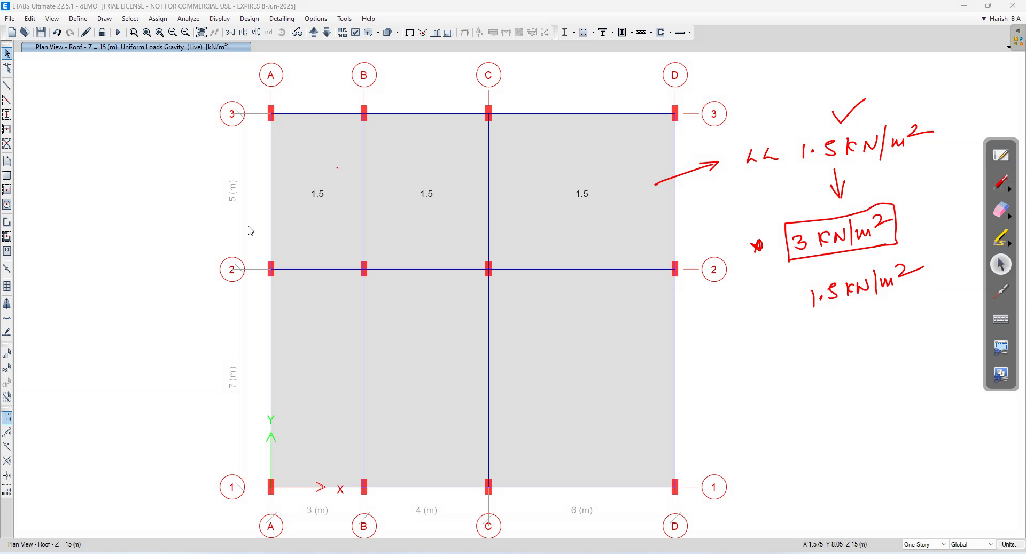
- Add a uniform 1.5 kN/m² gravity load in the Live pattern to the existing loads on the three slabs between grids 2 and 3
left_click(339, 200)
left_click(425, 203)
left_click(513, 193)
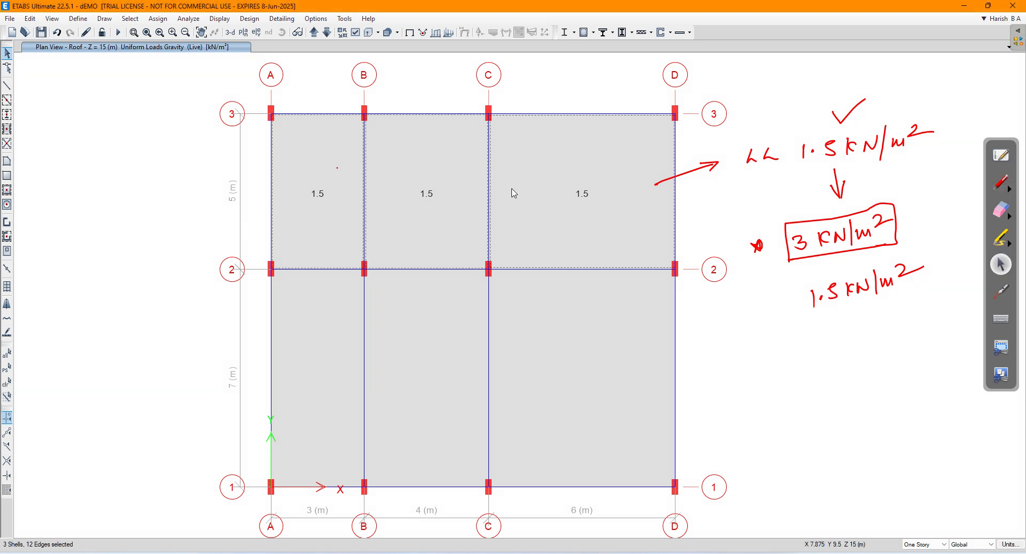
left_click(158, 18)
mouse_move(194, 133)
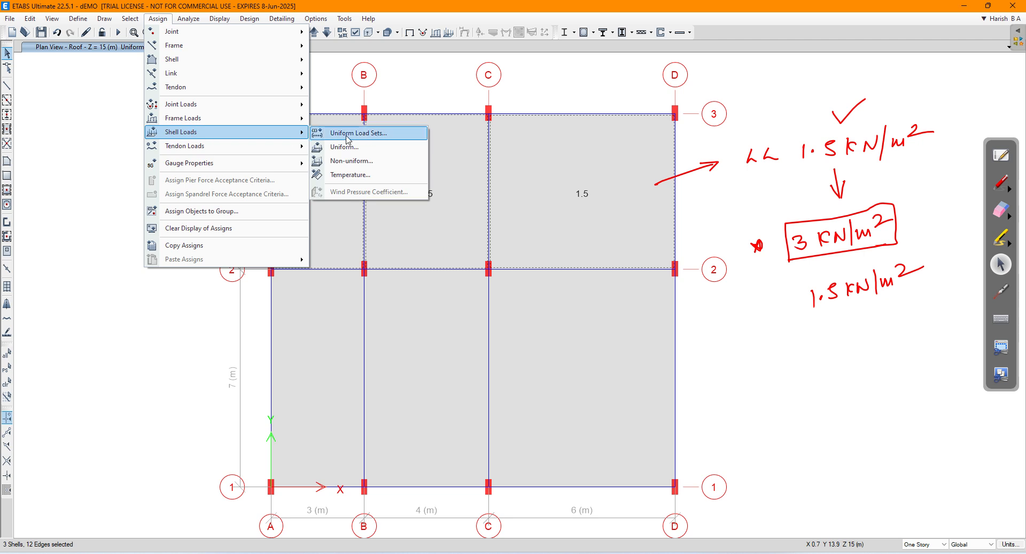
left_click(351, 149)
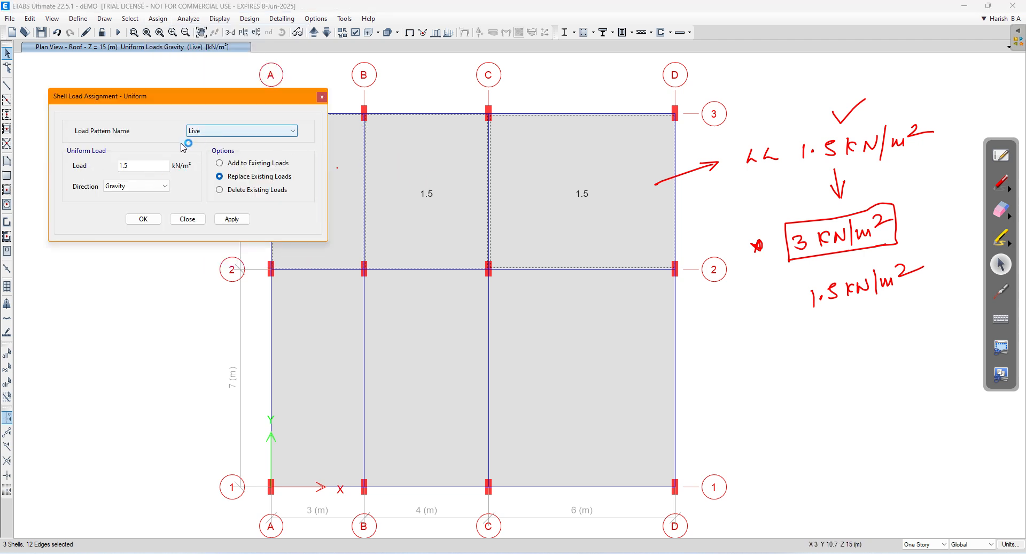
left_click(136, 187)
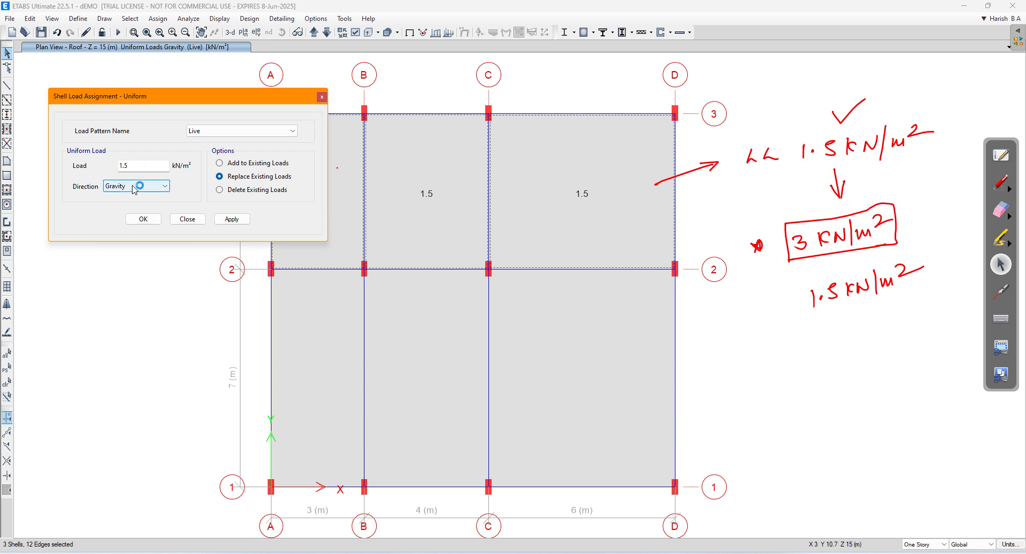
left_click(244, 180)
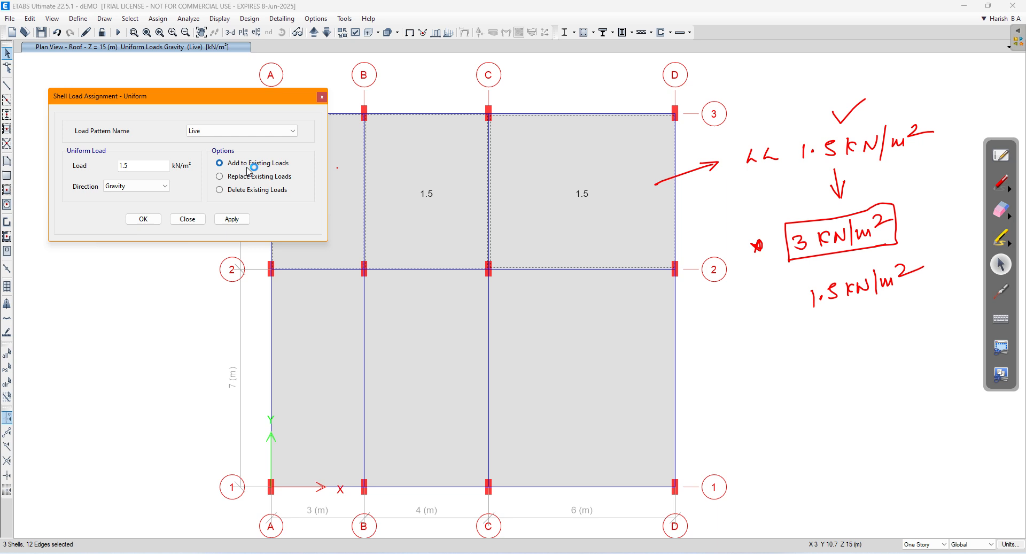
left_click(228, 221)
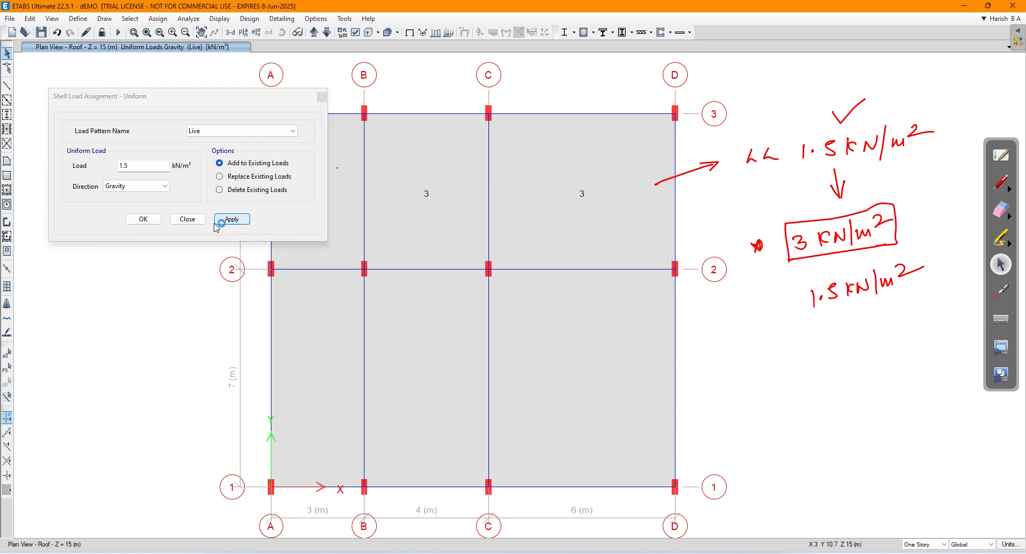
left_click(184, 221)
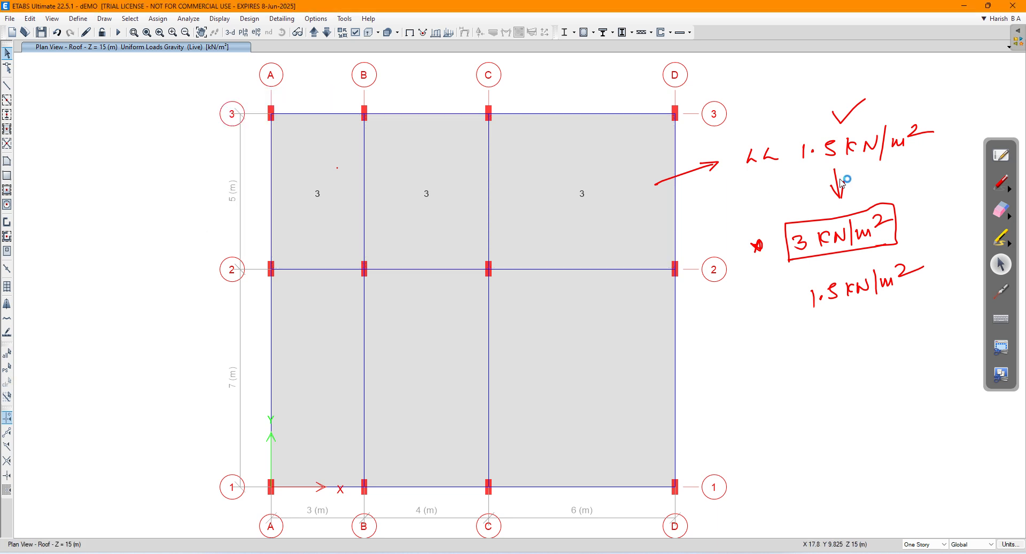
- Annotate the slab between grids A-B and 2-3 with an arrow, the handwritten note "EL 3 kN/m²", and a down arrow to "1.5 kN/m²"
left_click(1001, 182)
mouse_move(303, 160)
left_mouse_down()
mouse_move(229, 154)
mouse_move(225, 165)
left_mouse_up()
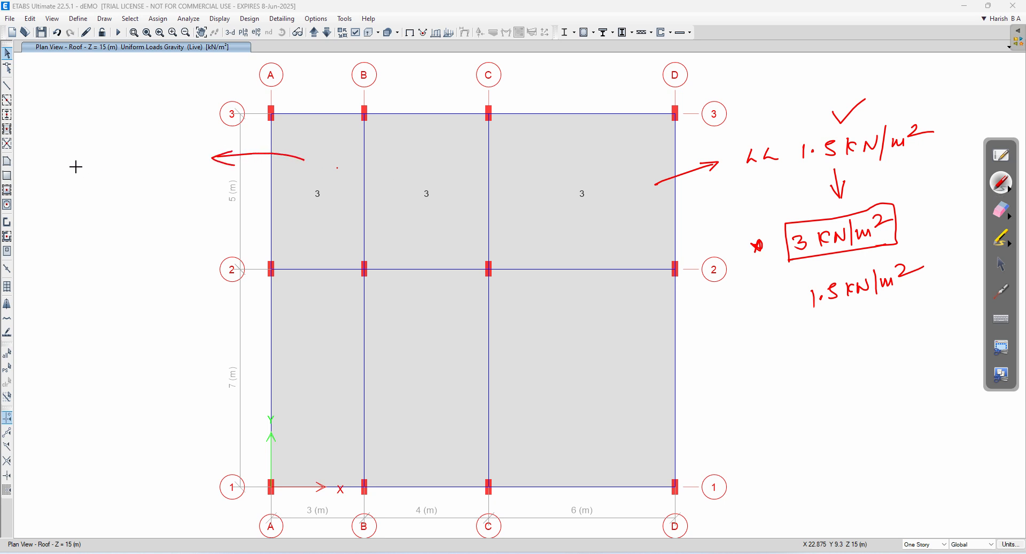
mouse_move(76, 157)
left_mouse_down()
mouse_move(111, 149)
mouse_move(104, 182)
mouse_move(188, 131)
left_mouse_up()
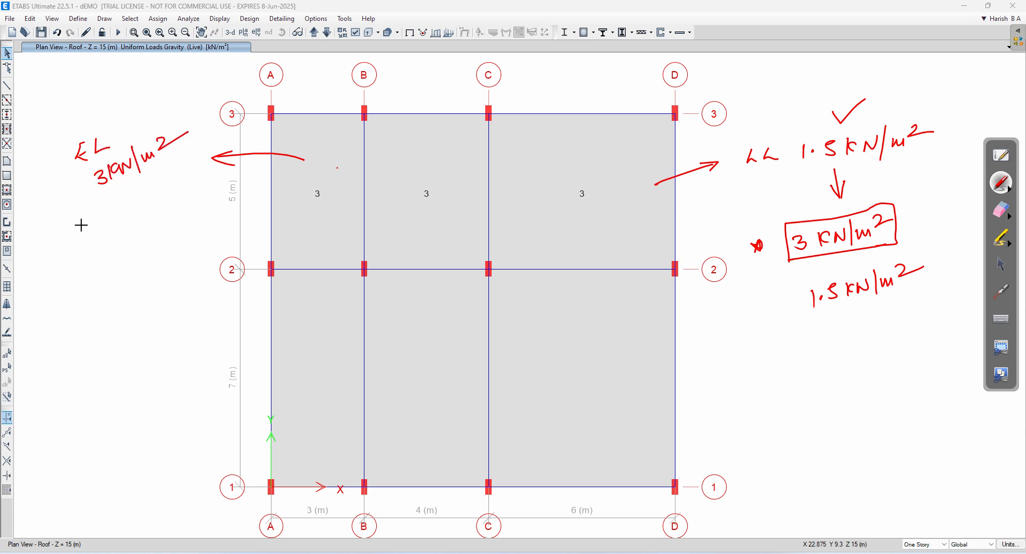
left_click_drag(84, 206, 85, 226)
left_click_drag(90, 210, 91, 224)
mouse_move(81, 216)
left_mouse_down()
mouse_move(98, 247)
mouse_move(187, 192)
left_mouse_up()
left_click(105, 244)
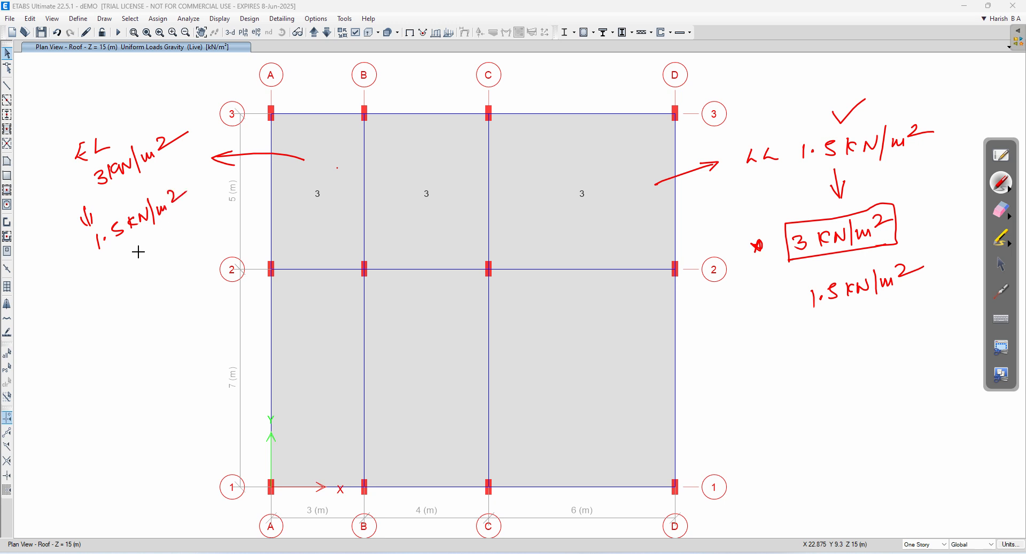
- Label the 1.5 kN/m² note "NL", draw a dividing line beneath it, and handwrite a starred "Add to existing" note below
mouse_move(142, 256)
left_mouse_down()
mouse_move(156, 238)
mouse_move(172, 245)
left_mouse_up()
left_click_drag(47, 325, 199, 251)
left_click_drag(59, 338, 68, 339)
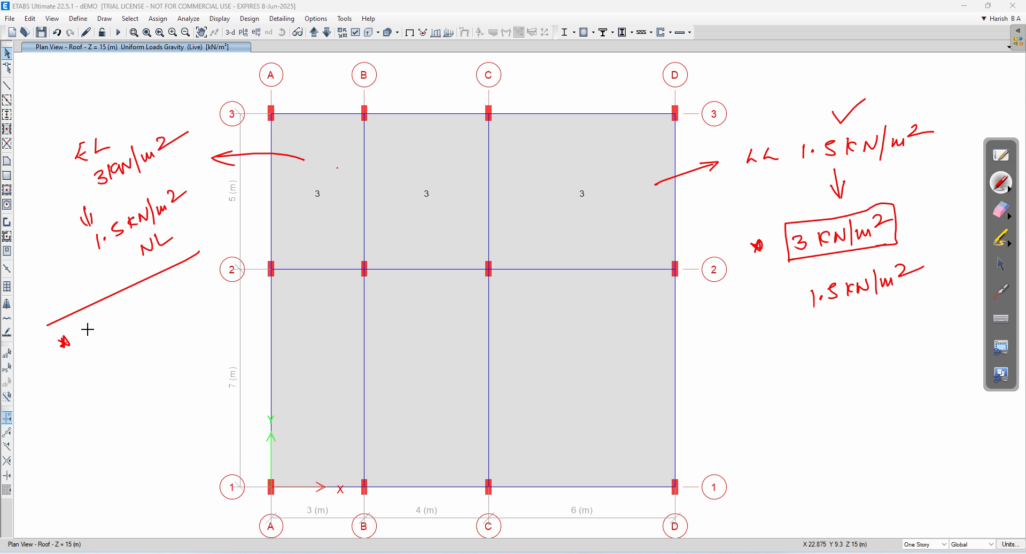
mouse_move(91, 330)
left_mouse_down()
mouse_move(114, 308)
mouse_move(128, 319)
left_mouse_up()
left_click_drag(125, 307, 137, 303)
mouse_move(140, 304)
left_mouse_down()
mouse_move(138, 335)
mouse_move(172, 321)
left_mouse_up()
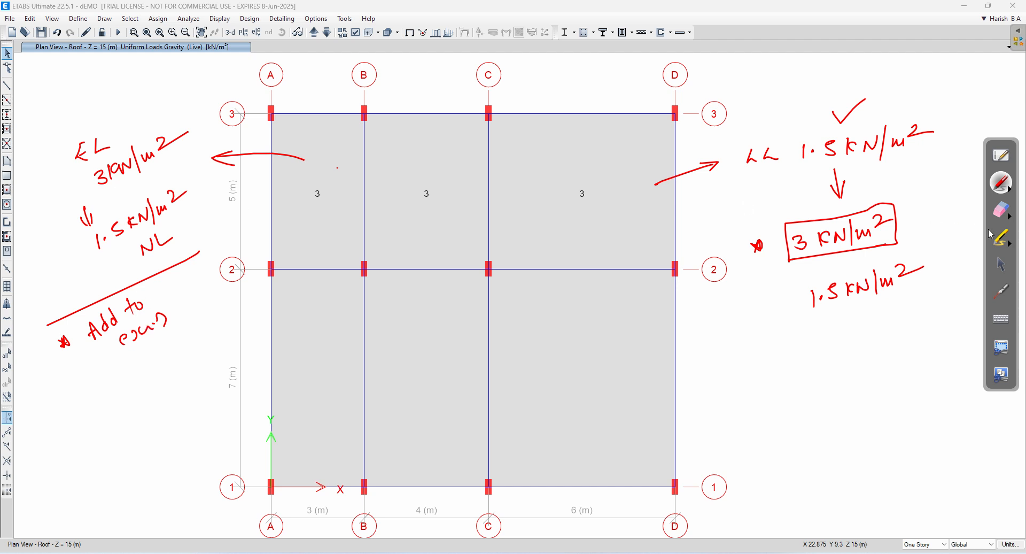
- Erase the "EL 3 kN/m²" note and handwrite "E.L 1.5 kN/m²" in its place
left_click(1001, 210)
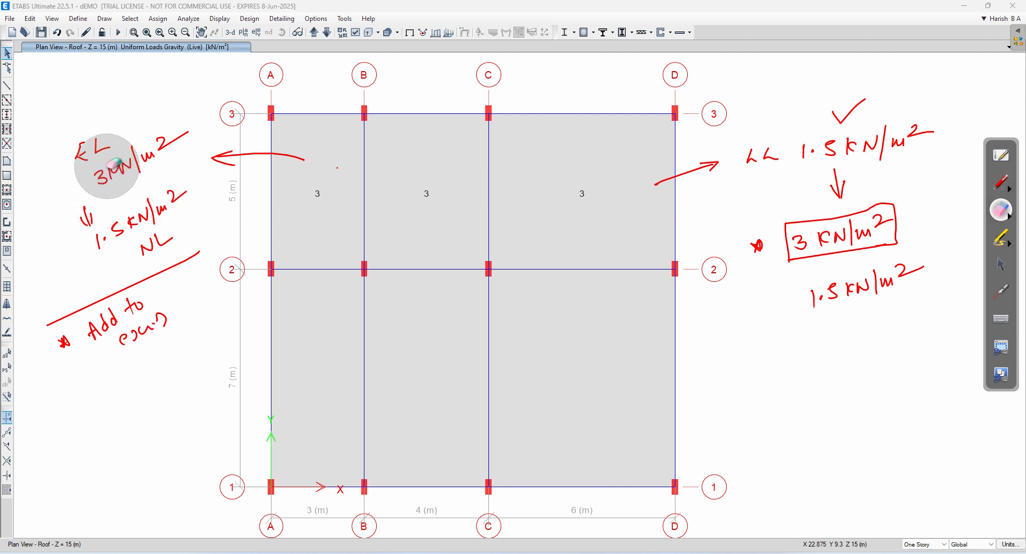
left_click_drag(106, 165, 131, 145)
left_click(1006, 186)
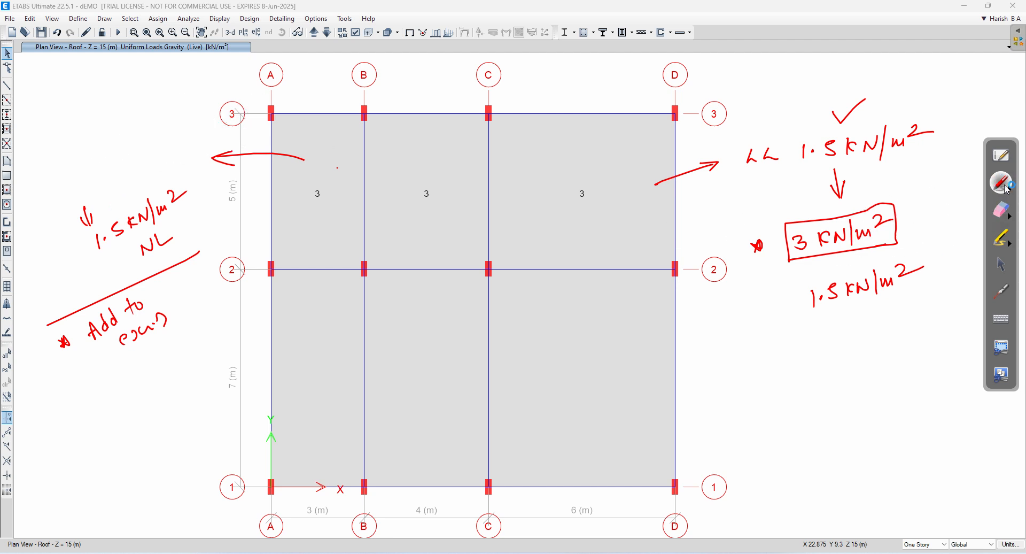
mouse_move(80, 140)
left_mouse_down()
mouse_move(88, 152)
mouse_move(117, 137)
mouse_move(132, 151)
left_mouse_up()
left_click(93, 150)
left_click_drag(138, 134, 173, 136)
mouse_move(180, 132)
left_mouse_down()
mouse_move(183, 118)
mouse_move(207, 113)
left_mouse_up()
- Circle the "Add to existing" note, handwrite a plus sign and the sum "3 kN/m²", and erase all annotations
mouse_move(150, 291)
left_mouse_down()
mouse_move(119, 358)
mouse_move(128, 287)
left_mouse_up()
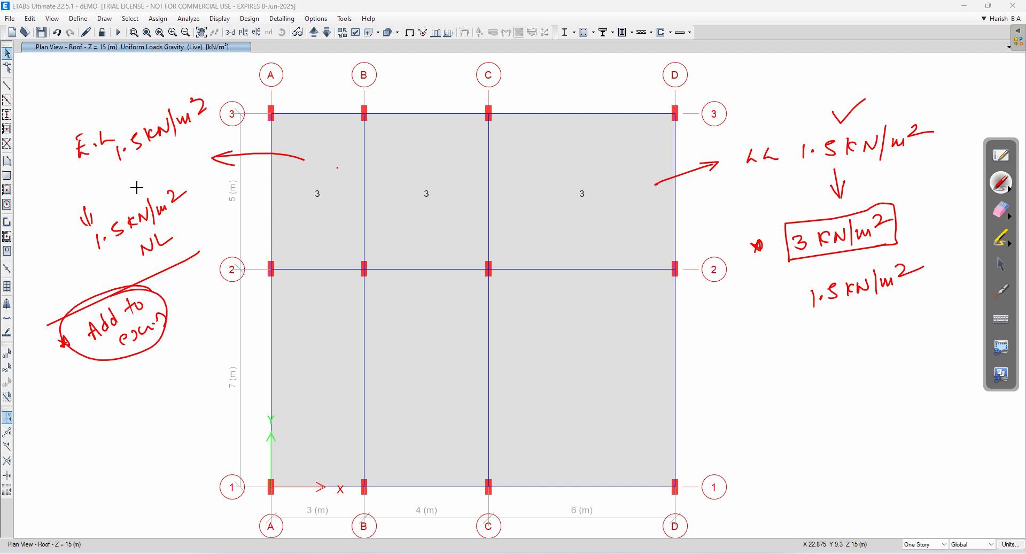
left_click_drag(140, 172, 151, 166)
left_click_drag(150, 164, 141, 184)
left_click_drag(127, 371, 218, 325)
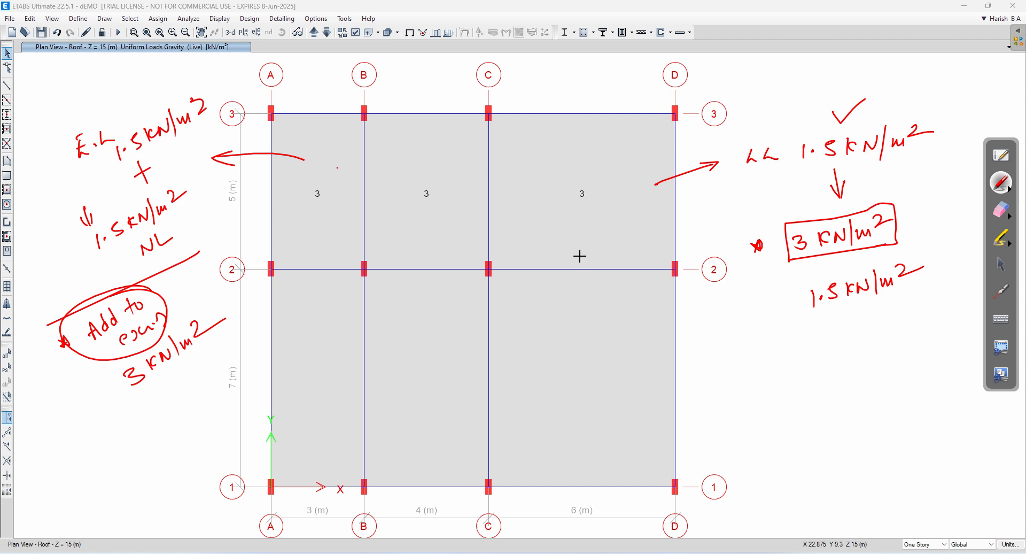
left_click(1002, 211)
mouse_move(871, 195)
left_mouse_down()
mouse_move(739, 137)
mouse_move(806, 275)
mouse_move(771, 255)
mouse_move(880, 238)
mouse_move(912, 105)
mouse_move(215, 166)
mouse_move(207, 95)
mouse_move(34, 348)
mouse_move(156, 229)
mouse_move(241, 297)
mouse_move(491, 239)
left_mouse_up()
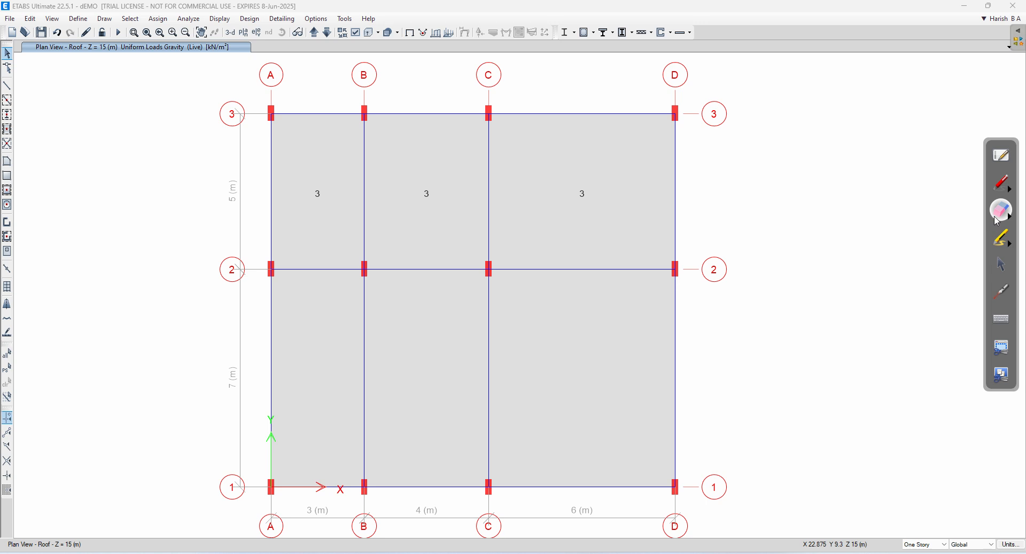
- Annotate the slab between grids C-D and 2-3 with an arrow and the handwritten subtraction 3 kN/m² minus 2 kN/m² giving 1 kN/m²
left_click(1002, 183)
mouse_move(653, 182)
left_mouse_down()
mouse_move(721, 164)
mouse_move(710, 173)
left_mouse_up()
mouse_move(760, 144)
left_mouse_down()
mouse_move(761, 156)
mouse_move(874, 133)
left_mouse_up()
left_click_drag(737, 171, 868, 151)
mouse_move(747, 190)
left_mouse_down()
mouse_move(799, 190)
mouse_move(831, 176)
mouse_move(840, 191)
mouse_move(891, 168)
left_mouse_up()
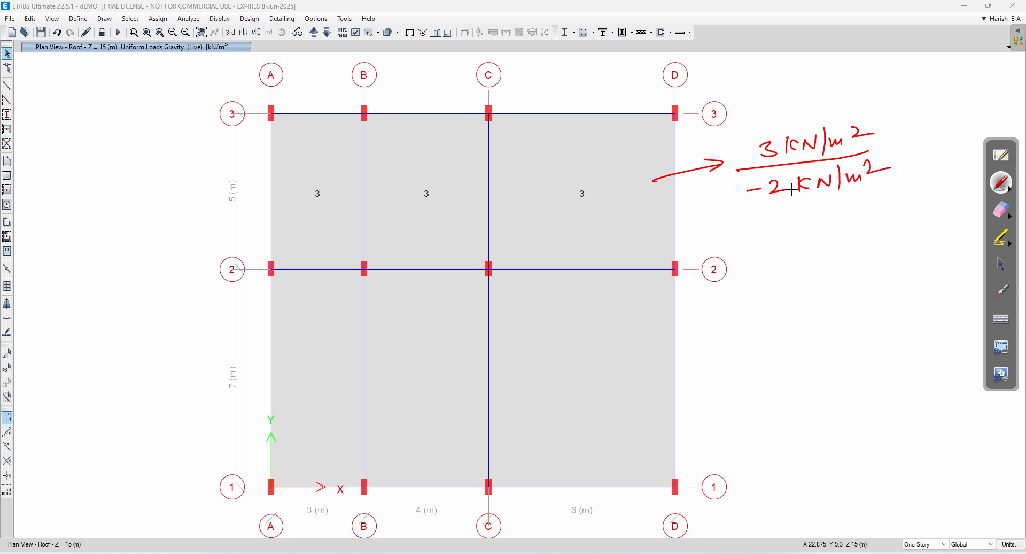
left_click_drag(719, 213, 879, 194)
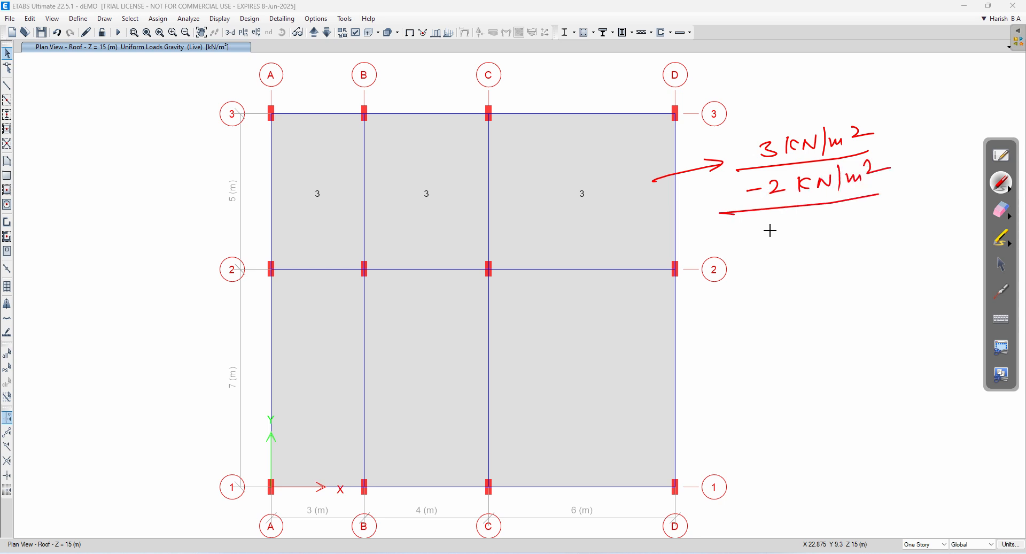
left_click_drag(768, 244, 768, 248)
mouse_move(784, 232)
left_mouse_down()
mouse_move(783, 246)
mouse_move(800, 245)
mouse_move(817, 228)
left_mouse_up()
left_click_drag(829, 215, 829, 241)
left_click_drag(842, 229, 893, 216)
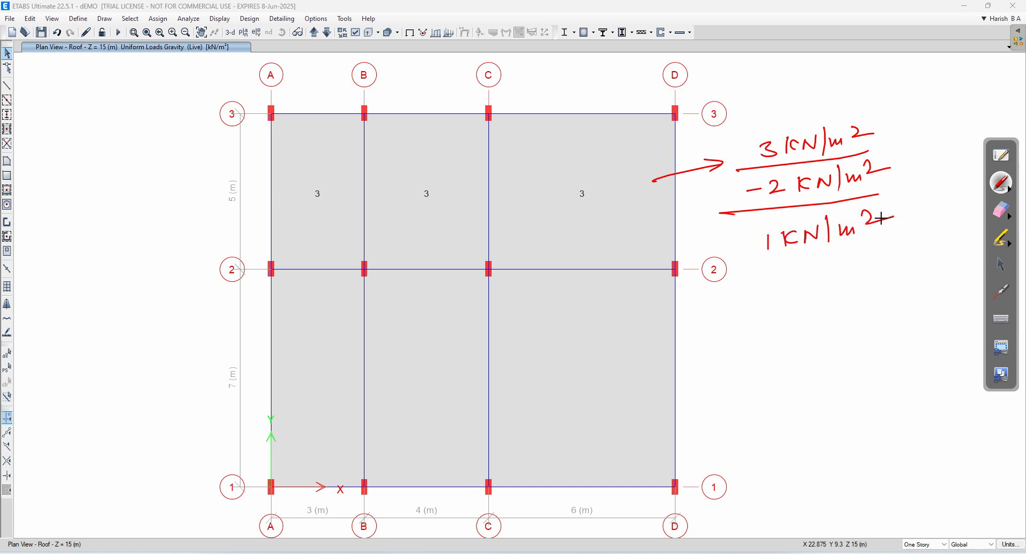
- Replace the Live uniform load on the slab between grids C-D and 2-3 with 2 kN/m² in the gravity direction
left_click(1001, 261)
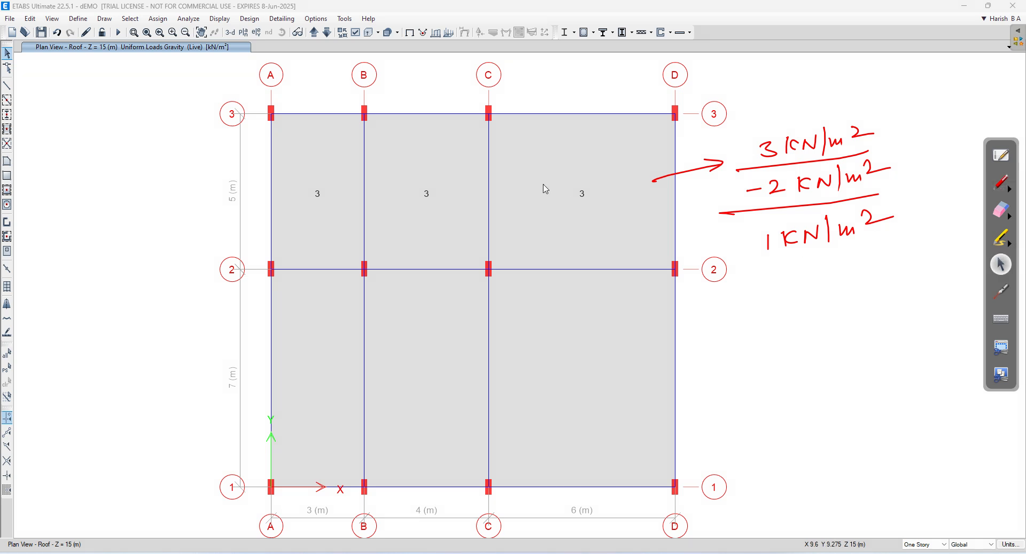
left_click(552, 169)
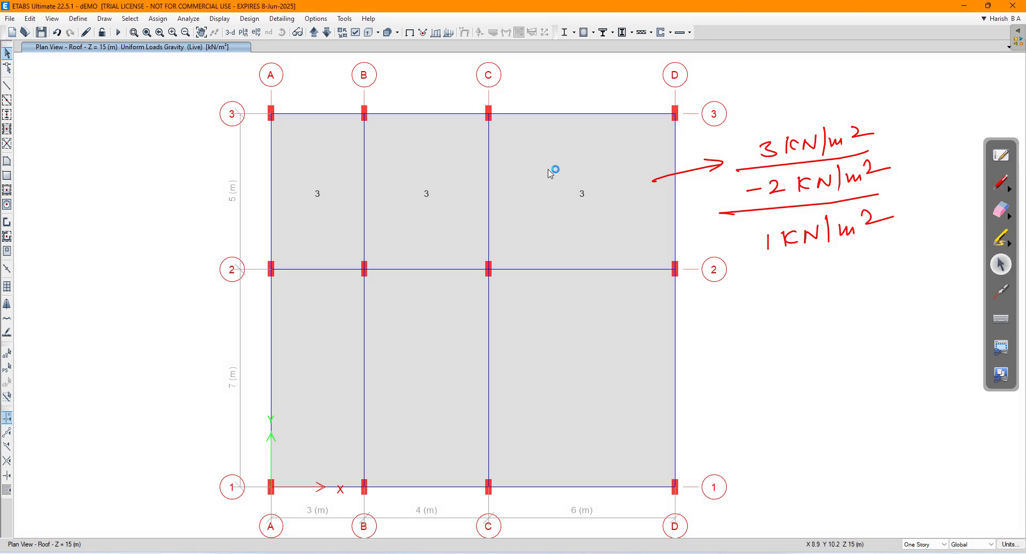
left_click(158, 18)
mouse_move(195, 133)
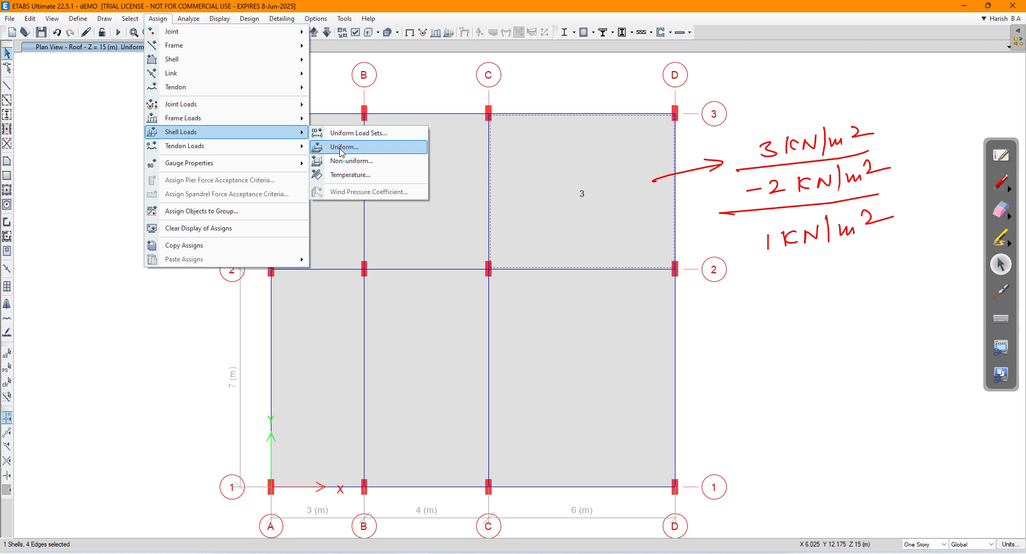
left_click(340, 147)
left_click(213, 131)
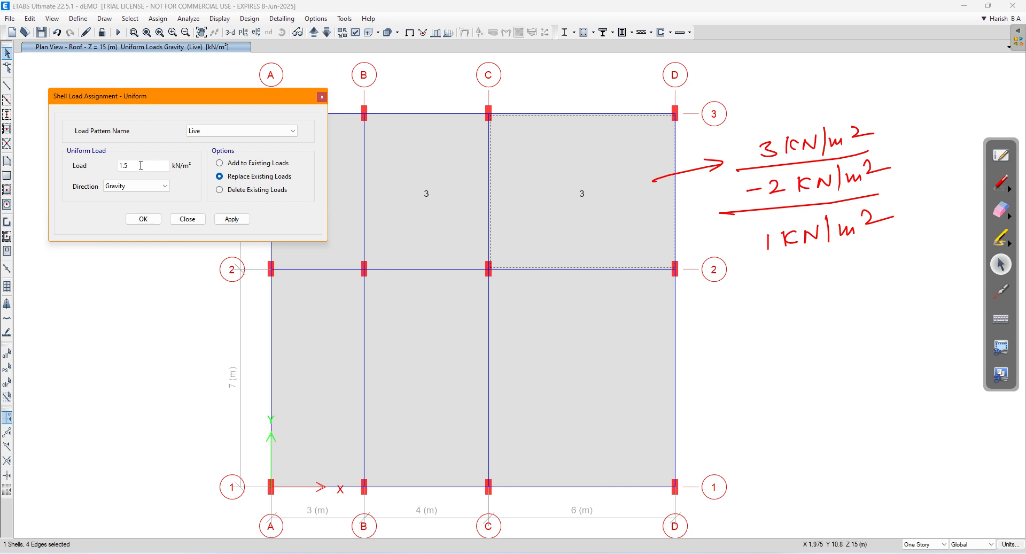
left_click_drag(141, 165, 96, 165)
left_click(232, 219)
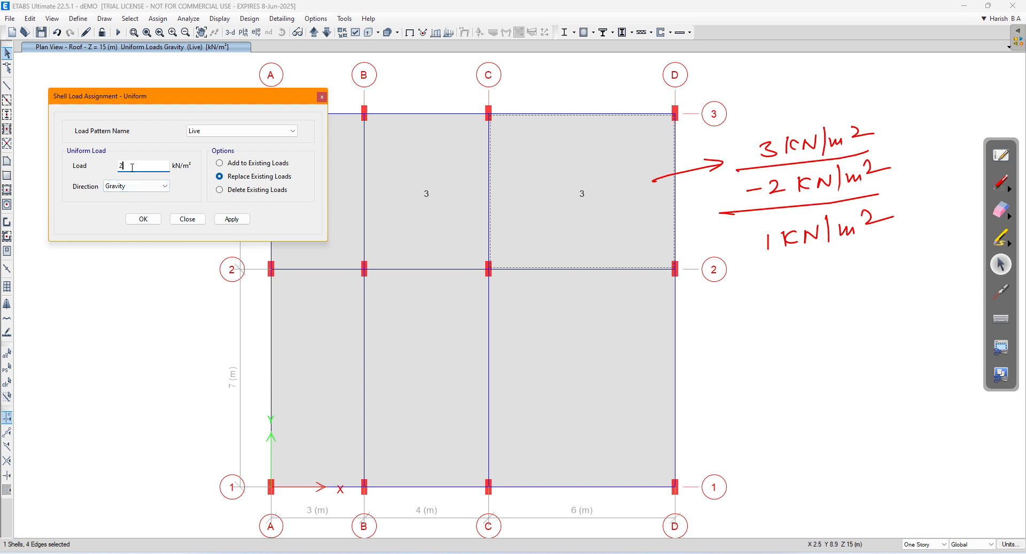
left_click(235, 219)
left_click(420, 253)
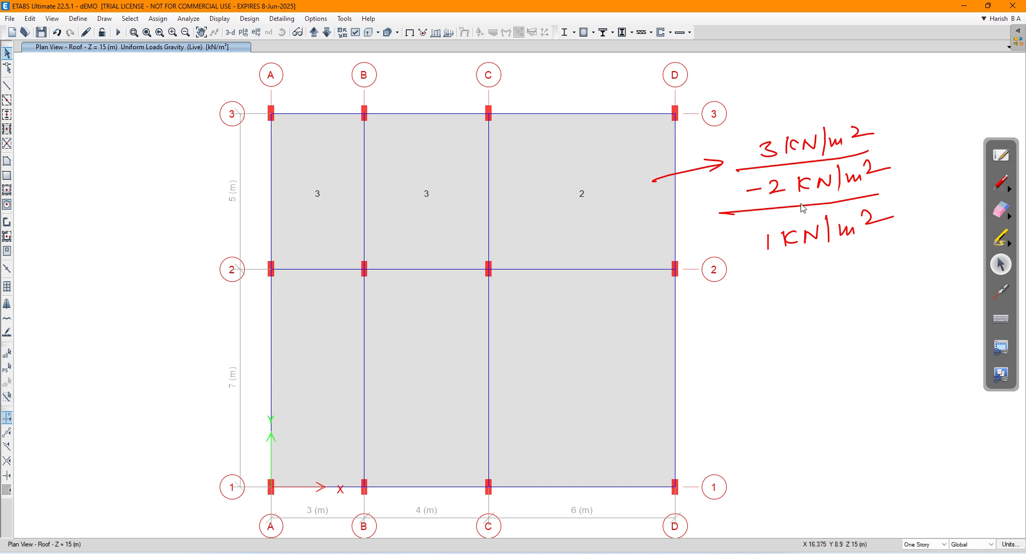
- Erase the handwritten load subtraction and arrow beside the plan, and return to the normal pointer
left_click(1001, 209)
mouse_move(918, 227)
left_mouse_down()
mouse_move(920, 137)
mouse_move(729, 159)
left_mouse_up()
left_click(1000, 264)
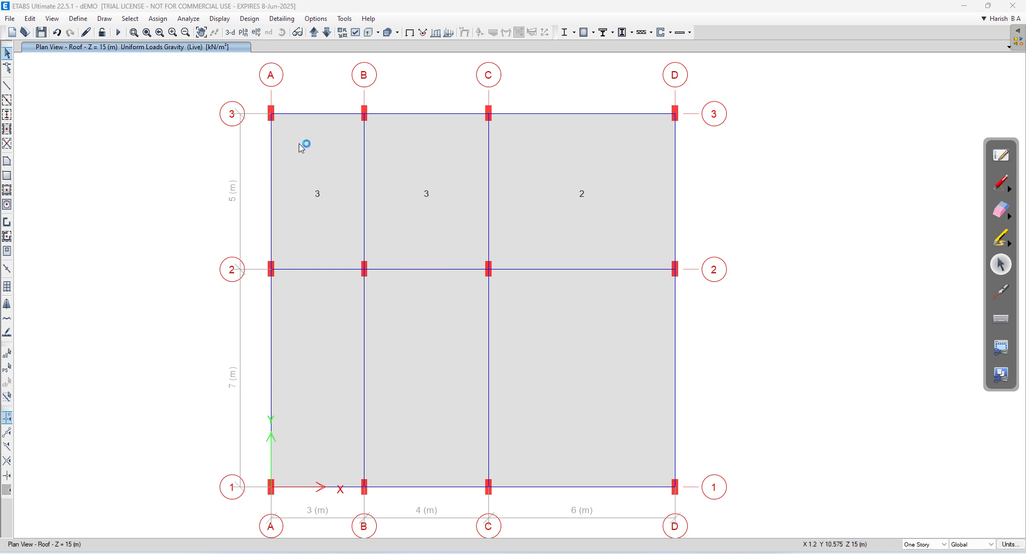
- Switch from the roof plan to the 3-D view of the whole building
left_click(221, 19)
left_click(222, 20)
left_click(230, 31)
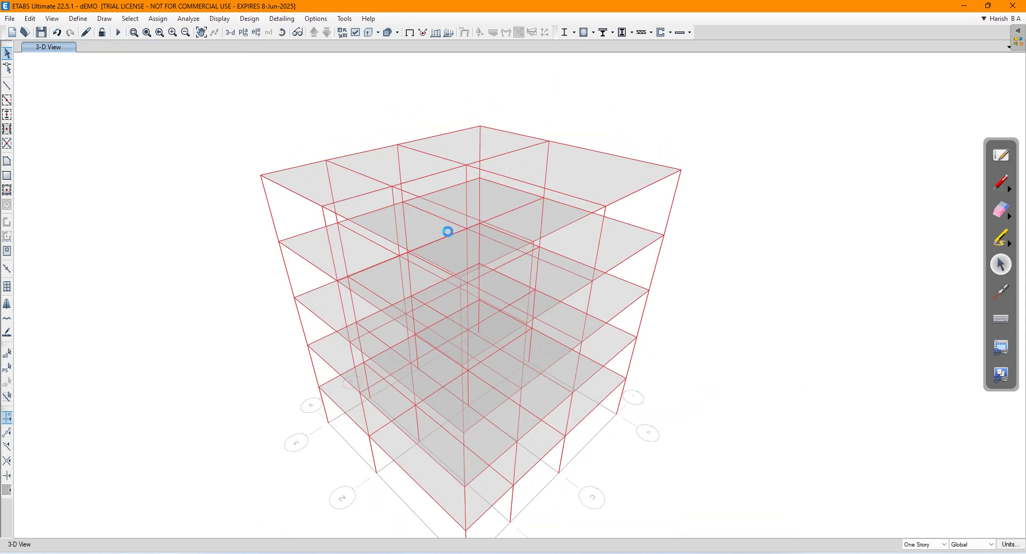
- Select all six roof slabs and assign a uniform 2 kN/m² Live load in the gravity direction, replacing existing loads
scroll(443, 219, "up", 4)
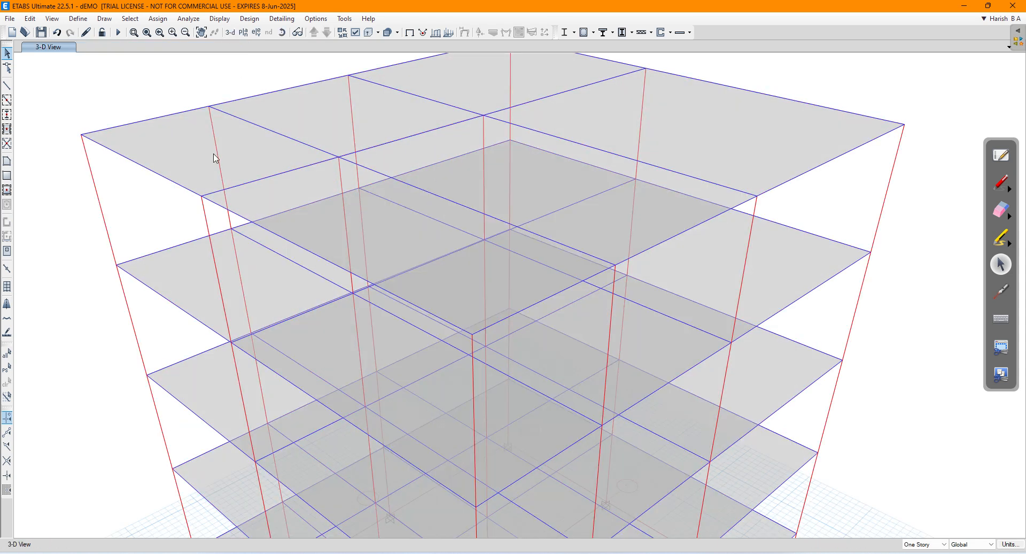
left_click(308, 110)
left_click(457, 92)
left_click(692, 127)
left_click(483, 184)
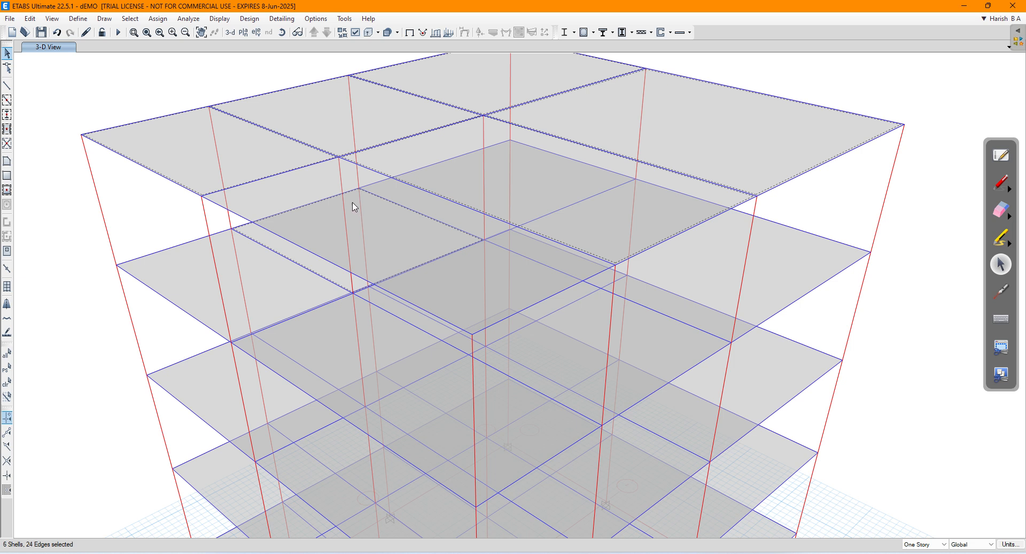
left_click(278, 209)
left_click(157, 18)
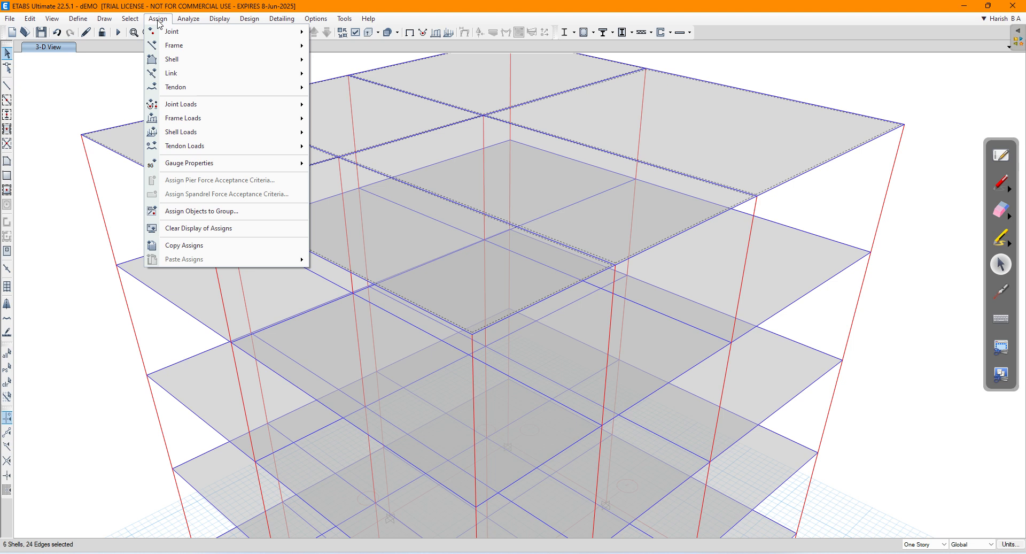
mouse_move(228, 131)
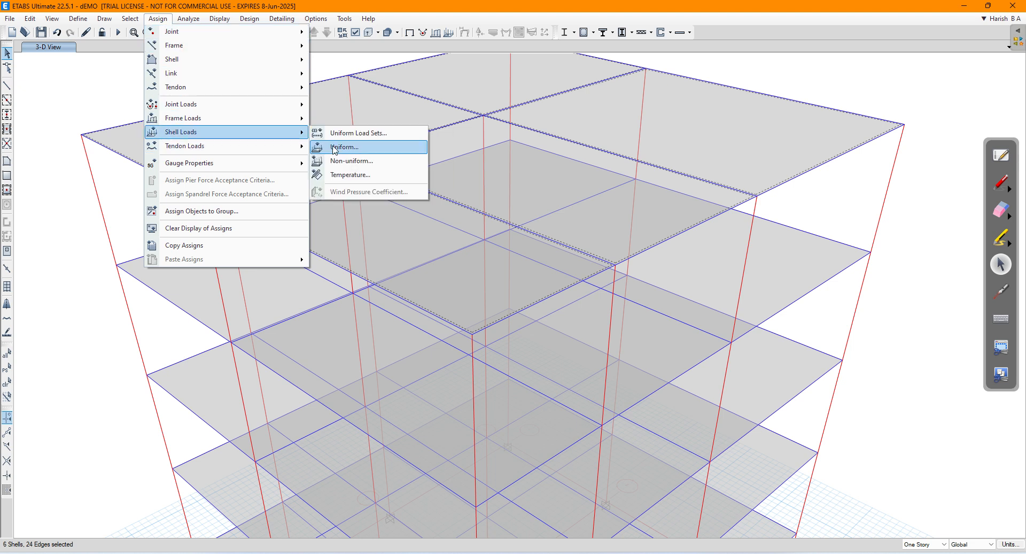
left_click(340, 148)
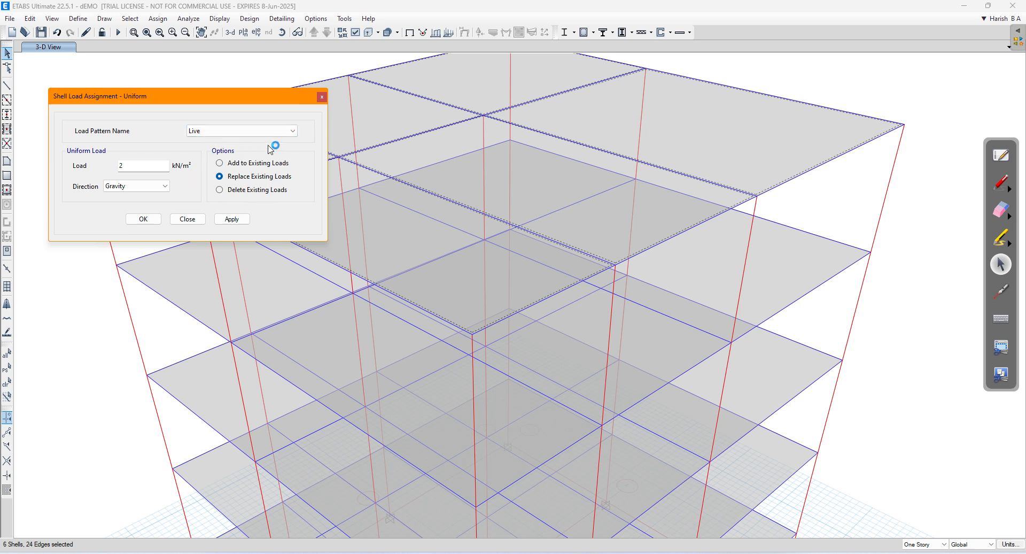
left_click(236, 220)
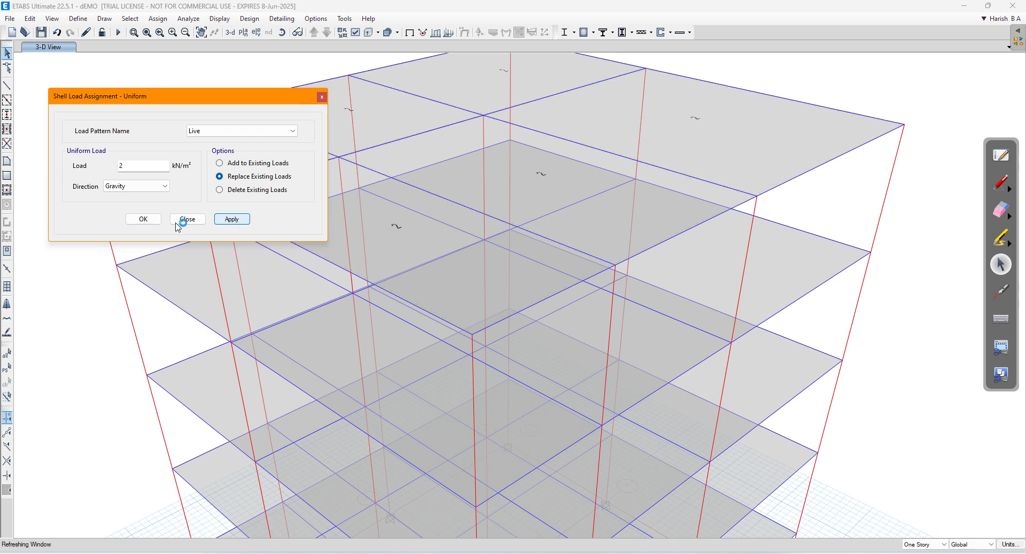
left_click(143, 218)
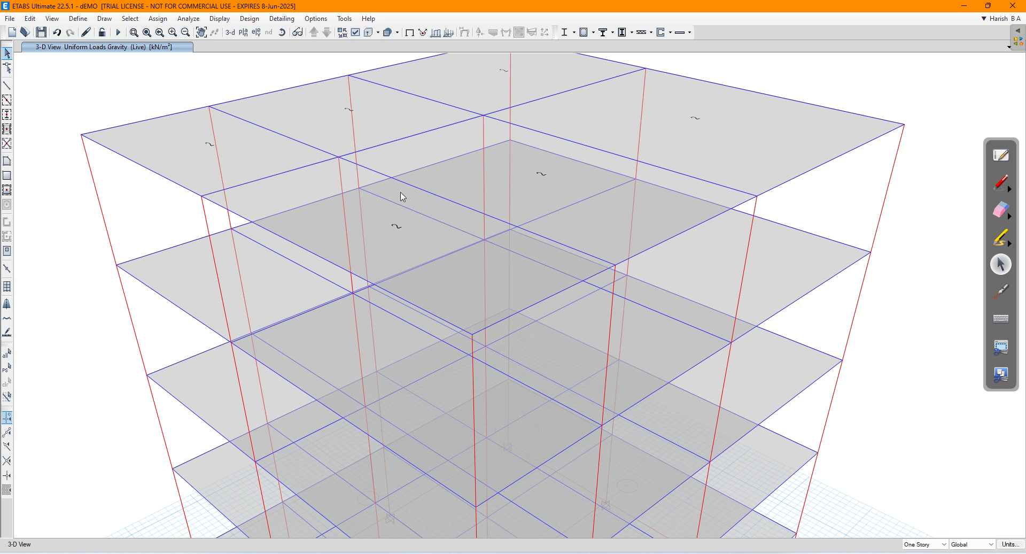
- Remove the uniform load display from the model and switch to the Roof plan view
left_click(220, 19)
left_click(239, 33)
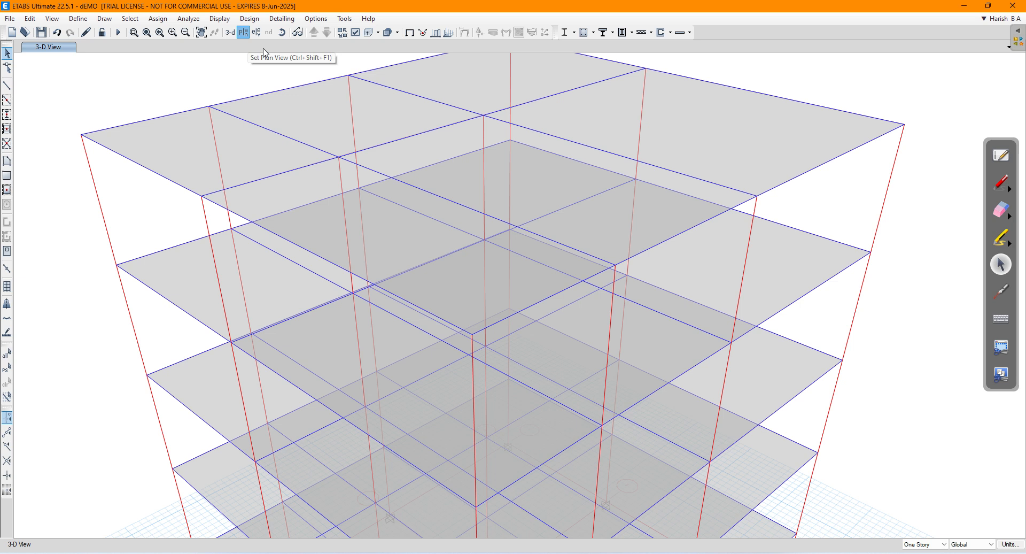
left_click(243, 32)
left_click(555, 411)
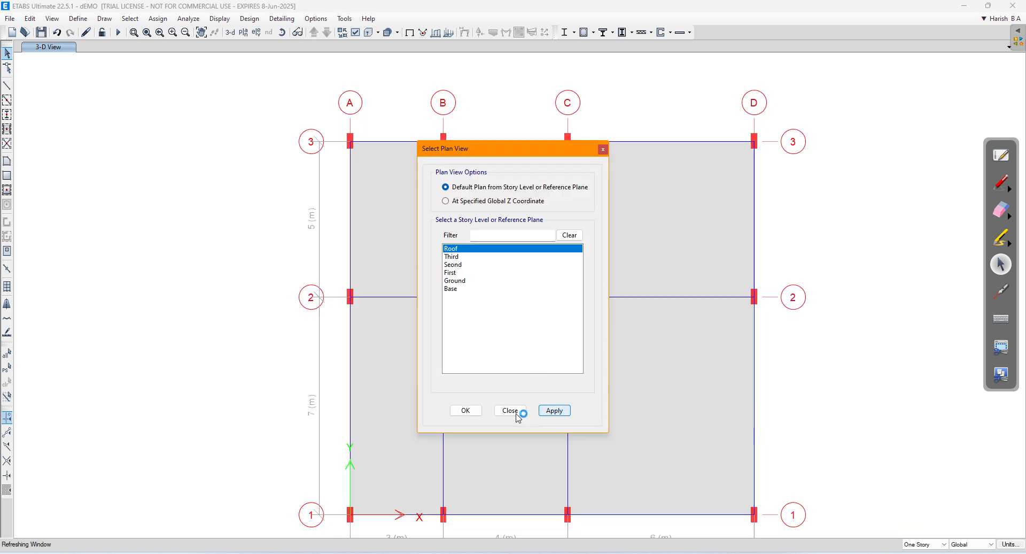
left_click(511, 410)
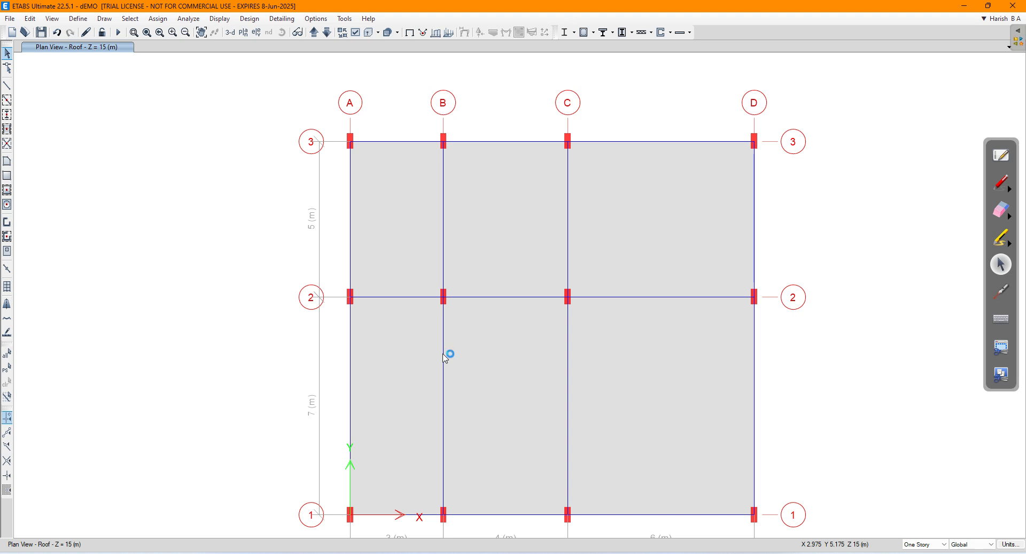
- Handwrite the underlined red heading "Load combinations" in the empty area beside the roof plan
left_click(1001, 182)
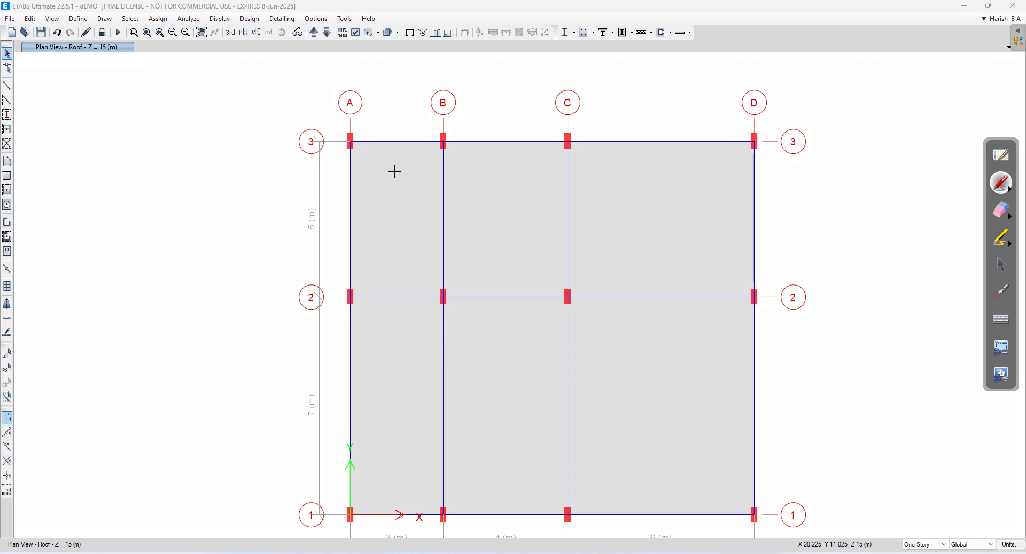
mouse_move(57, 84)
left_mouse_down()
mouse_move(65, 100)
mouse_move(105, 81)
mouse_move(105, 101)
mouse_move(122, 99)
left_mouse_up()
left_click_drag(130, 90, 244, 91)
left_click_drag(59, 110, 221, 99)
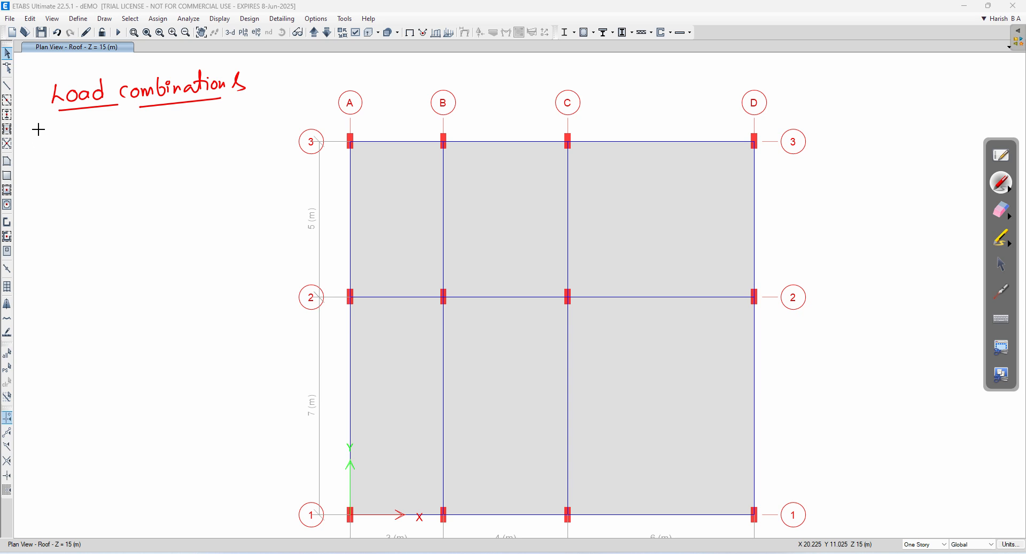
- Handwrite an arrowed entry reading "Limit state of serviceability" below the load combinations heading
left_click_drag(51, 161, 75, 158)
left_click_drag(86, 145, 133, 151)
left_click_drag(128, 144, 175, 140)
mouse_move(169, 133)
left_mouse_down()
mouse_move(202, 122)
mouse_move(235, 136)
mouse_move(242, 128)
left_mouse_up()
mouse_move(111, 174)
left_mouse_down()
mouse_move(104, 187)
mouse_move(162, 160)
mouse_move(152, 162)
left_mouse_up()
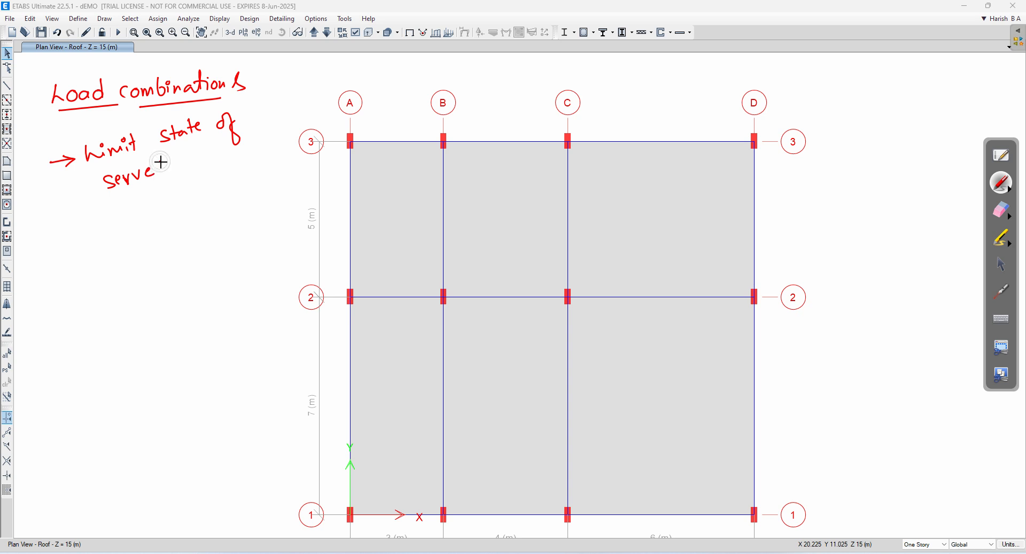
mouse_move(152, 170)
left_mouse_down()
mouse_move(147, 177)
mouse_move(216, 140)
mouse_move(225, 159)
mouse_move(231, 140)
left_mouse_up()
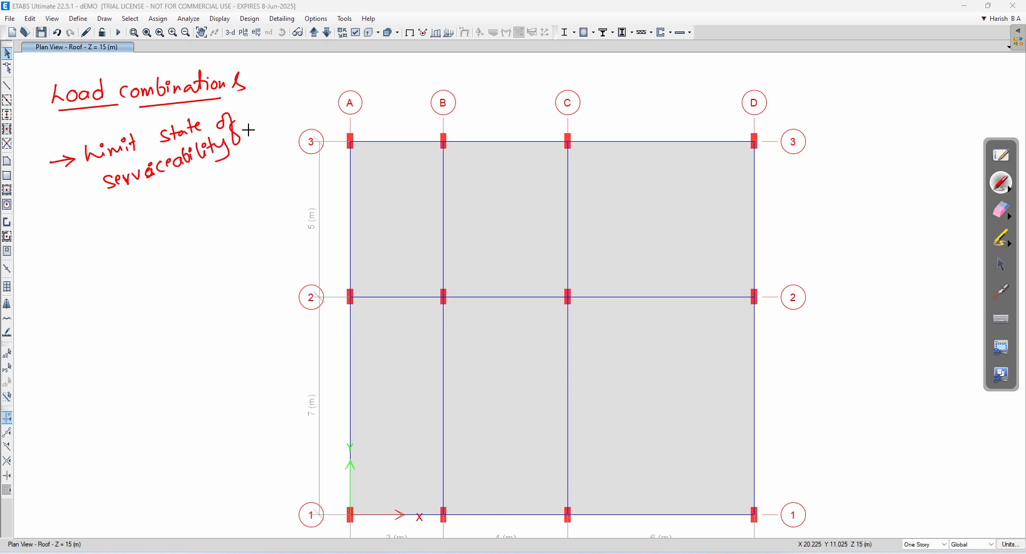
- Handwrite a second arrowed entry reading "Limit state of collapse" well below the serviceability entry
mouse_move(49, 375)
left_mouse_down()
mouse_move(71, 365)
mouse_move(68, 374)
left_mouse_up()
left_click_drag(94, 351, 209, 317)
left_click_drag(117, 371, 123, 372)
left_click_drag(134, 365, 128, 389)
mouse_move(159, 351)
left_mouse_down()
mouse_move(161, 365)
mouse_move(190, 368)
mouse_move(197, 341)
mouse_move(215, 332)
left_mouse_up()
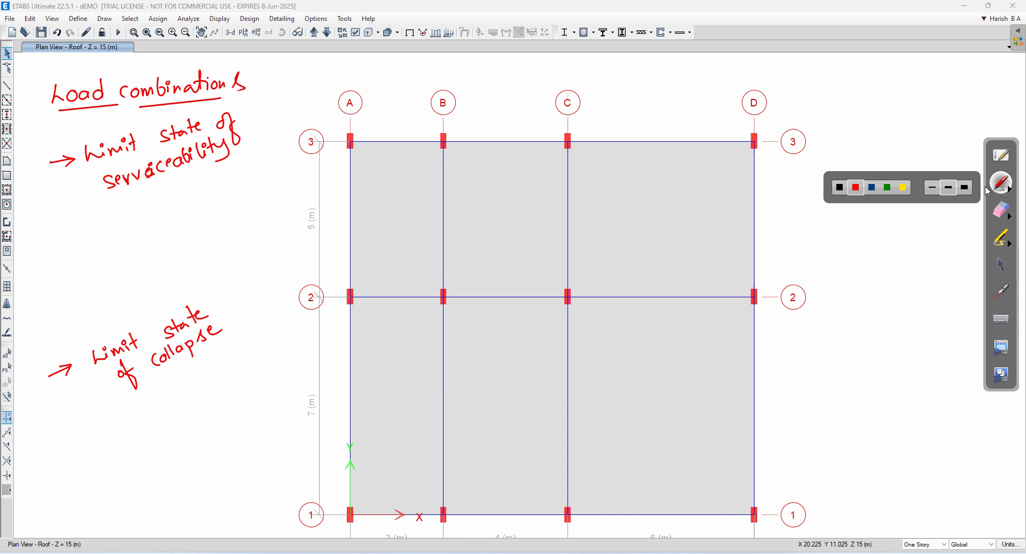
- Underline the serviceability entry in black, bracket it and label it "unfactored"
left_click(837, 188)
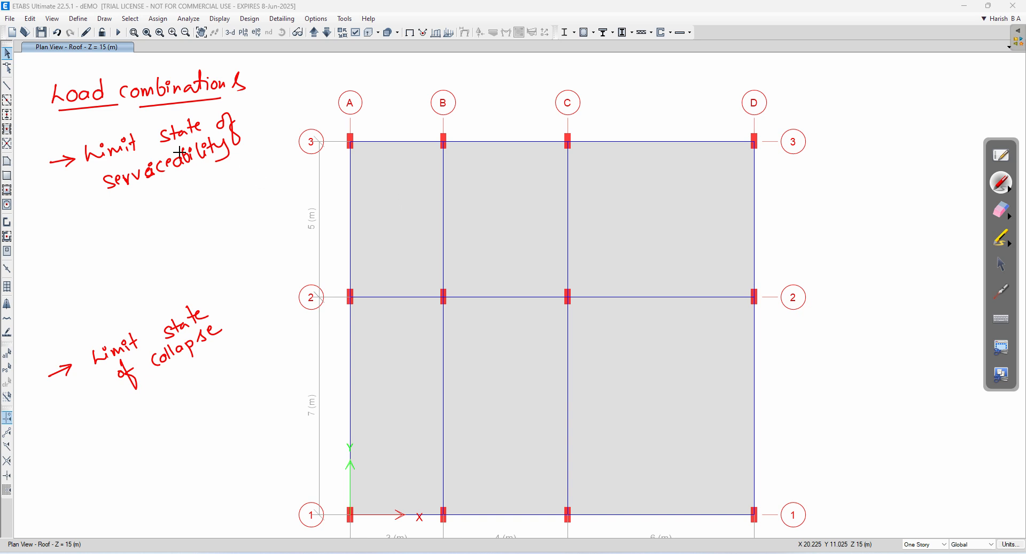
left_click_drag(109, 163, 193, 133)
left_click_drag(128, 188, 209, 159)
mouse_move(256, 107)
left_mouse_down()
mouse_move(259, 151)
mouse_move(301, 100)
mouse_move(319, 102)
mouse_move(385, 64)
left_mouse_up()
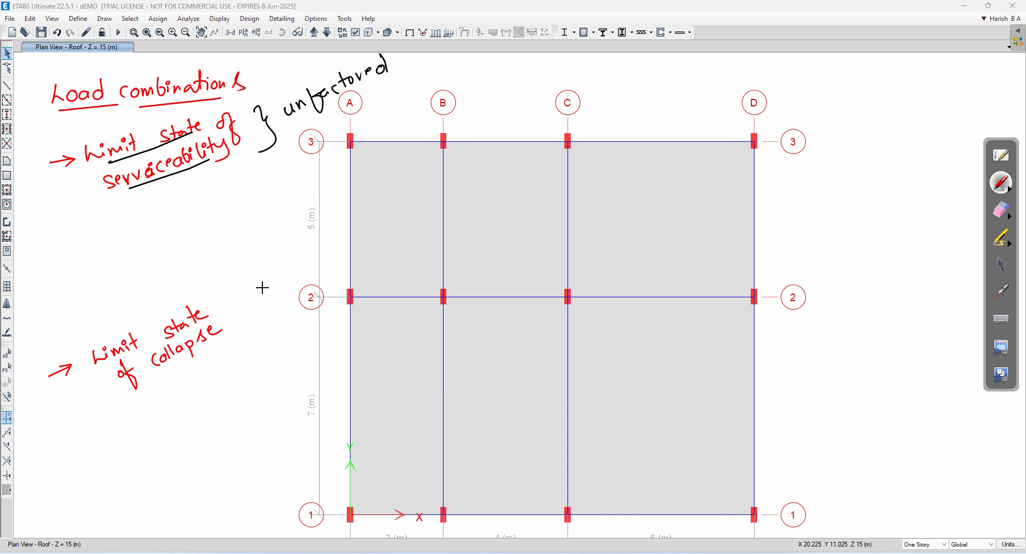
- Underline the collapse entry in black, bracket it and label it "Factored"
left_click_drag(112, 365, 171, 339)
left_click_drag(137, 388, 194, 354)
left_click_drag(225, 299, 239, 335)
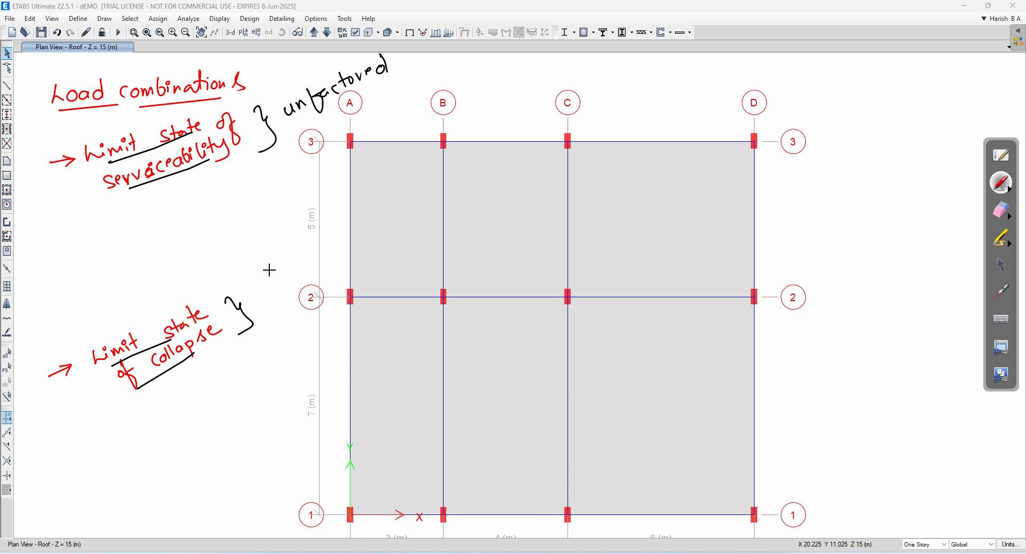
left_click_drag(268, 291, 350, 241)
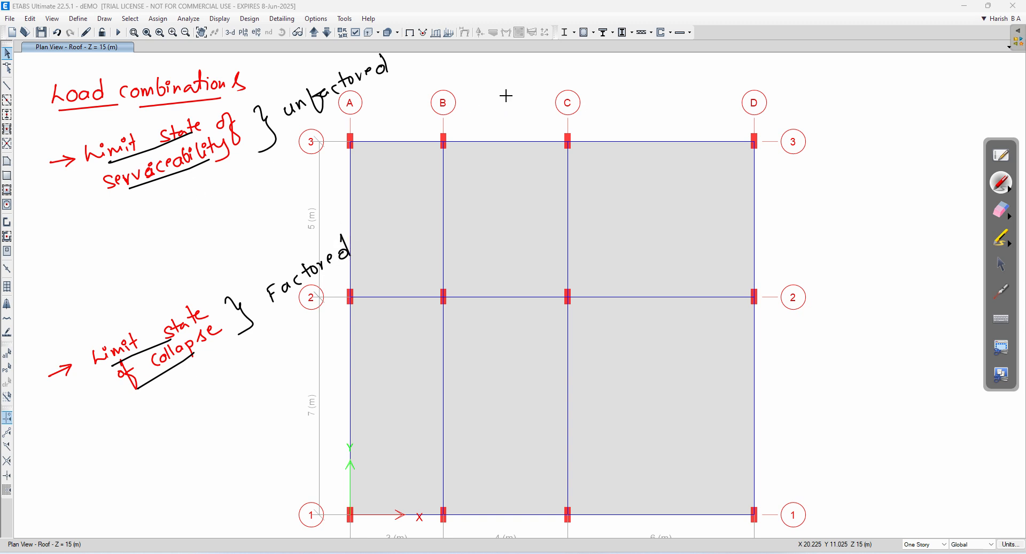
- Draw a large black brace beside the factored and unfactored labels and write "Gravity Loads" next to it
mouse_move(441, 70)
left_mouse_down()
mouse_move(462, 126)
mouse_move(470, 214)
left_mouse_up()
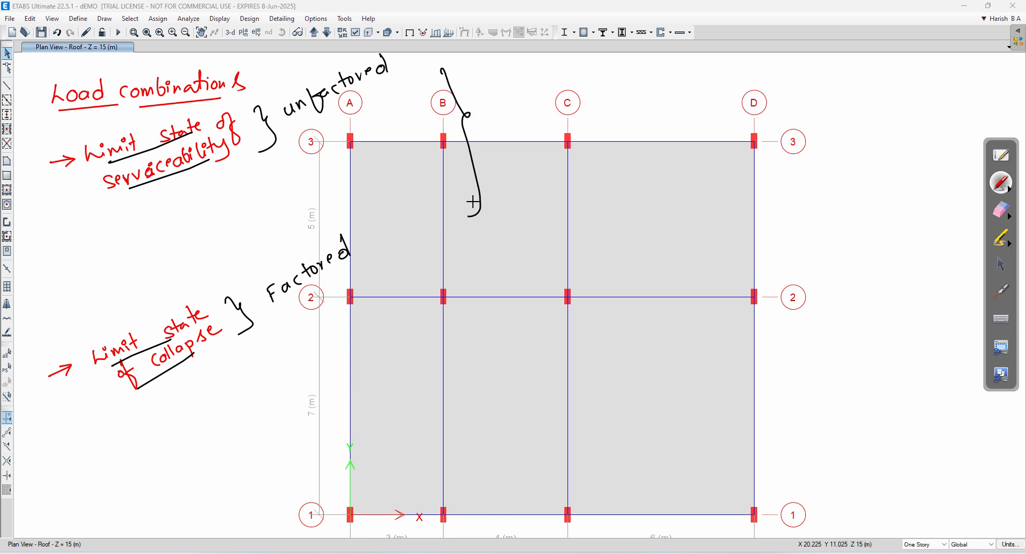
mouse_move(507, 85)
left_mouse_down()
mouse_move(527, 94)
mouse_move(548, 73)
mouse_move(620, 87)
left_mouse_up()
left_click(550, 65)
mouse_move(630, 79)
left_mouse_down()
mouse_move(625, 94)
mouse_move(654, 85)
left_mouse_up()
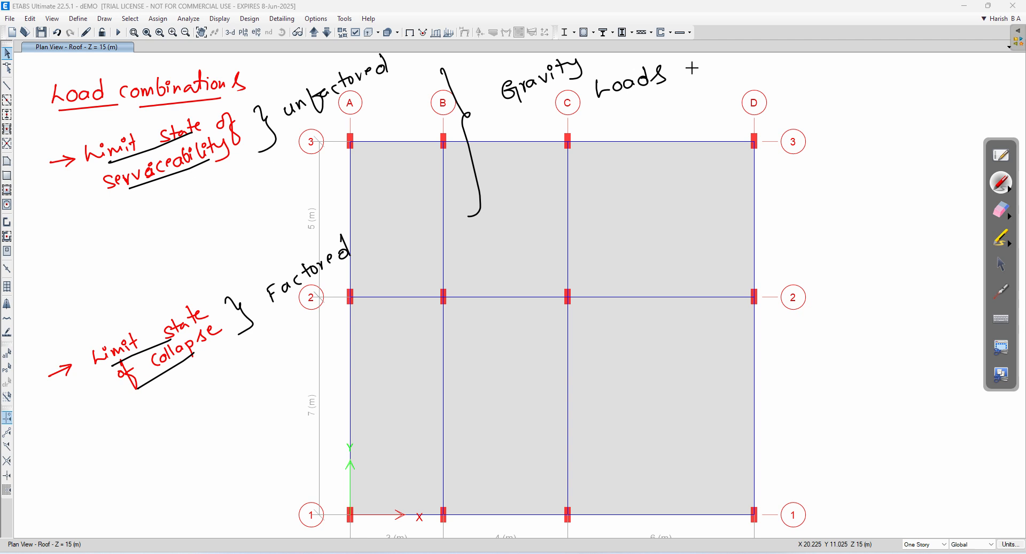
- List the serviceability combinations in blue as 1 "DL" and 2 "DL+LL"
left_click(1008, 189)
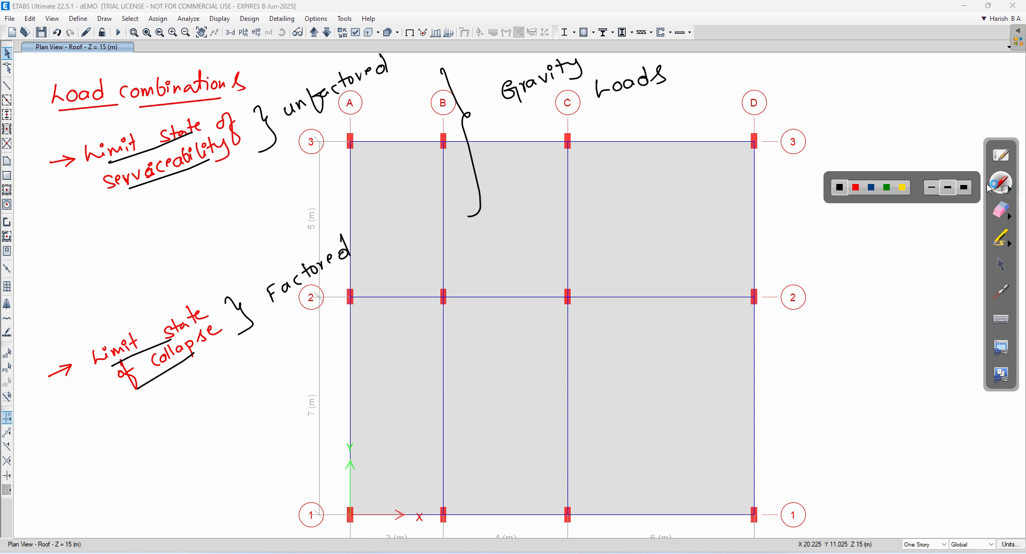
left_click(874, 188)
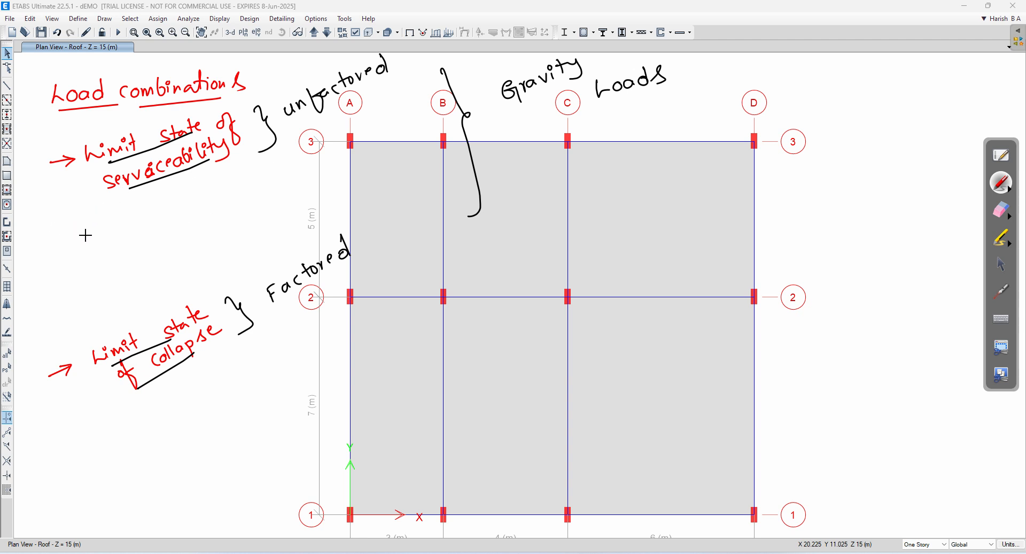
mouse_move(84, 217)
left_mouse_down()
mouse_move(84, 231)
mouse_move(86, 214)
mouse_move(151, 206)
left_mouse_up()
mouse_move(90, 248)
left_mouse_down()
mouse_move(104, 261)
mouse_move(99, 239)
mouse_move(156, 234)
mouse_move(193, 213)
left_mouse_up()
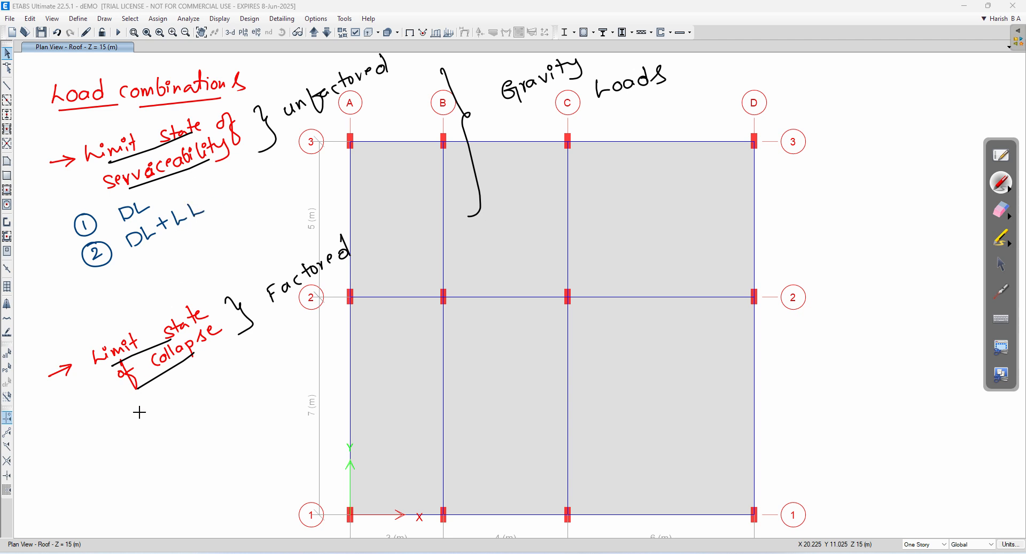
- List the collapse combinations in blue as 1 "1.5DL" and 2 "1.5DL+1.5LL"
mouse_move(125, 420)
left_mouse_down()
mouse_move(128, 427)
mouse_move(135, 423)
mouse_move(122, 421)
mouse_move(216, 388)
left_mouse_up()
mouse_move(134, 451)
left_mouse_down()
mouse_move(152, 461)
mouse_move(140, 443)
mouse_move(178, 443)
mouse_move(253, 400)
left_mouse_up()
left_click(184, 434)
mouse_move(244, 397)
left_mouse_down()
mouse_move(247, 410)
mouse_move(289, 363)
mouse_move(300, 372)
mouse_move(315, 365)
left_mouse_up()
left_click(270, 391)
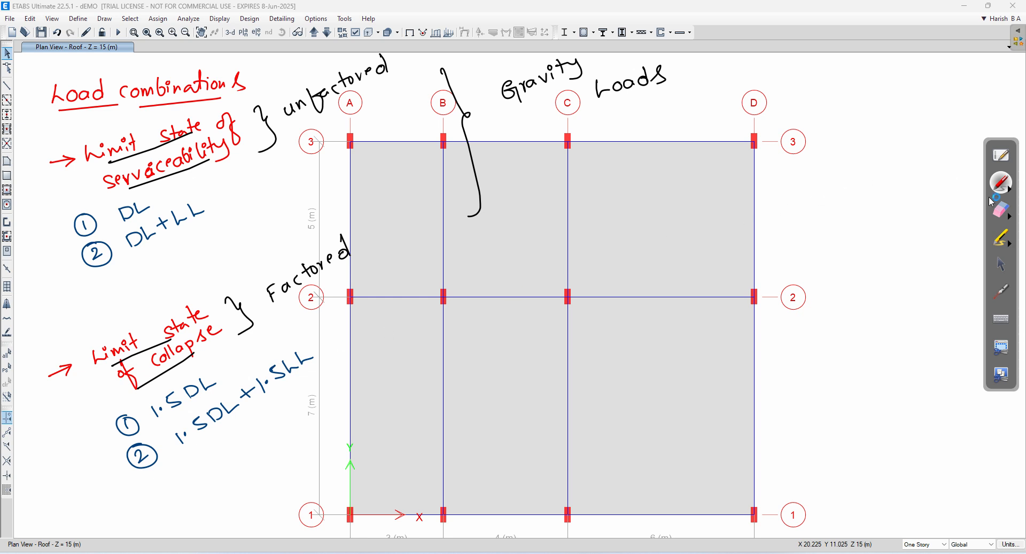
- Bracket both lists of combinations in green and mark them and the serviceability entry with green asterisks
left_click(1007, 191)
left_click(887, 187)
mouse_move(60, 207)
left_mouse_down()
mouse_move(63, 244)
mouse_move(87, 279)
left_mouse_up()
left_click_drag(222, 192, 238, 190)
mouse_move(231, 187)
left_mouse_down()
mouse_move(224, 202)
mouse_move(235, 193)
left_mouse_up()
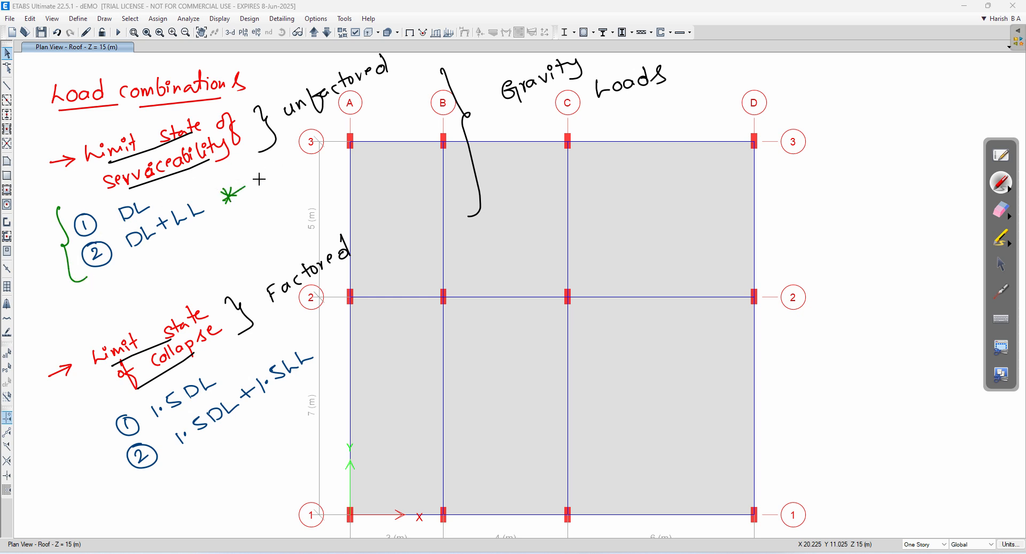
left_click_drag(90, 184, 100, 183)
left_click_drag(98, 178, 99, 189)
left_click_drag(95, 185, 104, 179)
mouse_move(104, 417)
left_mouse_down()
mouse_move(129, 473)
mouse_move(147, 469)
left_mouse_up()
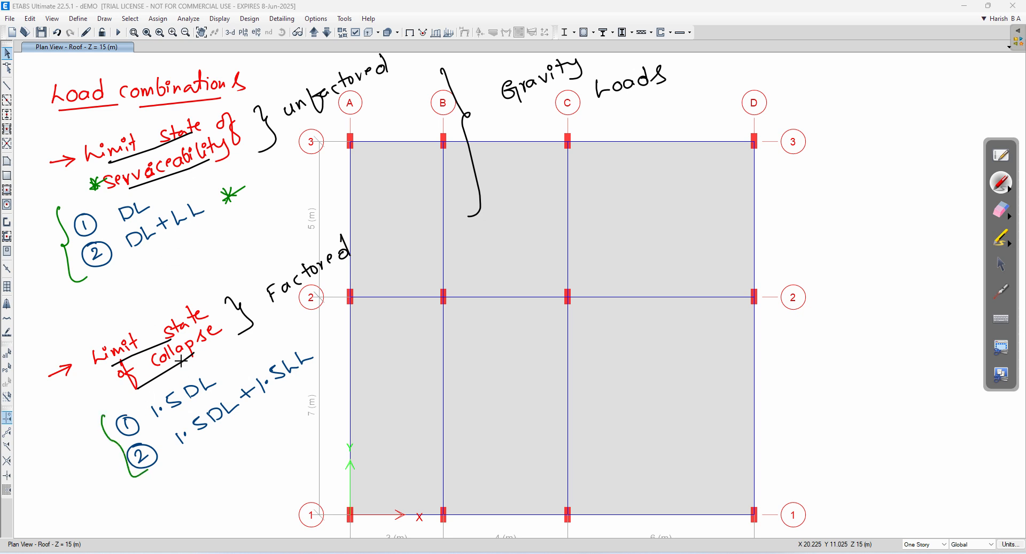
mouse_move(316, 342)
left_mouse_down()
mouse_move(322, 350)
mouse_move(334, 337)
left_mouse_up()
- Erase the handwritten load combination notes over and beside the roof plan, and return to the normal pointer
left_click(1001, 210)
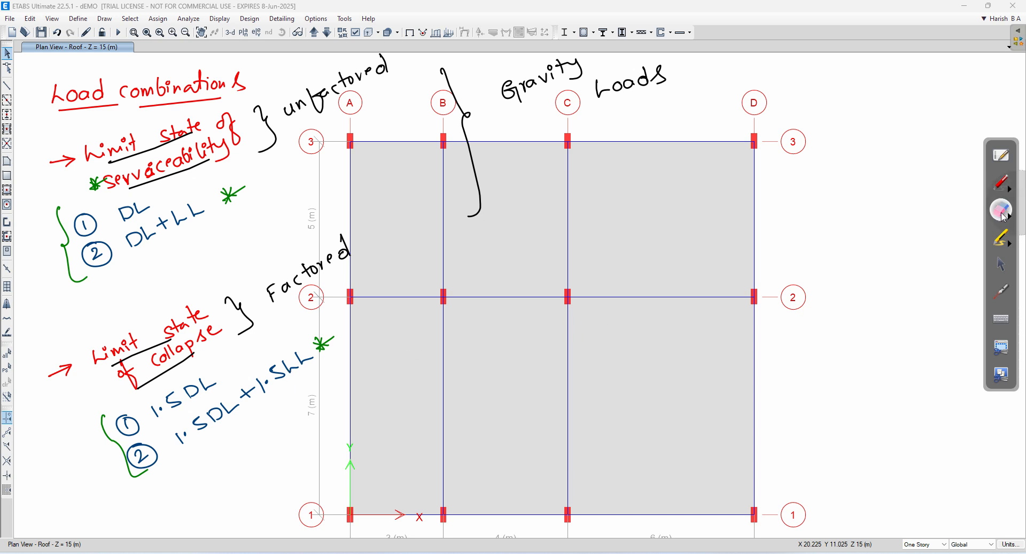
mouse_move(695, 86)
left_mouse_down()
mouse_move(260, 111)
mouse_move(313, 68)
mouse_move(39, 87)
mouse_move(1, 267)
mouse_move(362, 181)
mouse_move(363, 270)
mouse_move(107, 383)
mouse_move(257, 420)
mouse_move(396, 321)
left_mouse_up()
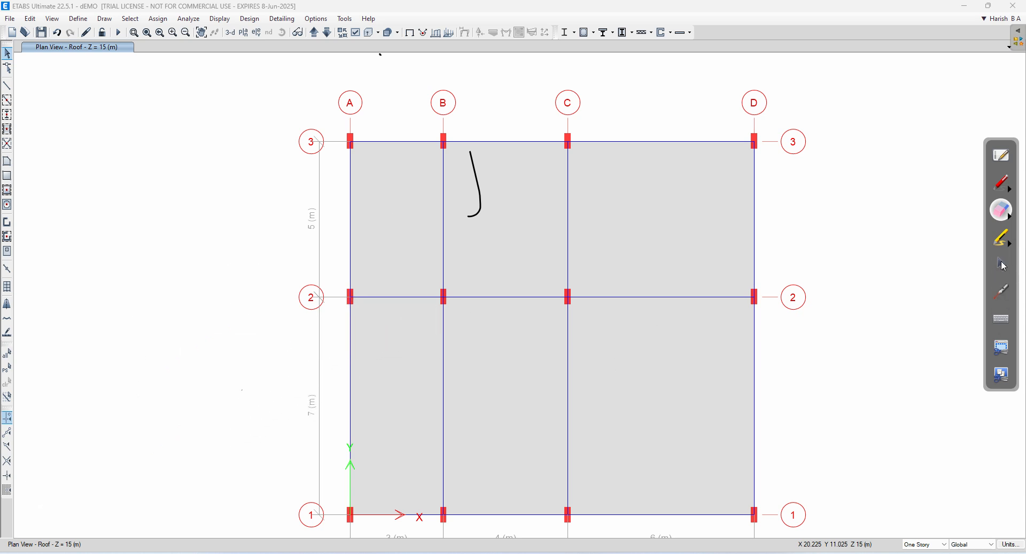
left_click(1002, 263)
left_click(1001, 210)
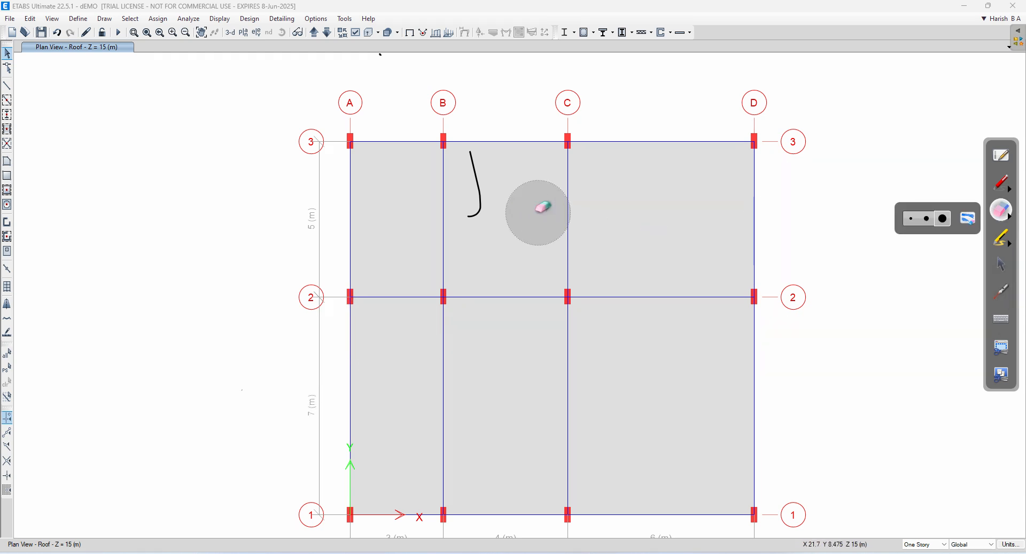
left_click_drag(487, 162, 474, 209)
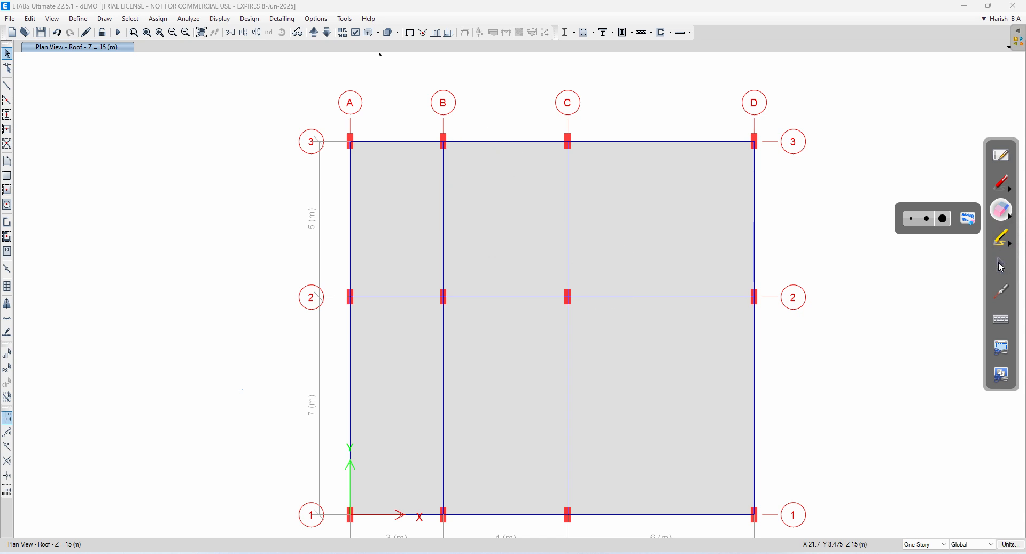
left_click(1002, 264)
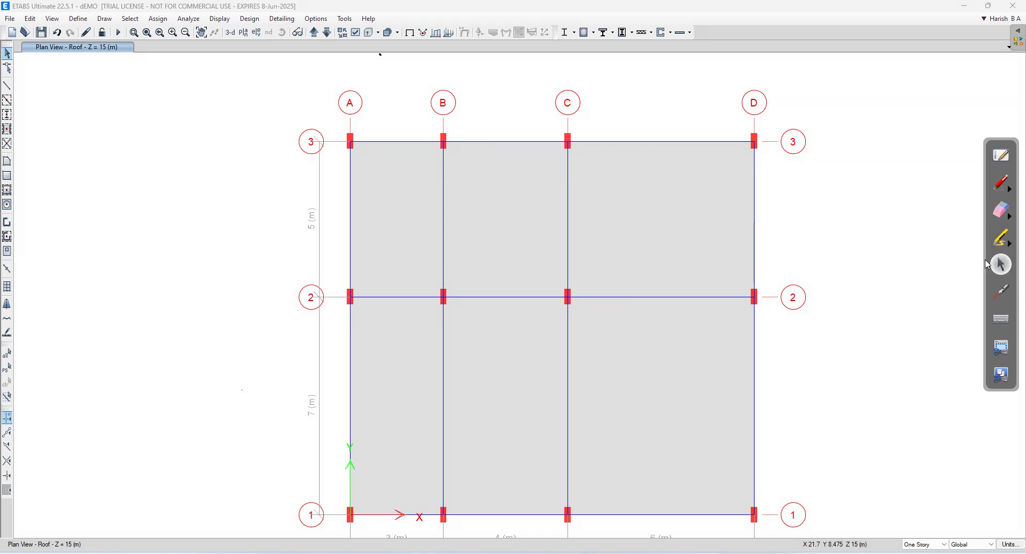
- Define a new Linear Add load combination named DL, deleting its default entry and adding Dead with scale factor 1
left_click(70, 21)
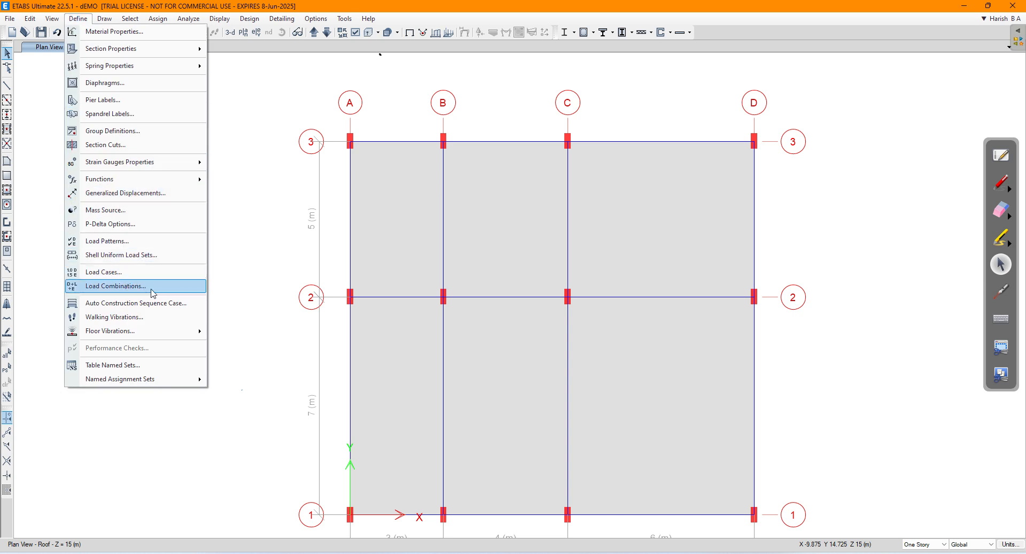
left_click(169, 288)
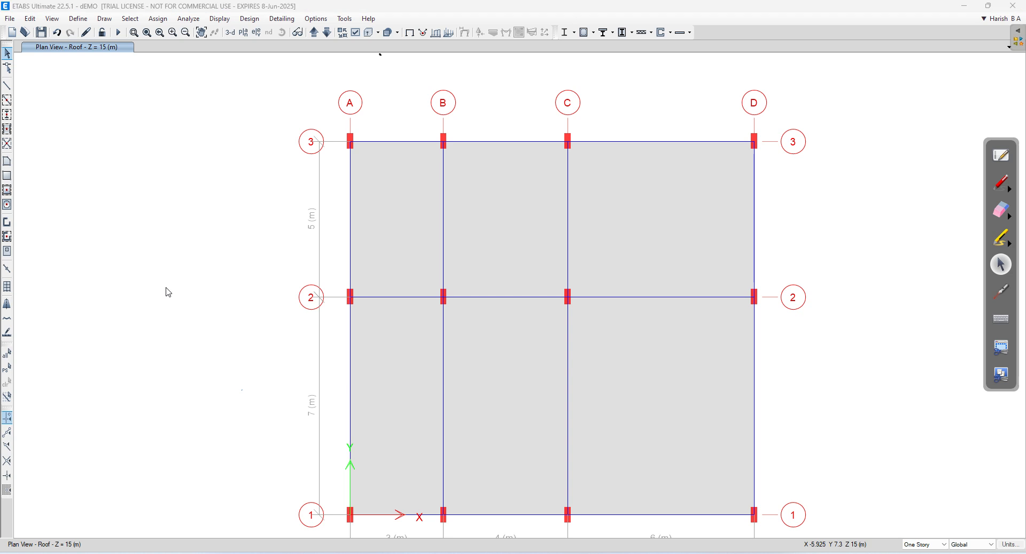
left_click_drag(434, 195, 149, 146)
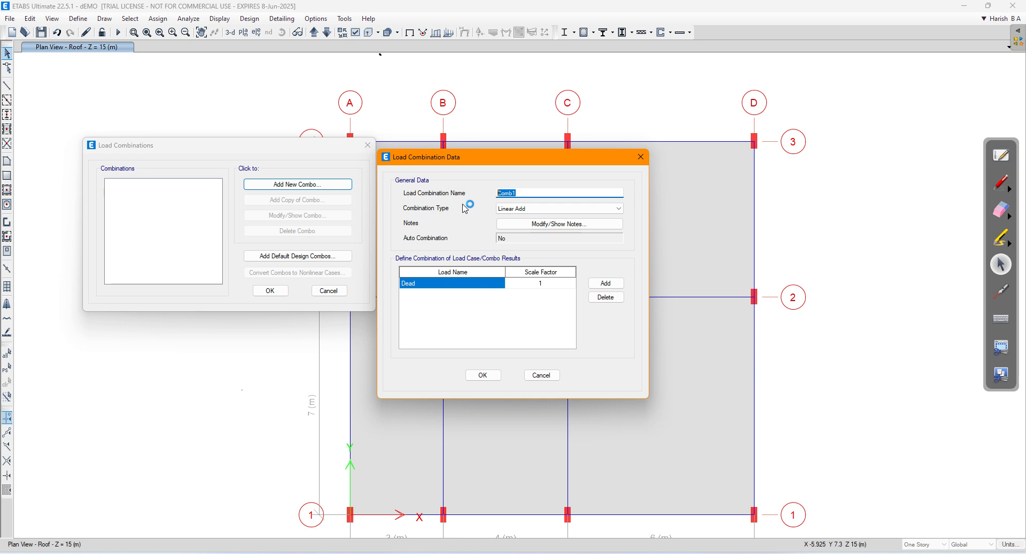
type("DL")
left_click(607, 297)
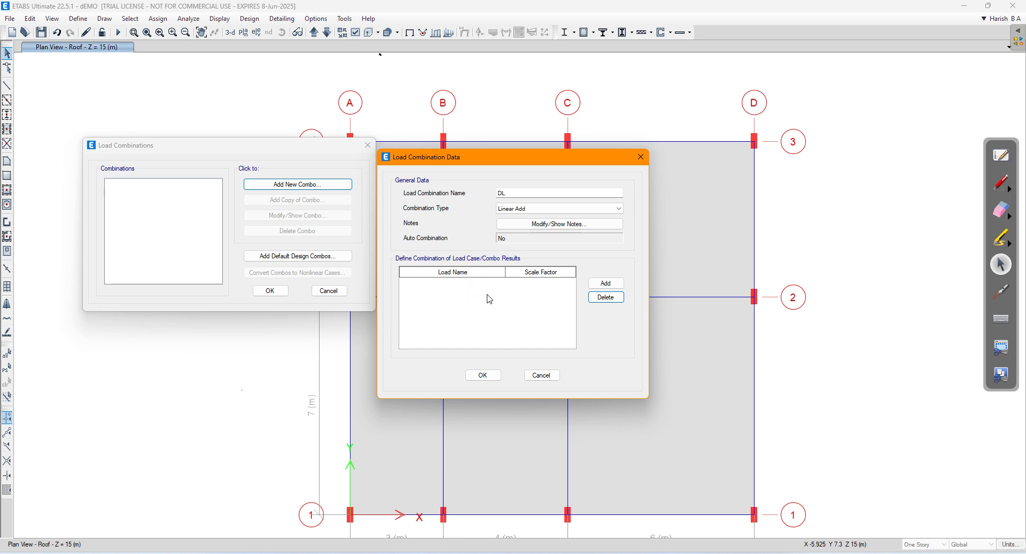
left_click(606, 283)
left_click(473, 286)
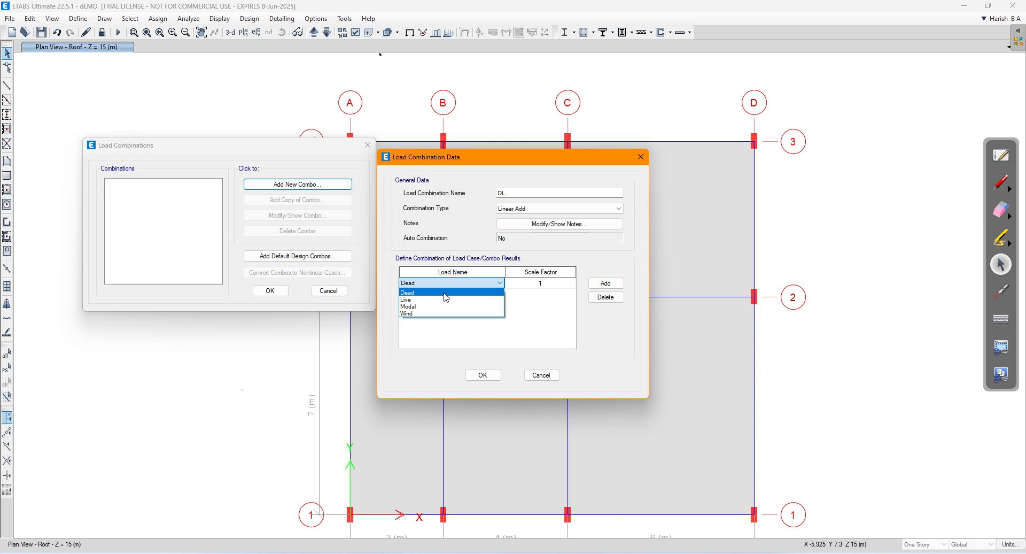
left_click(446, 293)
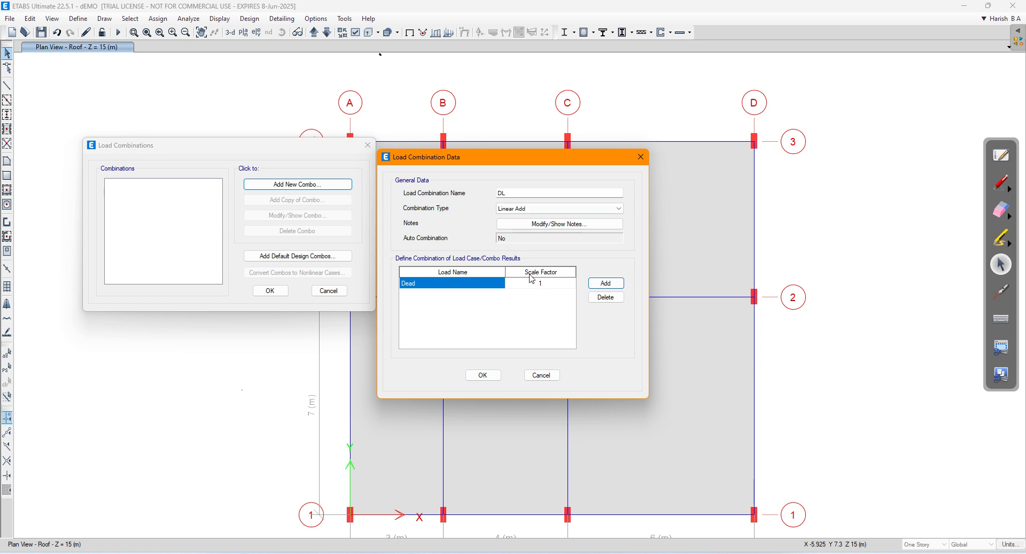
- Handwrite an underlined "LSC" heading with "1) DL" in green beside the plan, and accept the DL combination
left_click(1009, 189)
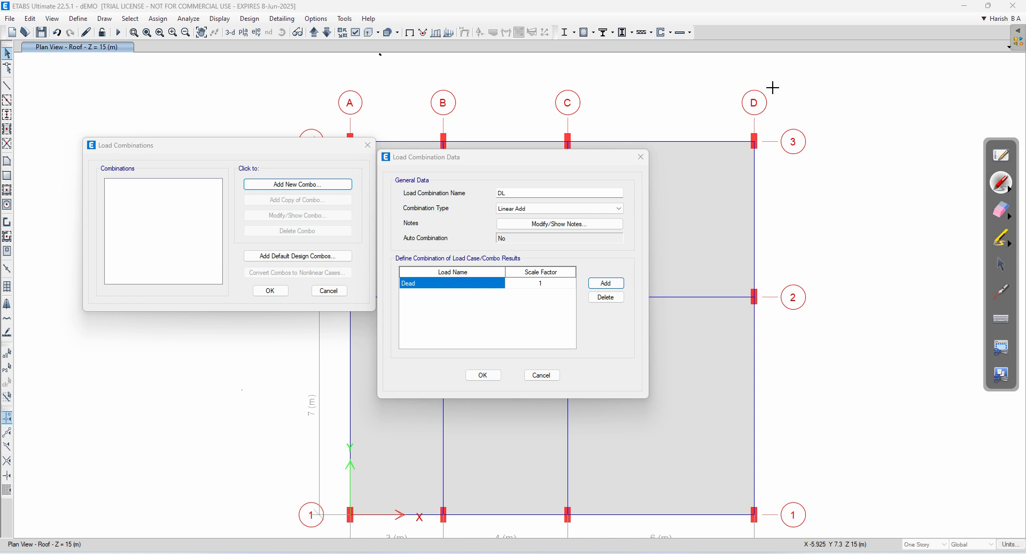
mouse_move(828, 87)
left_mouse_down()
mouse_move(835, 98)
mouse_move(877, 99)
left_mouse_up()
left_click_drag(814, 106, 892, 103)
mouse_move(827, 122)
left_mouse_down()
mouse_move(828, 144)
mouse_move(890, 133)
left_mouse_up()
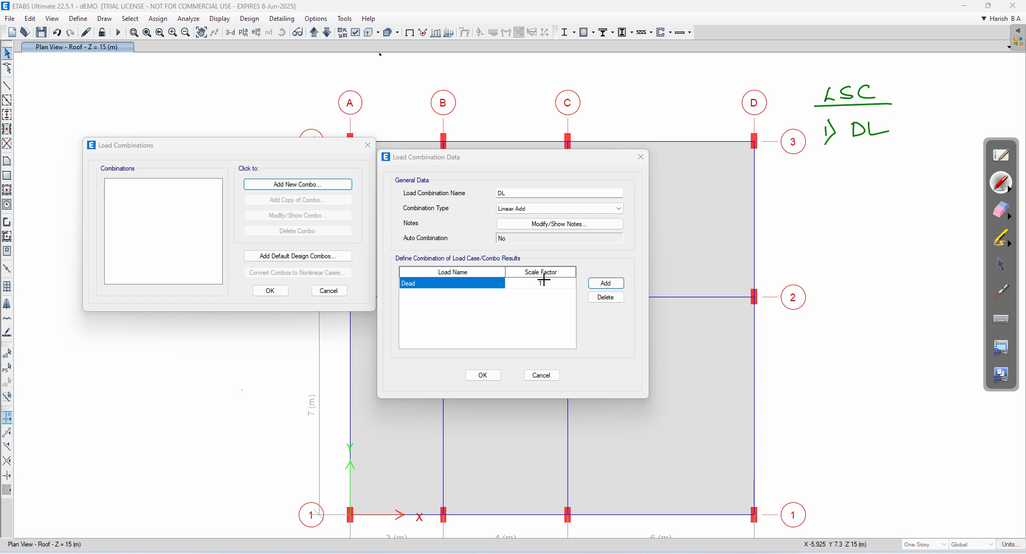
left_click(1002, 264)
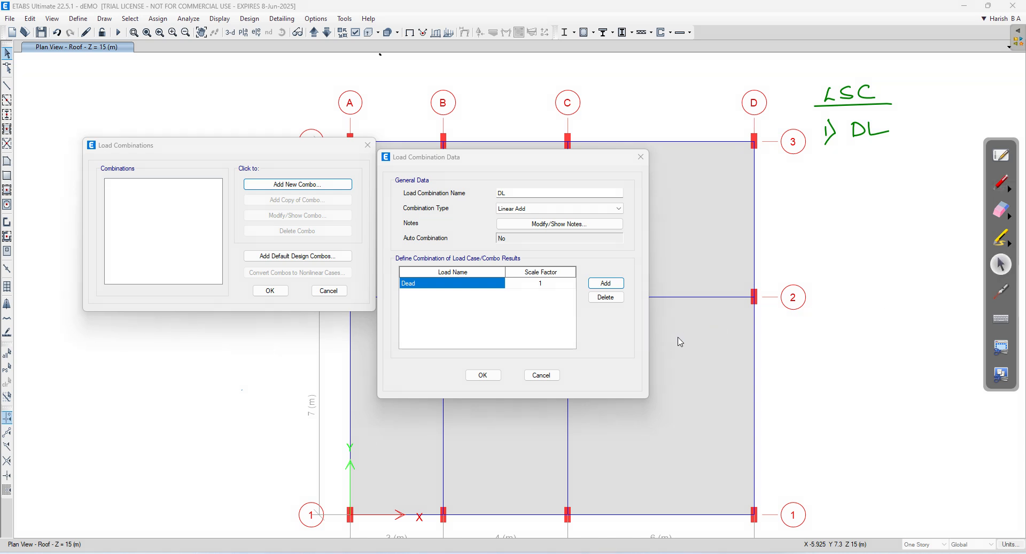
left_click(483, 375)
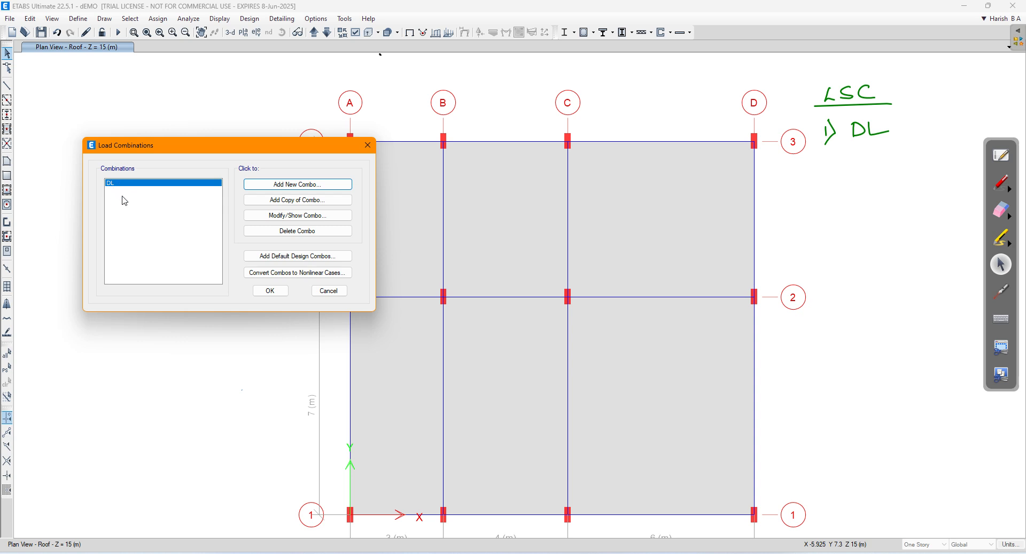
- Start a new load combination and handwrite "2) DL+LL" in green below the DL note beside the plan
left_click(295, 185)
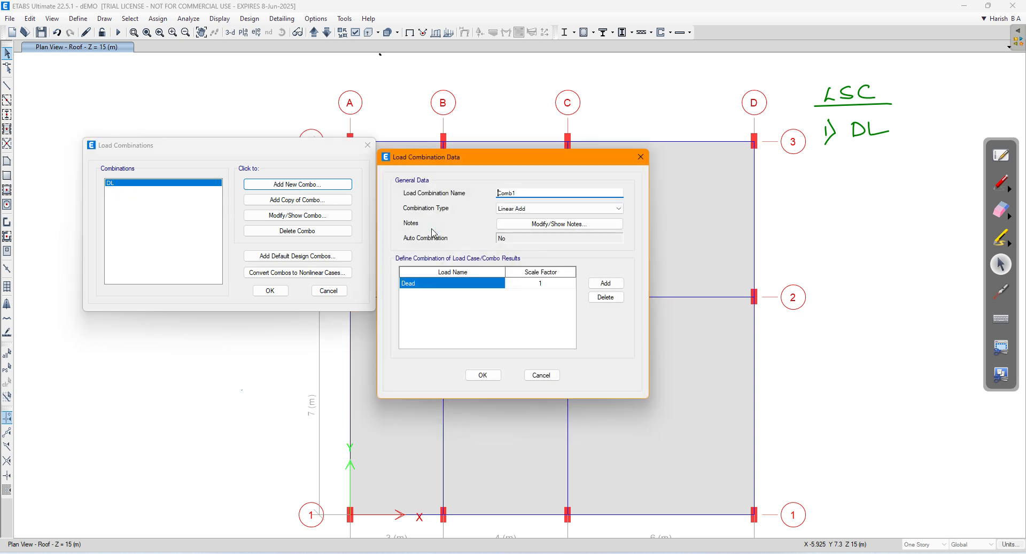
left_click(1001, 183)
left_click_drag(825, 163, 827, 167)
left_click_drag(859, 158, 858, 168)
mouse_move(858, 154)
left_mouse_down()
mouse_move(859, 167)
mouse_move(903, 152)
left_mouse_up()
left_click_drag(909, 148, 935, 158)
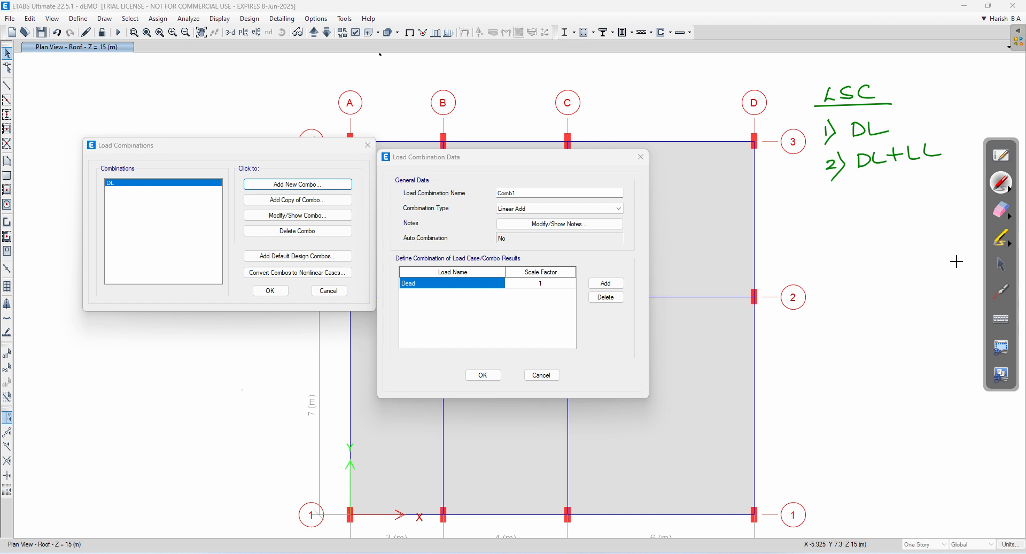
left_click(1002, 264)
- Name the new combination DL+LL, delete its default entry and add Dead with scale factor 1.5
left_click(423, 190)
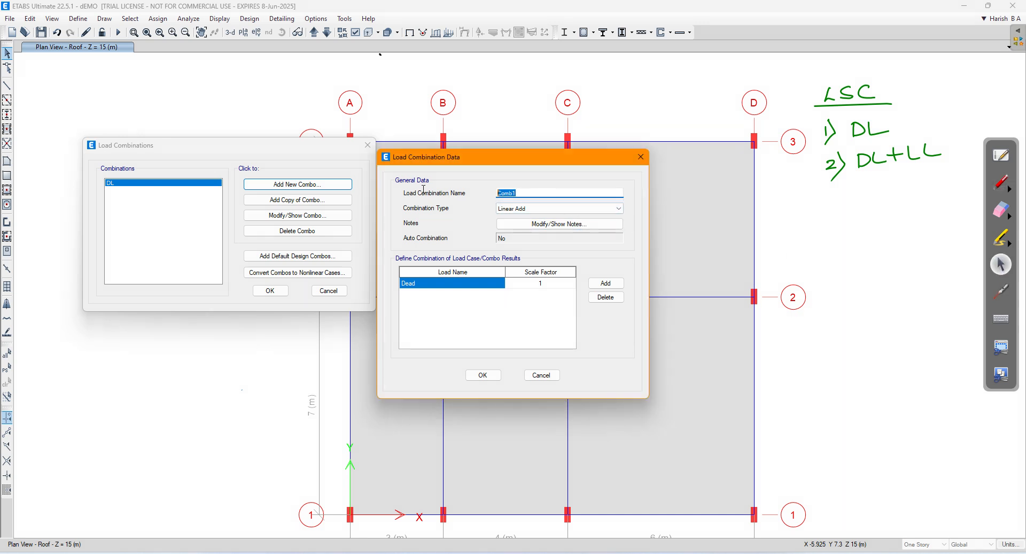
type("DL+LL")
left_click(606, 303)
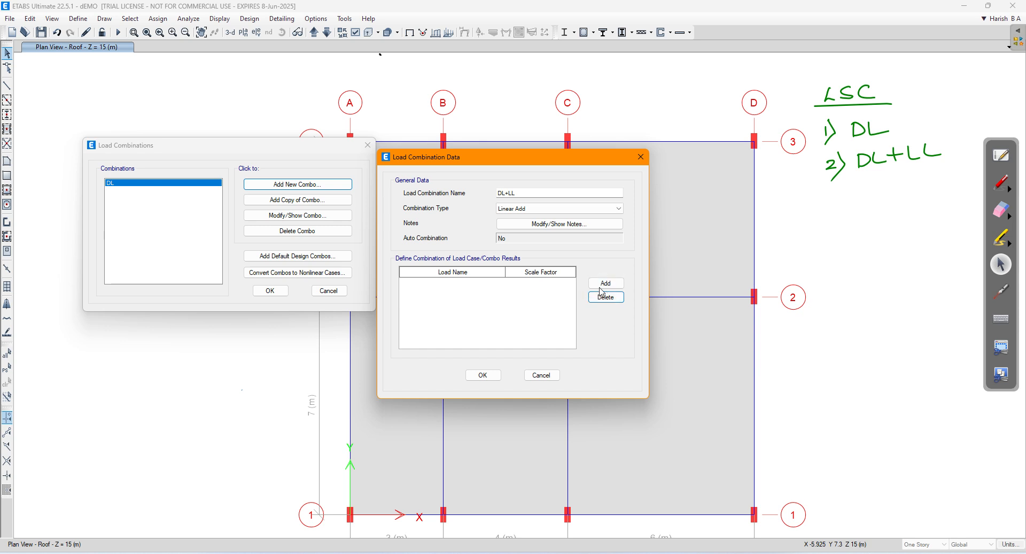
left_click(606, 282)
left_click(470, 287)
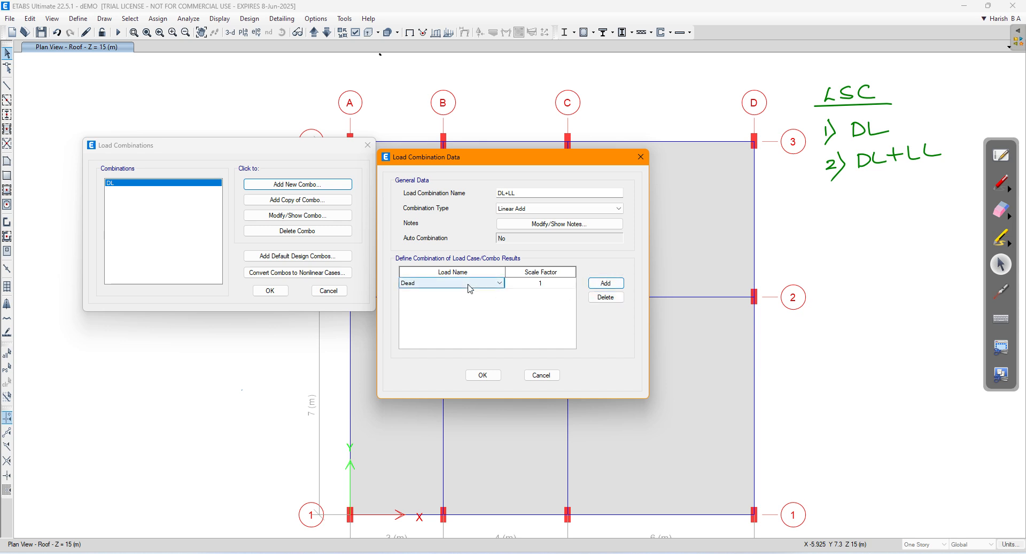
left_click(471, 289)
left_click(541, 291)
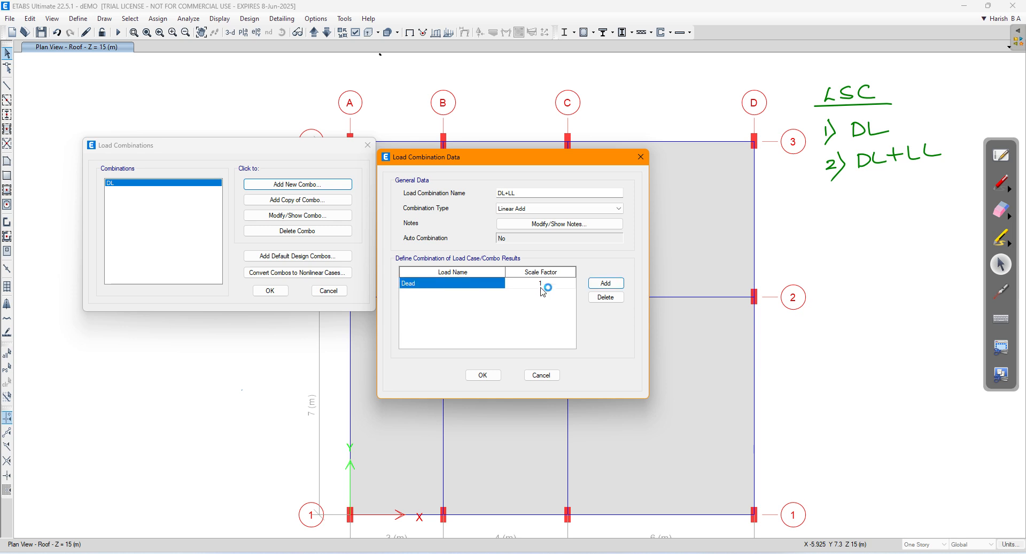
left_click(547, 285)
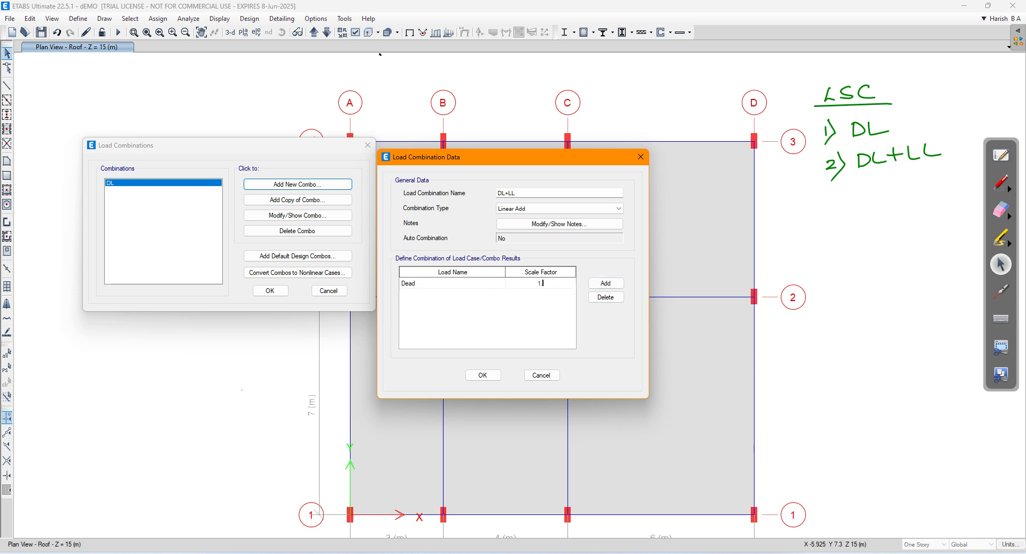
type(".5")
key("Return")
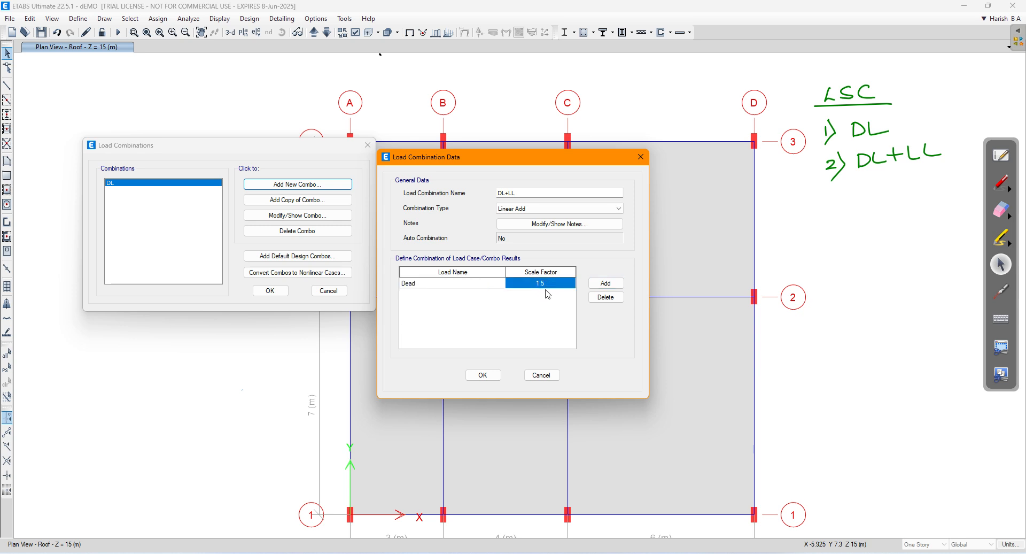
- Add Live with scale factor 1 to the DL+LL combination and set Dead's scale factor to 1
left_click(606, 283)
left_click(481, 294)
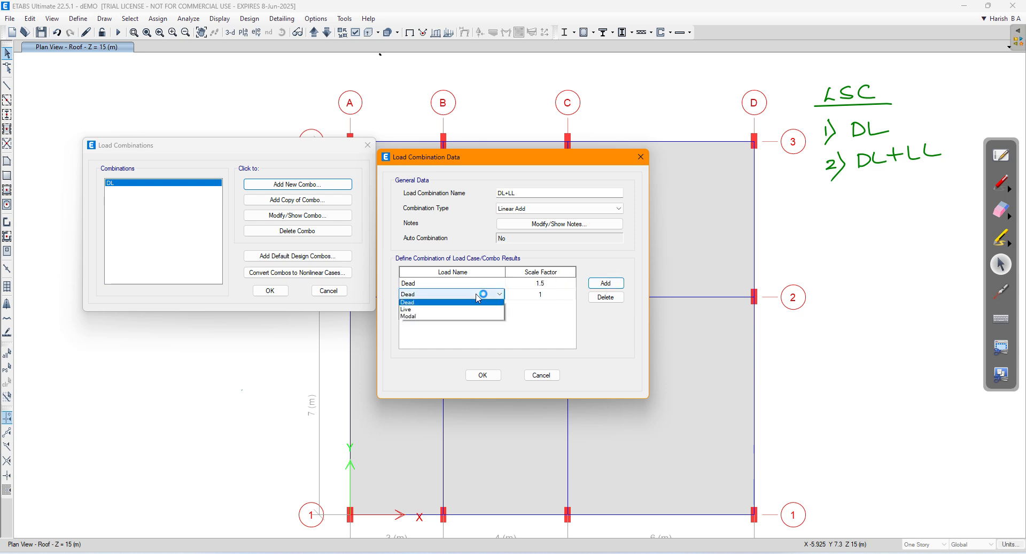
left_click(460, 316)
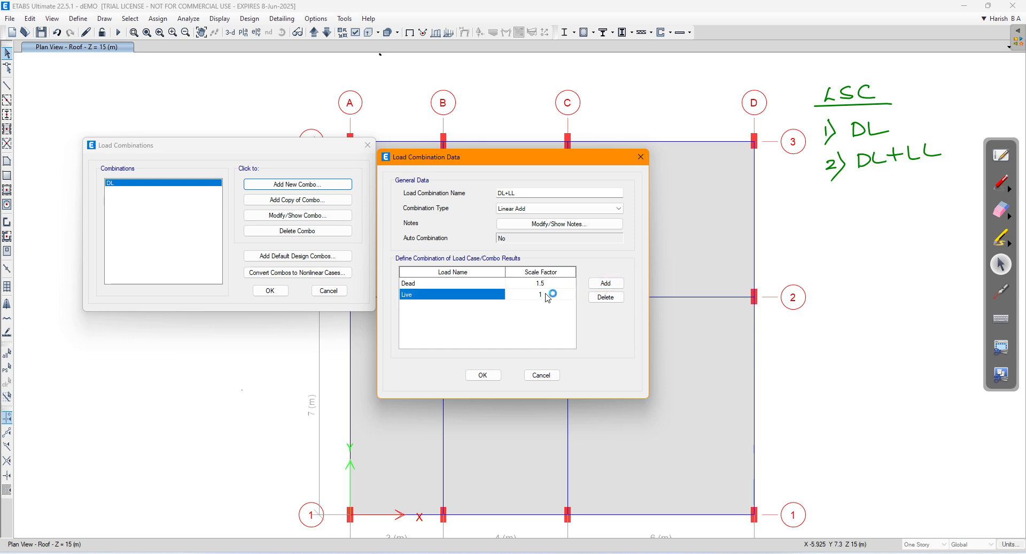
left_click(546, 295)
left_click(560, 284)
type("1")
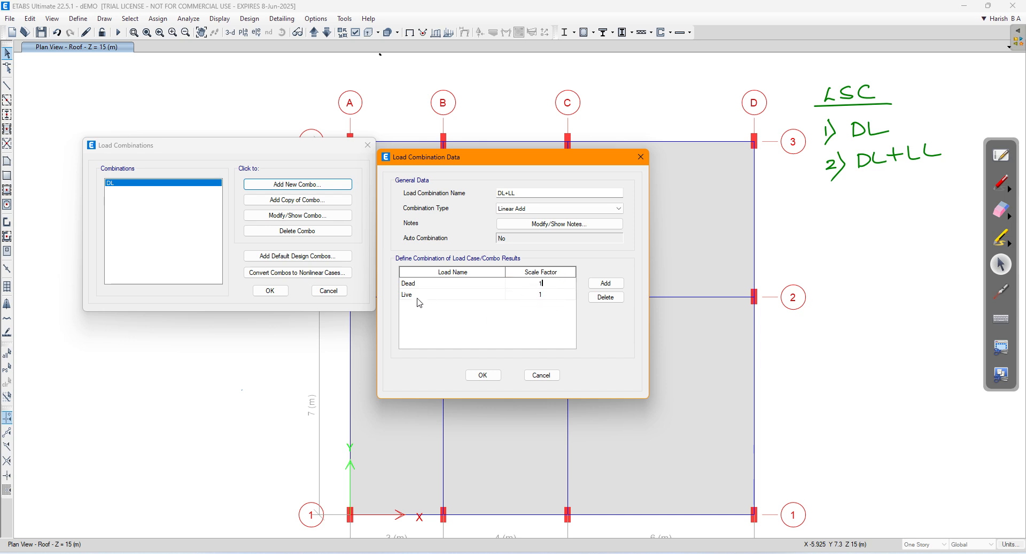
- Underline the handwritten DL+LL note in green and tick the Dead and Live scale factors
left_click(1001, 182)
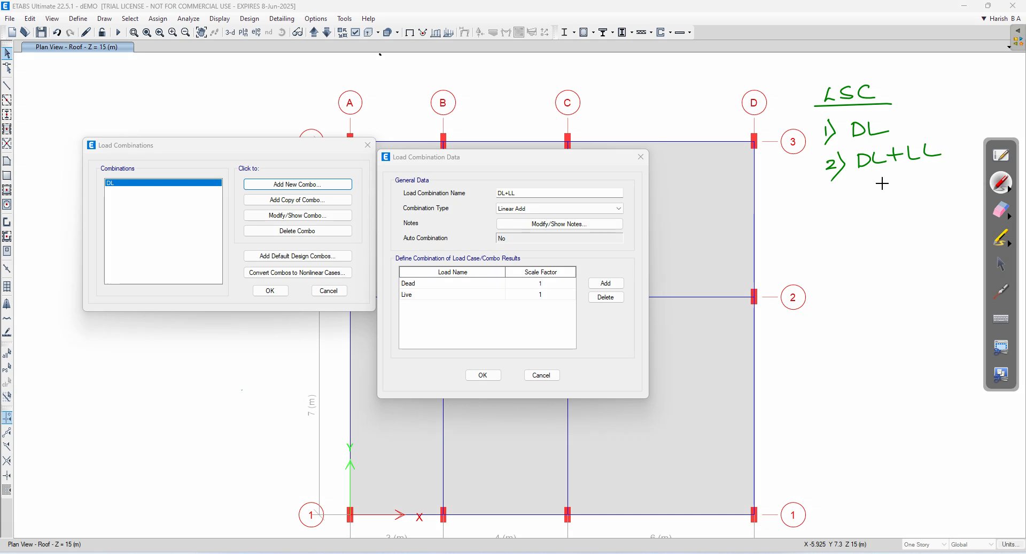
left_click_drag(870, 184, 958, 167)
mouse_move(548, 282)
left_mouse_down()
mouse_move(581, 270)
mouse_move(583, 284)
left_mouse_up()
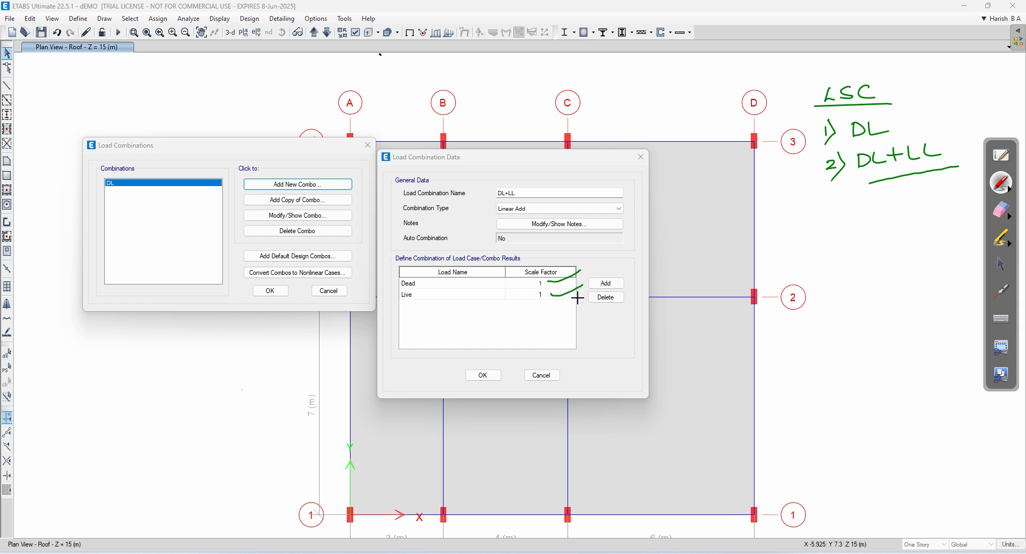
- Erase the green ticks beside the scale factors and accept the DL+LL combination
left_click(1001, 209)
left_click_drag(577, 267, 558, 278)
left_click(1001, 264)
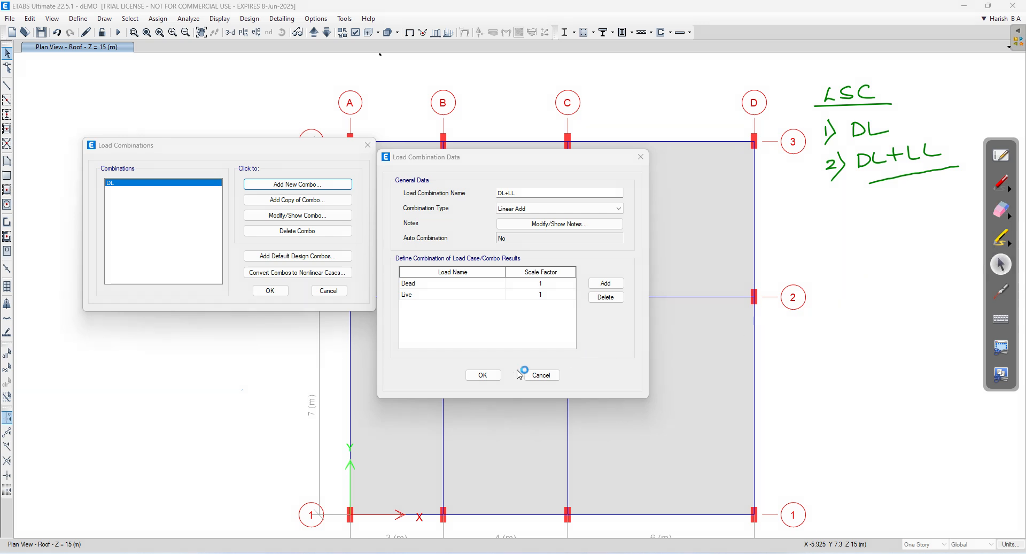
left_click(484, 376)
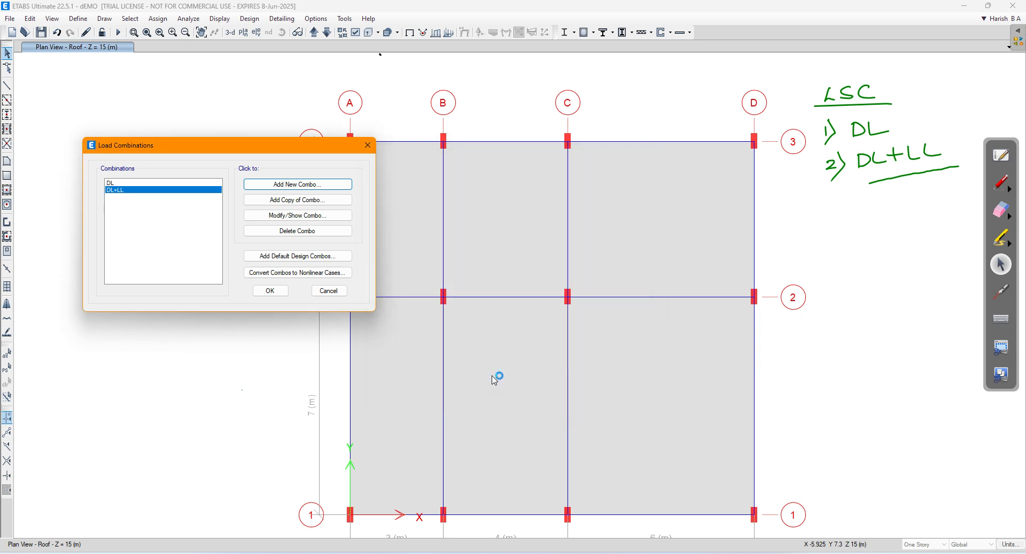
- Erase the handwritten LSC heading above the two combination notes and write a boxed "LSS" heading in its place
left_click(127, 184)
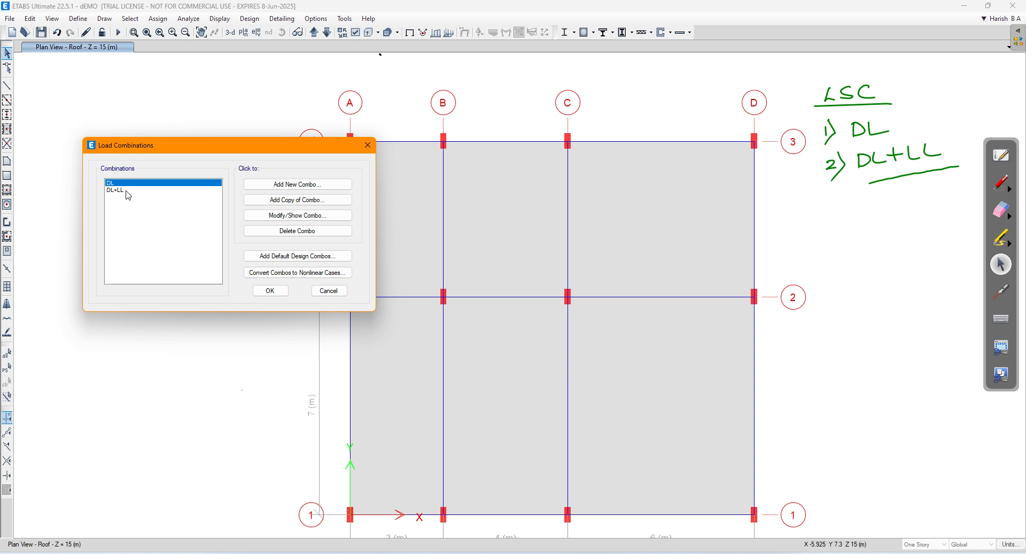
left_click(1004, 219)
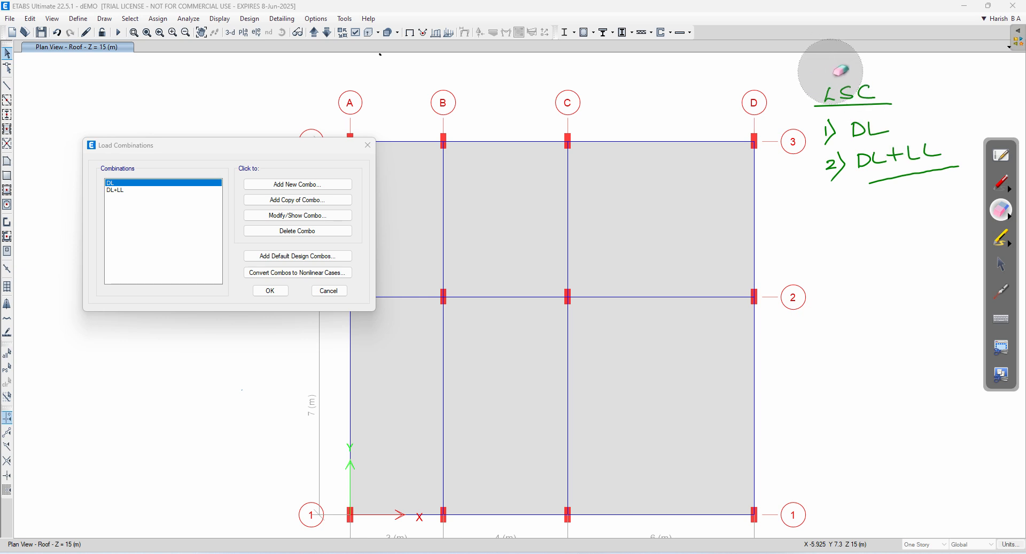
left_click_drag(827, 76, 911, 86)
left_click(1002, 182)
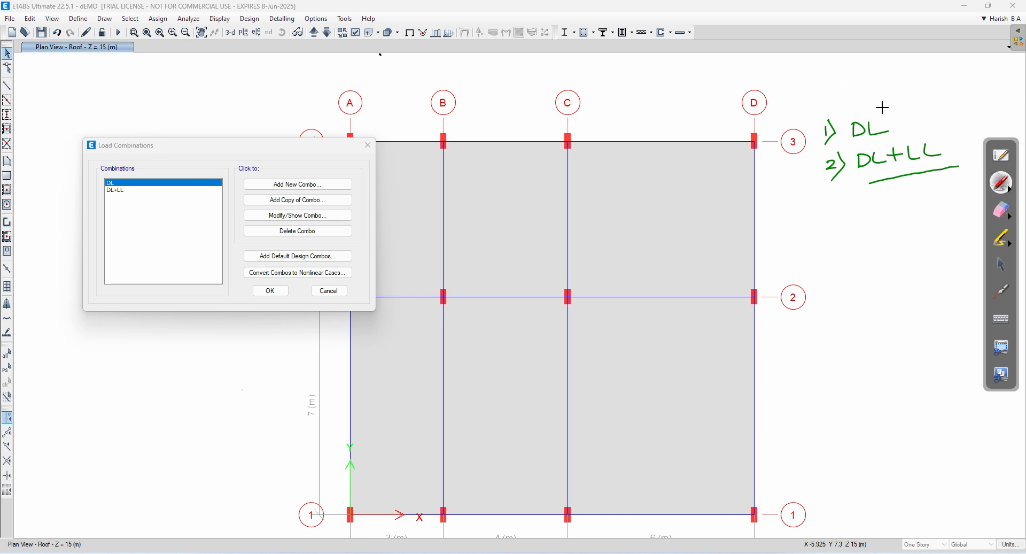
mouse_move(842, 77)
left_mouse_down()
mouse_move(854, 90)
mouse_move(865, 83)
mouse_move(860, 91)
left_mouse_up()
left_click_drag(876, 82, 889, 81)
mouse_move(882, 75)
left_mouse_down()
mouse_move(876, 92)
mouse_move(907, 95)
left_mouse_up()
mouse_move(828, 96)
left_mouse_down()
mouse_move(904, 72)
mouse_move(906, 98)
left_mouse_up()
- Handwrite a boxed "LSC" heading in green below the serviceability notes, with "1) 1.5 DL" under it
mouse_move(837, 250)
left_mouse_down()
mouse_move(858, 265)
mouse_move(890, 264)
left_mouse_up()
mouse_move(837, 242)
left_mouse_down()
mouse_move(898, 272)
mouse_move(834, 241)
mouse_move(837, 270)
left_mouse_up()
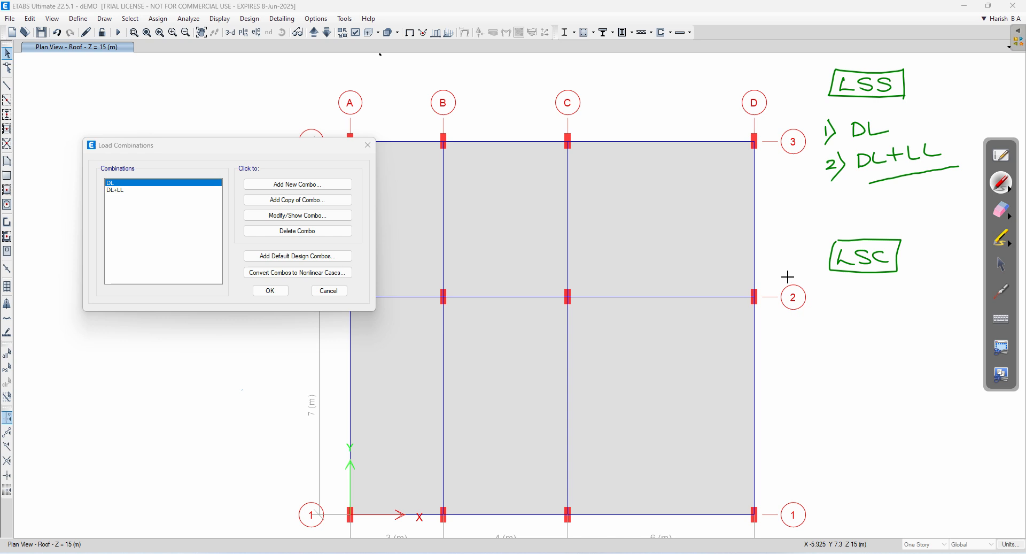
mouse_move(838, 296)
left_mouse_down()
mouse_move(839, 318)
mouse_move(886, 292)
mouse_move(878, 306)
mouse_move(905, 305)
left_mouse_up()
left_click(870, 305)
mouse_move(920, 288)
left_mouse_down()
mouse_move(920, 304)
mouse_move(932, 303)
left_mouse_up()
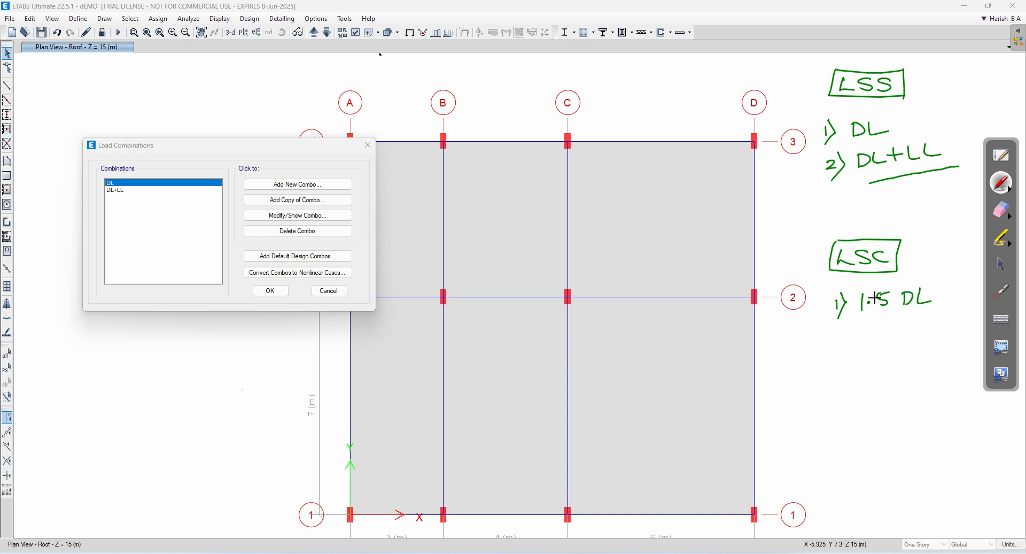
- Handwrite "2) 1.5 DL + 1.5 LL" in green below the 1.5 DL note, and return to the normal pointer
mouse_move(839, 341)
left_mouse_down()
mouse_move(840, 356)
mouse_move(880, 342)
left_mouse_up()
left_click(875, 338)
left_click_drag(882, 331, 902, 342)
mouse_move(914, 327)
left_mouse_down()
mouse_move(915, 340)
mouse_move(926, 340)
mouse_move(896, 362)
left_mouse_up()
mouse_move(890, 357)
left_mouse_down()
mouse_move(909, 357)
mouse_move(871, 390)
mouse_move(883, 391)
left_mouse_up()
left_click(880, 386)
left_click_drag(888, 376, 920, 388)
left_click_drag(924, 377, 922, 391)
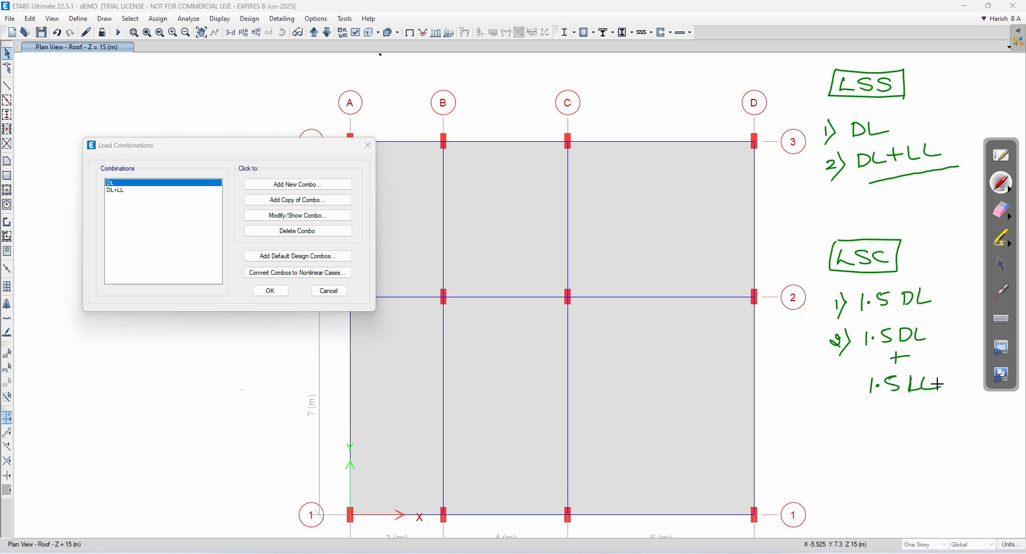
left_click(1001, 264)
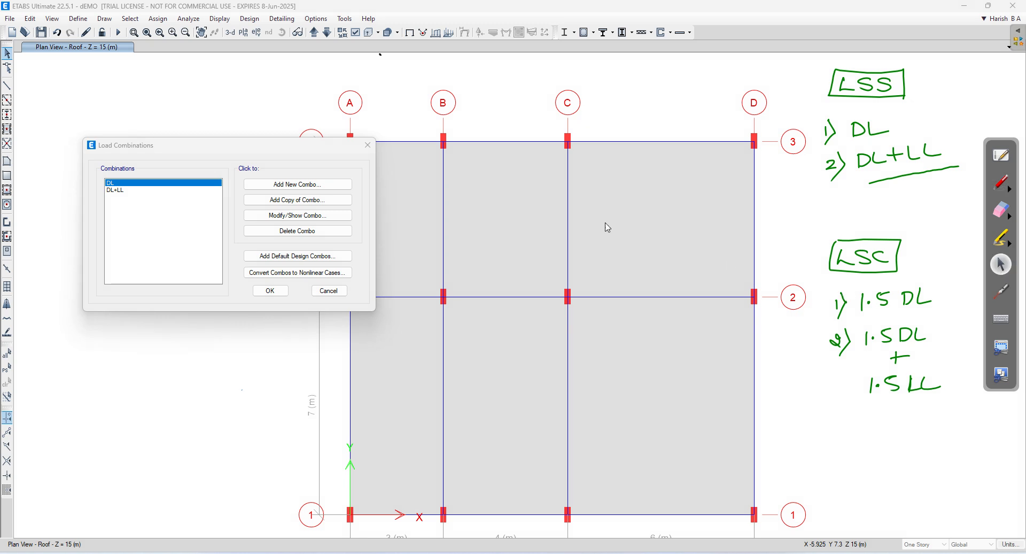
- Define a new Linear Add load combination named 1.5DL, with Dead at scale factor 1.5
left_click(289, 184)
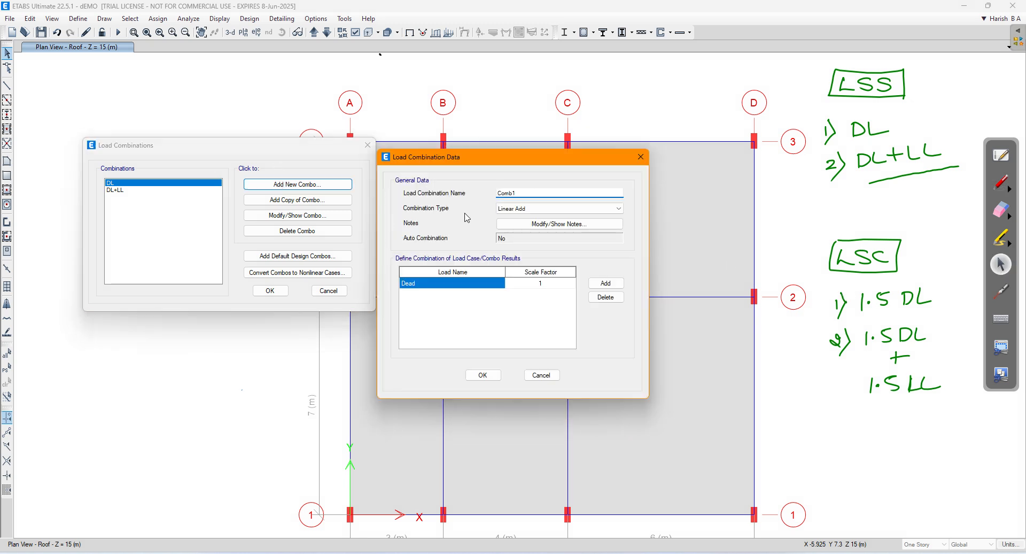
left_click_drag(523, 193, 481, 188)
type("1.5DL")
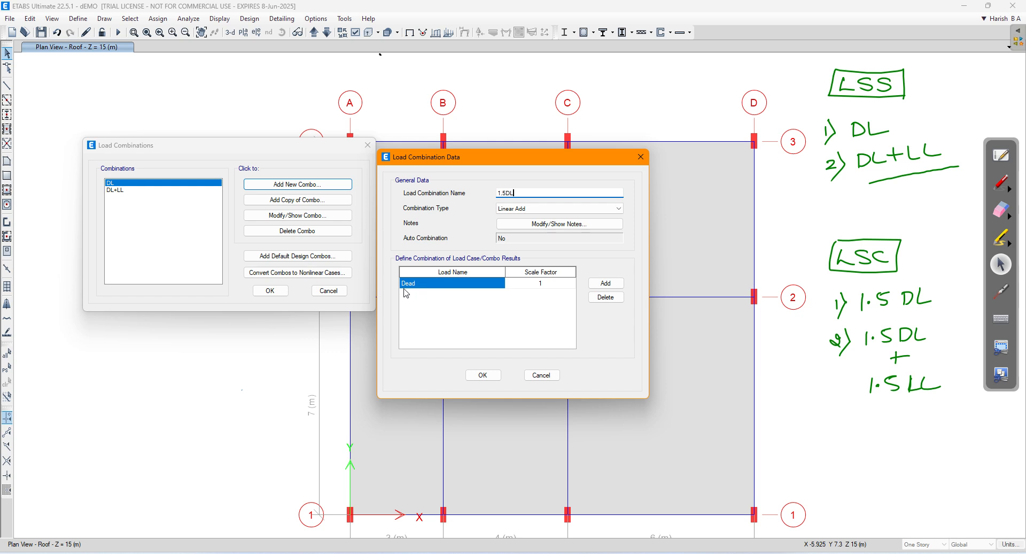
double_click(547, 283)
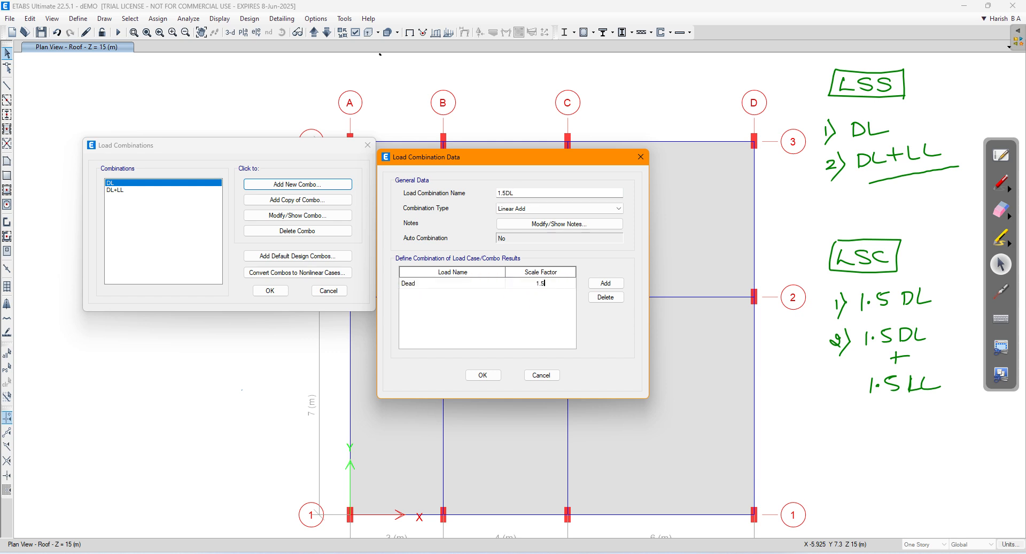
left_click(485, 375)
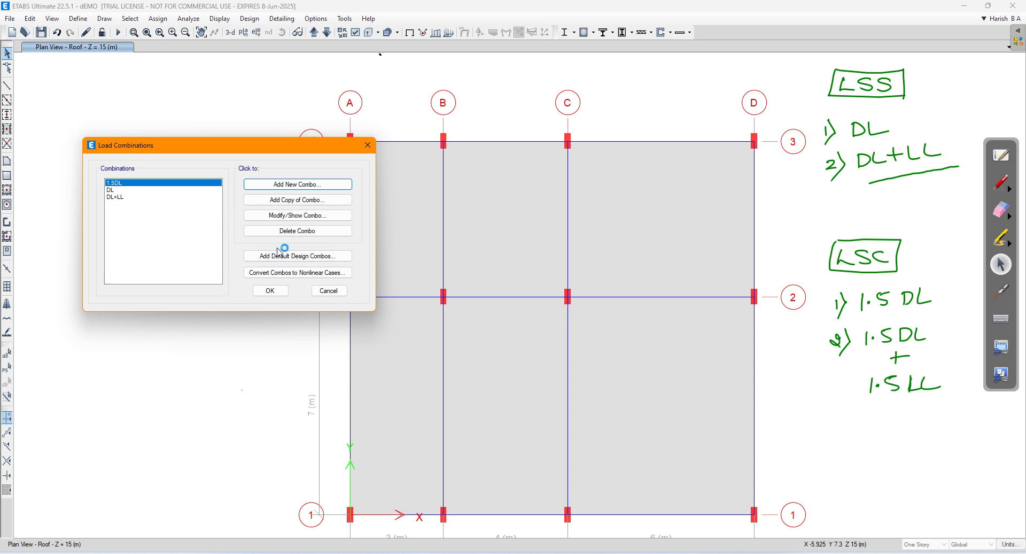
- Start another Linear Add combination named 1.5DL+1.5LL and set Dead's scale factor to 1.5
left_click(298, 183)
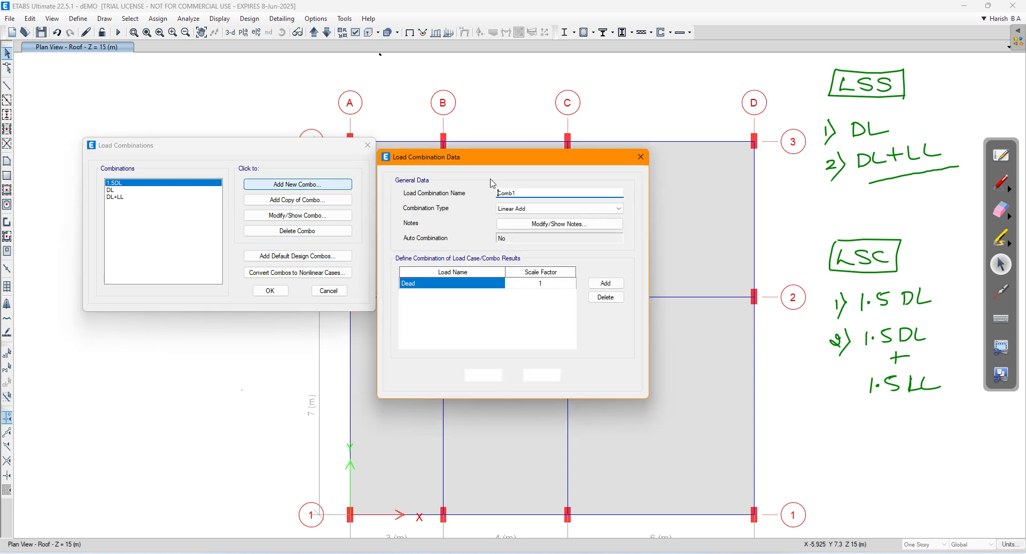
left_click_drag(529, 193, 472, 192)
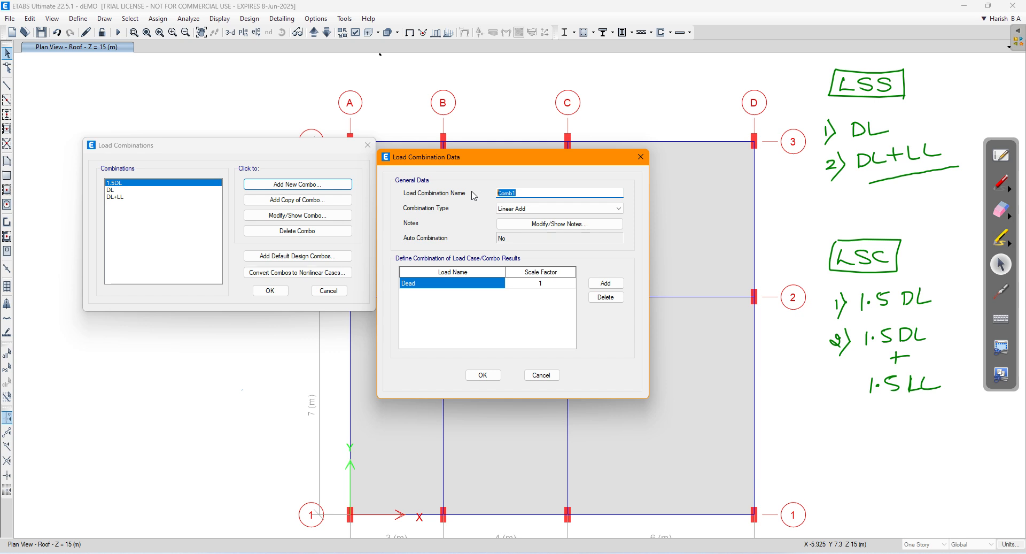
type("1.5DL+1.5LL")
left_click(550, 285)
left_click(549, 285)
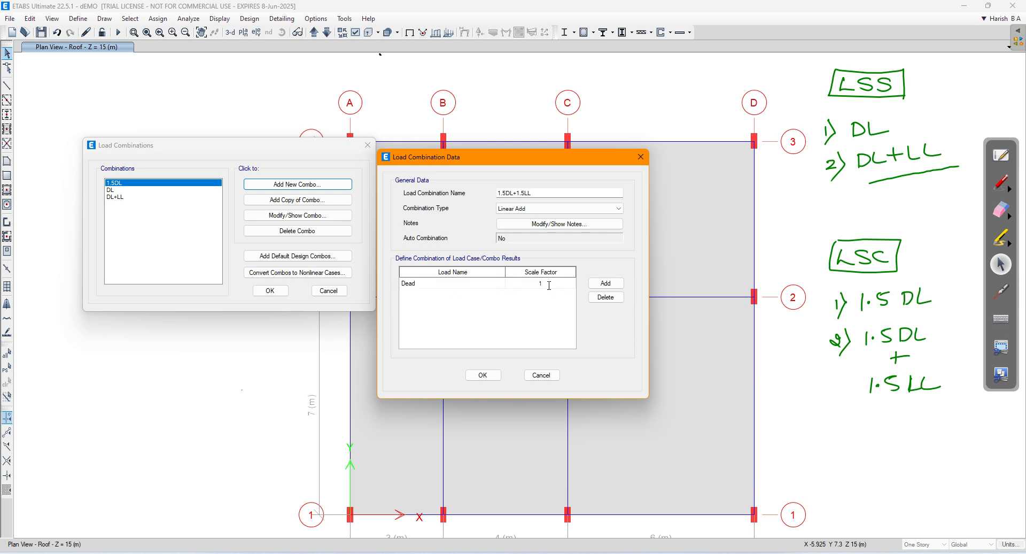
- Add Live with scale factor 1.5 to the 1.5DL+1.5LL combination and accept it
left_click(607, 285)
left_click(454, 294)
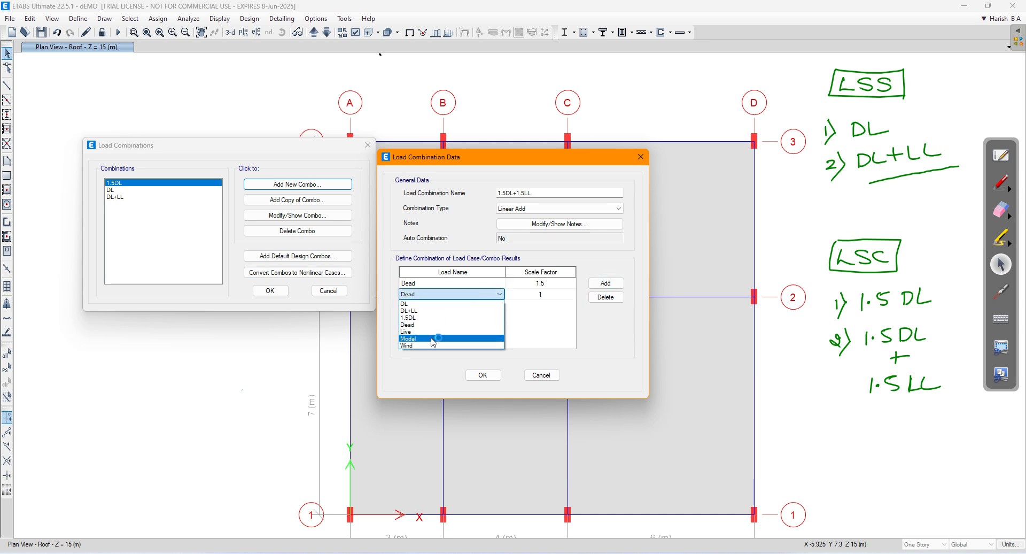
left_click(433, 332)
left_click(550, 295)
left_click(549, 294)
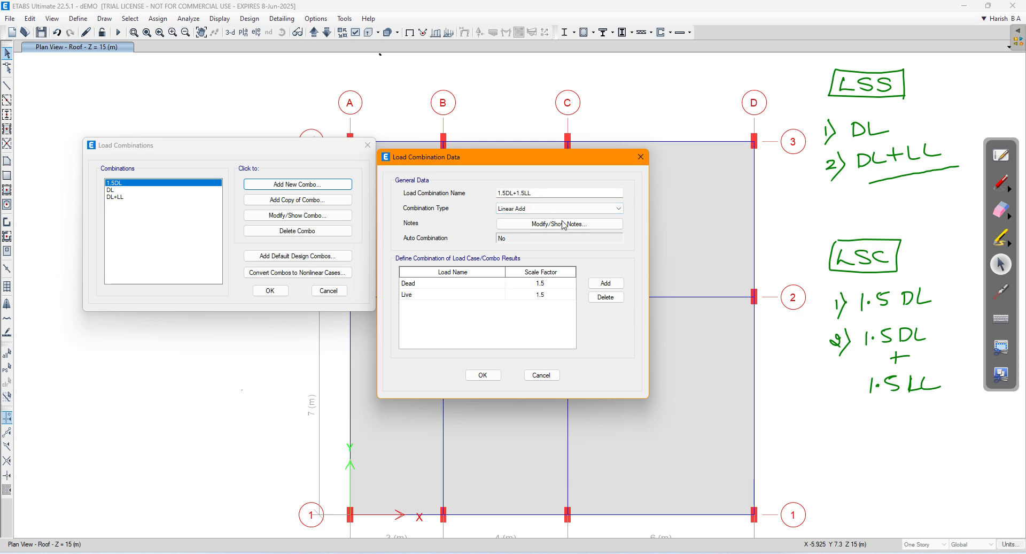
left_click(482, 374)
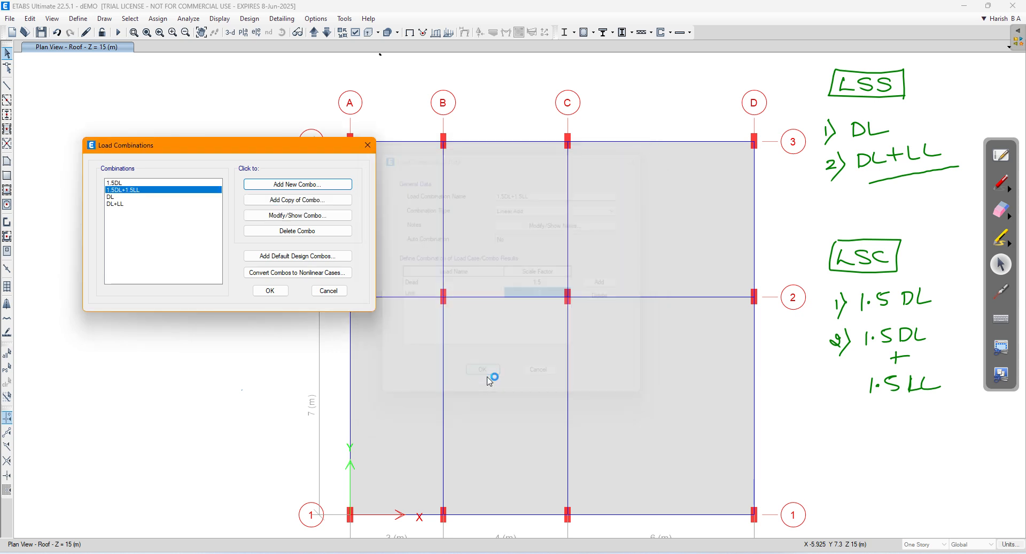
- Review the 1.5DL, DL+LL and 1.5DL+1.5LL entries in the list of load combinations
left_click(146, 182)
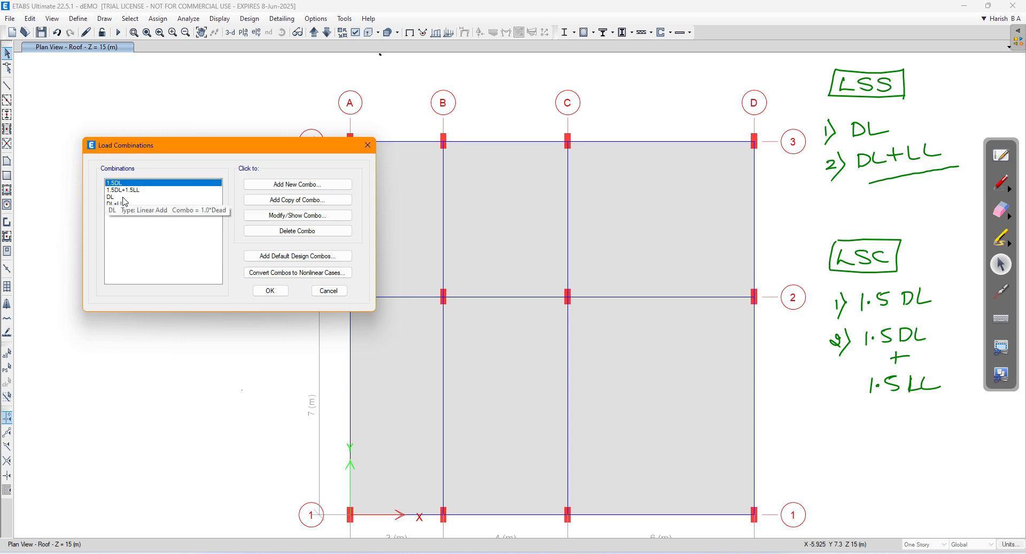
left_click(119, 208)
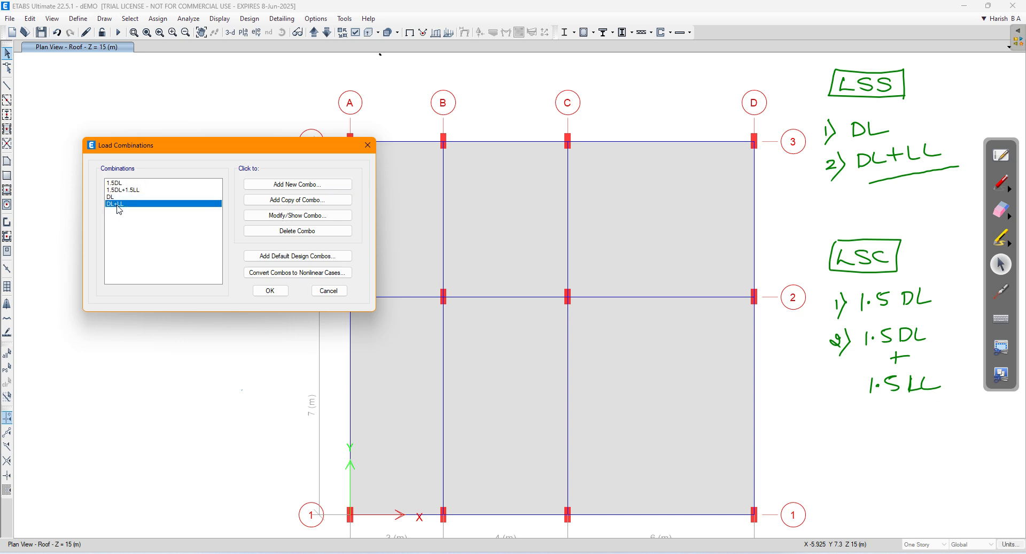
left_click(134, 190)
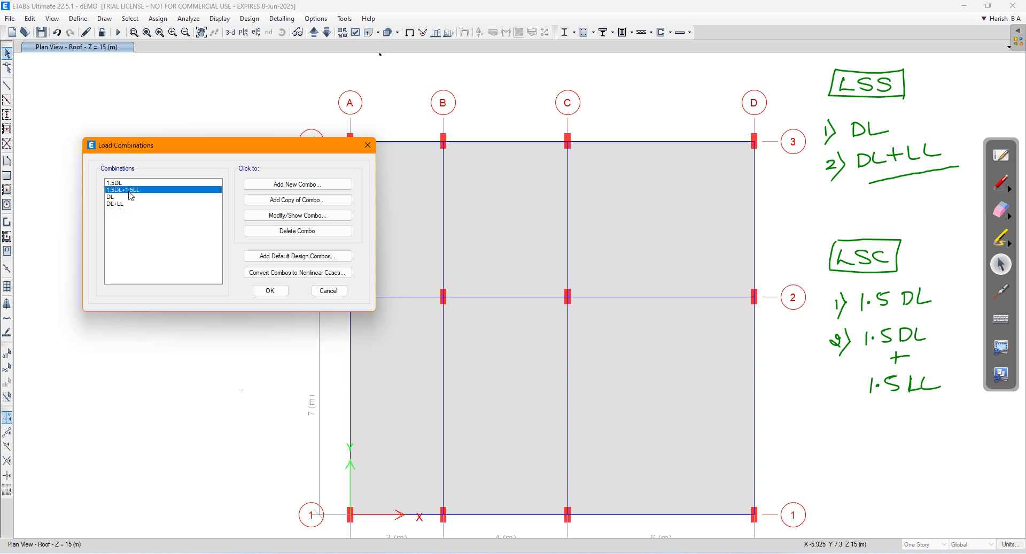
- Inspect the DL+LL combination's data, including the load names available for its first entry, and accept it with Dead and Live
left_click(133, 183)
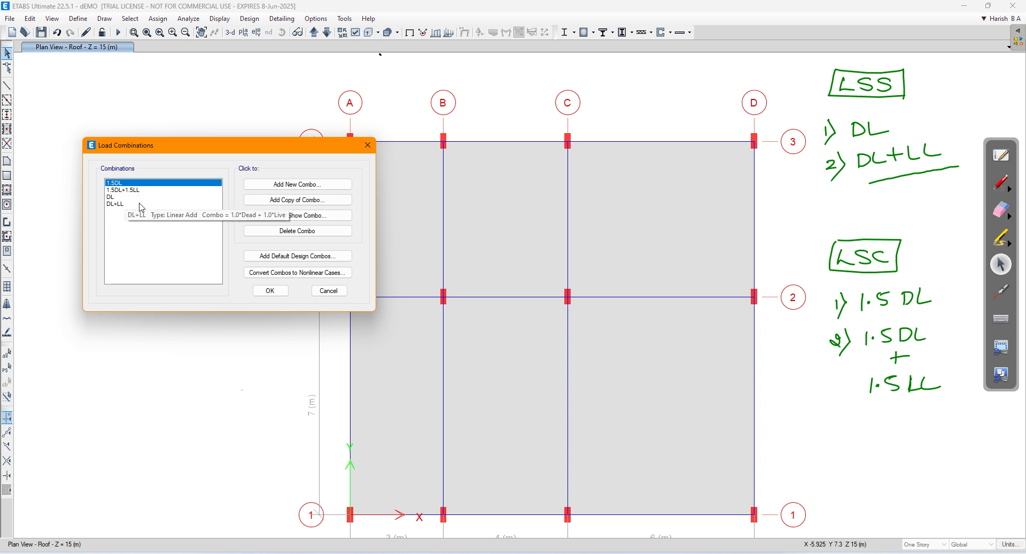
left_click(124, 207)
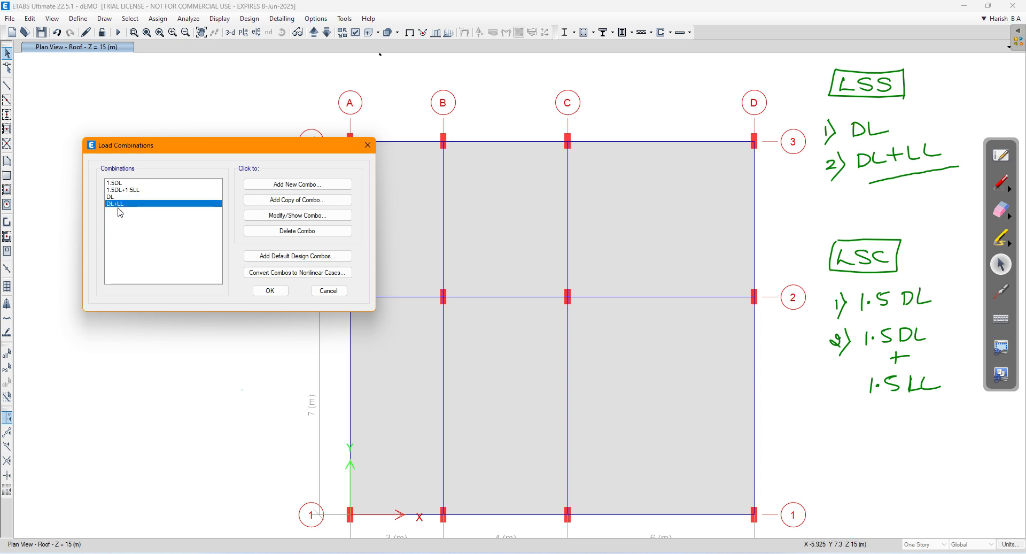
left_click(266, 219)
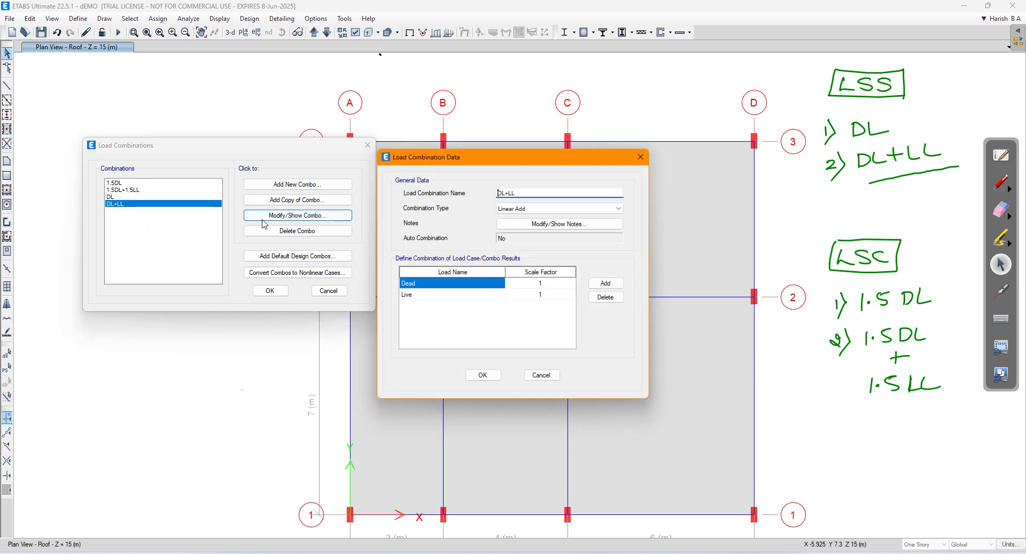
left_click(554, 293)
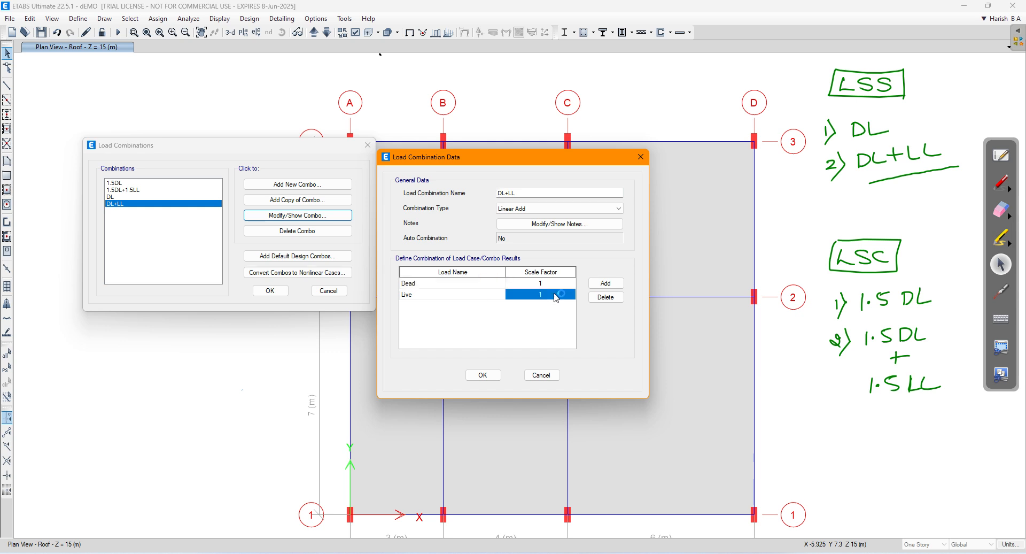
left_click(438, 282)
left_click(448, 283)
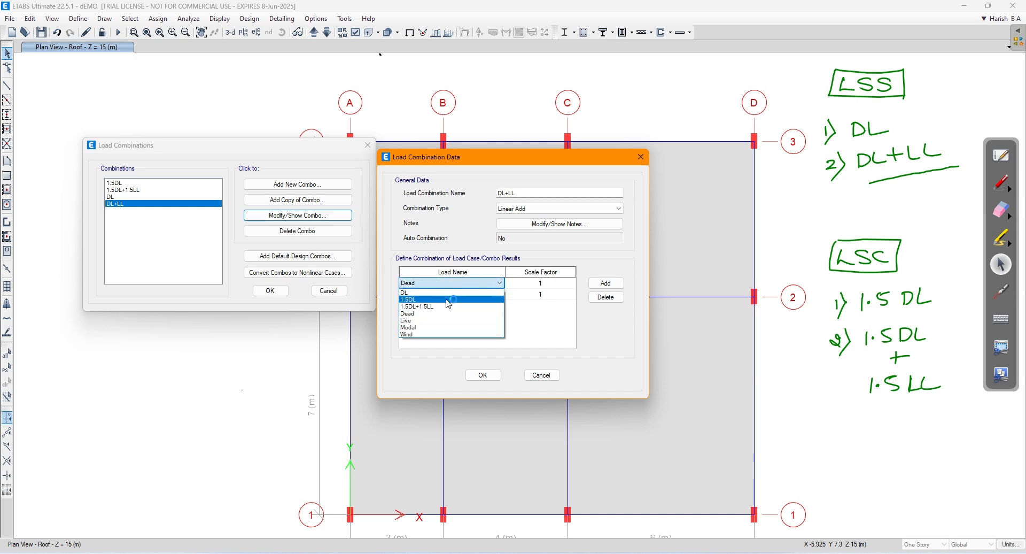
left_click(450, 293)
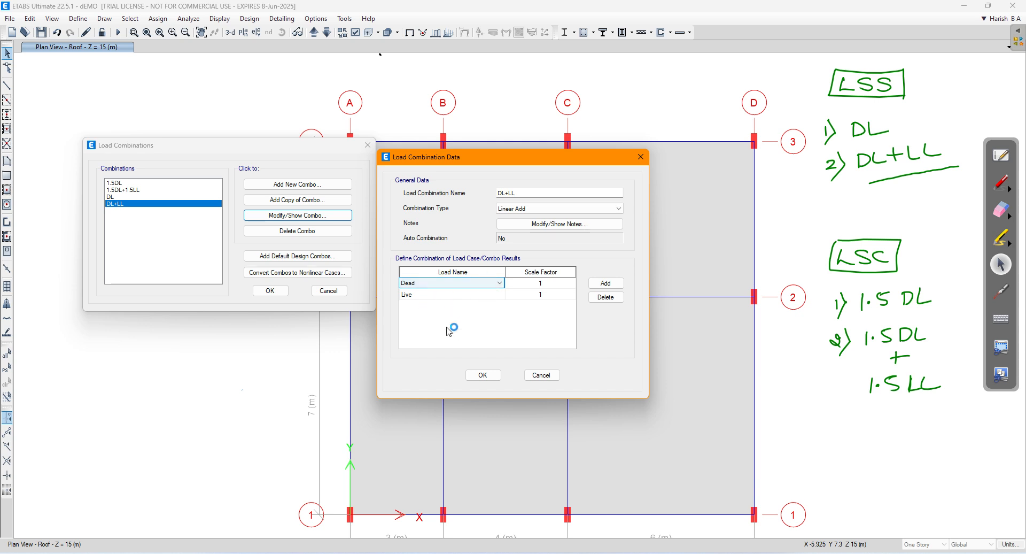
left_click(483, 374)
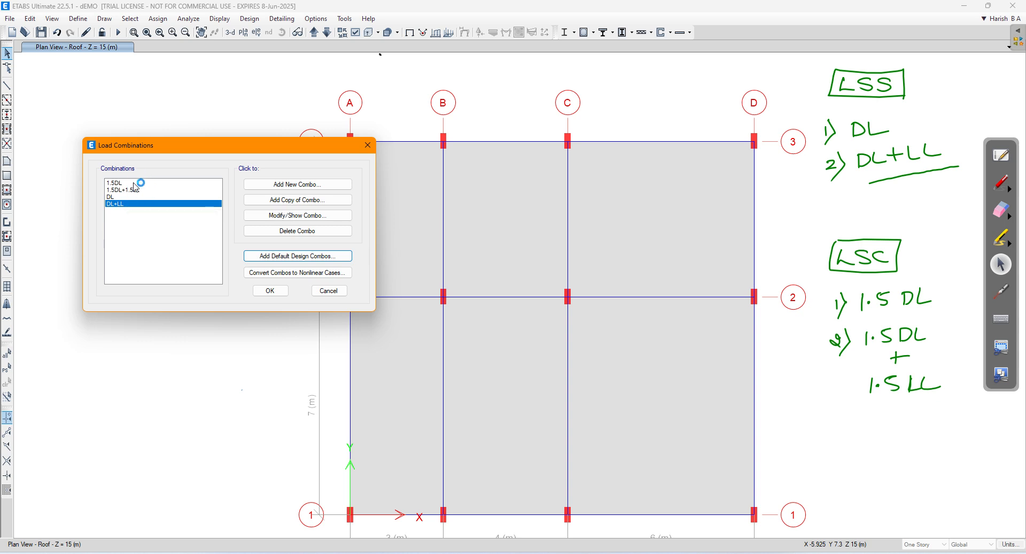
- Delete the DL and 1.5DL load combinations and accept the list of combinations
left_click(118, 197)
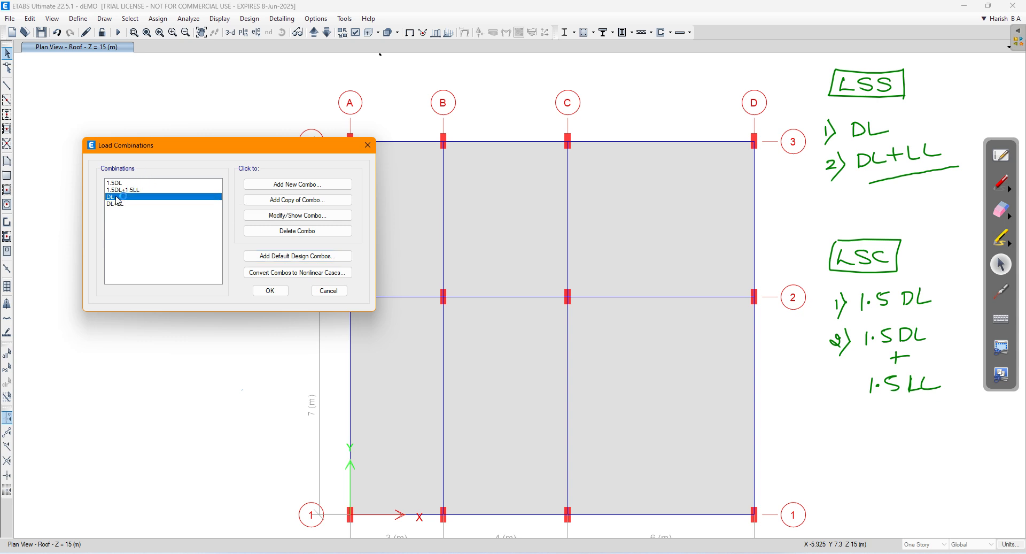
left_click(287, 233)
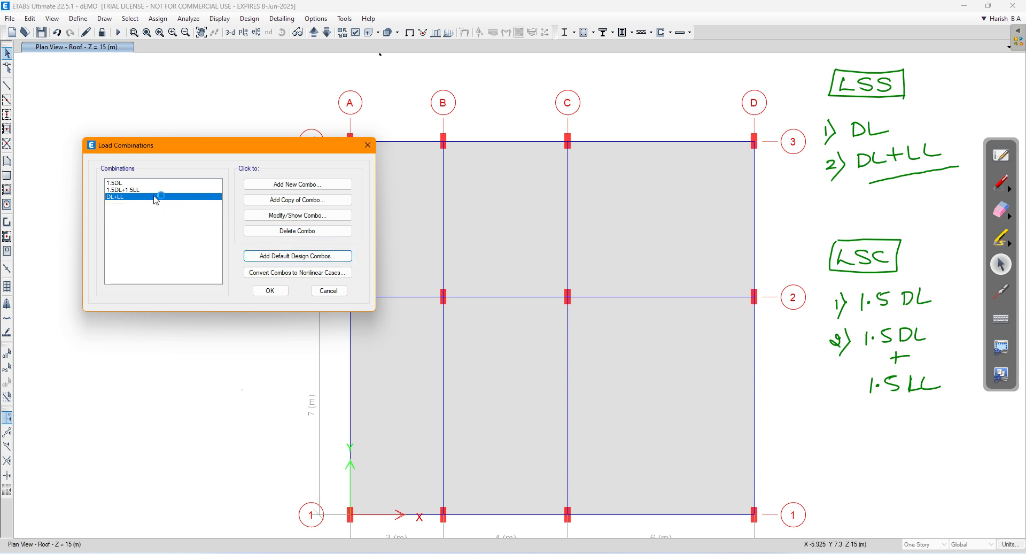
left_click(122, 183)
left_click(289, 233)
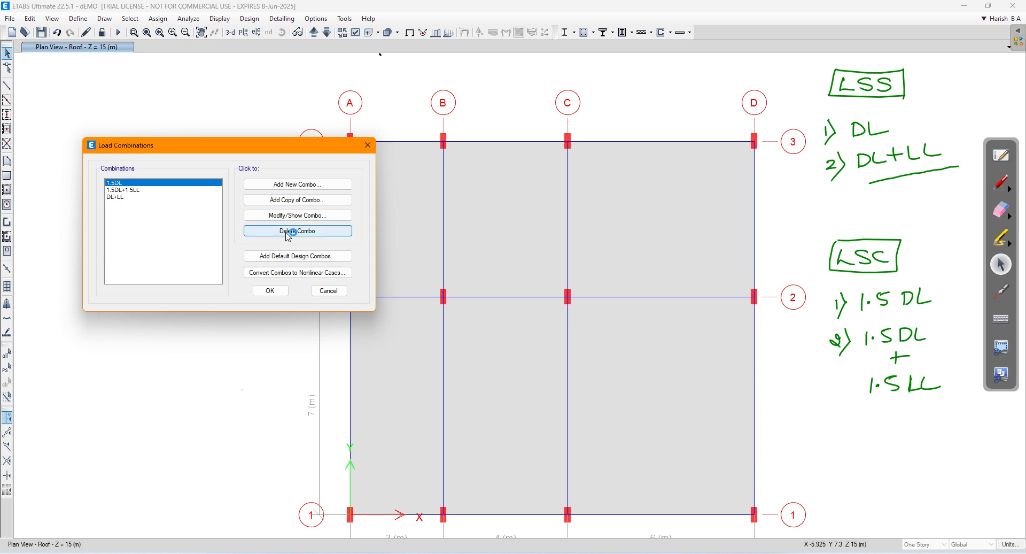
left_click(271, 290)
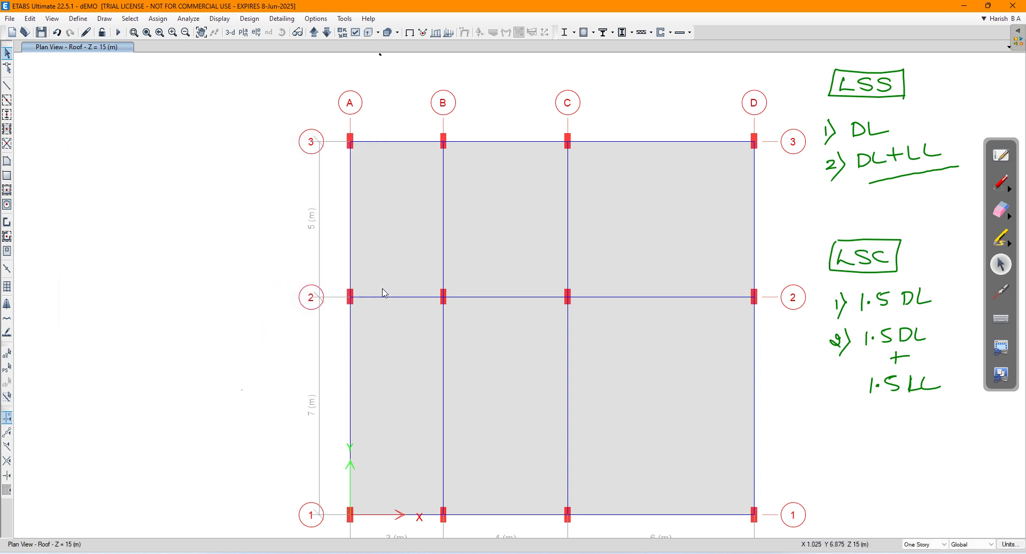
- Erase the handwritten LSS and LSC load combination notes beside the roof plan
left_click(1002, 213)
mouse_move(916, 259)
left_mouse_down()
mouse_move(843, 300)
mouse_move(881, 295)
mouse_move(905, 372)
mouse_move(843, 92)
mouse_move(877, 194)
mouse_move(920, 255)
left_mouse_up()
left_click(1006, 269)
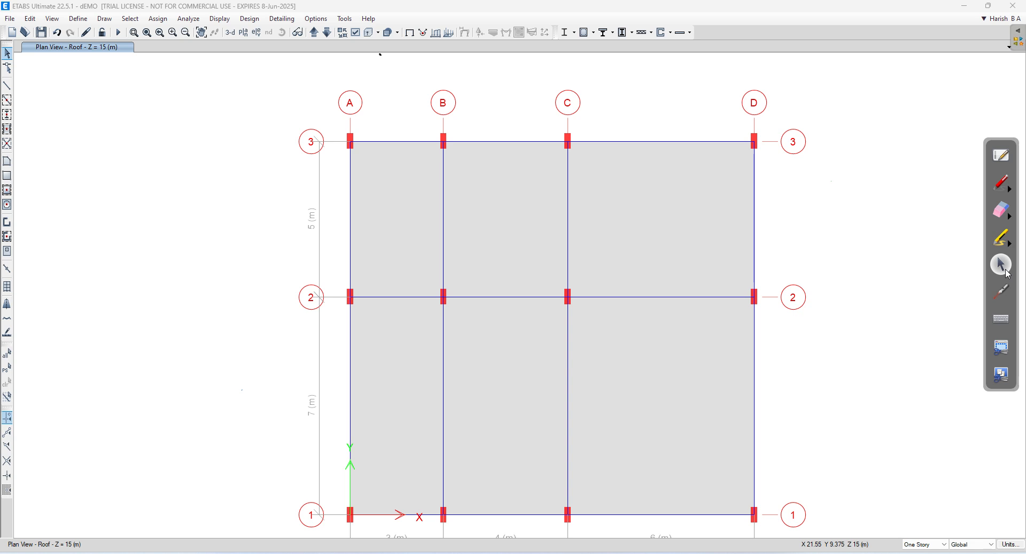
- Handwrite an underlined "Meshing" heading with the notes "ETABS → FEM" and "* Meshing" in green beside the roof plan
left_click(1001, 182)
mouse_move(56, 113)
left_mouse_down()
mouse_move(117, 95)
mouse_move(121, 113)
left_mouse_up()
left_click_drag(48, 144, 141, 94)
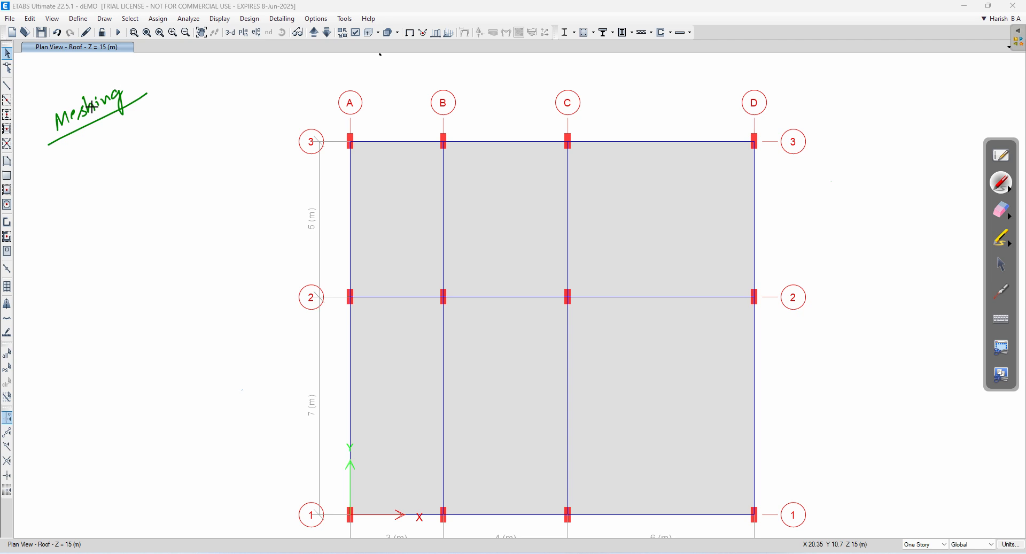
mouse_move(59, 156)
left_mouse_down()
mouse_move(137, 126)
mouse_move(165, 99)
mouse_move(210, 104)
left_mouse_up()
left_click_drag(166, 133, 216, 107)
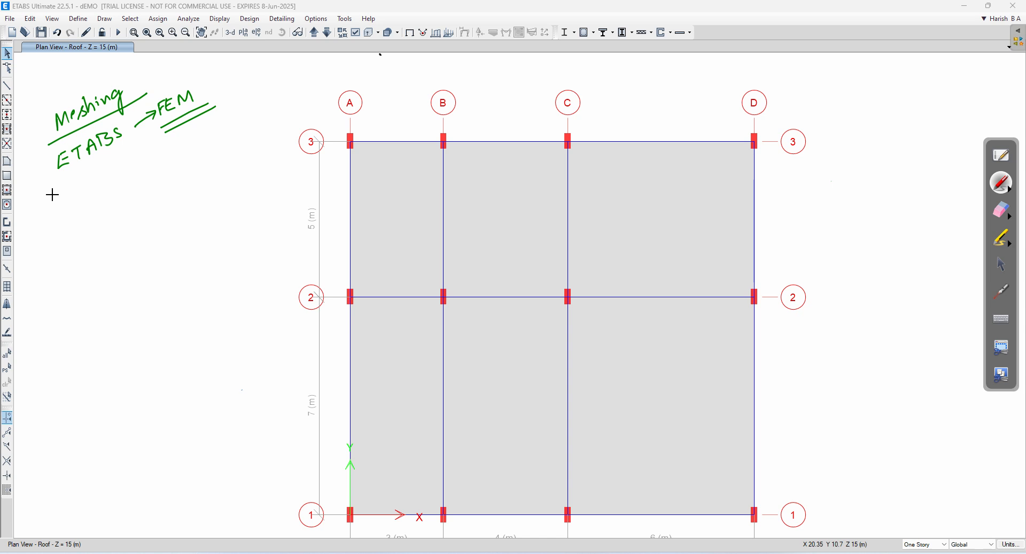
mouse_move(62, 193)
left_mouse_down()
mouse_move(65, 208)
mouse_move(147, 159)
mouse_move(158, 179)
left_mouse_up()
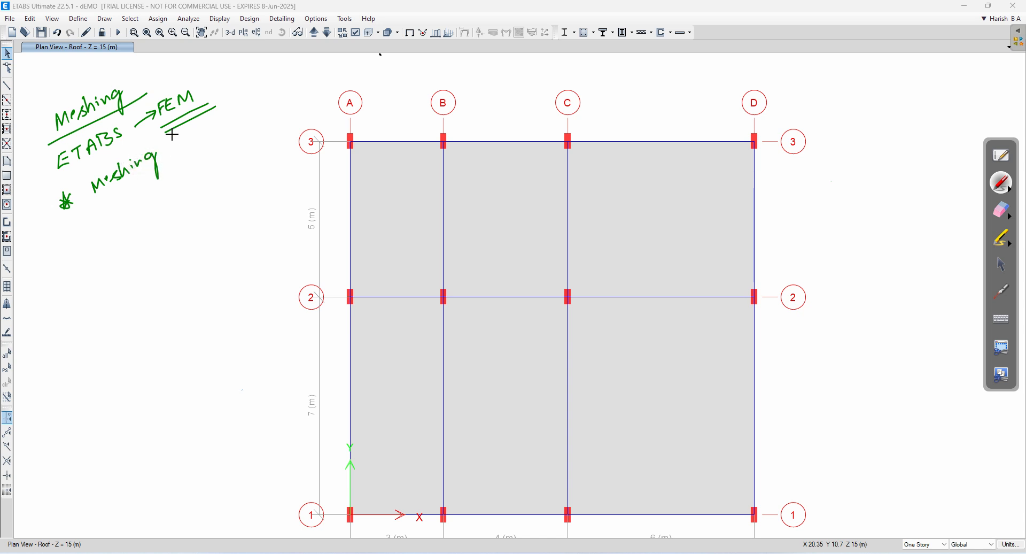
left_click(1007, 265)
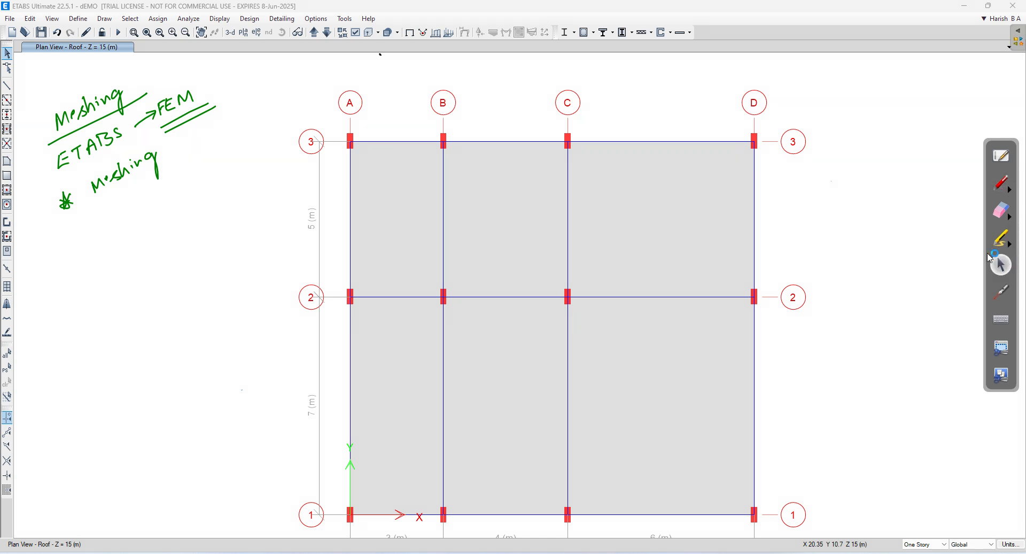
- Choose Rectangular Mesh in the automatic mesh settings for floors, with the settings placed clear of the plan
left_click(186, 24)
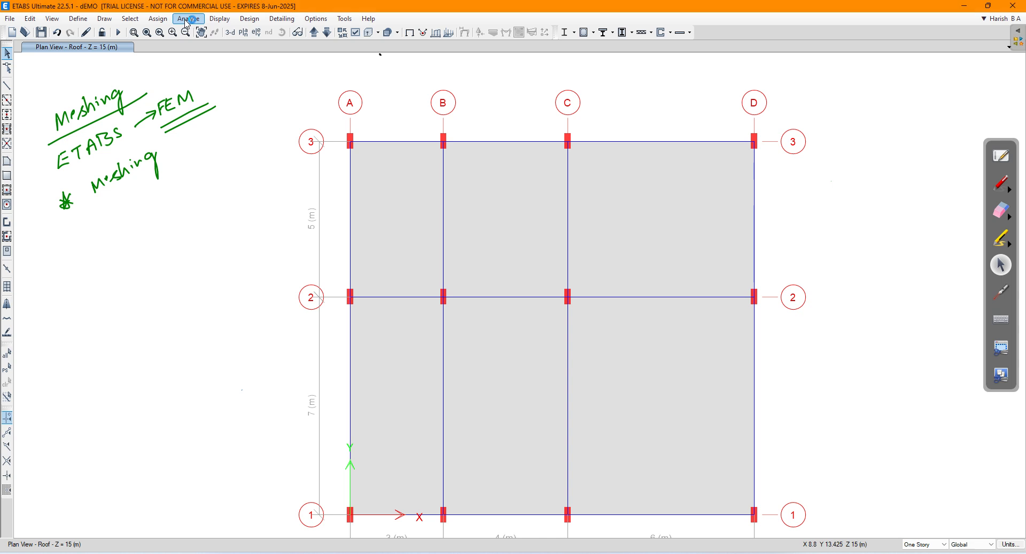
left_click(186, 21)
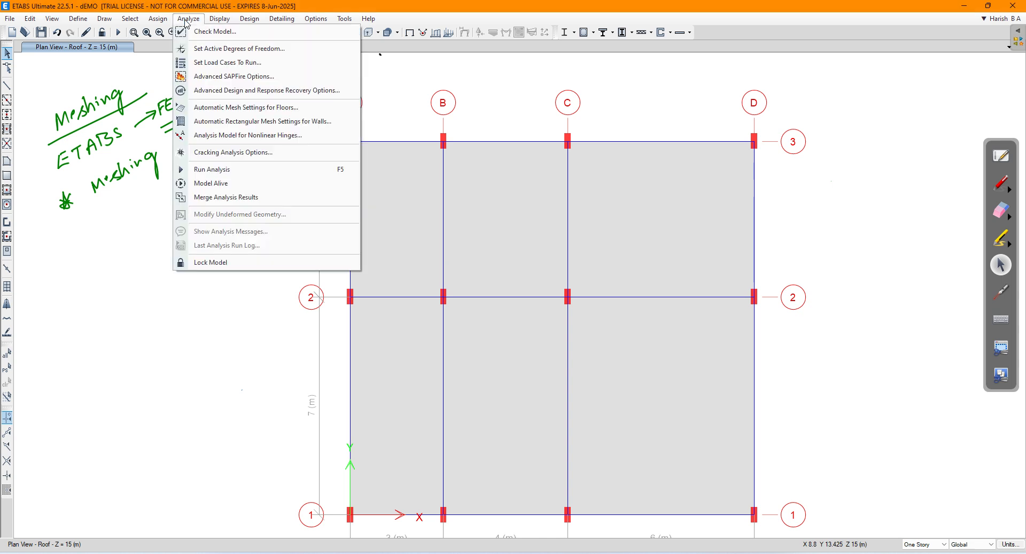
left_click(209, 109)
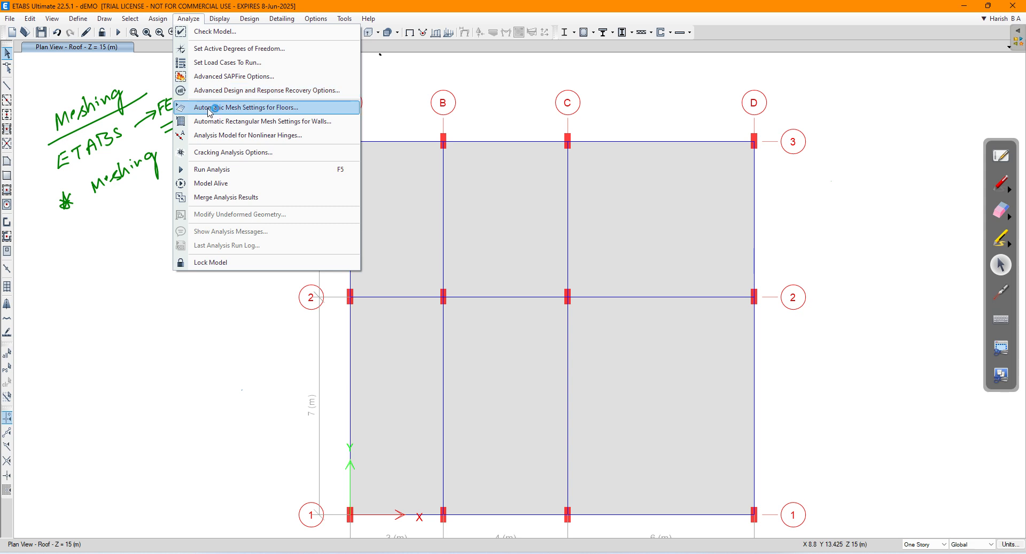
left_click_drag(470, 175, 126, 222)
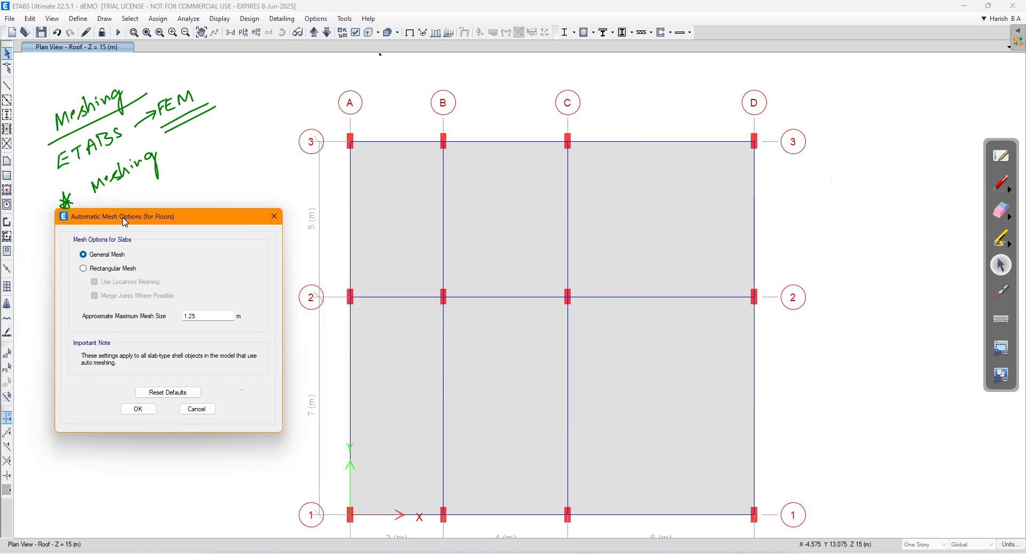
left_click(107, 273)
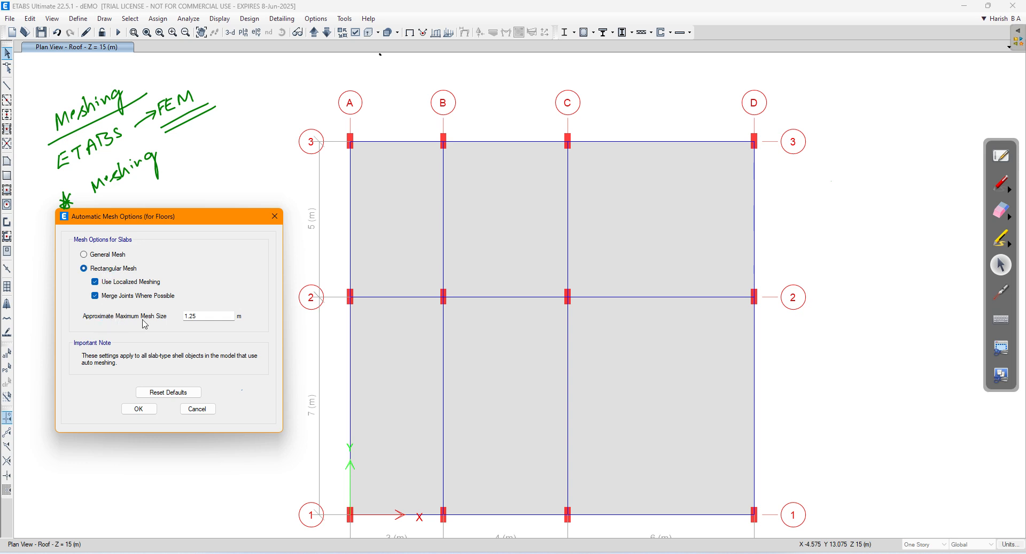
double_click(183, 316)
- Handwrite an arrow with the range "0.3 to .5" above the maximum mesh size, and erase it
left_click(1002, 184)
left_click_drag(201, 300, 224, 284)
mouse_move(217, 249)
left_mouse_down()
mouse_move(216, 257)
mouse_move(249, 243)
left_mouse_up()
left_click(226, 251)
left_click_drag(244, 239, 273, 234)
left_click(262, 230)
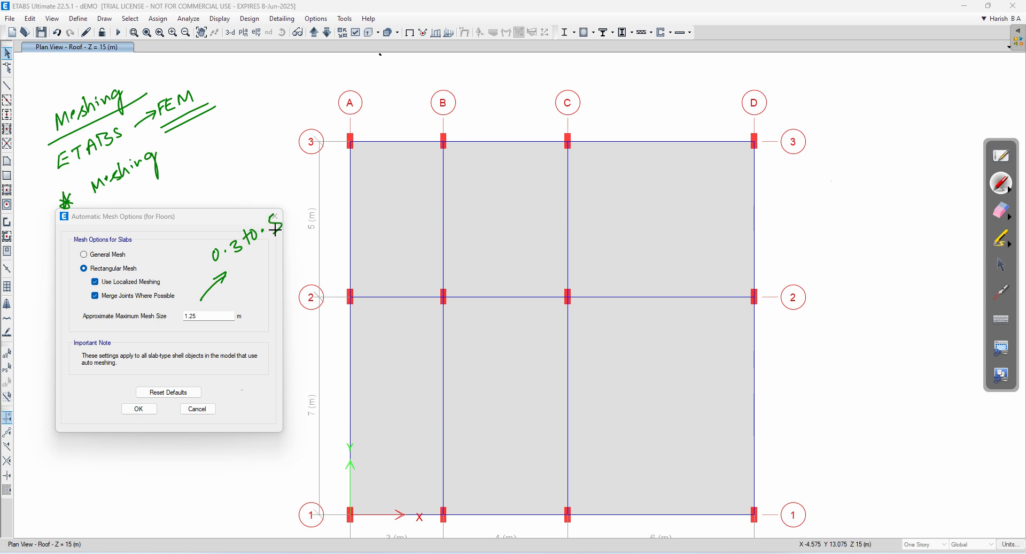
left_click(1002, 210)
mouse_move(415, 268)
left_mouse_down()
mouse_move(219, 281)
mouse_move(306, 212)
left_mouse_up()
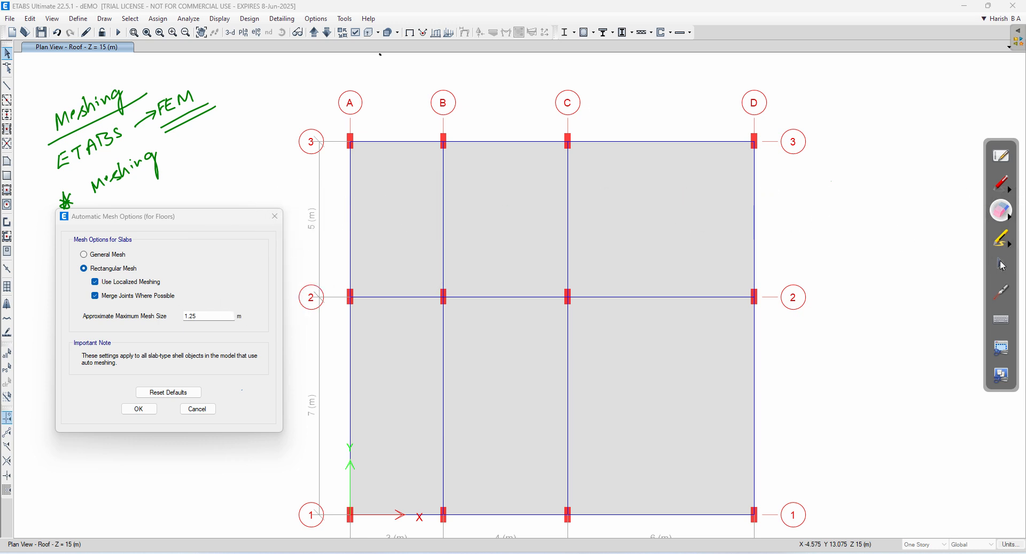
left_click(995, 263)
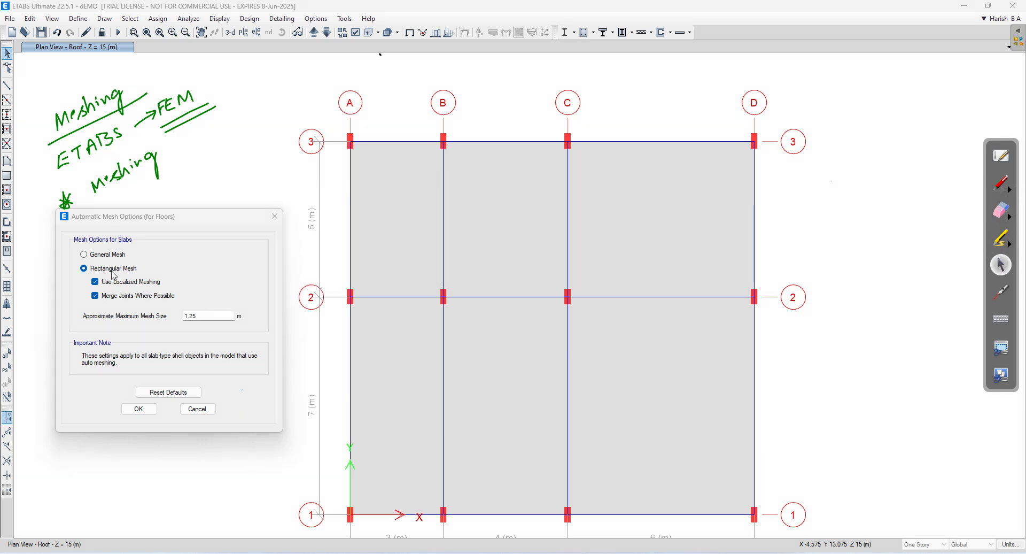
- Set the approximate maximum mesh size to 0.3 m and accept the floor mesh options
left_click(172, 312)
type("0.3")
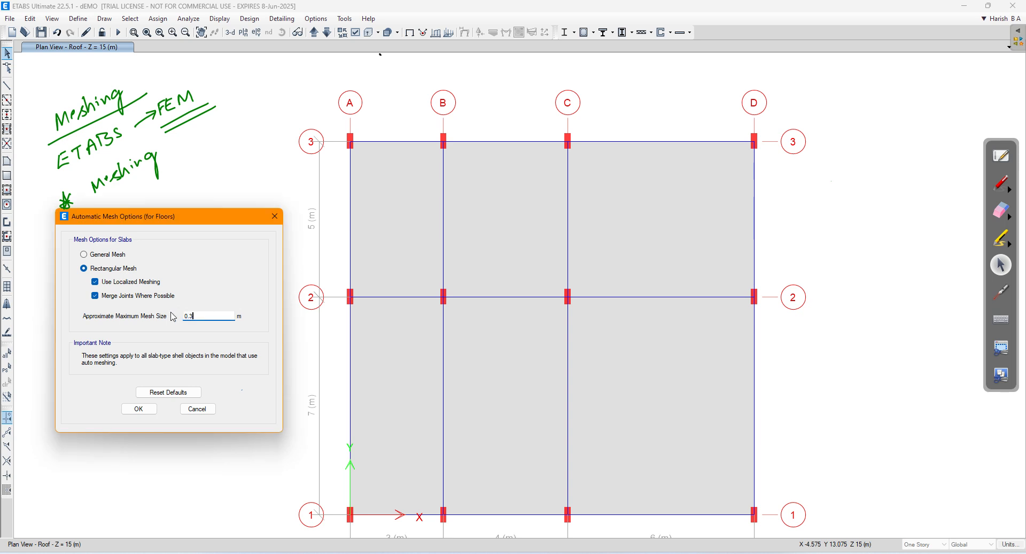
key("Tab")
left_click(140, 412)
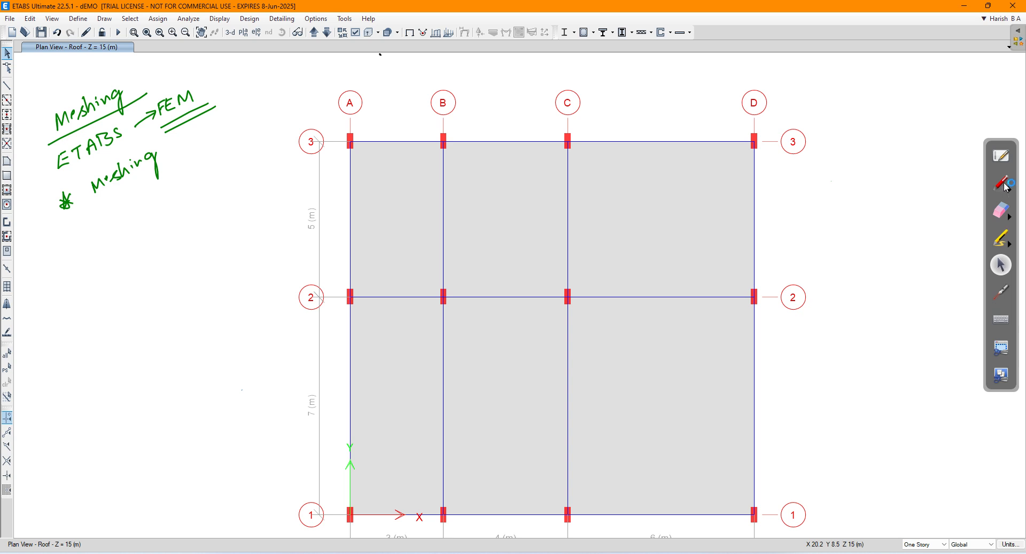
- Erase the handwritten Meshing, ETABS and FEM notes beside the roof plan
left_click(1001, 210)
mouse_move(89, 112)
left_mouse_down()
mouse_move(139, 136)
mouse_move(5, 176)
mouse_move(53, 210)
left_mouse_up()
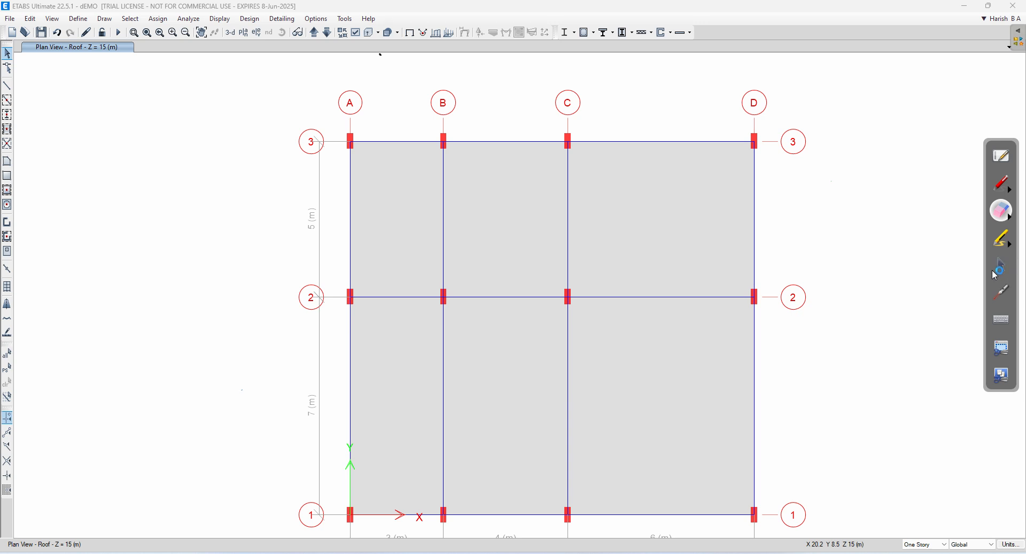
left_click(1001, 265)
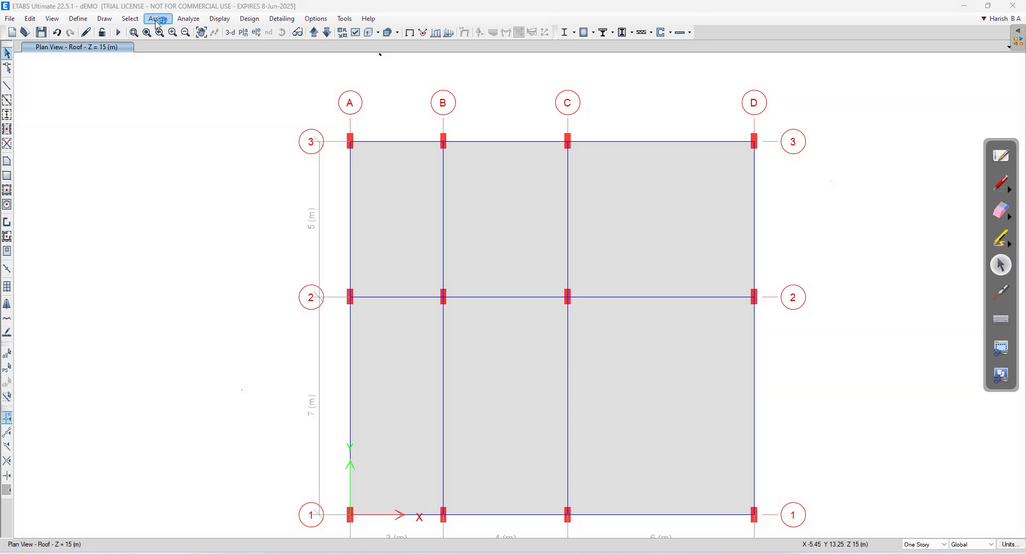
- Run the analysis of the model and inspect the meshed roof slabs between grid lines 2 and 3
left_click(188, 18)
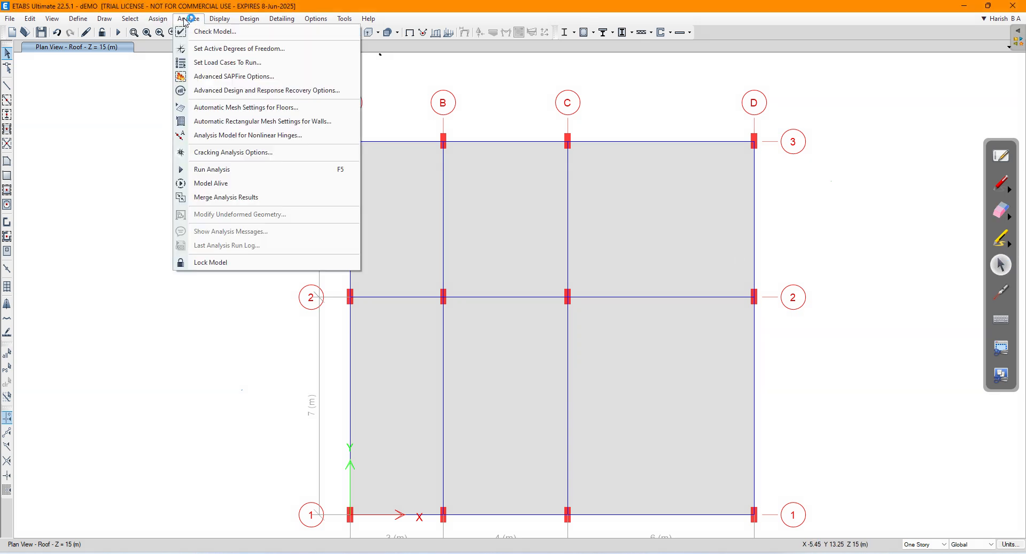
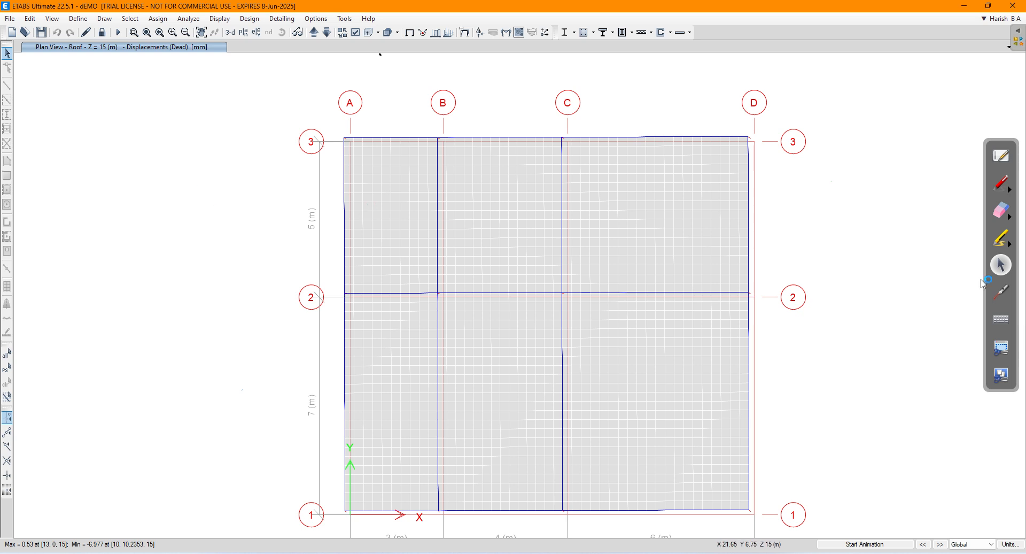
scroll(398, 190, "up", 3)
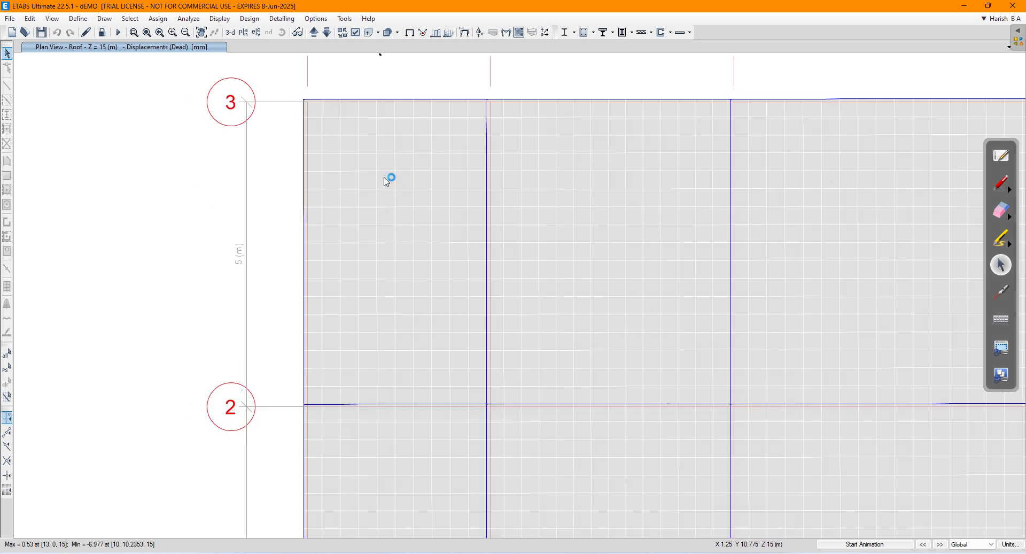
- Annotate the mesh with "0.3m x 0.3m" and outline individual mesh cells in the slab panel between grids A and B
left_click(1001, 183)
mouse_move(304, 112)
left_mouse_down()
mouse_move(322, 115)
mouse_move(312, 98)
mouse_move(350, 75)
mouse_move(435, 68)
left_mouse_up()
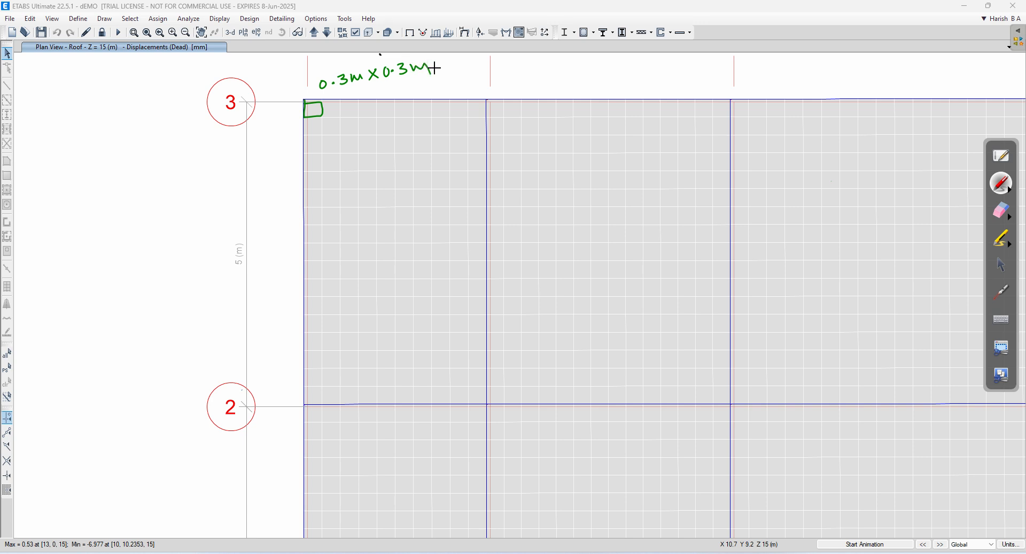
mouse_move(397, 105)
left_mouse_down()
mouse_move(417, 107)
mouse_move(403, 111)
mouse_move(415, 122)
mouse_move(394, 130)
mouse_move(408, 148)
mouse_move(417, 113)
mouse_move(430, 130)
mouse_move(419, 105)
left_mouse_up()
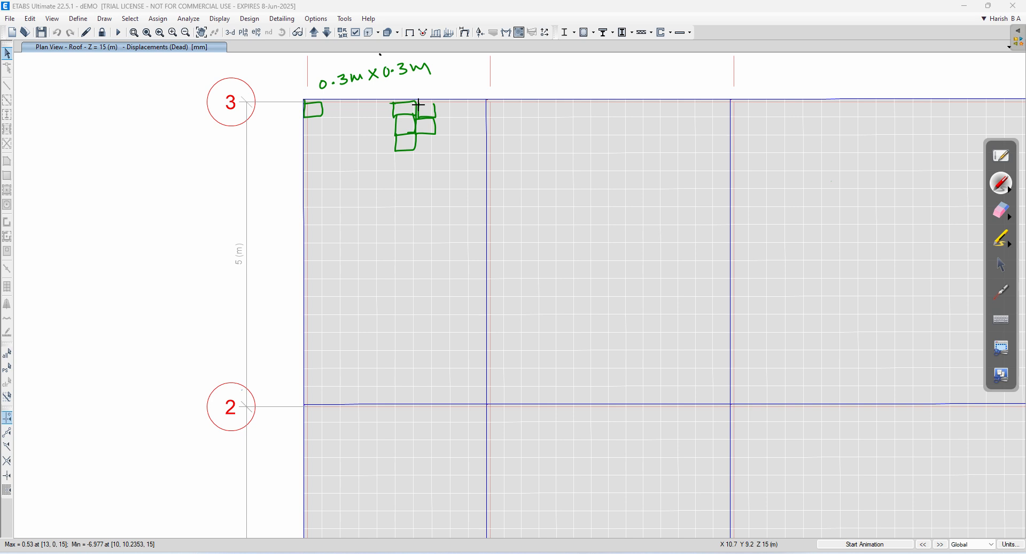
- Draw a pen mark on the slab panel between grids B and C, erase it and return to the pen
mouse_move(557, 117)
left_mouse_down()
mouse_move(538, 131)
mouse_move(557, 114)
mouse_move(607, 156)
mouse_move(601, 129)
left_mouse_up()
left_click(1001, 210)
left_click_drag(642, 150, 564, 130)
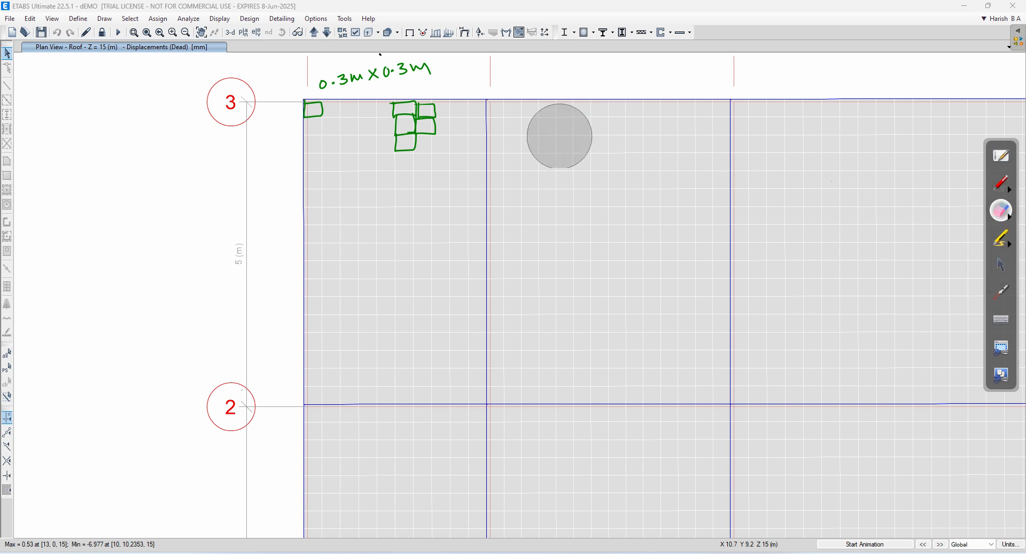
left_click(1001, 188)
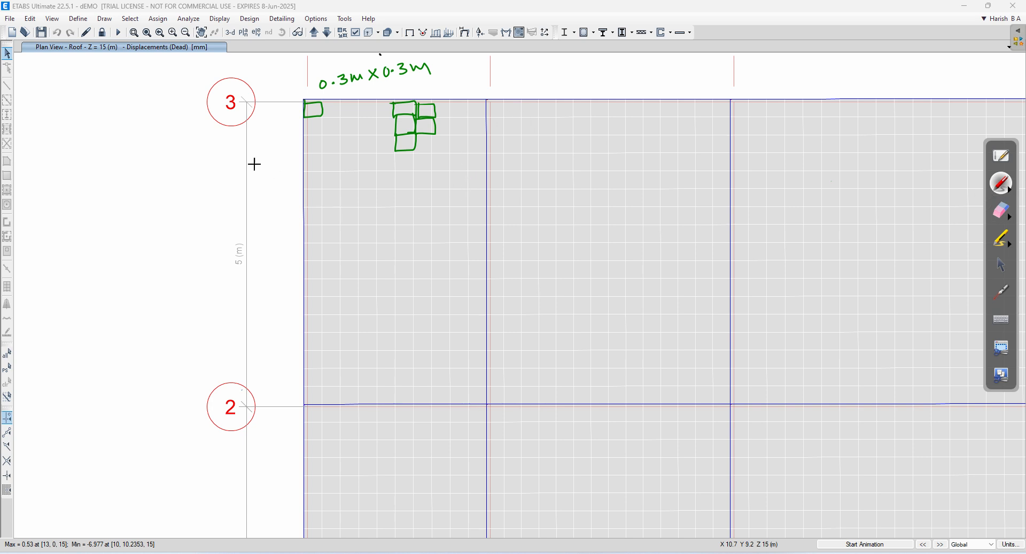
- Draw a pen dimension line with end ticks from grid 3 to grid 2 beside the roof plan
left_click_drag(165, 106, 188, 105)
mouse_move(180, 106)
left_mouse_down()
mouse_move(180, 402)
mouse_move(190, 397)
left_mouse_up()
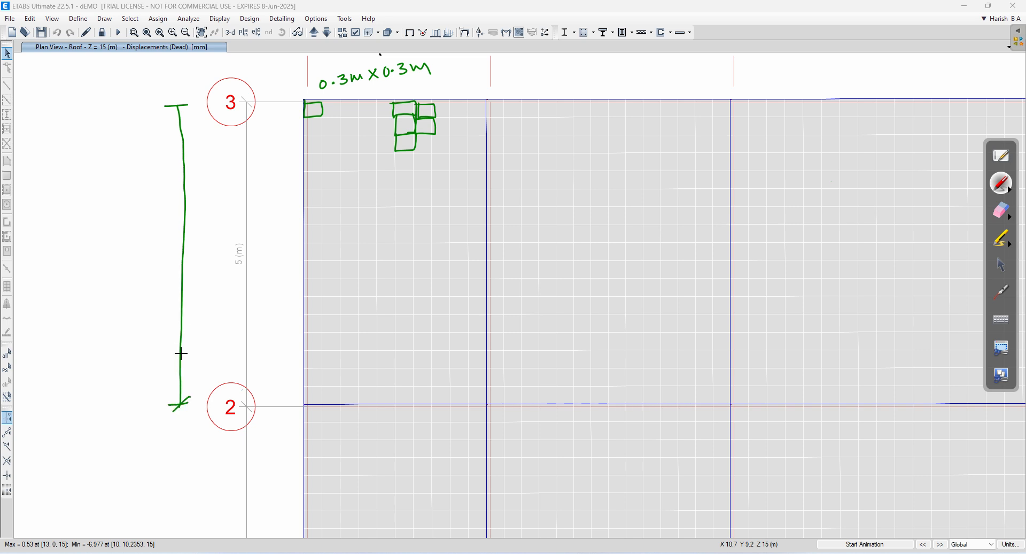
left_click_drag(172, 118, 188, 99)
- Write "5m = 5000mm / 300mm" beside the dimension line and tick the first 0.3m of the mesh size note
mouse_move(82, 220)
left_mouse_down()
mouse_move(76, 235)
mouse_move(105, 219)
left_mouse_up()
mouse_move(74, 258)
left_mouse_down()
mouse_move(65, 268)
mouse_move(85, 256)
left_mouse_up()
left_click_drag(97, 250, 160, 212)
left_click_drag(82, 273, 183, 219)
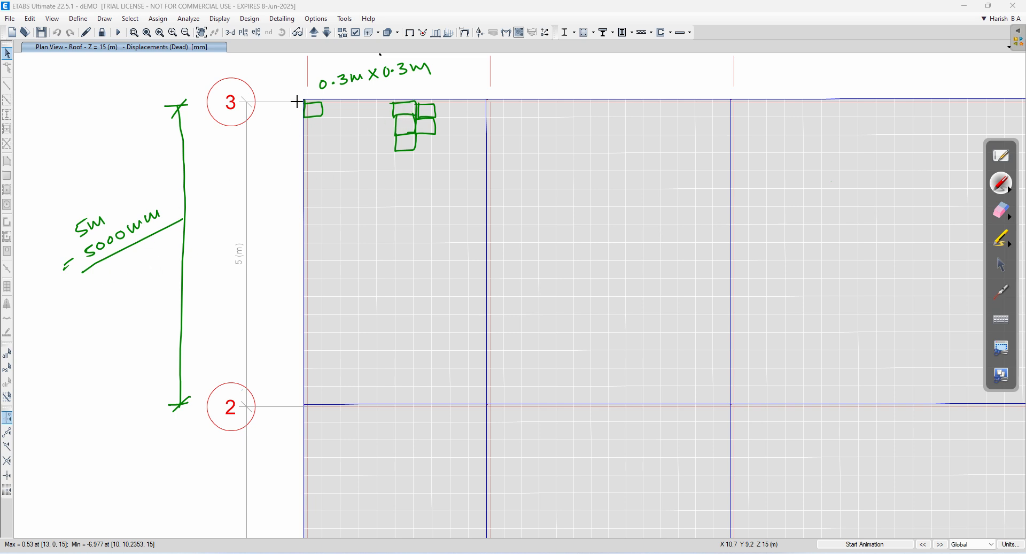
left_click_drag(317, 68, 336, 64)
mouse_move(107, 261)
left_mouse_down()
mouse_move(108, 275)
mouse_move(121, 259)
mouse_move(172, 247)
left_mouse_up()
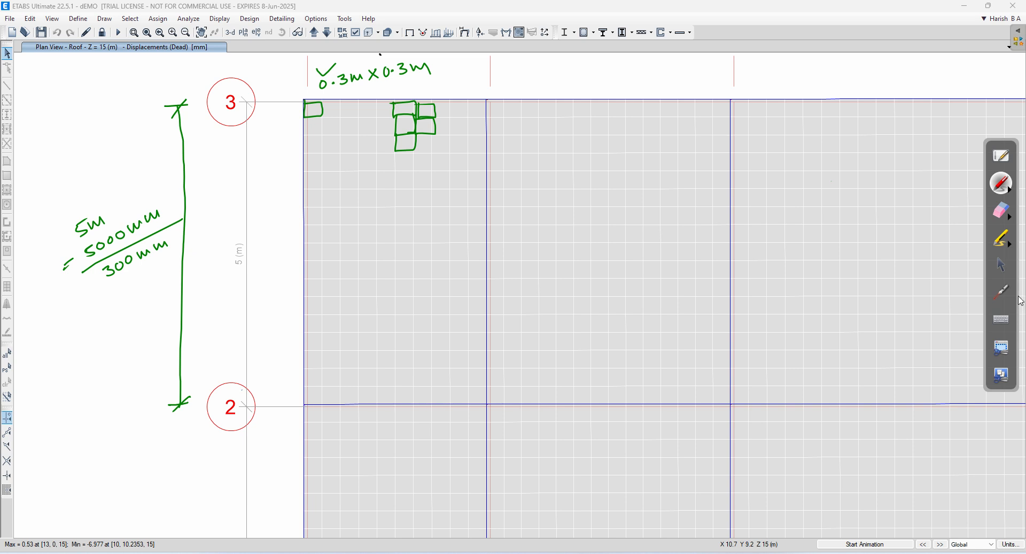
- Switch to the fx-991ES PLUS C Emulator, calculate 5000/300 as a decimal and minimize the calculator
left_click(1001, 264)
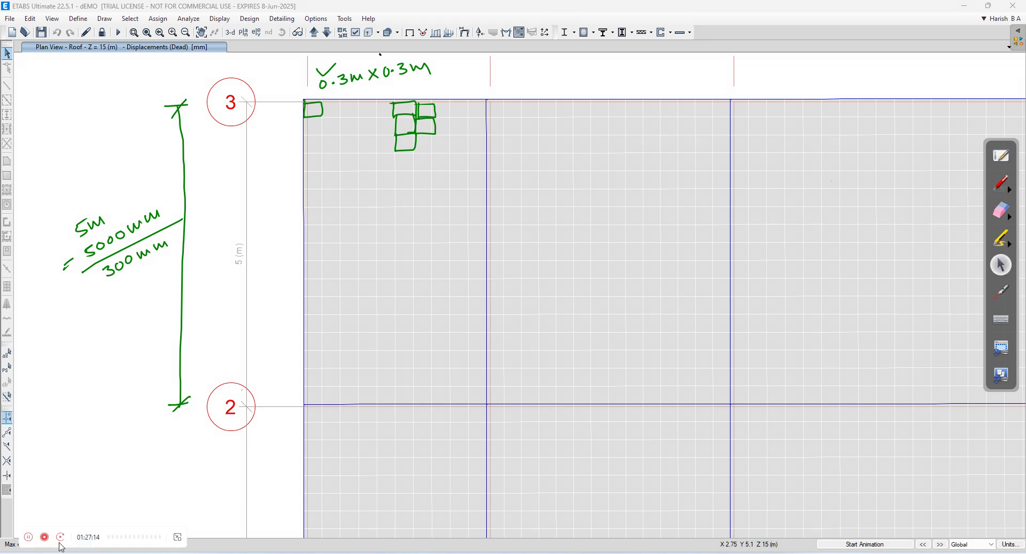
left_click(80, 552)
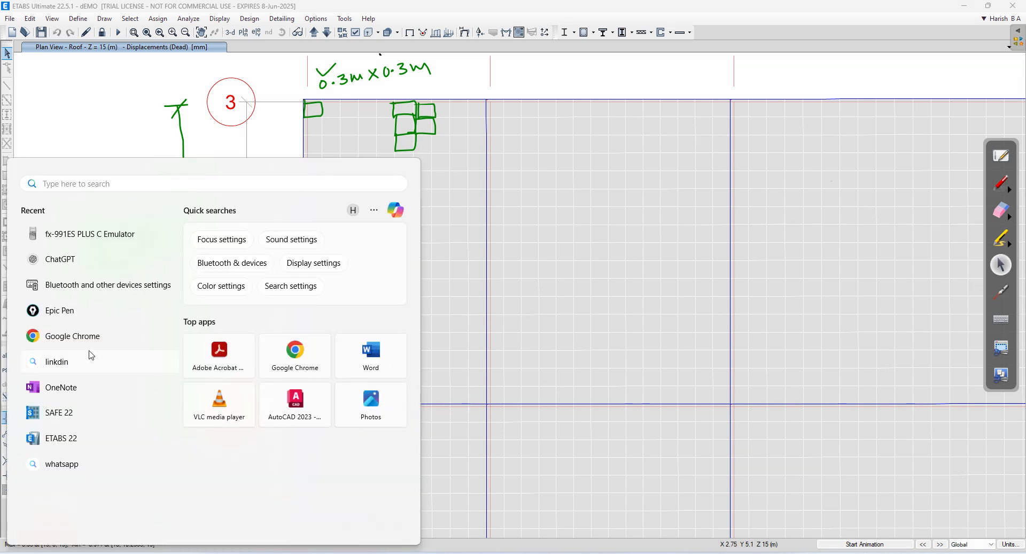
left_click(87, 236)
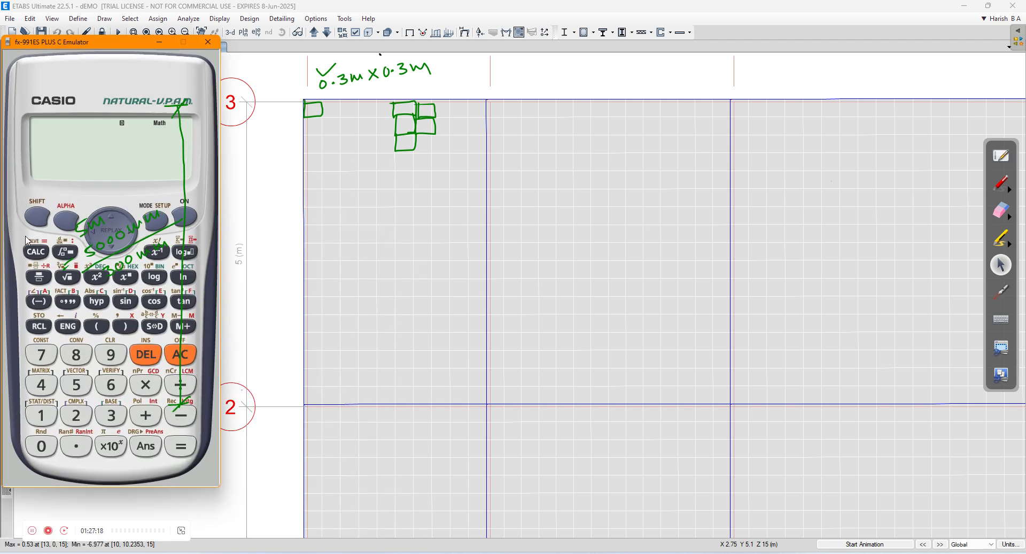
left_click(34, 277)
type("5000")
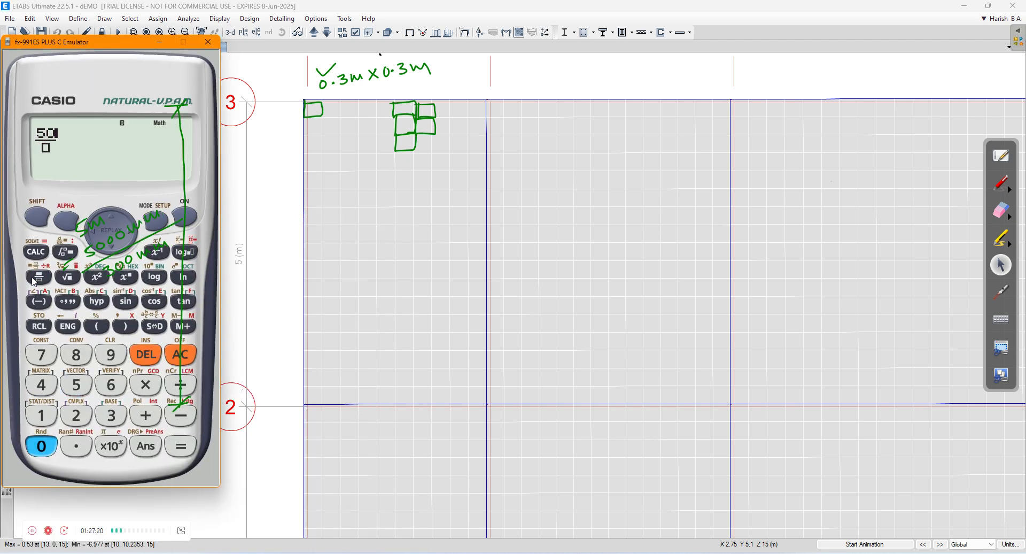
key("Down")
type("300")
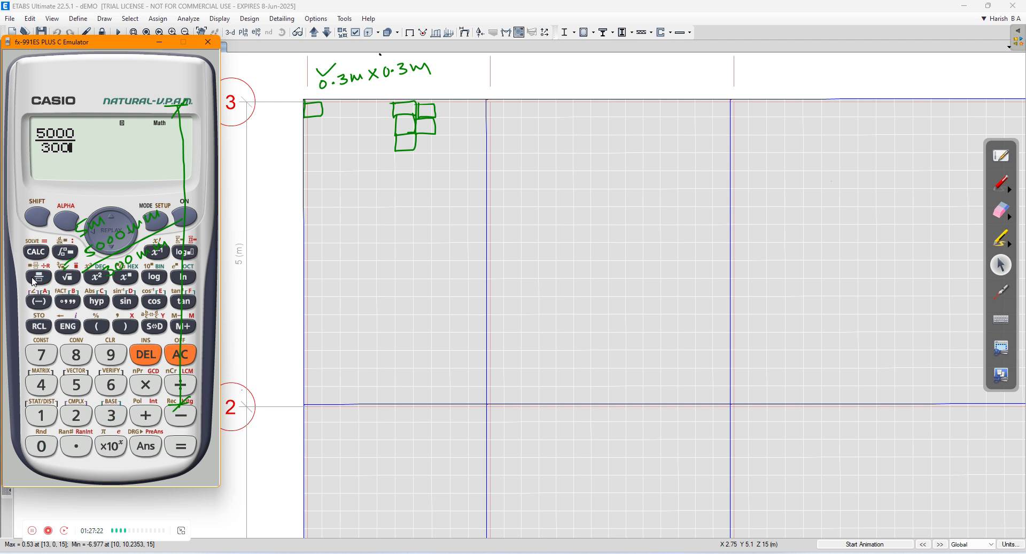
key("Return")
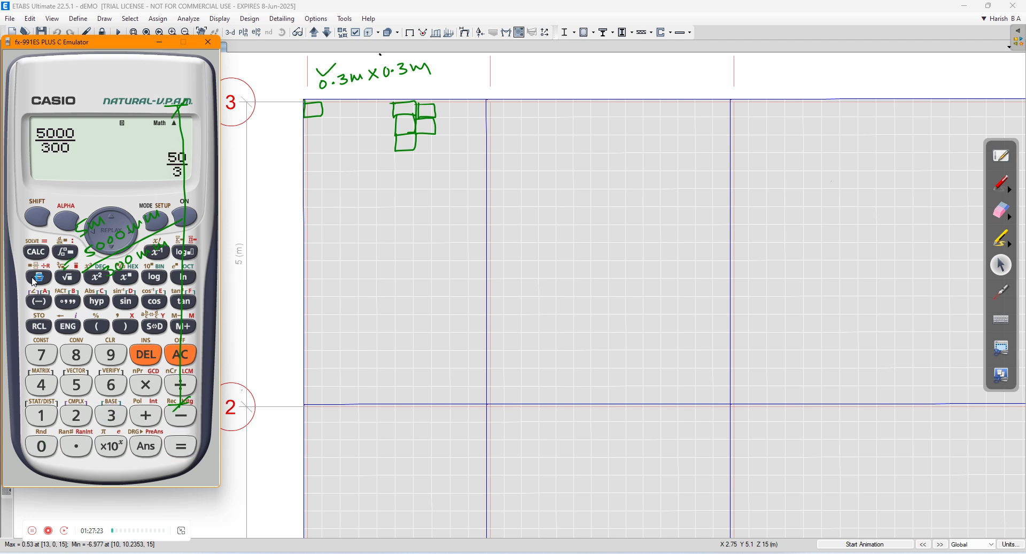
left_click(155, 326)
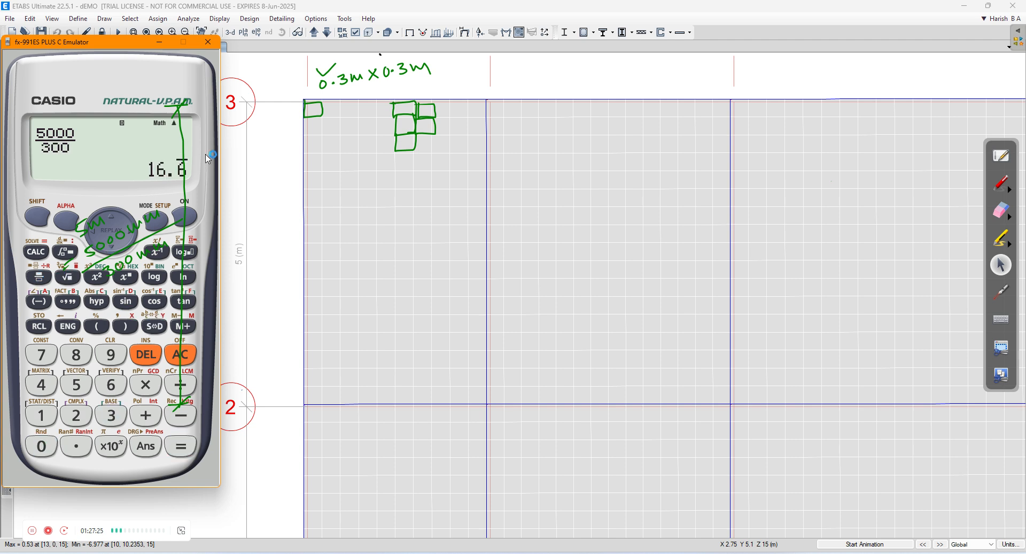
left_click(158, 43)
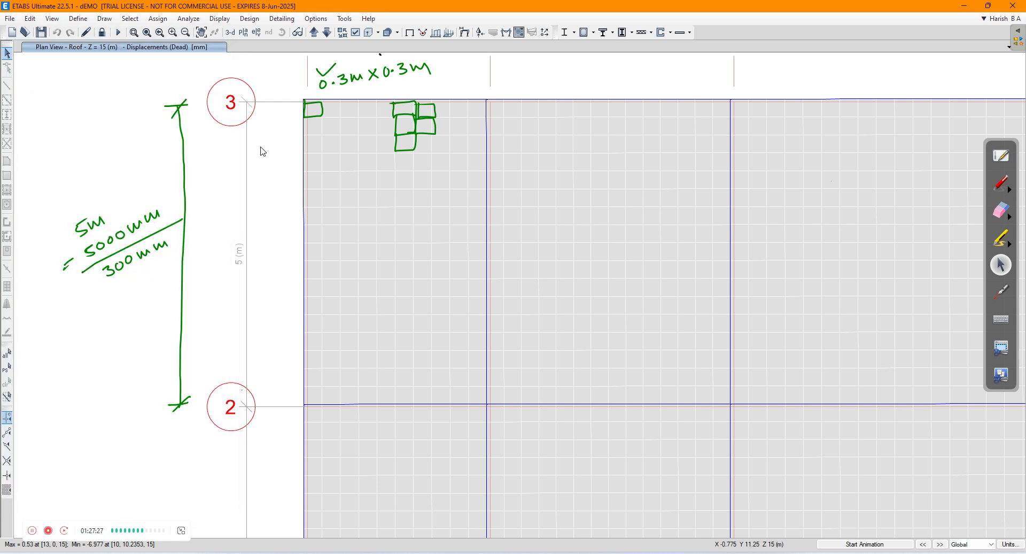
- Write the quotient "= 16.6" with the pen below the 5000mm / 300mm fraction and underline it
left_click(1001, 184)
mouse_move(76, 313)
left_mouse_down()
mouse_move(108, 294)
mouse_move(102, 300)
left_mouse_up()
left_click(109, 294)
left_click_drag(119, 287, 139, 291)
- Erase the 0.3m x 0.3m note and cell outlines, and number the mesh cells 1 to 17 from grid 3 to grid 2
left_click(1004, 214)
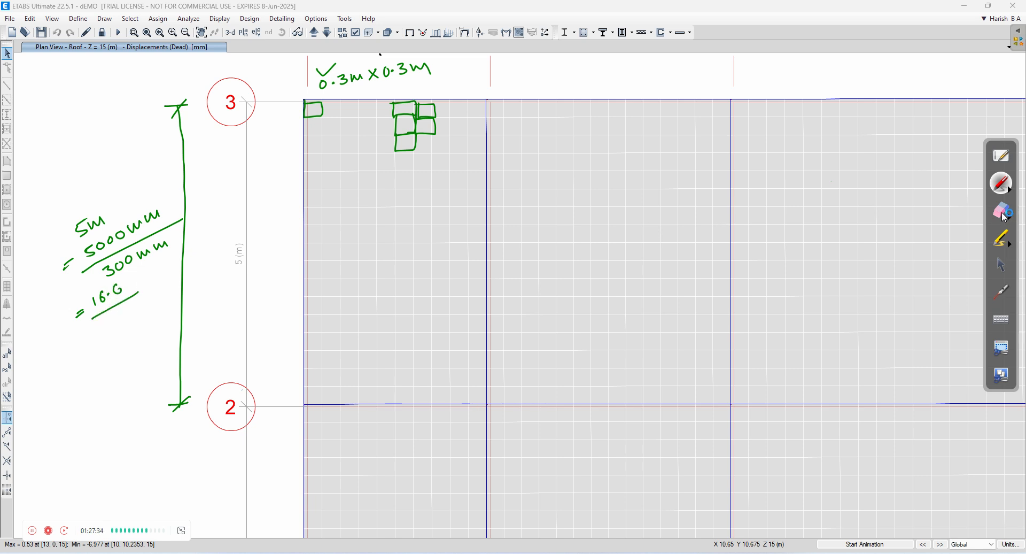
mouse_move(352, 105)
left_mouse_down()
mouse_move(314, 114)
mouse_move(306, 96)
mouse_move(440, 103)
left_mouse_up()
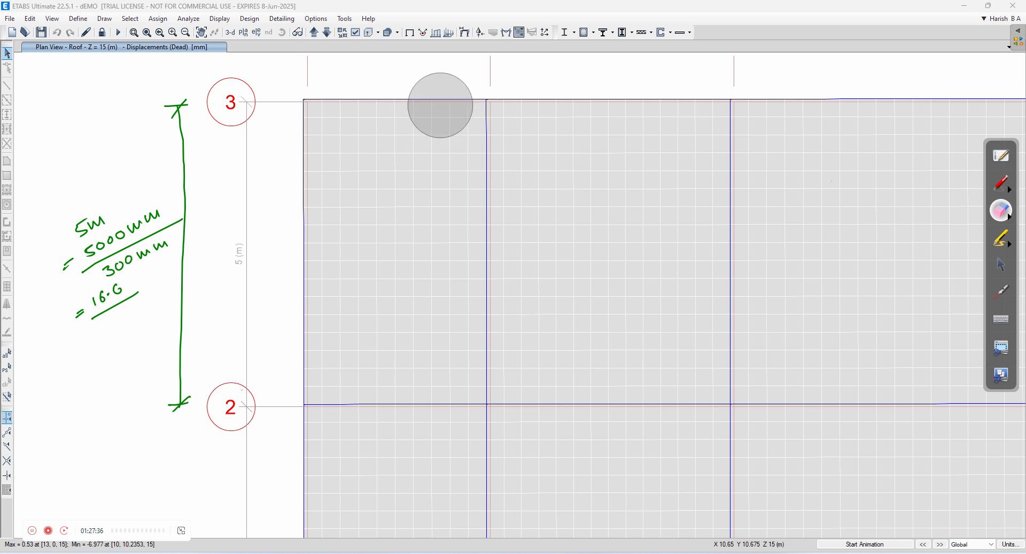
left_click(1001, 183)
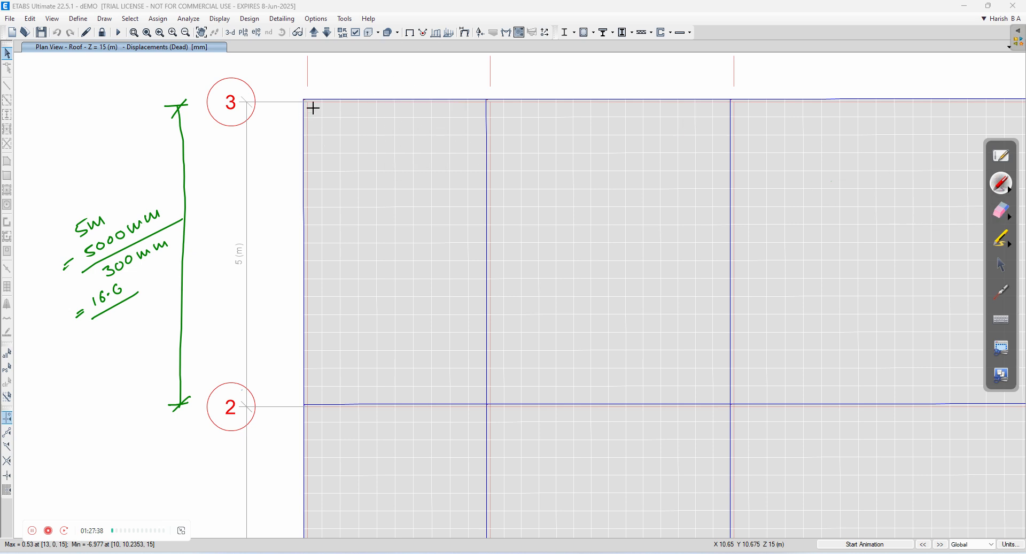
mouse_move(313, 107)
left_mouse_down()
mouse_move(319, 165)
mouse_move(307, 182)
left_mouse_up()
mouse_move(313, 220)
left_mouse_down()
mouse_move(311, 294)
mouse_move(325, 306)
mouse_move(310, 382)
mouse_move(327, 394)
left_mouse_up()
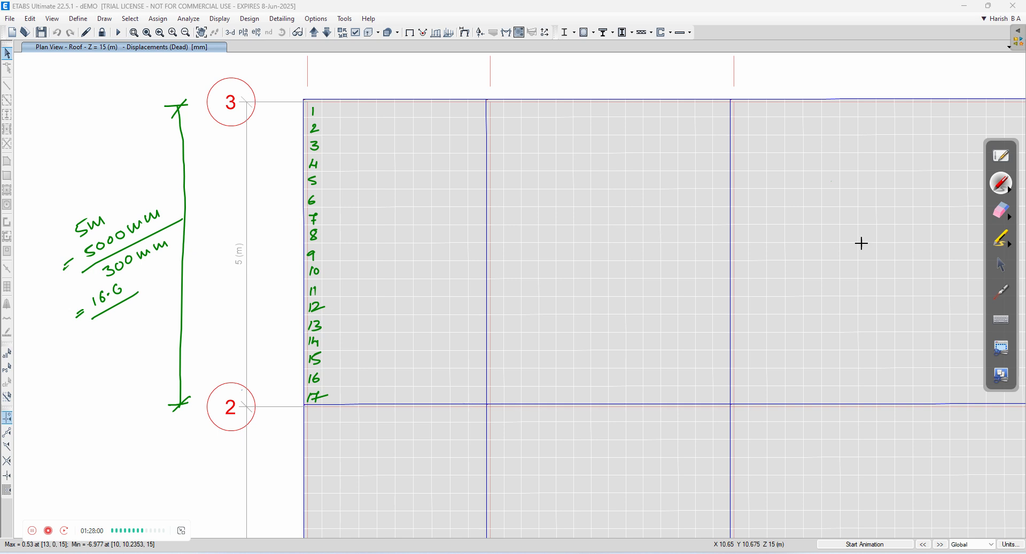
- Erase the span calculation, dimension line and cell numbers, and return to the normal pointer
left_click(1003, 210)
mouse_move(133, 235)
left_mouse_down()
mouse_move(96, 234)
mouse_move(189, 231)
mouse_move(194, 103)
mouse_move(176, 357)
mouse_move(330, 385)
mouse_move(312, 208)
mouse_move(252, 107)
left_mouse_up()
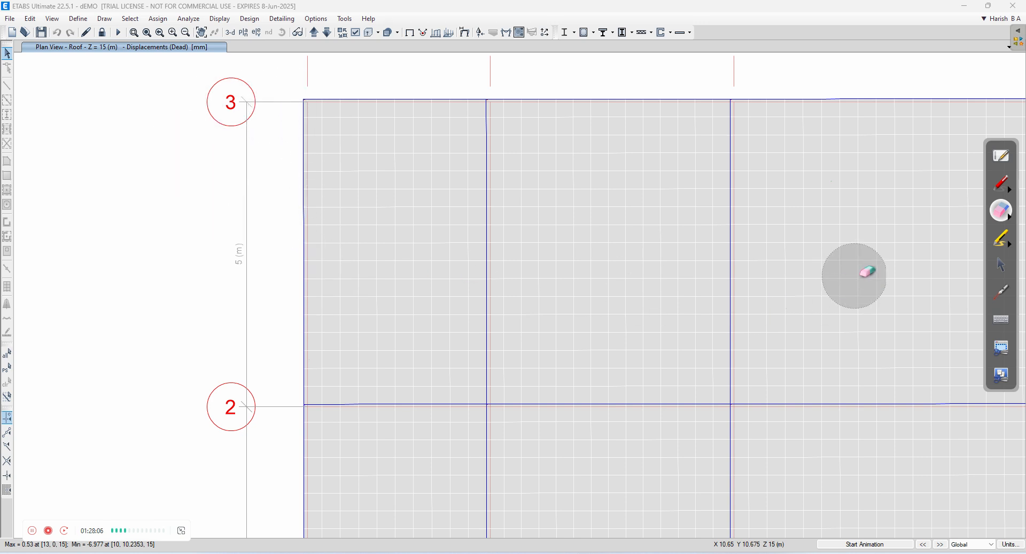
left_click(1003, 266)
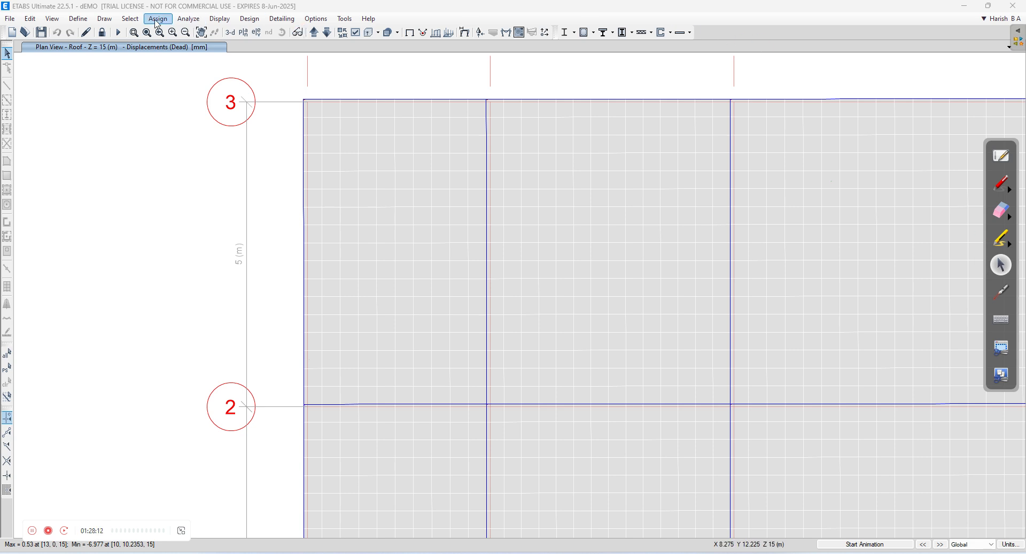
- Show the undeformed shape of the roof plan and unlock the model, deleting its analysis results
left_click(227, 23)
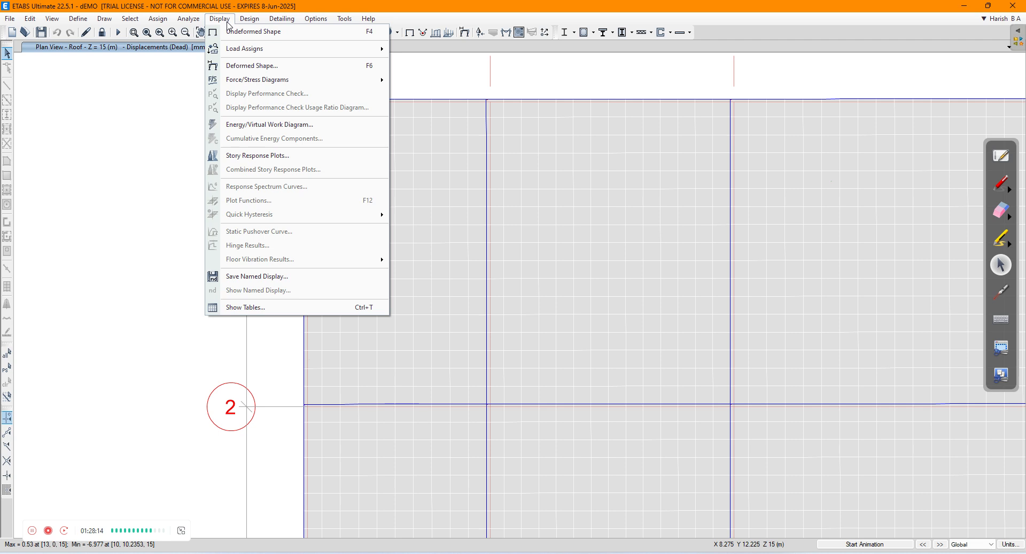
left_click(251, 31)
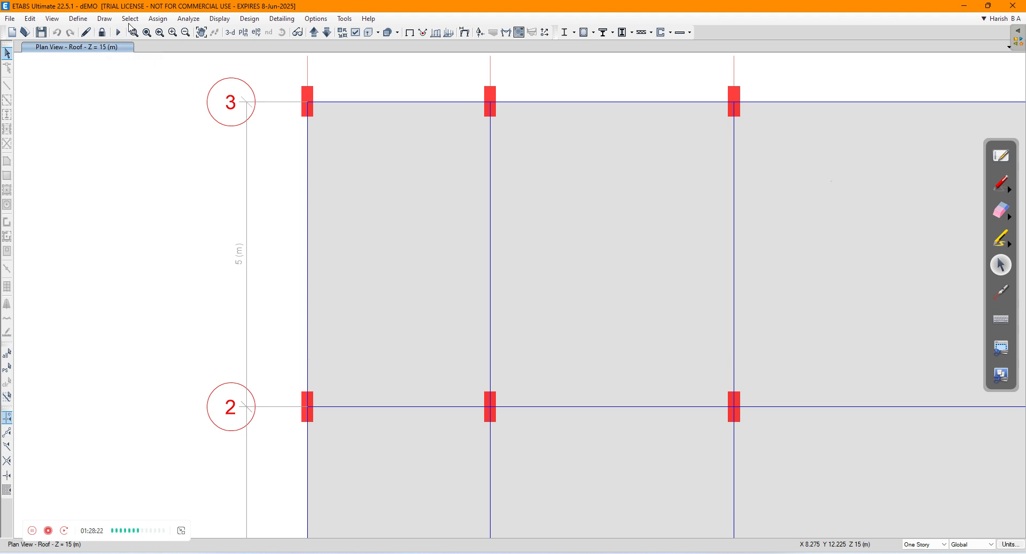
left_click(101, 33)
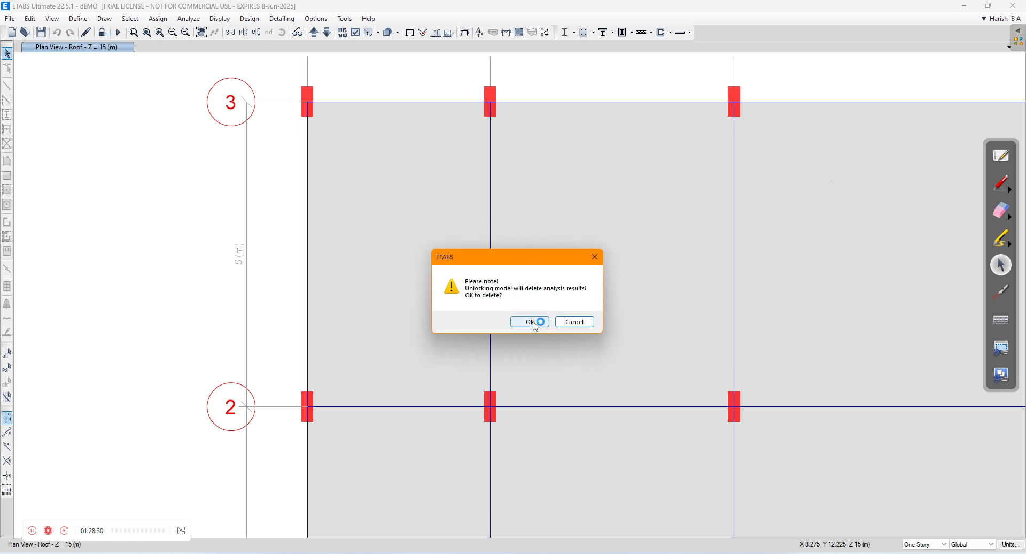
left_click(530, 321)
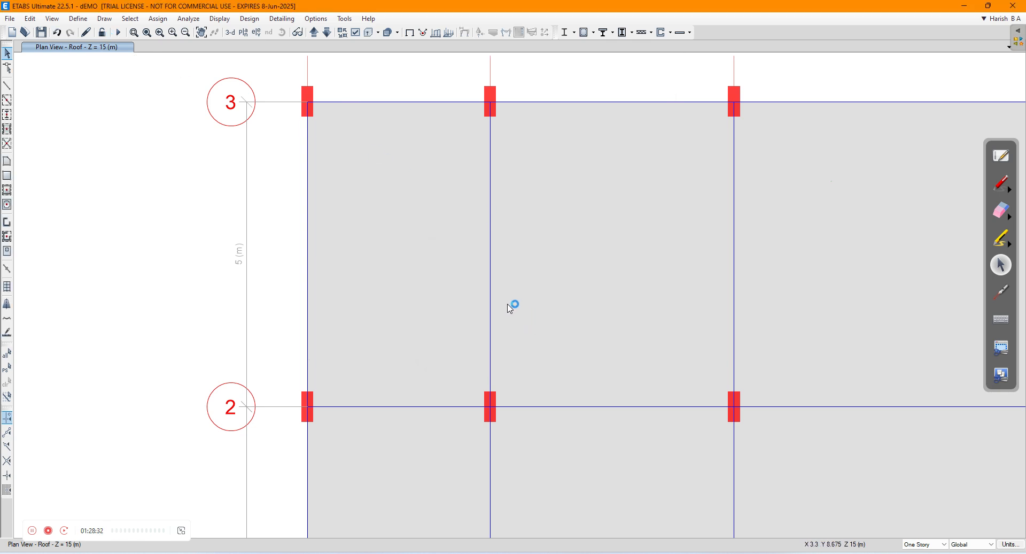
scroll(350, 243, "down", 3)
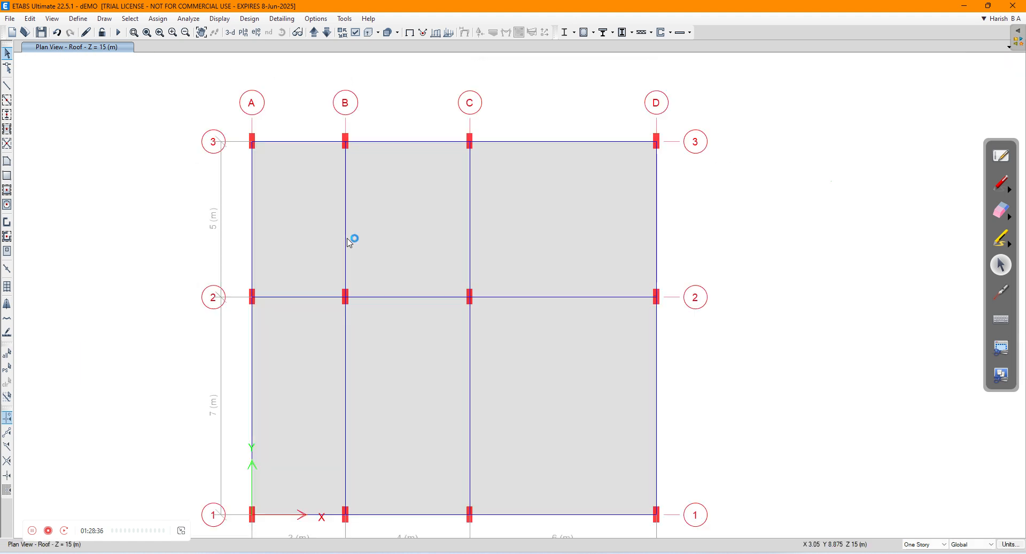
- Write an underlined "check model" note with the pen beside the roof plan and return to the normal pointer
left_click(1001, 183)
mouse_move(44, 129)
left_mouse_down()
mouse_move(81, 110)
mouse_move(85, 140)
mouse_move(117, 103)
mouse_move(122, 123)
left_mouse_up()
left_click_drag(37, 174, 141, 121)
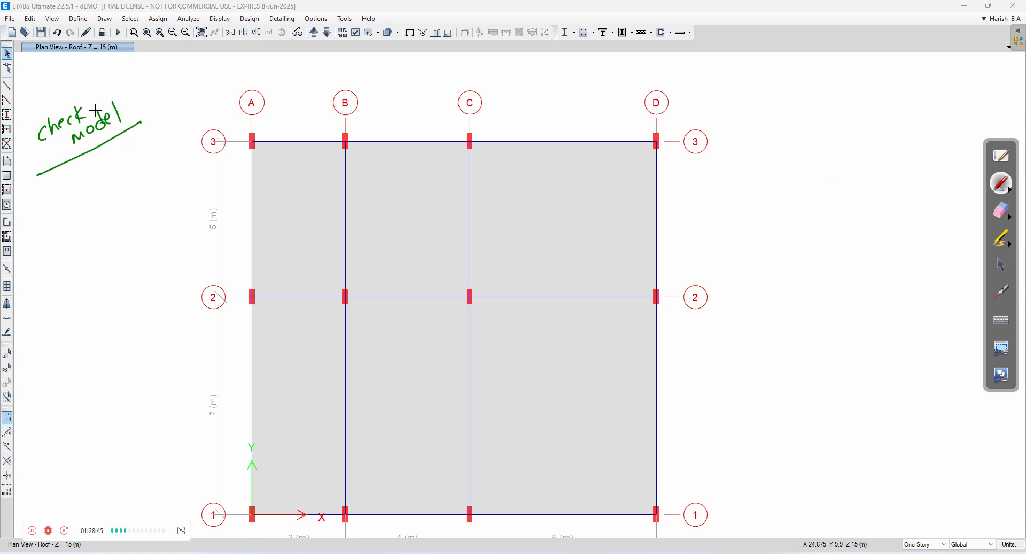
left_click(1003, 267)
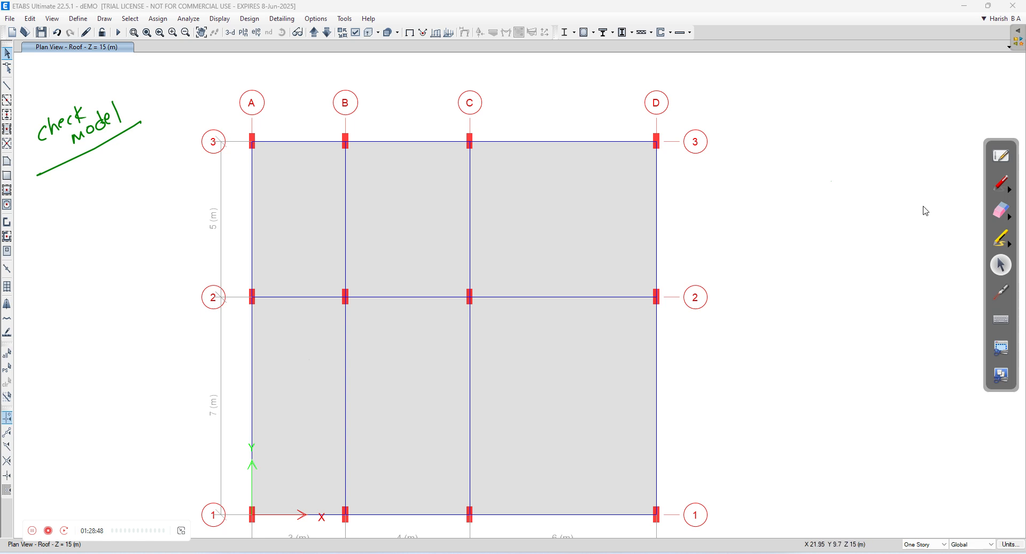
- Set up a model check with all joint, frame and shell checks plus meshing, loading and duplicate self mass enabled
left_click(186, 21)
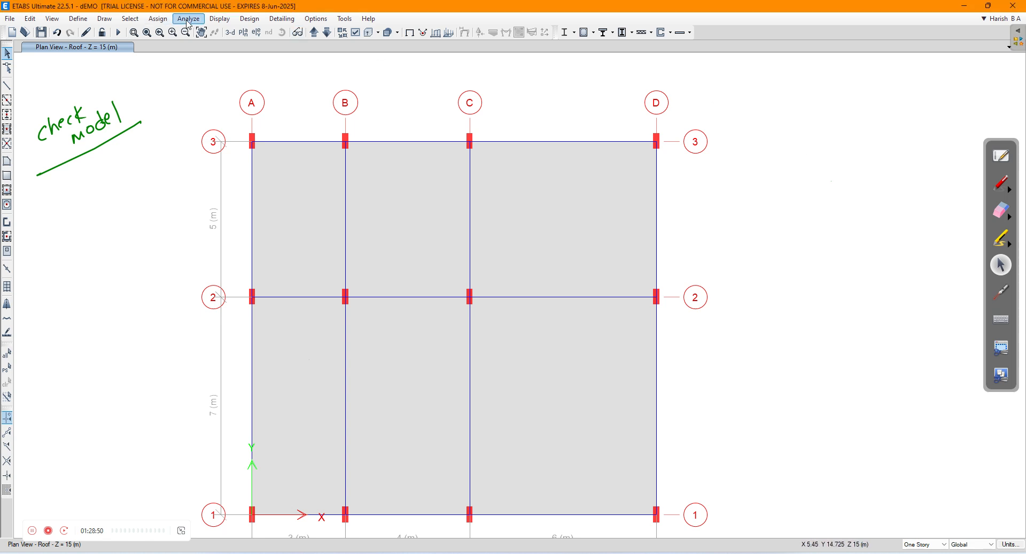
left_click(188, 21)
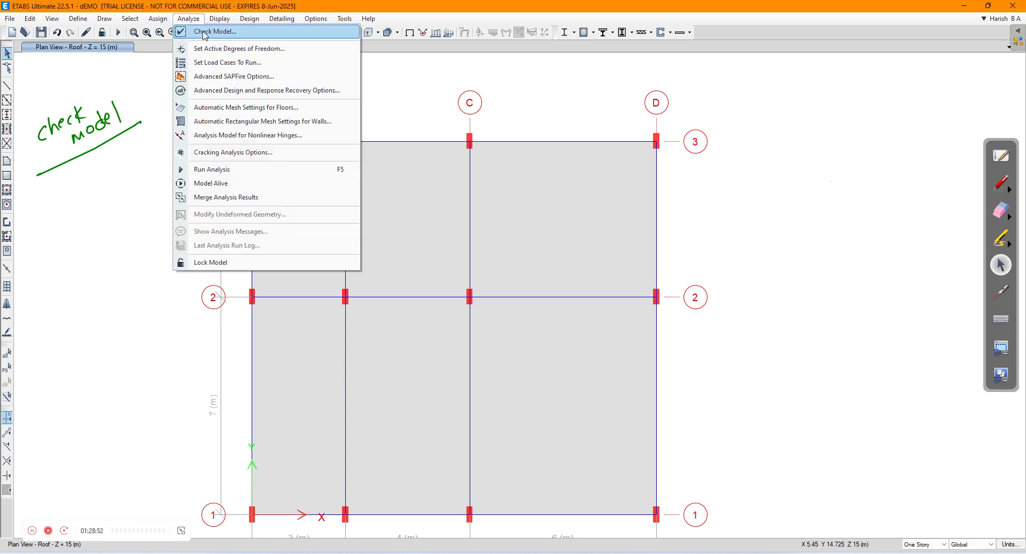
left_click(202, 30)
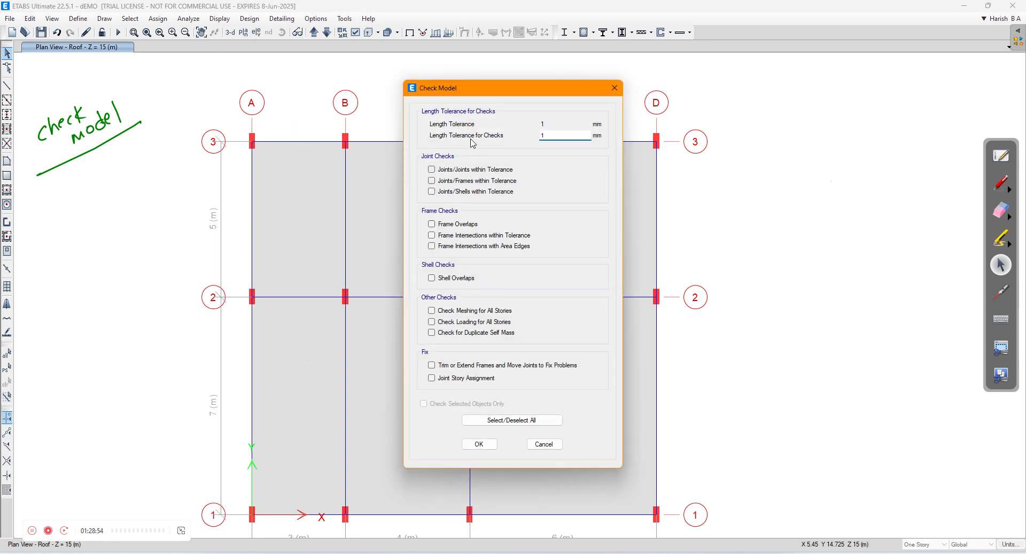
left_click(434, 170)
left_click(433, 182)
left_click(432, 192)
left_click(432, 224)
left_click(432, 235)
left_click(431, 246)
left_click(432, 278)
left_click(432, 311)
left_click(432, 322)
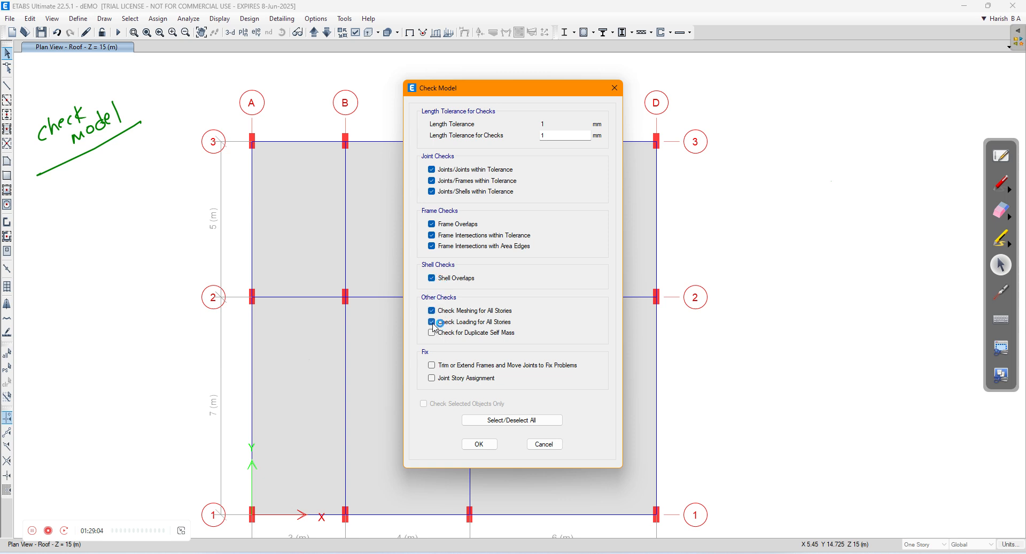
left_click(431, 332)
- Annotate the length tolerance with an arrow to "20 to 25mm" and erase the annotation
left_click(1003, 184)
mouse_move(591, 121)
left_mouse_down()
mouse_move(649, 90)
mouse_move(791, 66)
left_mouse_up()
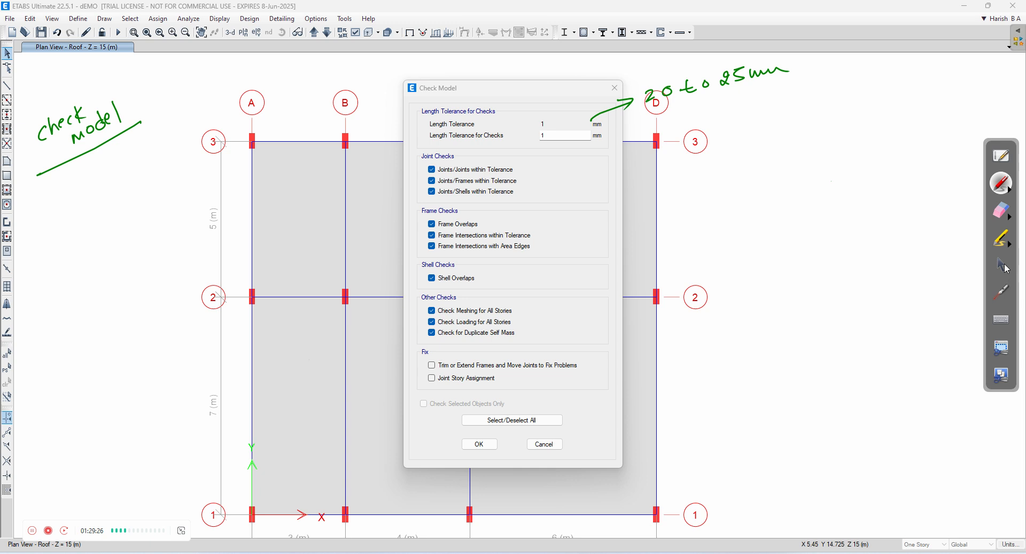
left_click(998, 214)
mouse_move(801, 73)
left_mouse_down()
mouse_move(745, 72)
mouse_move(553, 123)
left_mouse_up()
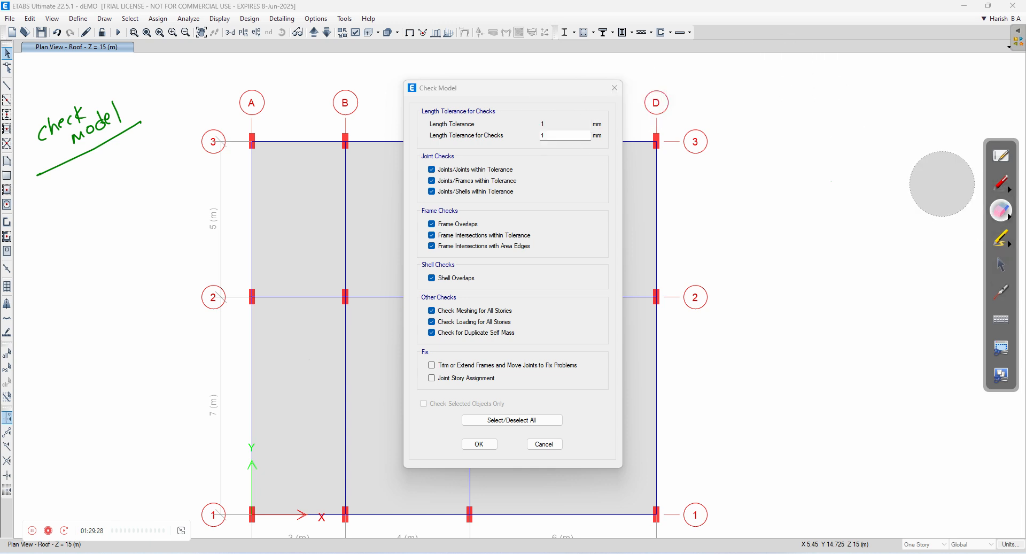
- Set the length tolerance for checks to 25 mm, run the model check and close its report
left_click(1001, 262)
left_click(557, 136)
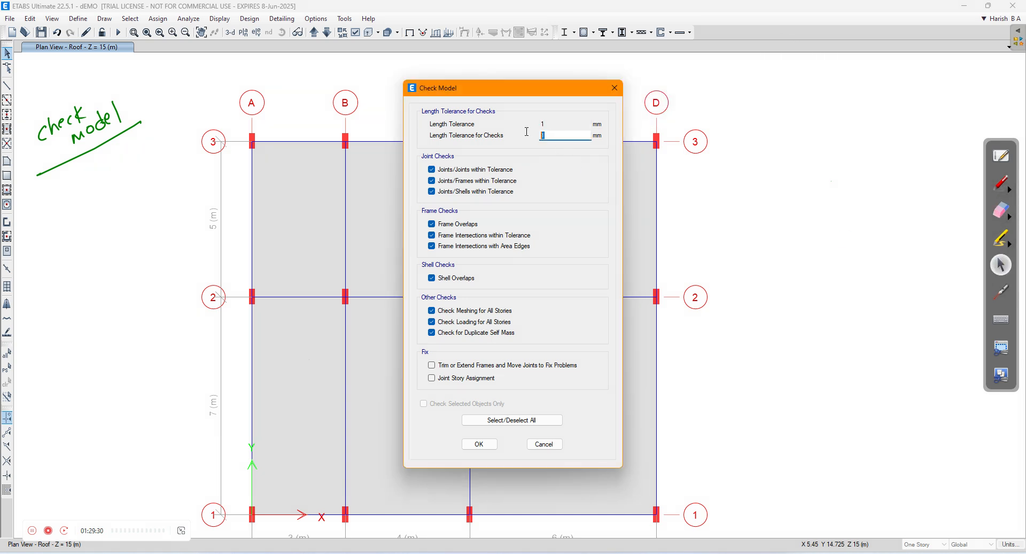
type("25")
left_click(479, 444)
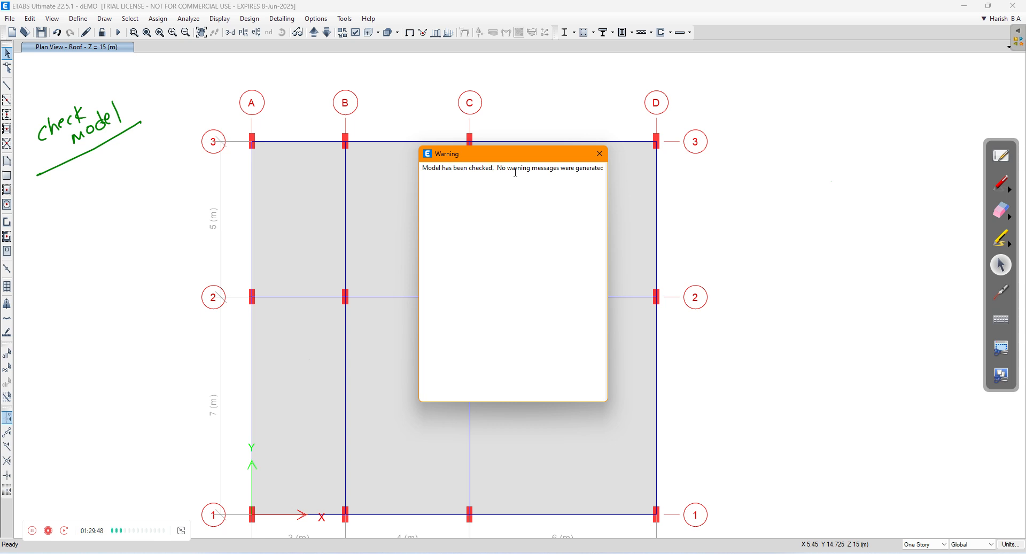
left_click(603, 159)
- Write "25mm" with the pen beside the roof plan and draw a box around it
left_click(1005, 187)
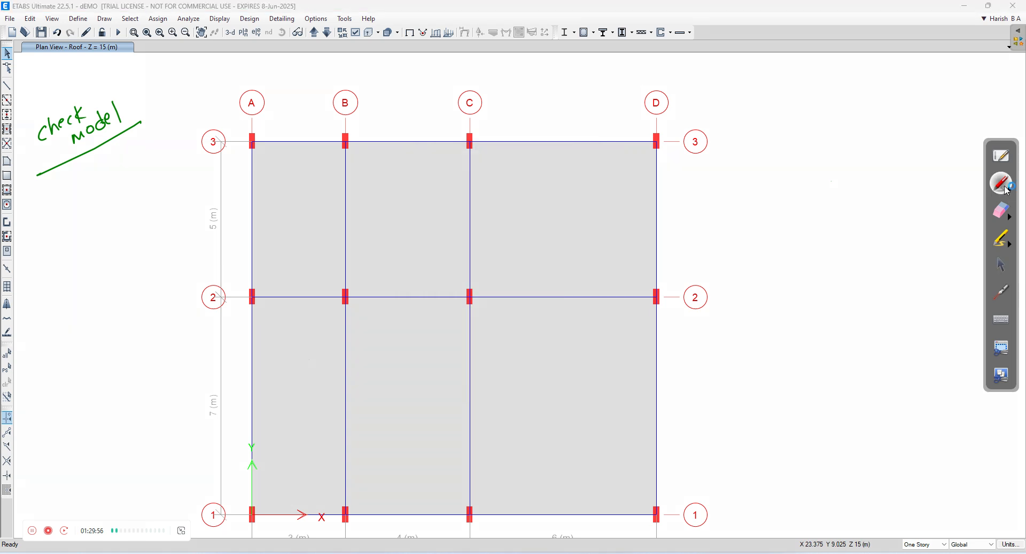
mouse_move(792, 86)
left_mouse_down()
mouse_move(787, 99)
mouse_move(800, 84)
mouse_move(840, 92)
left_mouse_up()
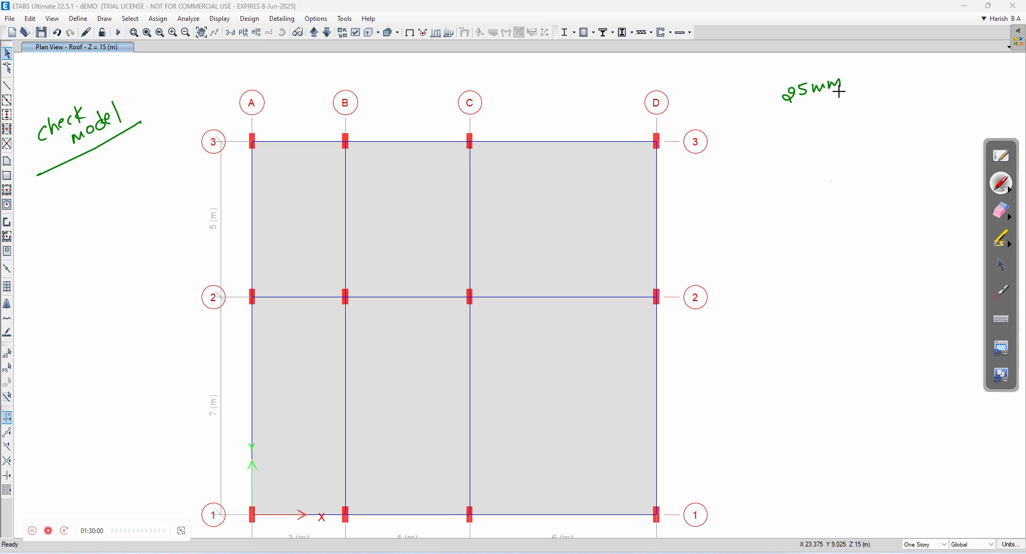
left_click_drag(775, 110, 849, 91)
mouse_move(775, 112)
left_mouse_down()
mouse_move(840, 65)
mouse_move(851, 94)
left_mouse_up()
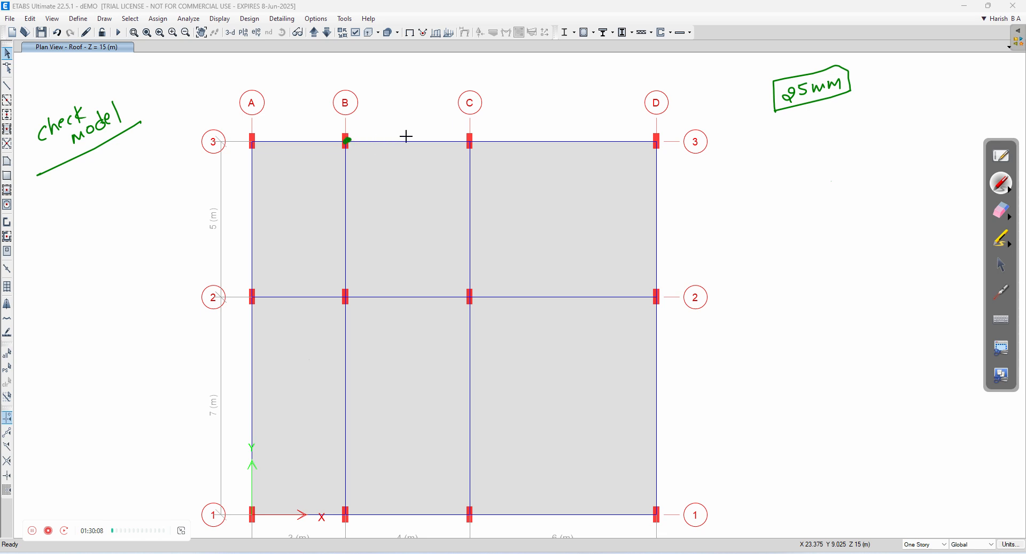
- Tick the boxed 25mm note and sketch a dashed circle with a "25mm" radius arrow around column B3
left_click_drag(867, 80, 886, 66)
mouse_move(348, 86)
left_mouse_down()
mouse_move(319, 100)
mouse_move(305, 137)
mouse_move(316, 163)
mouse_move(345, 171)
mouse_move(386, 150)
mouse_move(390, 107)
mouse_move(361, 90)
mouse_move(336, 110)
left_mouse_up()
mouse_move(352, 138)
left_mouse_down()
mouse_move(394, 113)
mouse_move(350, 110)
mouse_move(391, 101)
left_mouse_up()
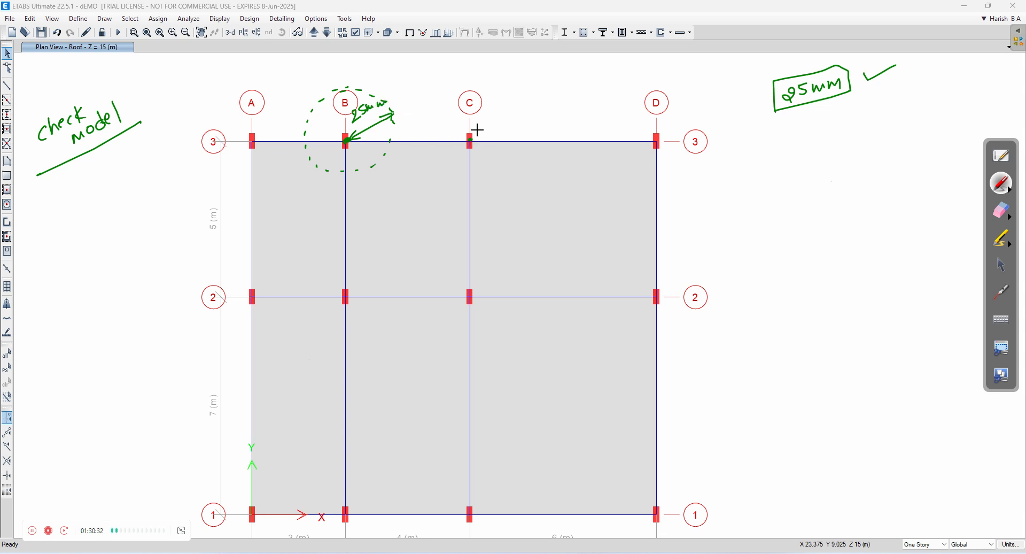
- Sketch a dashed circle with a "25mm" radius arrow around column C3 and label it "Duplicate overlaps"
mouse_move(473, 109)
left_mouse_down()
mouse_move(454, 109)
mouse_move(435, 155)
mouse_move(512, 162)
mouse_move(520, 114)
mouse_move(473, 105)
left_mouse_up()
mouse_move(471, 140)
left_mouse_down()
mouse_move(519, 119)
mouse_move(518, 129)
mouse_move(470, 140)
left_mouse_up()
mouse_move(470, 140)
left_mouse_down()
mouse_move(510, 140)
mouse_move(529, 88)
mouse_move(528, 102)
mouse_move(549, 92)
left_mouse_up()
mouse_move(547, 79)
left_mouse_down()
mouse_move(550, 91)
mouse_move(639, 60)
left_mouse_up()
left_click_drag(565, 101, 565, 103)
mouse_move(566, 103)
left_mouse_down()
mouse_move(603, 89)
mouse_move(617, 96)
left_mouse_up()
mouse_move(622, 77)
left_mouse_down()
mouse_move(620, 96)
mouse_move(634, 89)
left_mouse_up()
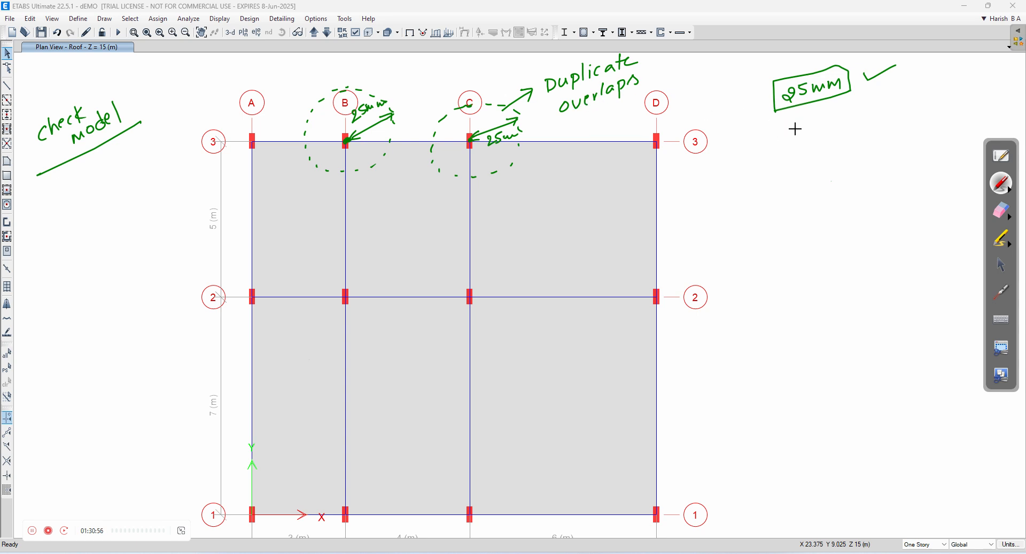
- Write "20 to 25mm" below the 25mm note, and add a boxed "4000mm" beneath it
mouse_move(793, 129)
left_mouse_down()
mouse_move(822, 131)
mouse_move(851, 106)
mouse_move(898, 109)
left_mouse_up()
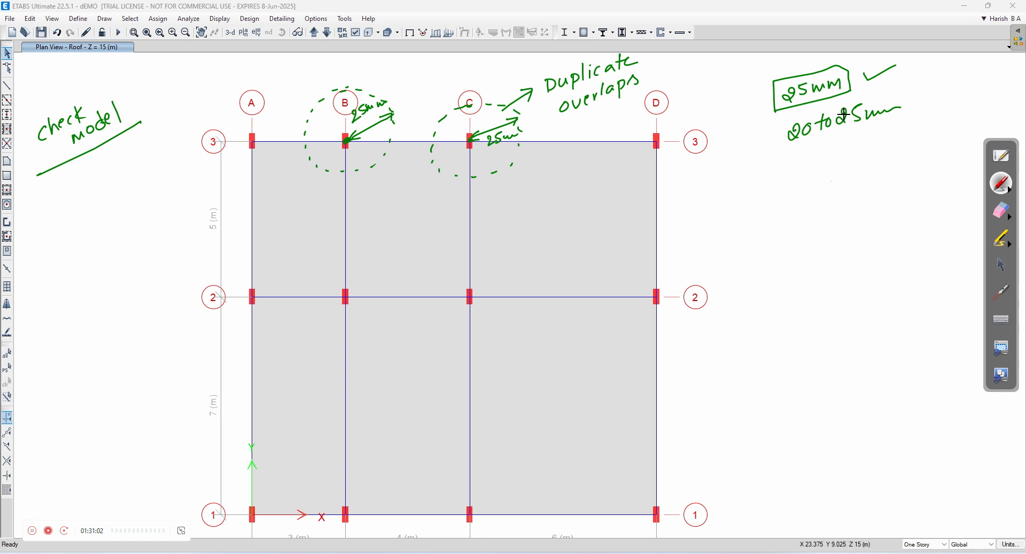
mouse_move(788, 186)
left_mouse_down()
mouse_move(796, 172)
mouse_move(840, 179)
mouse_move(887, 162)
left_mouse_up()
mouse_move(793, 163)
left_mouse_down()
mouse_move(855, 188)
mouse_move(899, 149)
mouse_move(795, 161)
mouse_move(794, 176)
left_mouse_up()
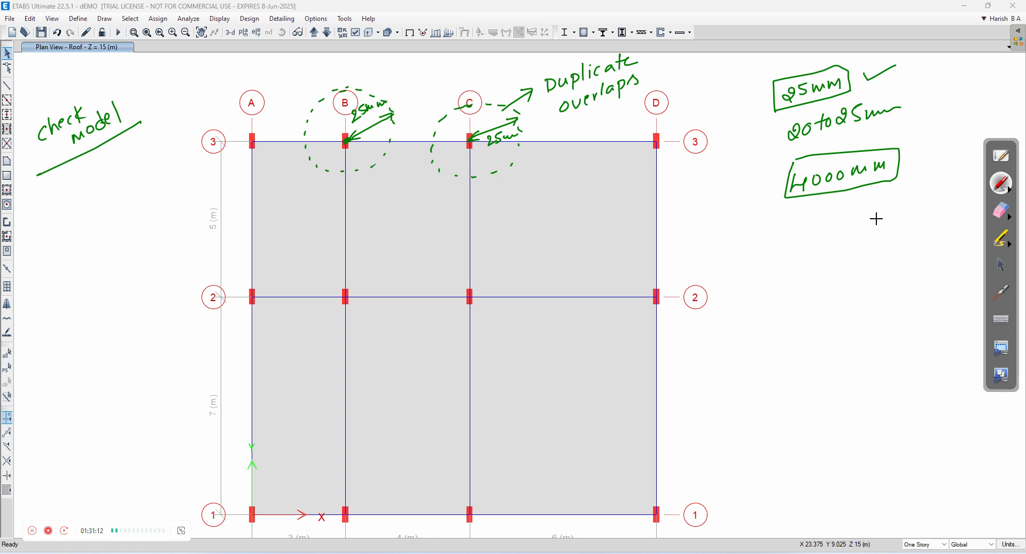
- Erase the 25 mm notes and the circle annotations around columns B3 and C3, keeping the 4000mm note
left_click(1003, 212)
mouse_move(797, 92)
left_mouse_down()
mouse_move(905, 76)
mouse_move(762, 121)
mouse_move(662, 69)
mouse_move(279, 139)
mouse_move(391, 130)
left_mouse_up()
left_click(997, 266)
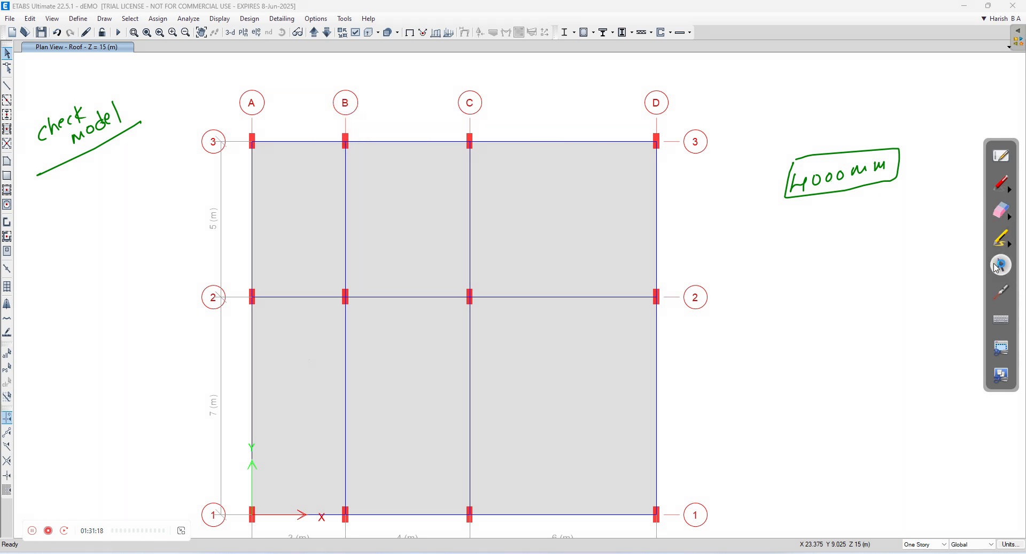
- Mark column B3 with a star, sketch a large dashed circle around it and circle column A3
right_click(343, 137)
left_click(1001, 183)
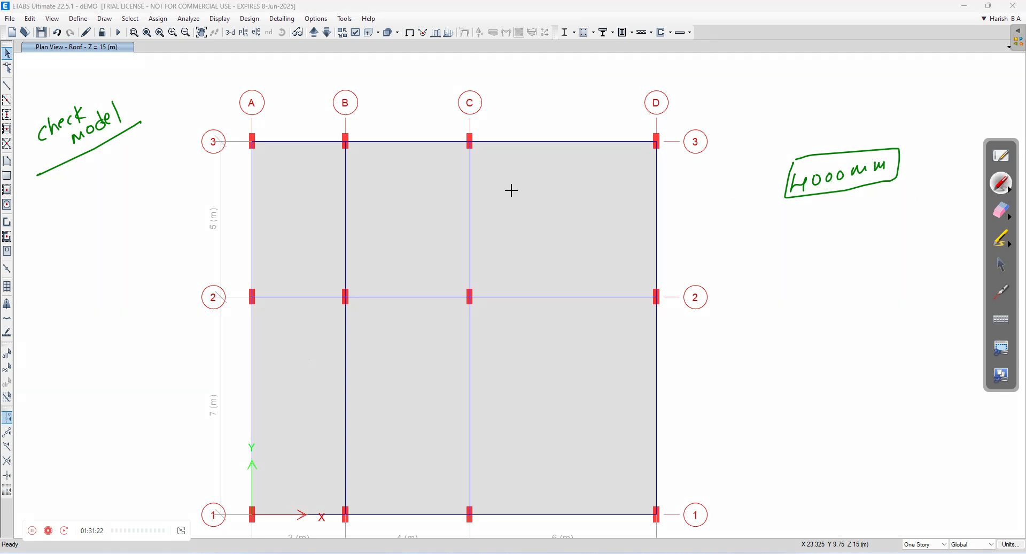
left_click_drag(356, 132, 337, 150)
mouse_move(306, 41)
left_mouse_down()
mouse_move(235, 64)
mouse_move(190, 130)
mouse_move(195, 259)
mouse_move(260, 283)
mouse_move(361, 264)
mouse_move(449, 212)
mouse_move(474, 113)
mouse_move(442, 77)
mouse_move(334, 44)
left_mouse_up()
left_click_drag(254, 128, 242, 131)
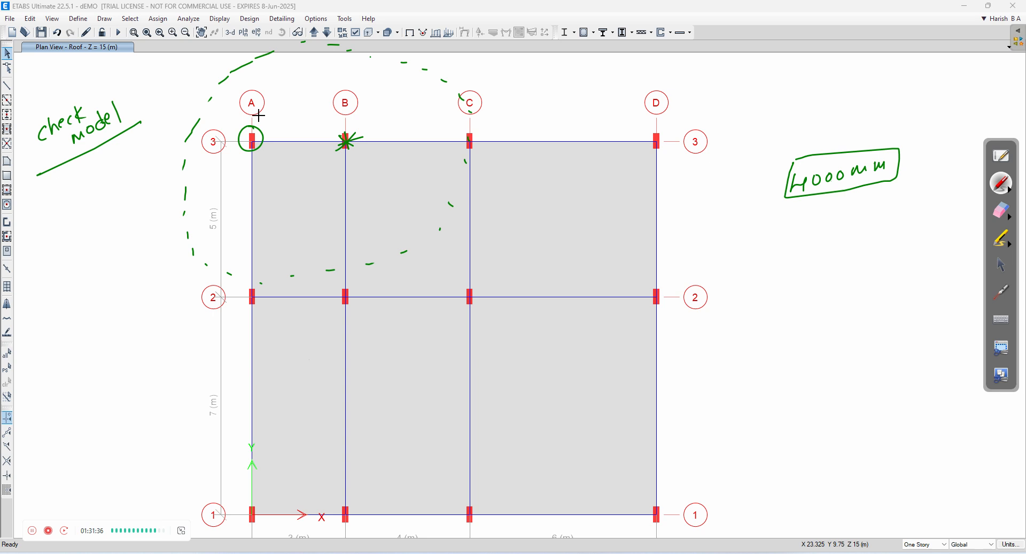
- Label the circled column A3 "DN" and draw a tick above the boxed 4000mm note
mouse_move(259, 113)
left_mouse_down()
mouse_move(294, 101)
mouse_move(277, 96)
mouse_move(308, 66)
left_mouse_up()
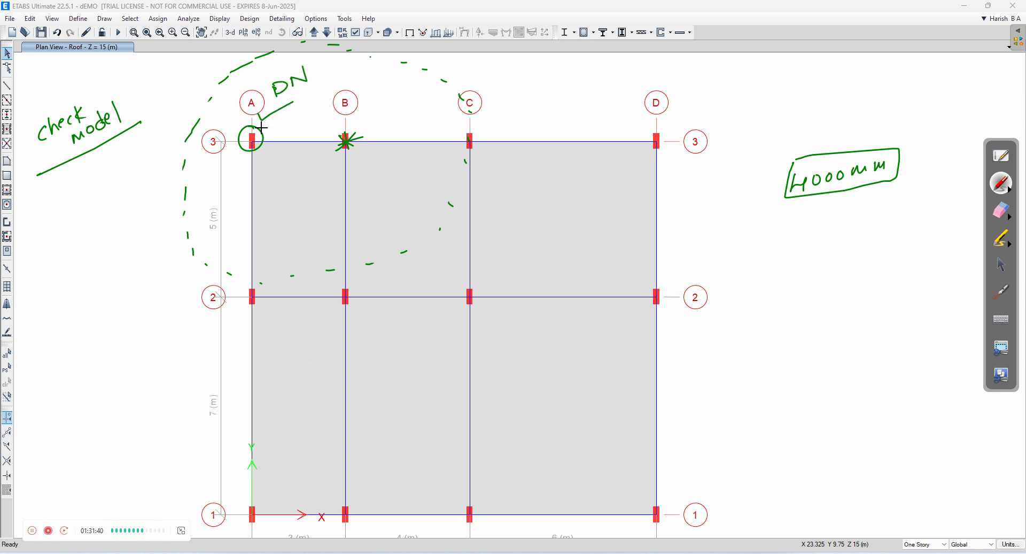
mouse_move(232, 115)
left_mouse_down()
mouse_move(224, 126)
mouse_move(235, 112)
left_mouse_up()
left_click_drag(832, 133, 864, 122)
left_click(1008, 266)
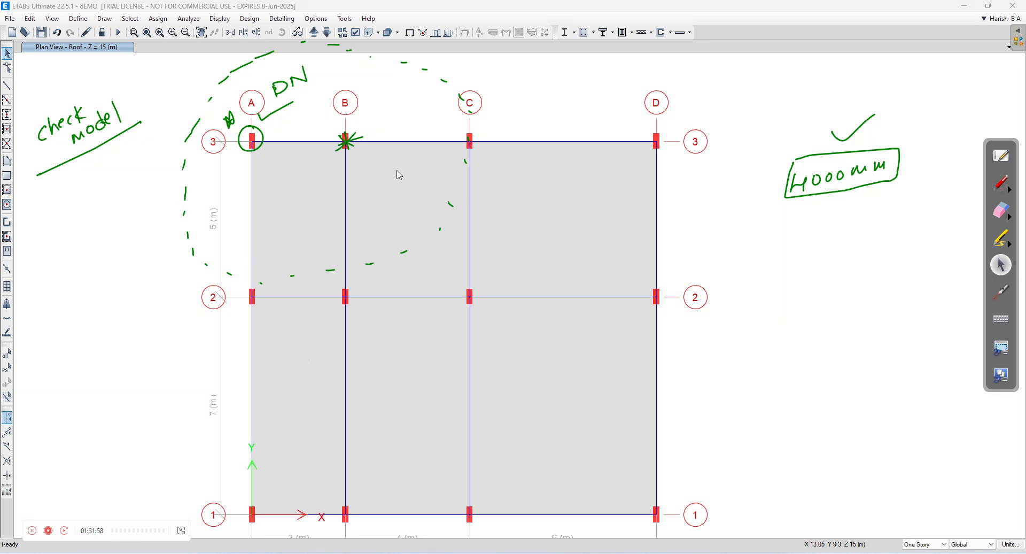
- Set the length tolerance for checks to 4000 mm and run the model check
left_click(193, 25)
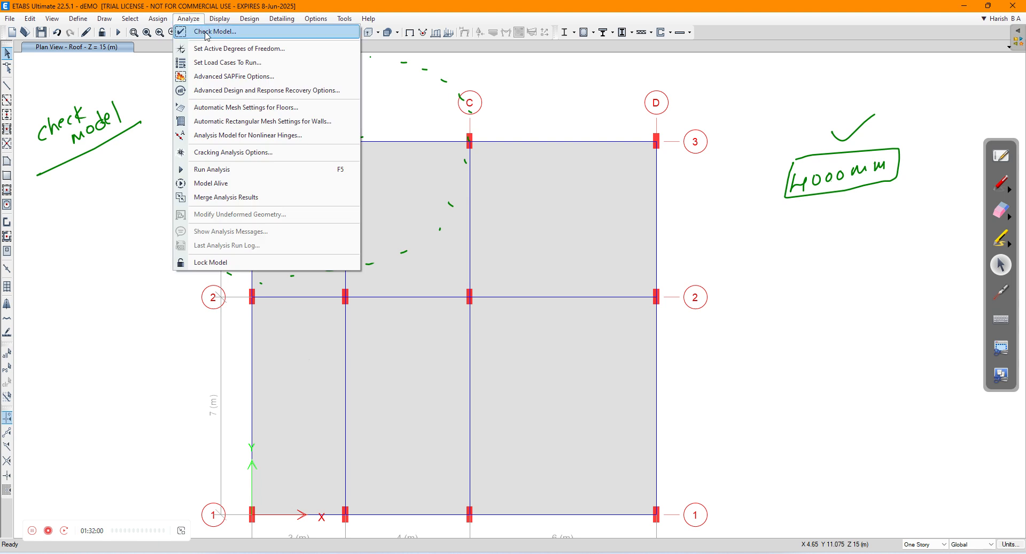
left_click(208, 31)
left_click_drag(552, 133, 519, 134)
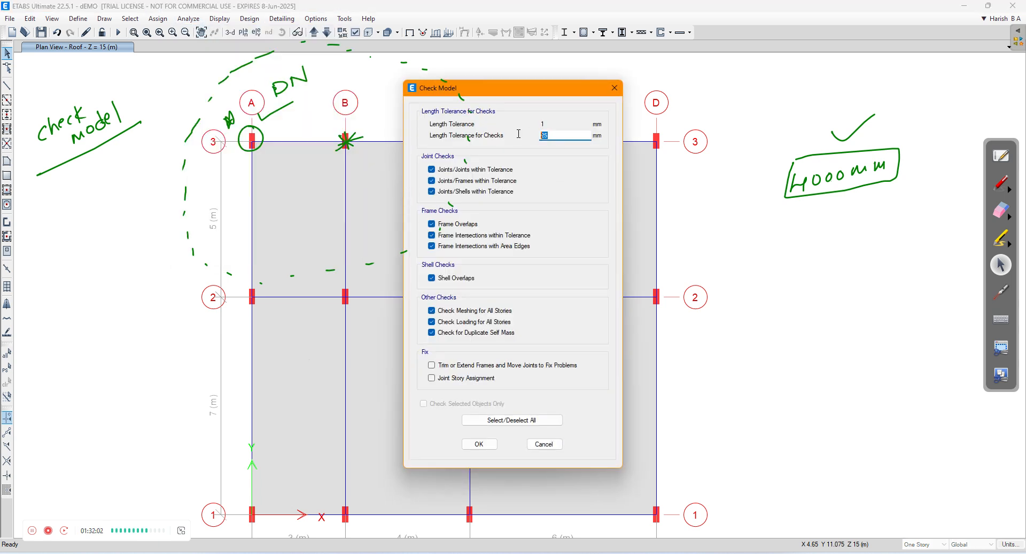
type("4000")
left_click(480, 444)
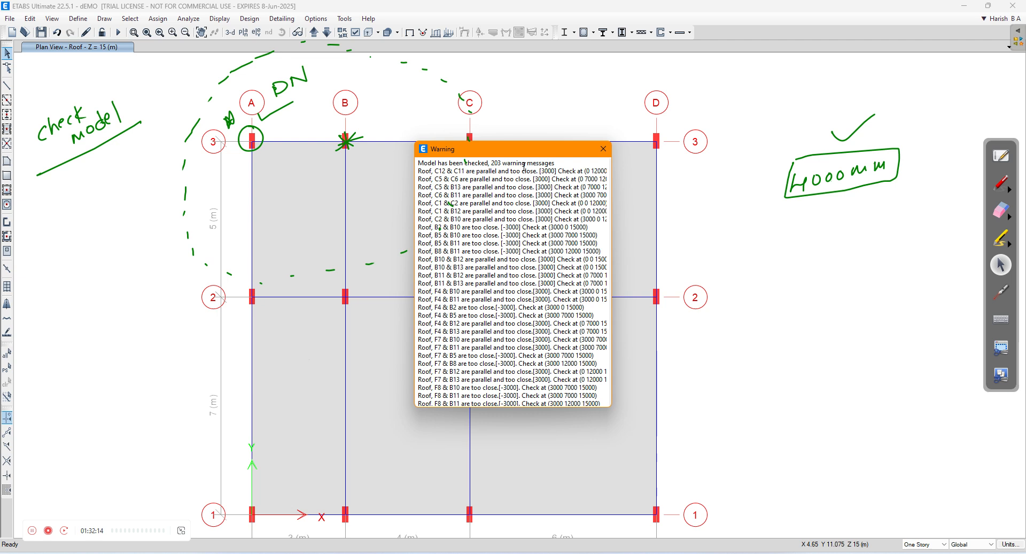
- Read through the warnings in the model check report and close it
scroll(480, 202, "down", 10)
scroll(489, 212, "down", 20)
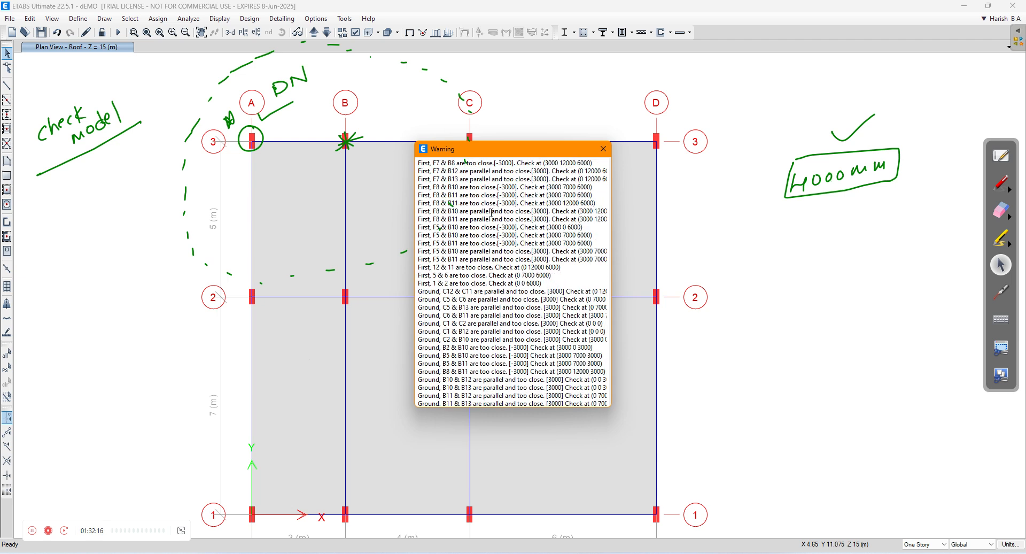
scroll(502, 220, "down", 10)
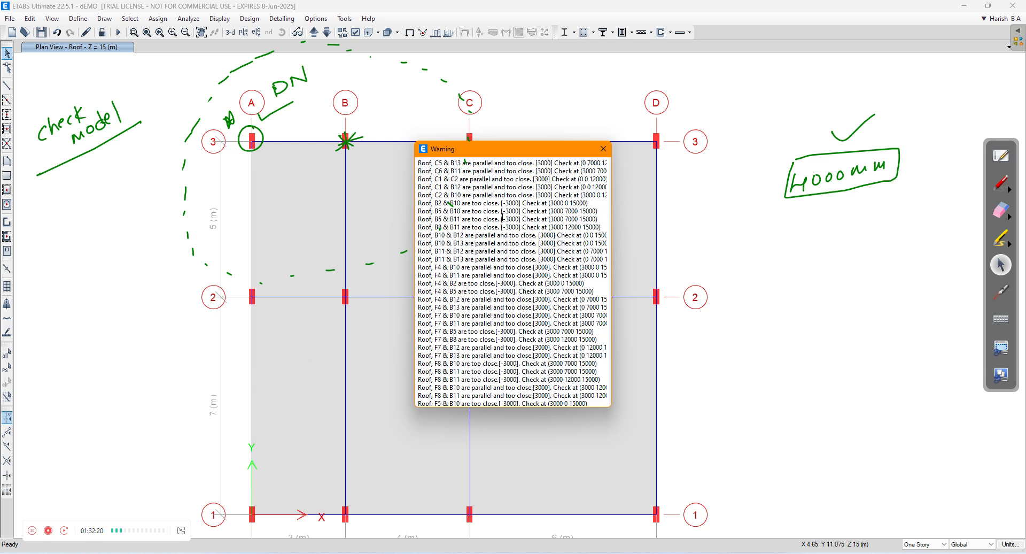
scroll(502, 217, "up", 20)
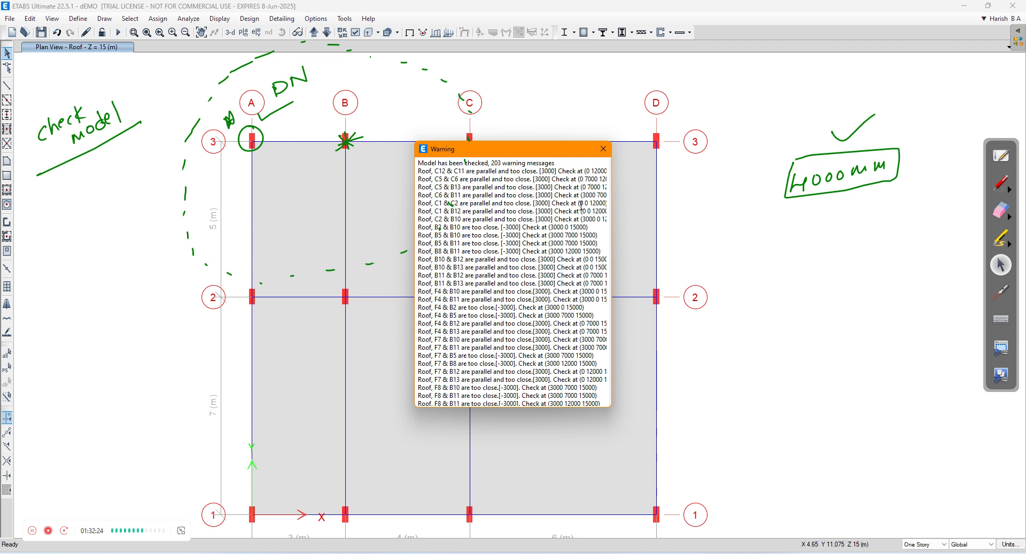
left_click(603, 148)
- Write "20 to 25mm" with the pen below the 4000mm note and draw a box around it
left_click(1001, 155)
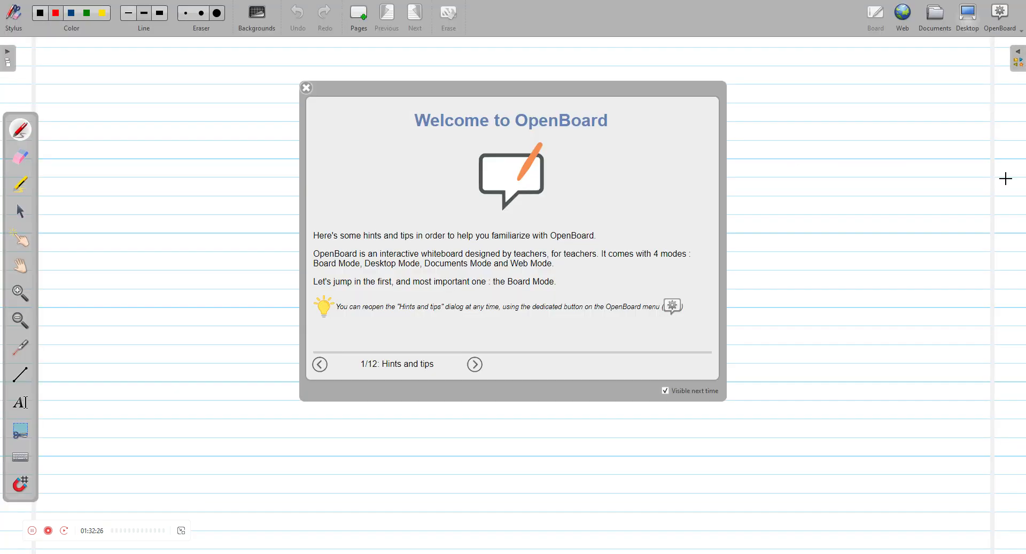
left_click(969, 18)
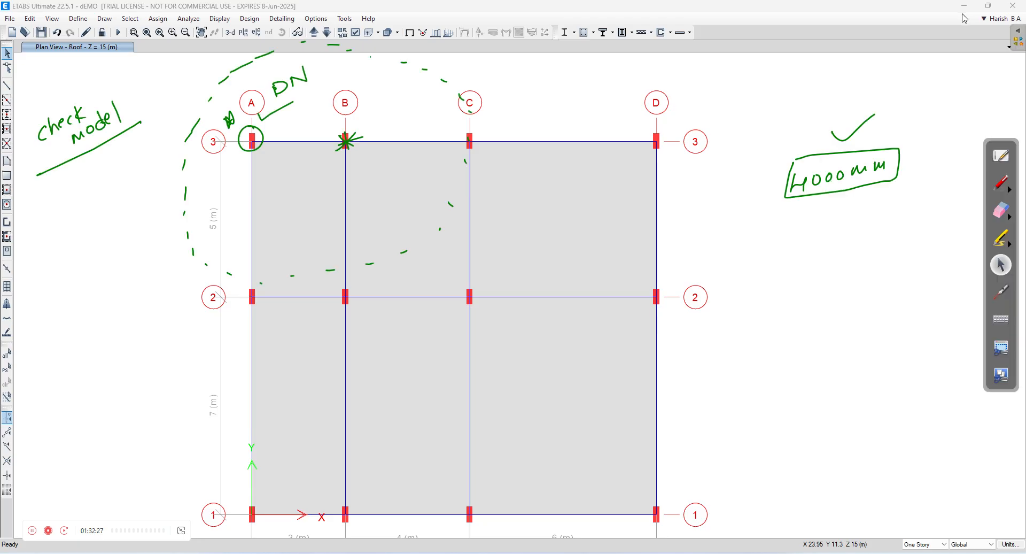
left_click(995, 192)
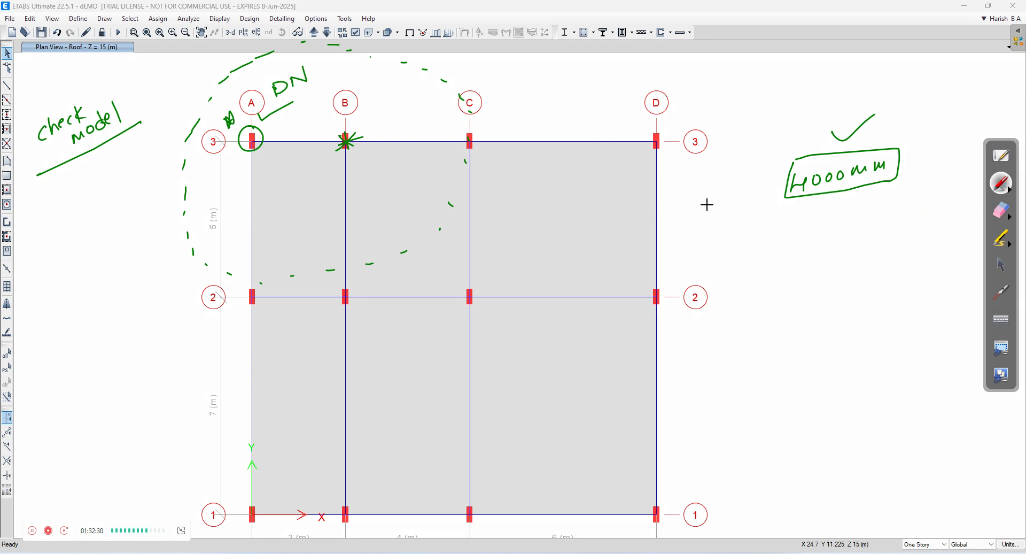
mouse_move(818, 247)
left_mouse_down()
mouse_move(803, 254)
mouse_move(909, 229)
left_mouse_up()
mouse_move(803, 270)
left_mouse_down()
mouse_move(893, 251)
mouse_move(918, 214)
mouse_move(805, 255)
mouse_move(802, 272)
left_mouse_up()
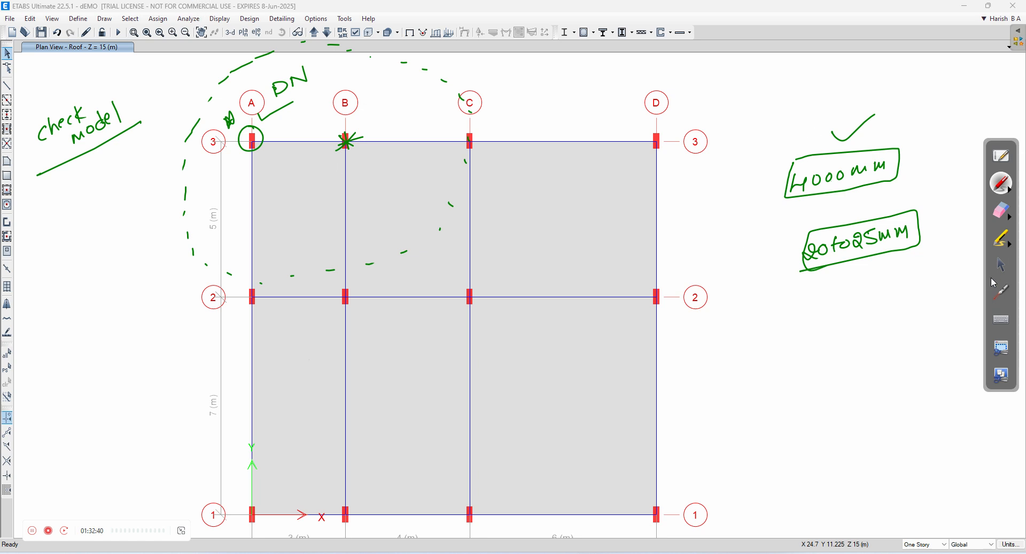
left_click(1001, 264)
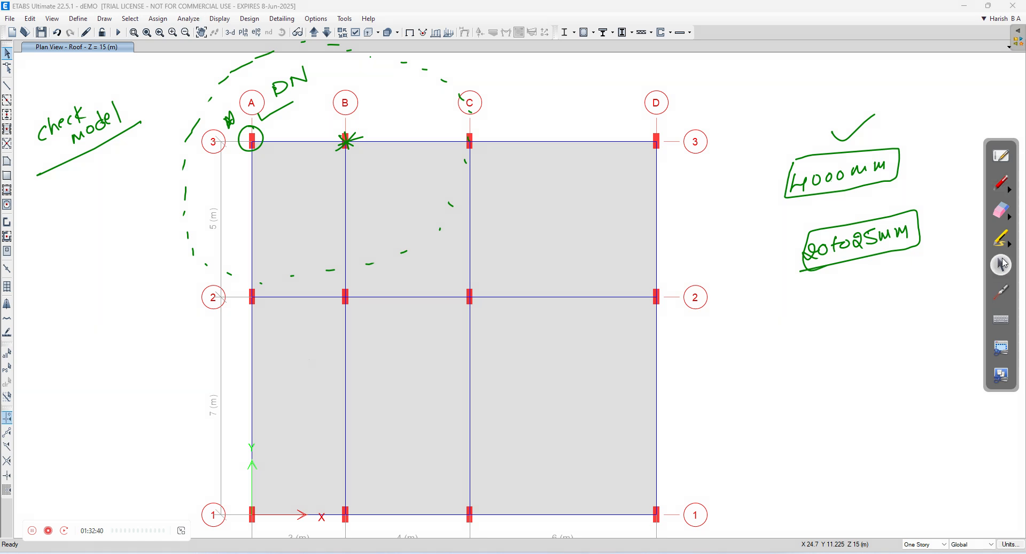
- Lower the length tolerance for checks to within the annotated 20 to 25 mm range and rerun the model check
left_click(192, 21)
left_click(211, 32)
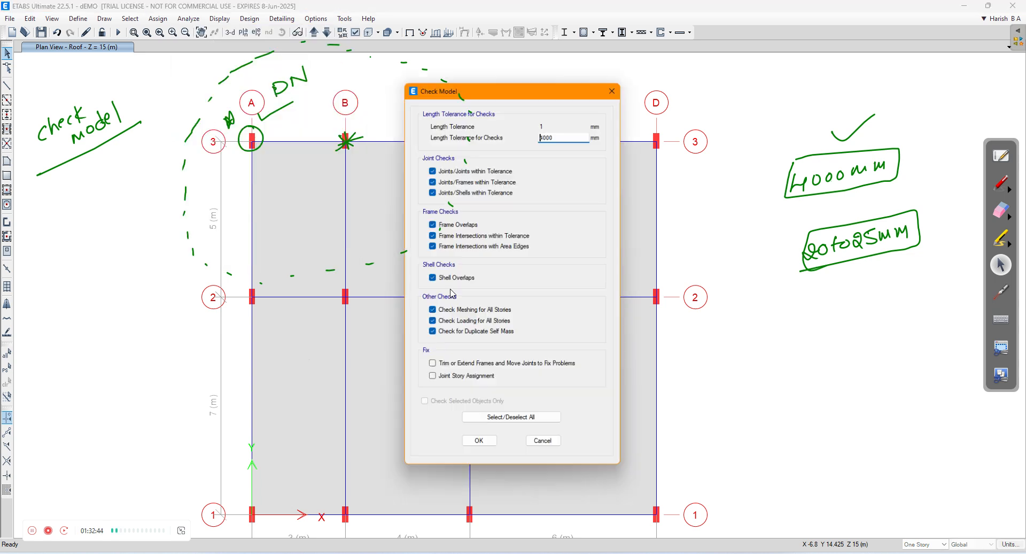
left_click_drag(556, 135, 484, 144)
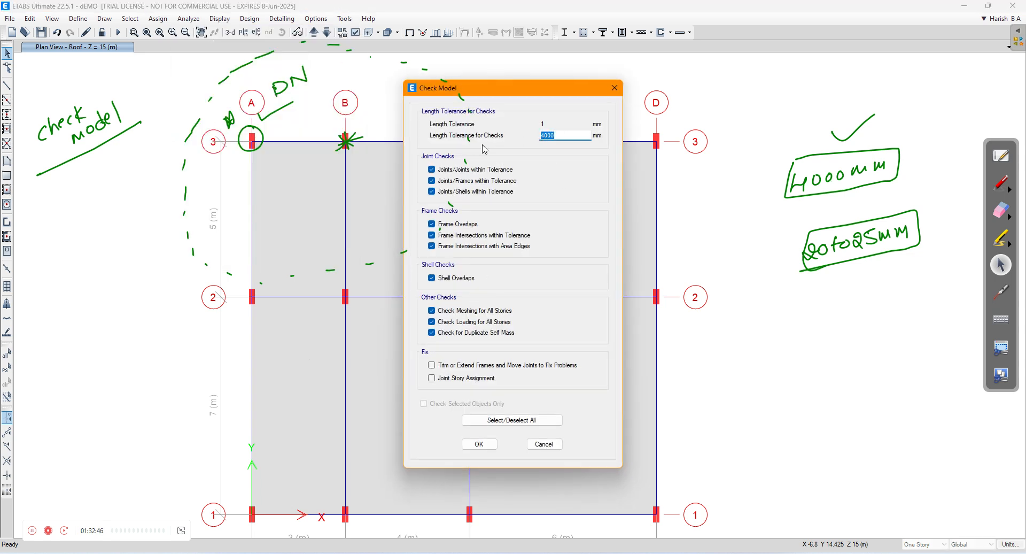
left_click(479, 444)
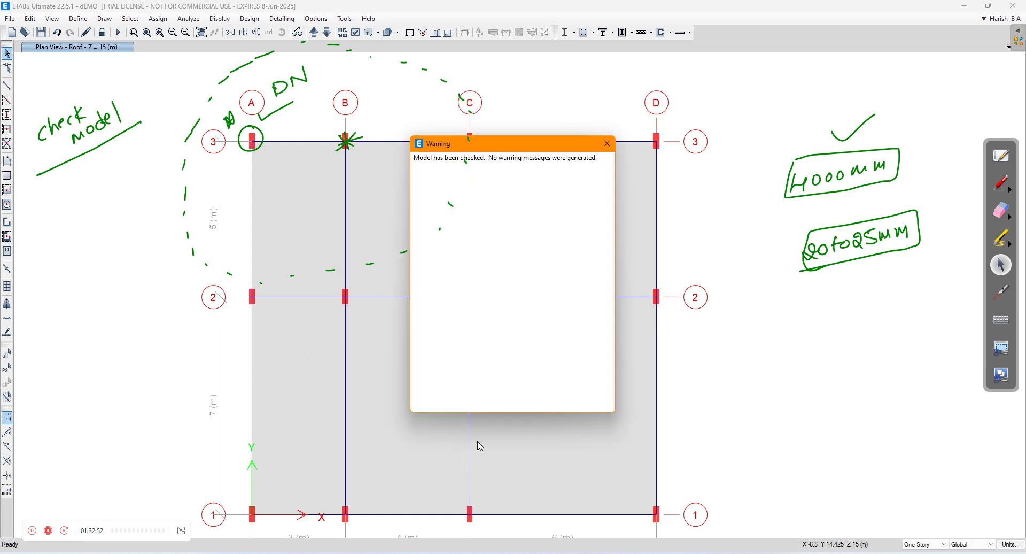
- Circle the result message in the model check report with the pen and mark the area below it
left_click(1007, 185)
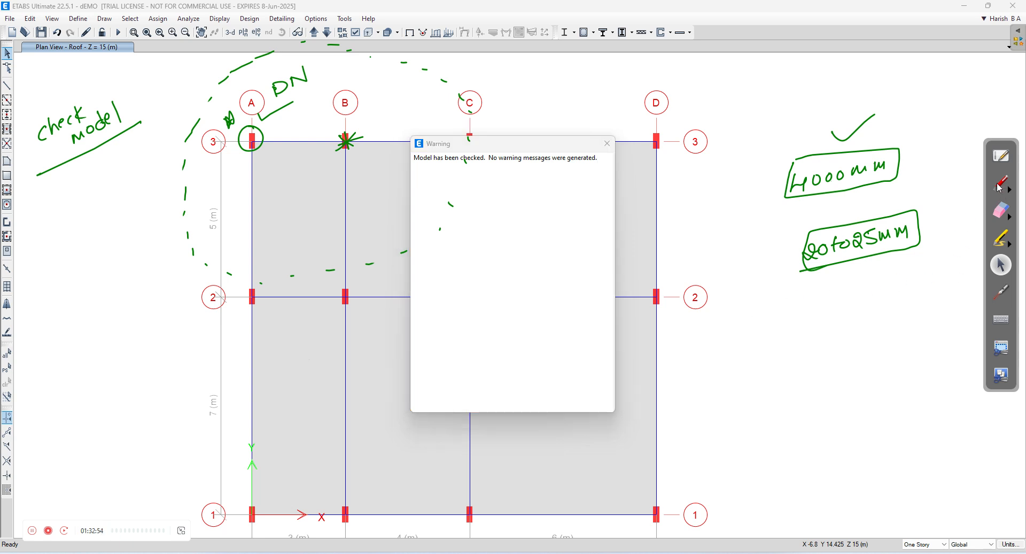
mouse_move(560, 144)
left_mouse_down()
mouse_move(457, 137)
mouse_move(458, 178)
mouse_move(538, 136)
left_mouse_up()
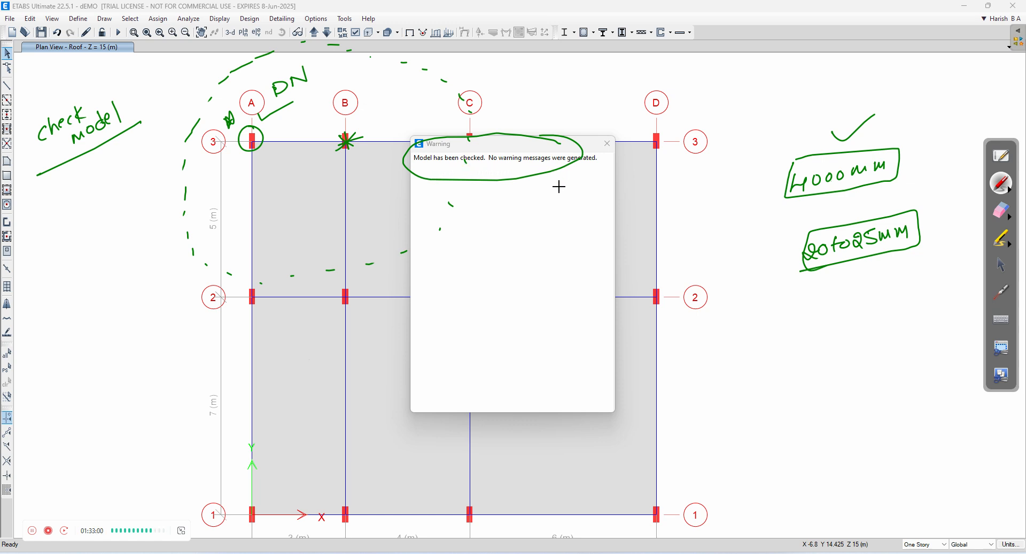
left_click_drag(486, 212, 505, 207)
- Erase all pen annotations from the plan view and close the model check report
left_click(1001, 210)
mouse_move(860, 245)
left_mouse_down()
mouse_move(896, 194)
mouse_move(865, 154)
mouse_move(435, 194)
mouse_move(293, 276)
mouse_move(186, 214)
mouse_move(8, 49)
mouse_move(51, 155)
mouse_move(231, 64)
mouse_move(195, 157)
mouse_move(394, 62)
mouse_move(444, 119)
mouse_move(441, 85)
mouse_move(905, 151)
left_mouse_up()
left_click(1002, 265)
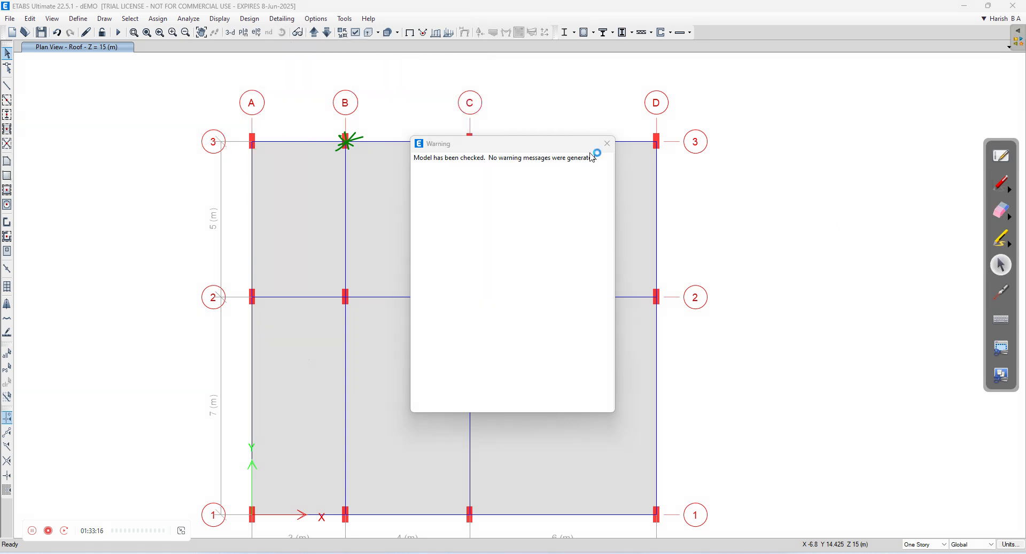
left_click(606, 143)
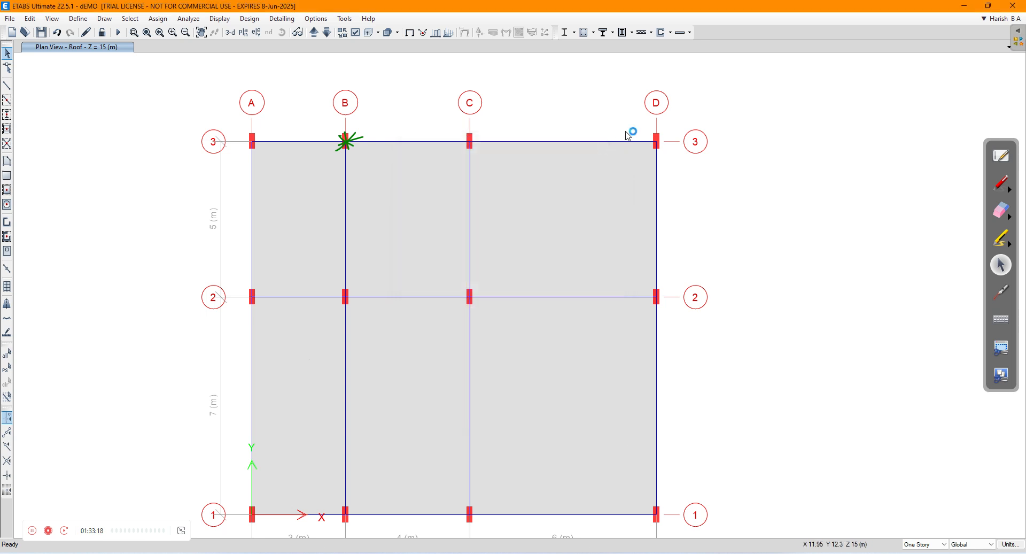
left_click(1001, 210)
left_click_drag(435, 165, 378, 174)
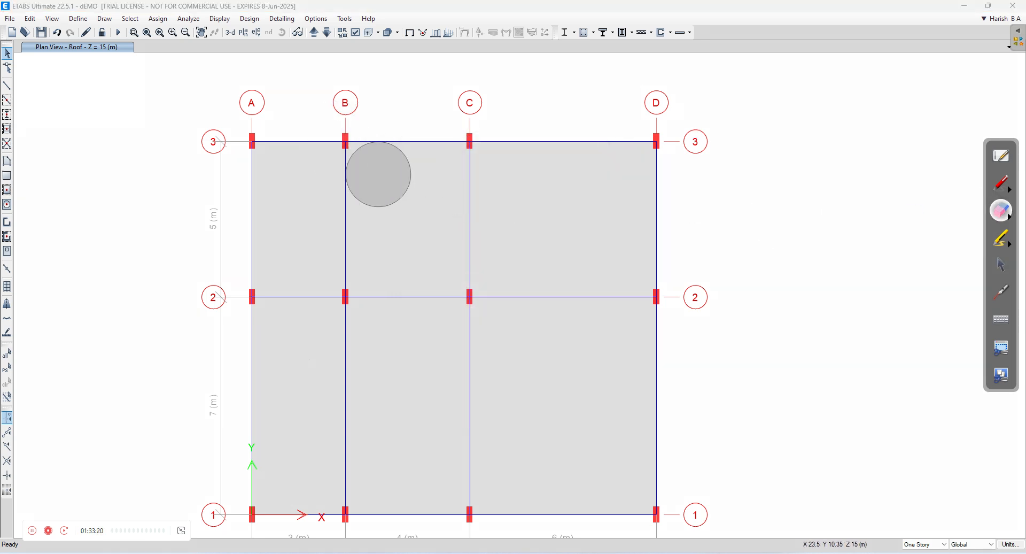
left_click(1002, 265)
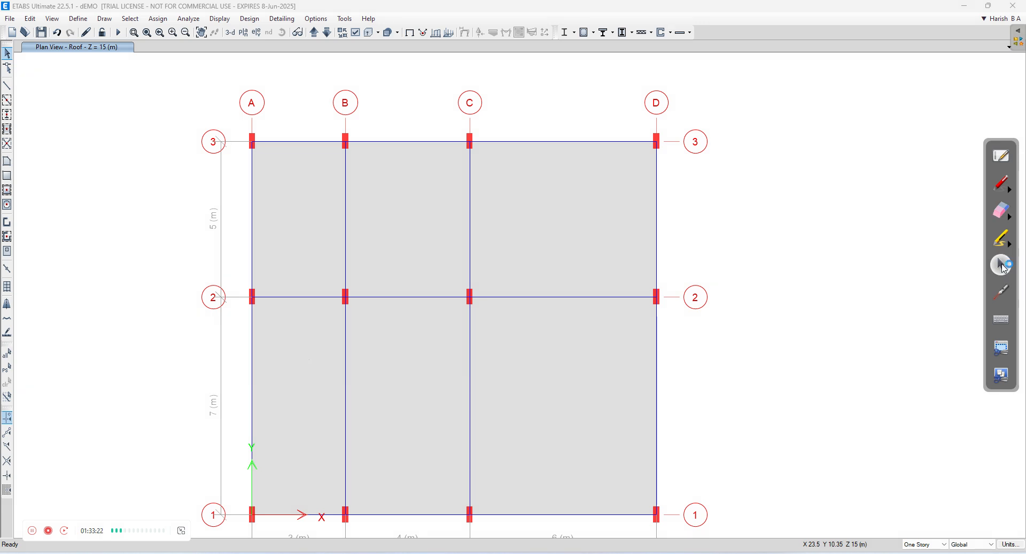
- Write "Modeling" with a downward arrow to "Analysis" beside the roof plan
left_click(1002, 184)
mouse_move(762, 174)
left_mouse_down()
mouse_move(765, 160)
mouse_move(799, 169)
mouse_move(814, 153)
mouse_move(818, 170)
mouse_move(866, 160)
mouse_move(860, 184)
mouse_move(805, 214)
left_mouse_up()
left_click_drag(797, 198, 813, 196)
mouse_move(769, 238)
left_mouse_down()
mouse_move(825, 234)
mouse_move(832, 250)
mouse_move(873, 223)
mouse_move(874, 236)
left_mouse_up()
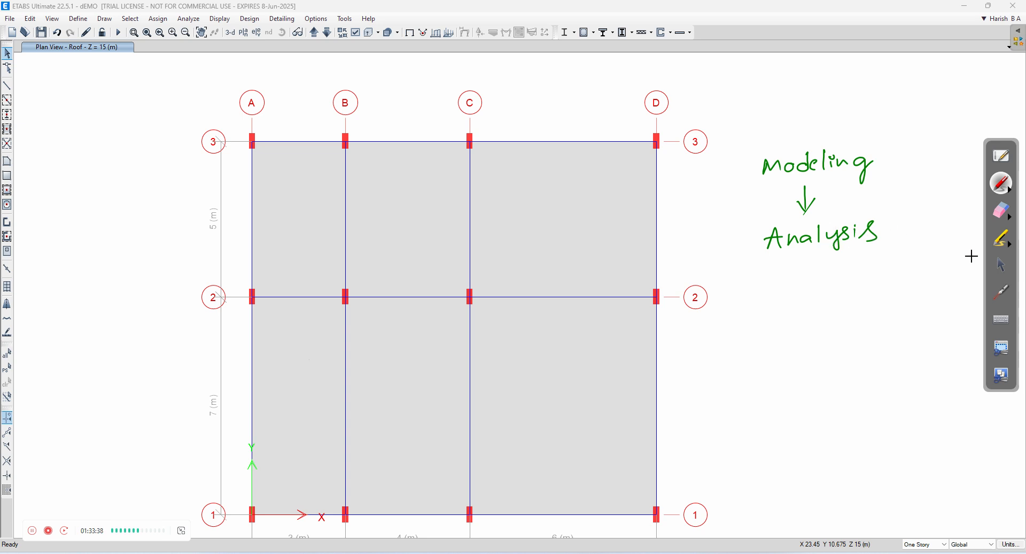
left_click(1001, 264)
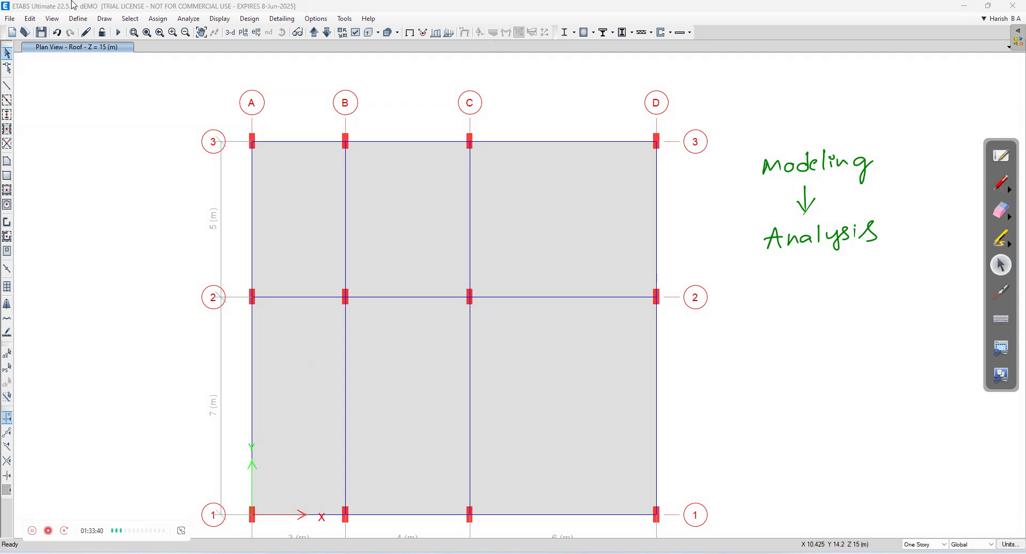
- Try to run the analysis of the building model and dismiss the resulting message
left_click(182, 19)
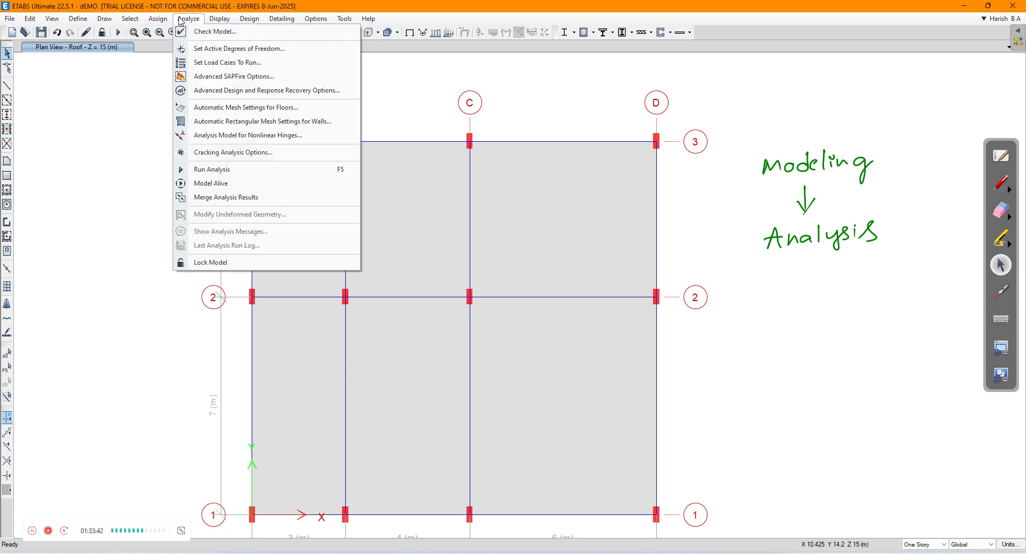
left_click(217, 170)
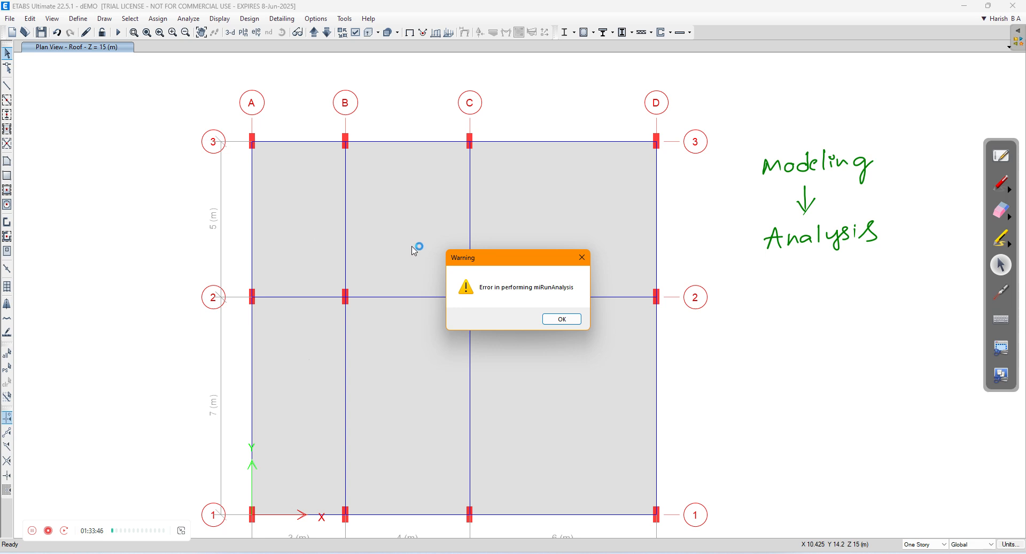
left_click(553, 320)
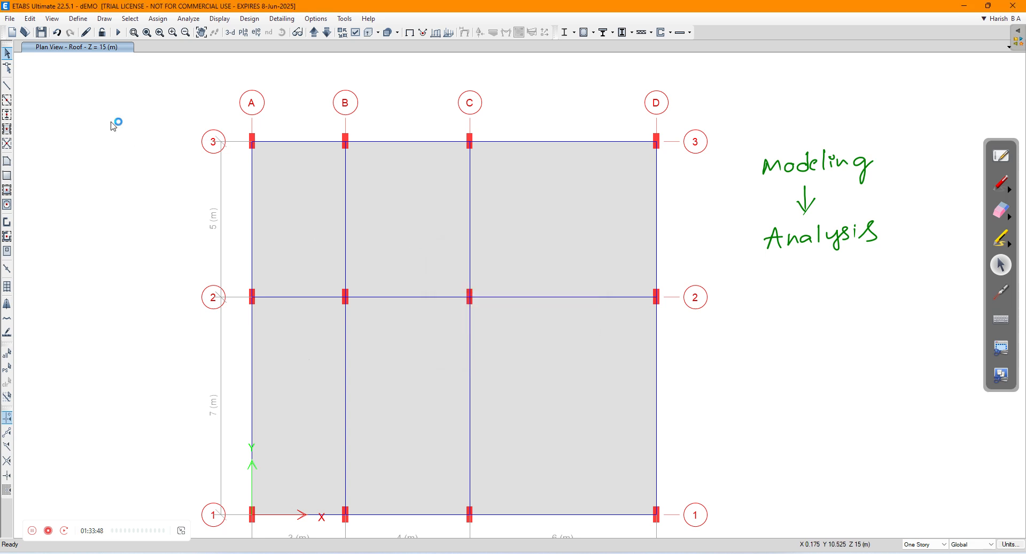
- Display the undeformed shape of the roof plan and try the analysis run twice, dismissing each resulting message
left_click(219, 18)
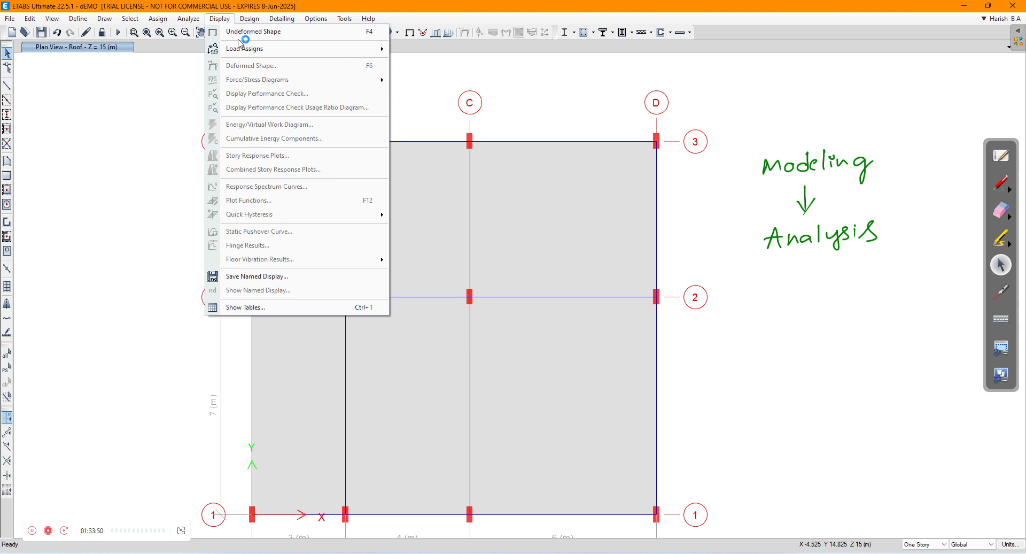
left_click(250, 32)
left_click(122, 34)
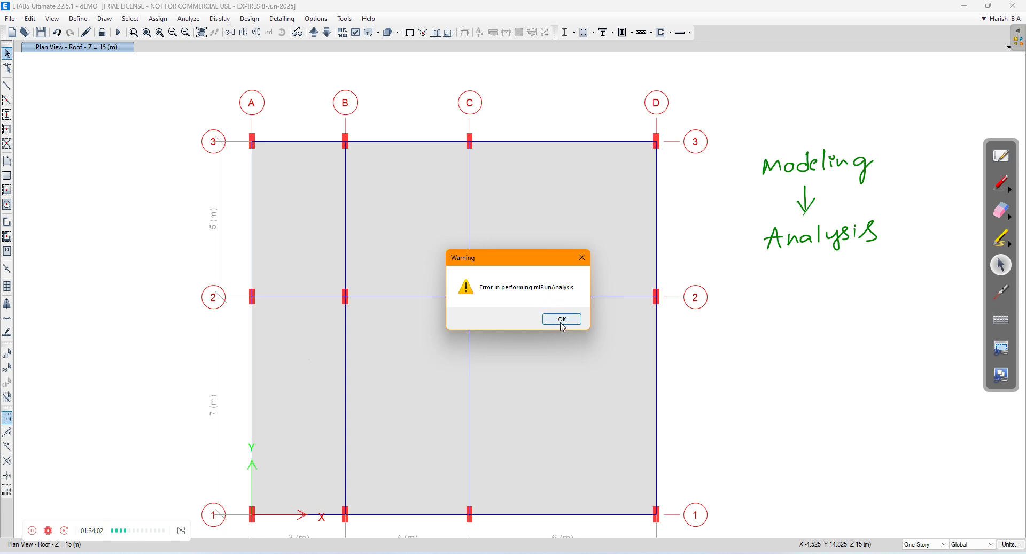
left_click(555, 319)
left_click(118, 32)
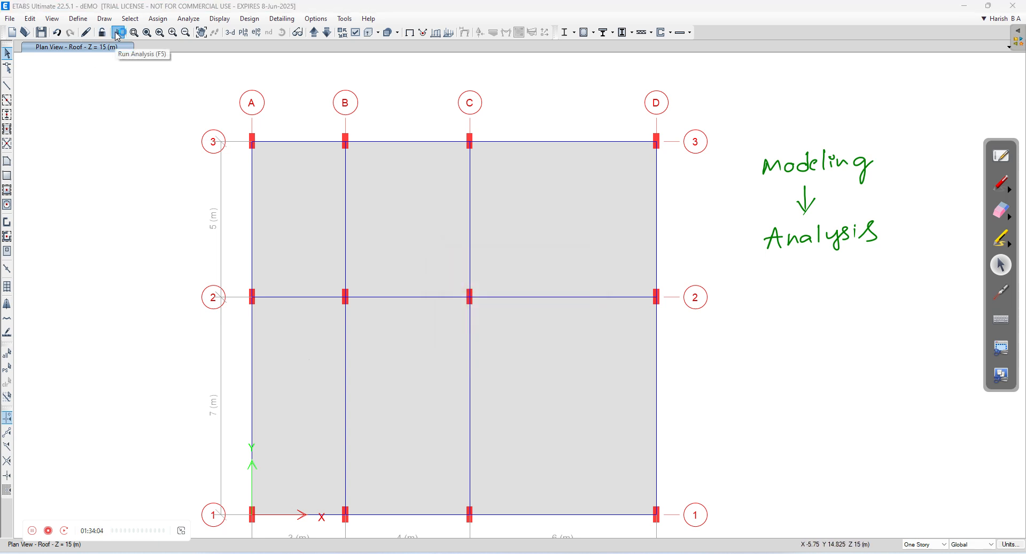
left_click(558, 319)
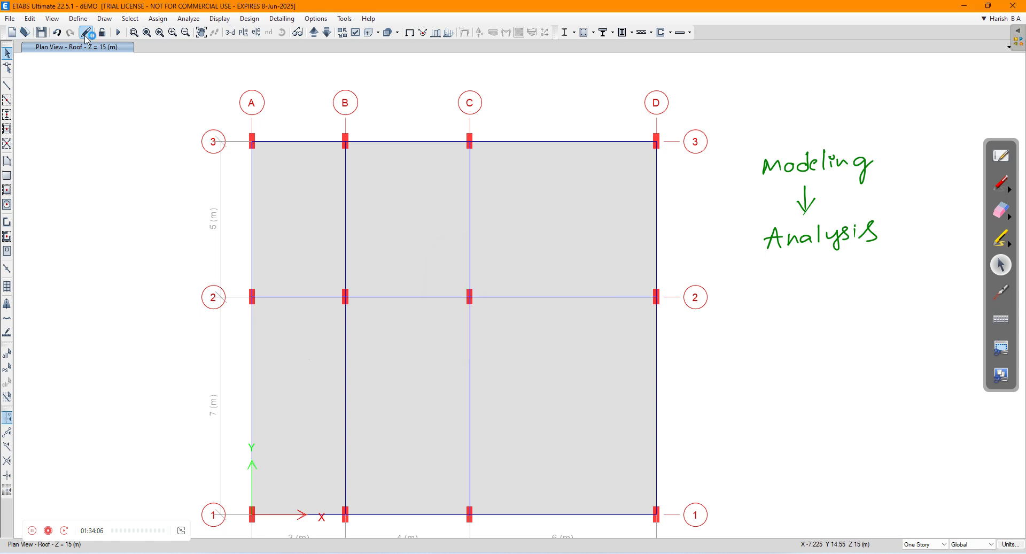
- Reset the roof plan to the undeformed shape and retry the analysis, closing the message that follows
left_click(249, 19)
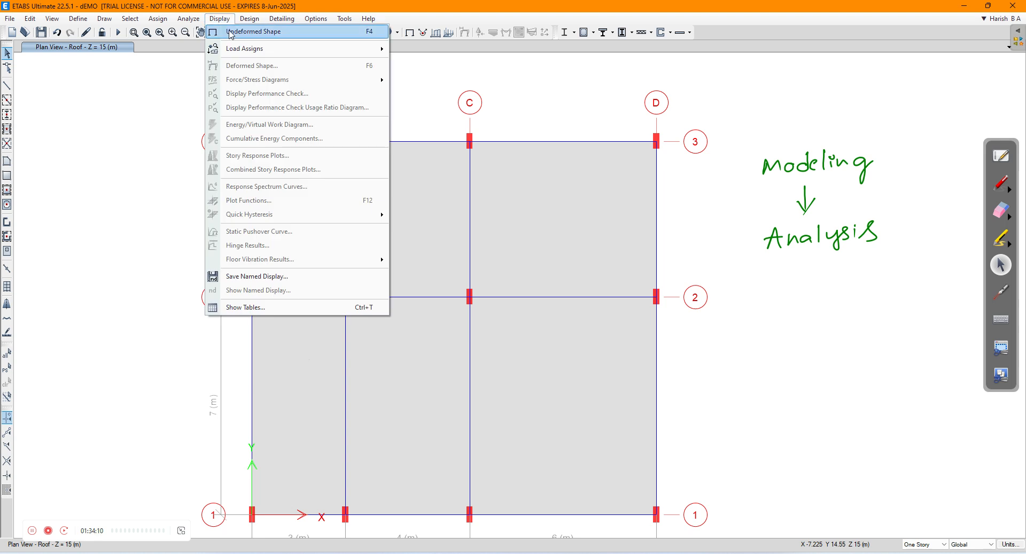
left_click(228, 32)
left_click(118, 33)
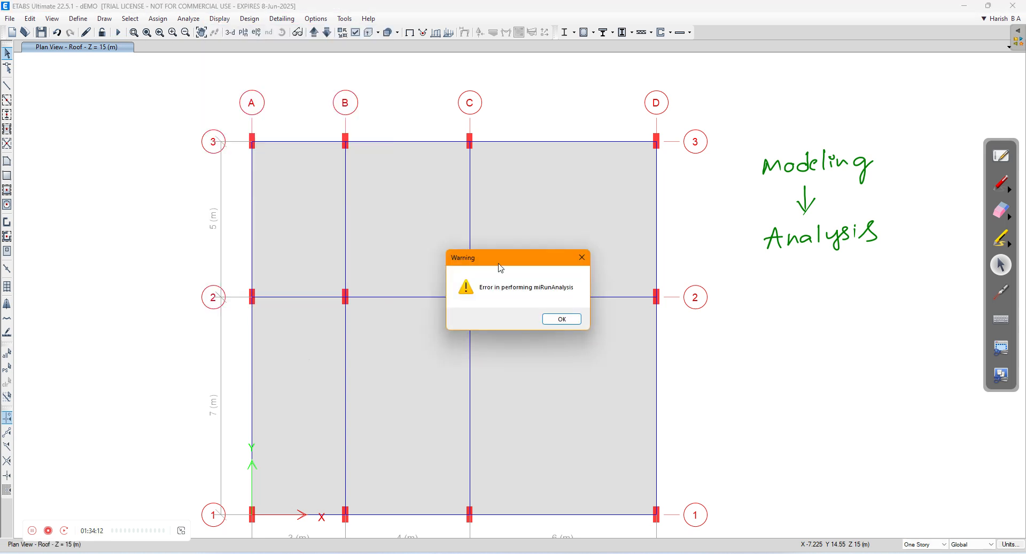
left_click(550, 319)
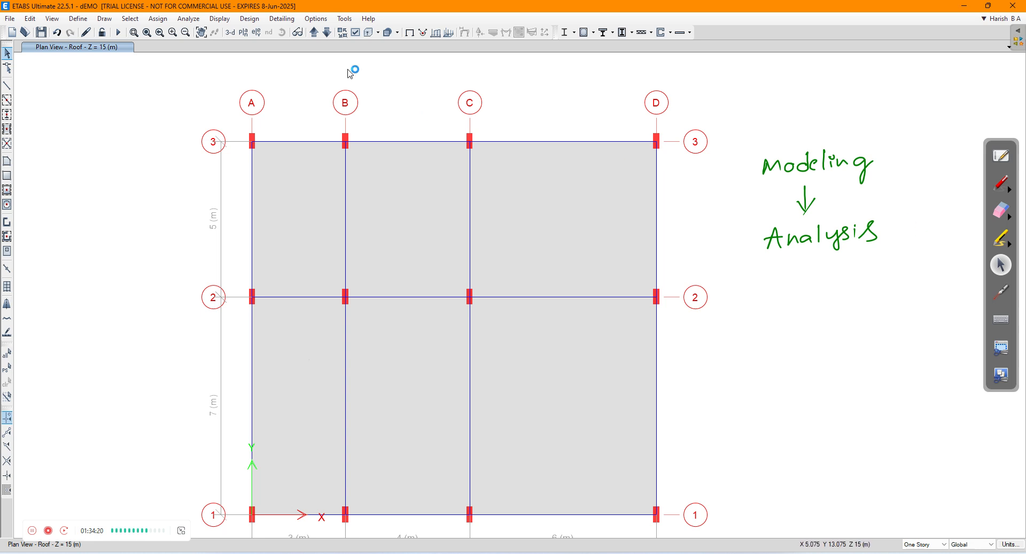
- Try once more to run the analysis of the building model and dismiss the warning
left_click(157, 18)
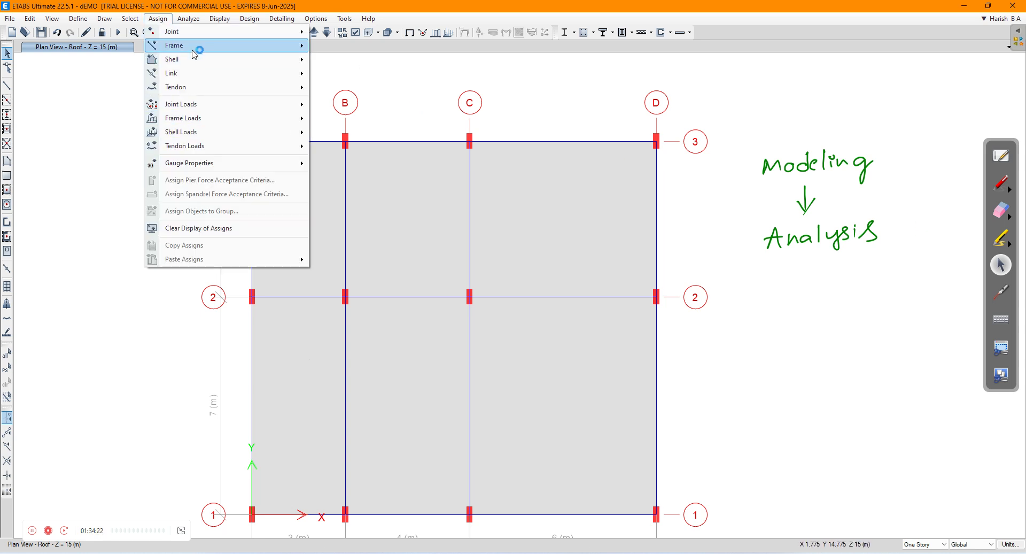
mouse_move(188, 18)
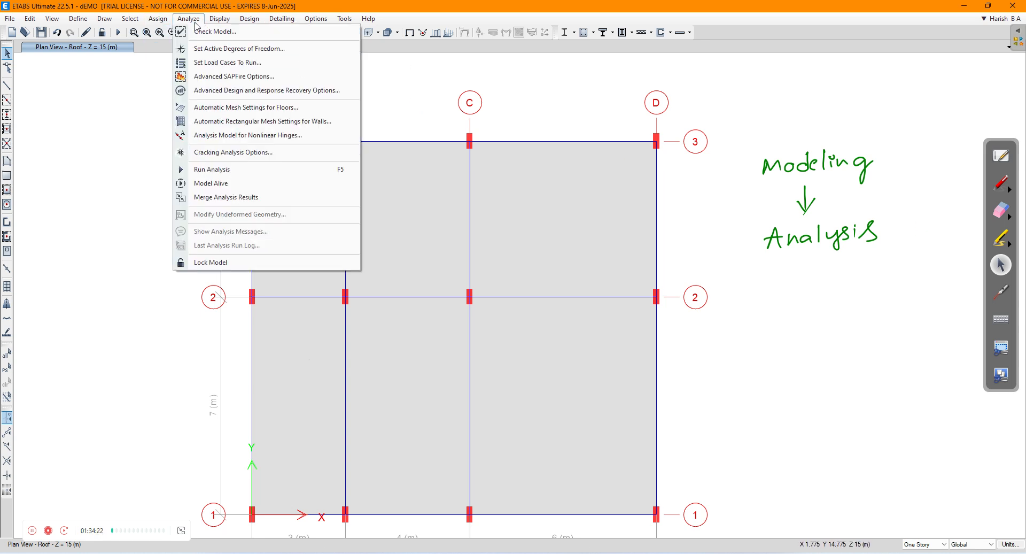
left_click(225, 169)
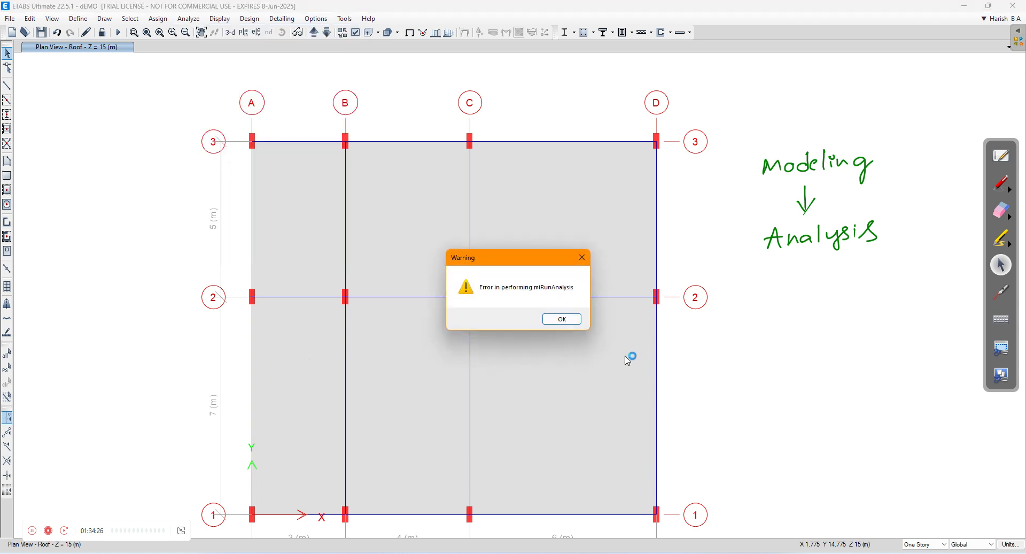
left_click(574, 321)
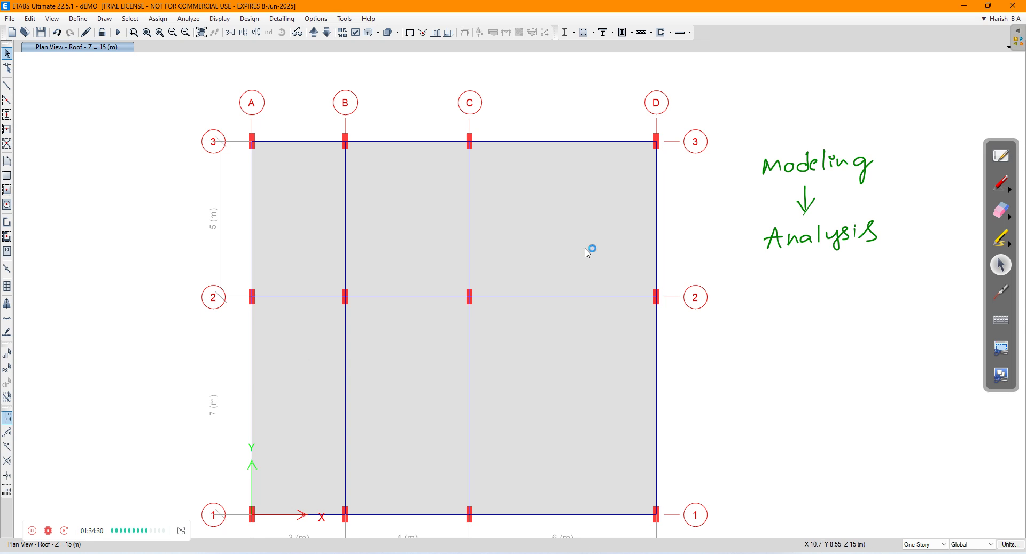
- Extend the handwritten workflow below "Analysis" with downward arrows to "Slab", "Beam", "Column" and "Footings" using the pen
left_click(1001, 184)
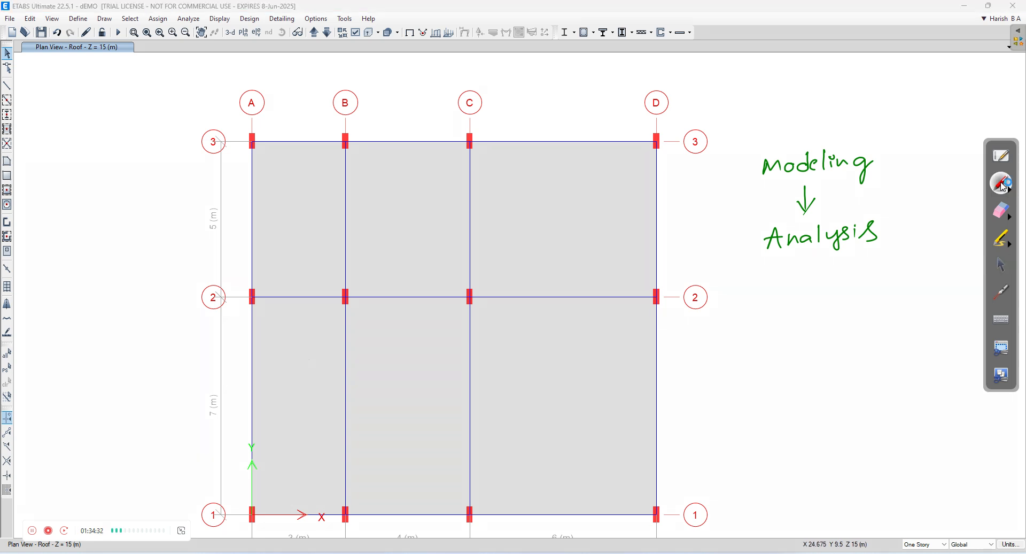
left_click_drag(813, 261, 812, 292)
mouse_move(787, 311)
left_mouse_down()
mouse_move(775, 324)
mouse_move(821, 320)
mouse_move(801, 369)
mouse_move(846, 374)
mouse_move(791, 426)
mouse_move(807, 426)
left_mouse_up()
mouse_move(813, 417)
left_mouse_down()
mouse_move(853, 428)
mouse_move(796, 470)
left_mouse_up()
mouse_move(784, 472)
left_mouse_down()
mouse_move(784, 487)
mouse_move(820, 486)
left_mouse_up()
mouse_move(814, 478)
left_mouse_down()
mouse_move(845, 480)
mouse_move(856, 493)
left_mouse_up()
left_click_drag(874, 469, 858, 486)
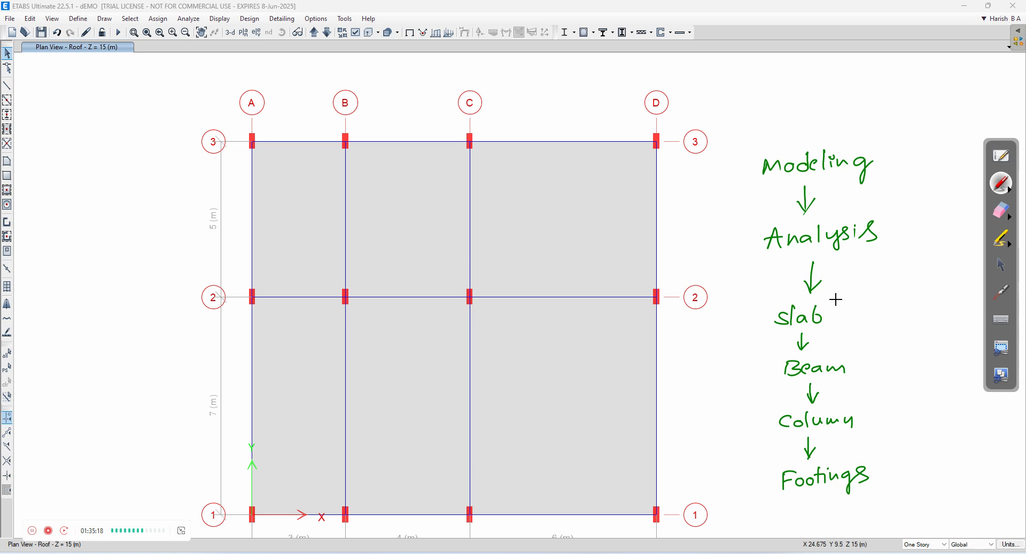
- Circle "Slab" with the pen, then write and circle the note "Deflection check for slabs" beside it
mouse_move(838, 297)
left_mouse_down()
mouse_move(752, 321)
mouse_move(850, 298)
left_mouse_up()
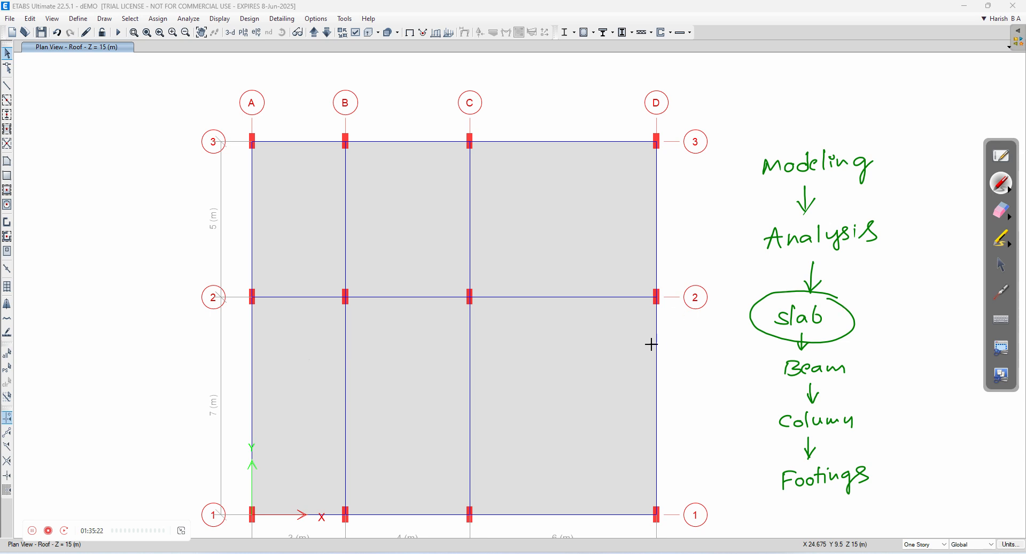
mouse_move(609, 343)
left_mouse_down()
mouse_move(641, 357)
mouse_move(648, 339)
mouse_move(709, 331)
left_mouse_up()
mouse_move(623, 373)
left_mouse_down()
mouse_move(612, 380)
mouse_move(716, 351)
left_mouse_up()
left_click_drag(629, 408, 692, 387)
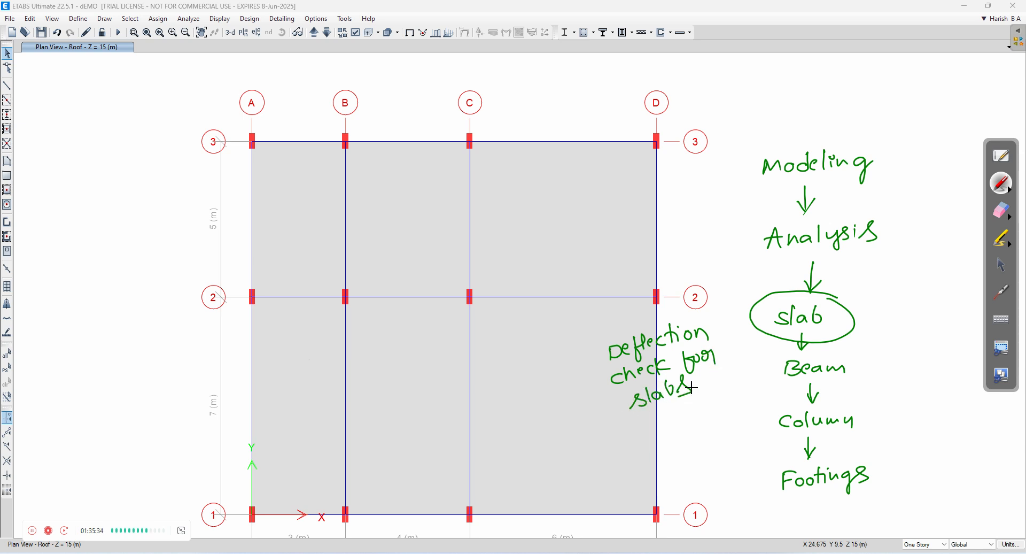
mouse_move(720, 314)
left_mouse_down()
mouse_move(573, 355)
mouse_move(735, 385)
mouse_move(721, 318)
left_mouse_up()
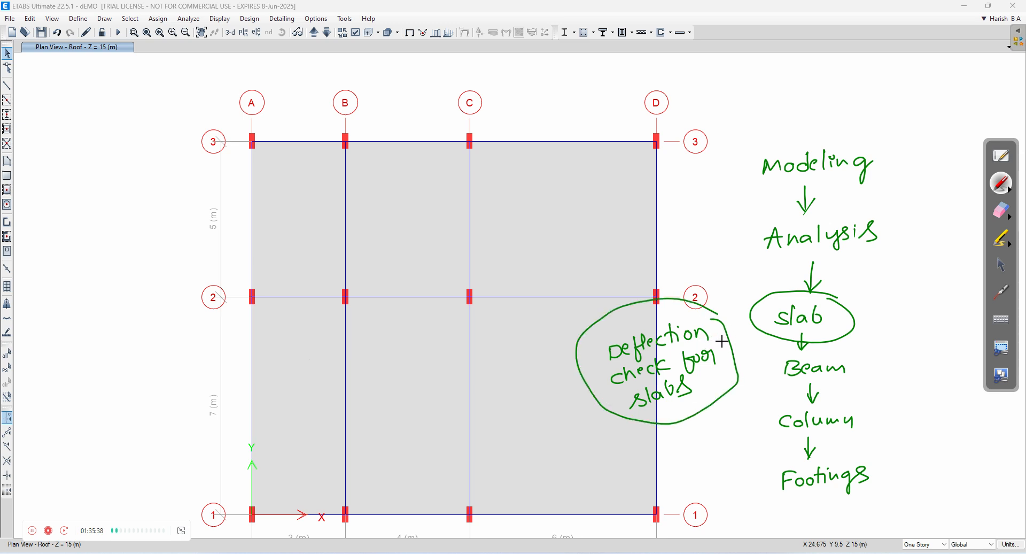
- Erase all pen annotations from the roof plan and return to the normal pointer
left_click(1004, 218)
mouse_move(871, 168)
left_mouse_down()
mouse_move(816, 165)
mouse_move(827, 245)
mouse_move(632, 371)
mouse_move(760, 367)
mouse_move(809, 323)
mouse_move(863, 405)
mouse_move(800, 481)
mouse_move(827, 355)
mouse_move(797, 243)
left_mouse_up()
left_click(1003, 264)
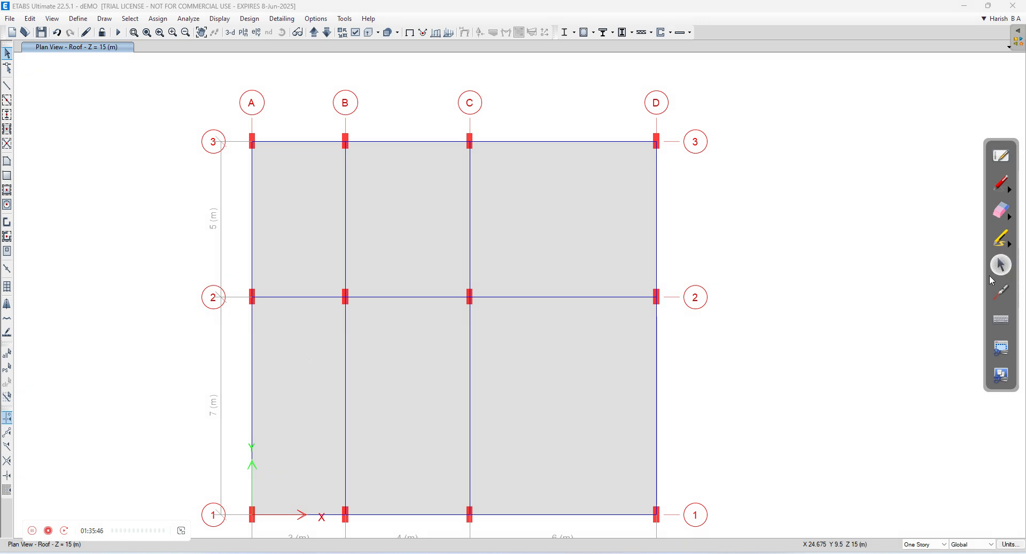